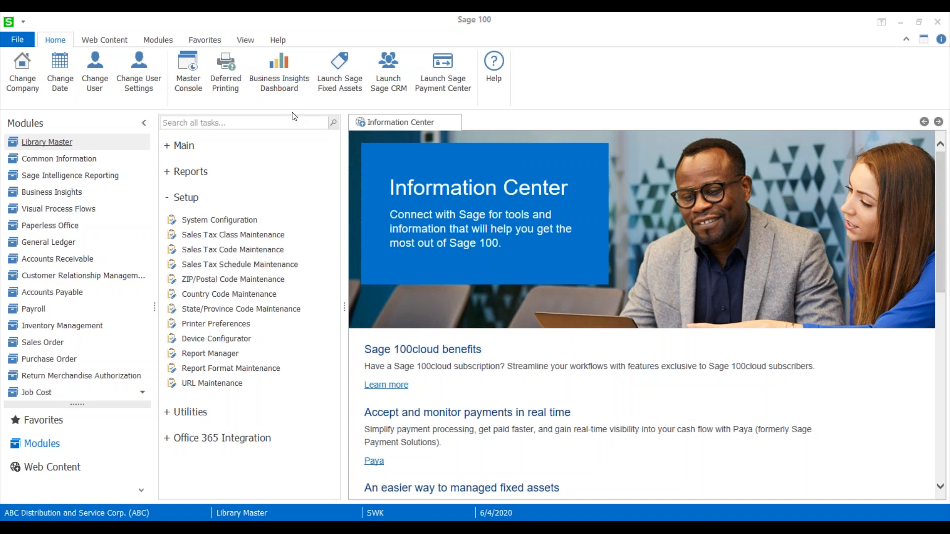
Look up the Canadian postal codes in ZIP/Postal Code Maintenance with the country set to CAN, and close the task.
{"action": "left_click", "coordinate": [278, 281]}
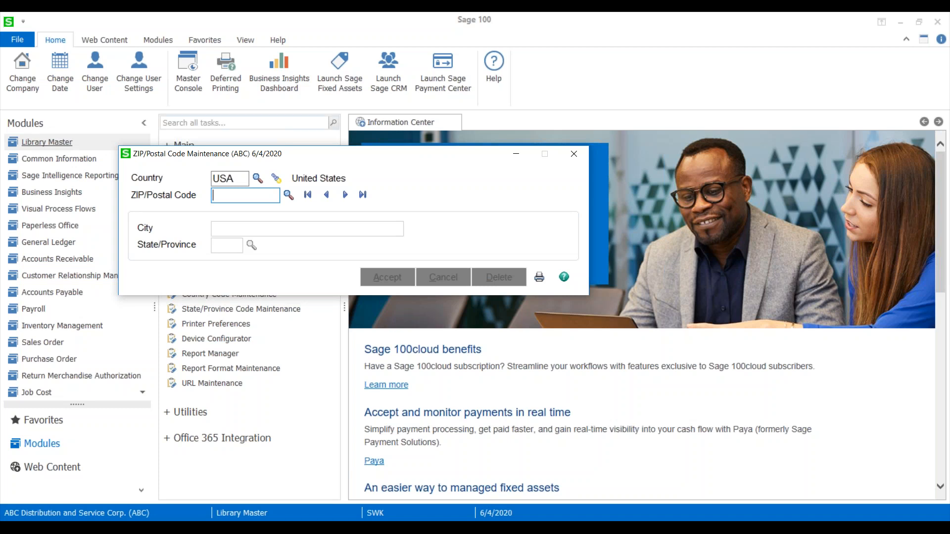
{"action": "left_click_drag", "start_coordinate": [222, 159], "coordinate": [289, 191]}
{"action": "key", "text": "shift+Tab"}
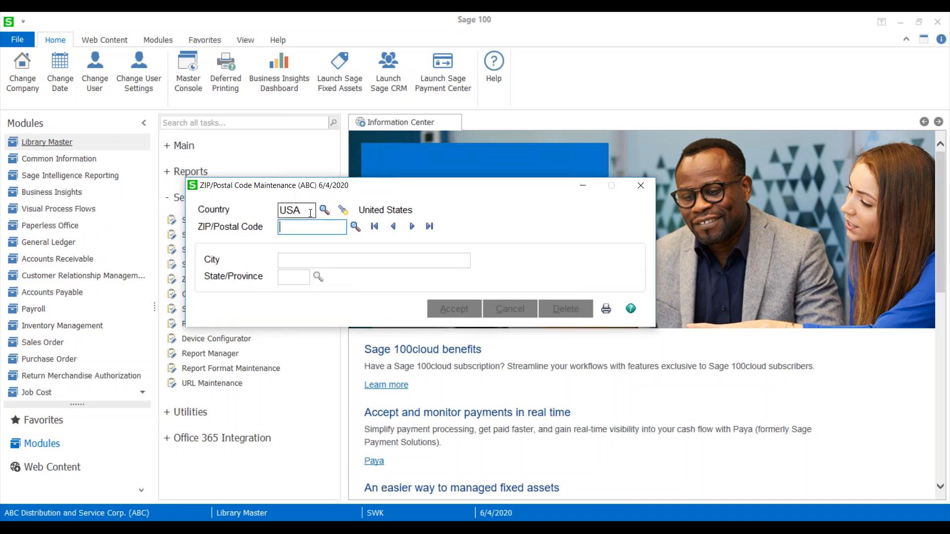
{"action": "type", "text": "CAN"}
{"action": "key", "text": "Tab"}
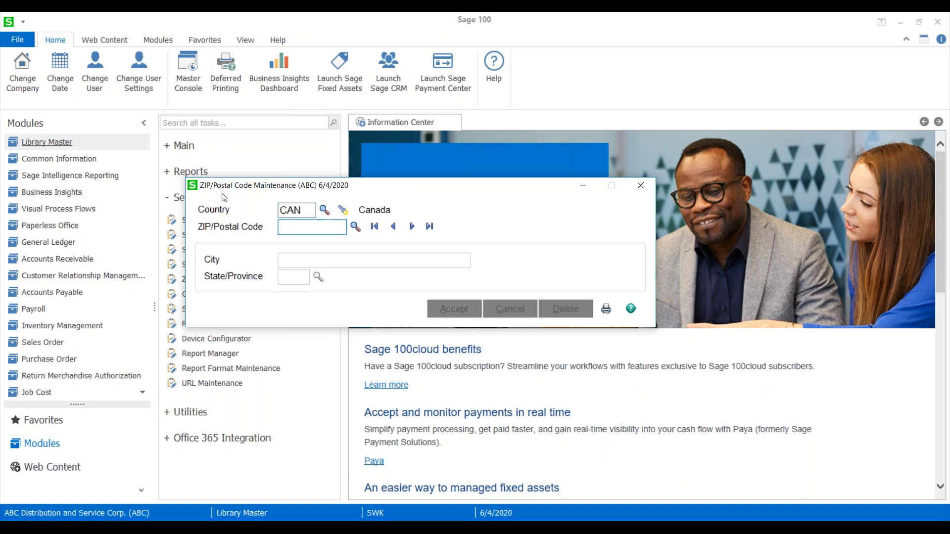
{"action": "left_click", "coordinate": [352, 229]}
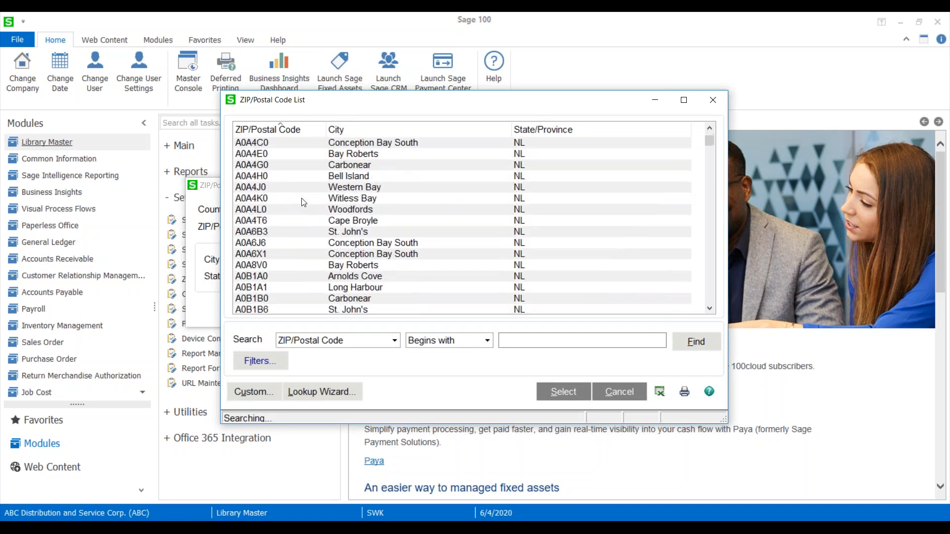
{"action": "left_click", "coordinate": [713, 101]}
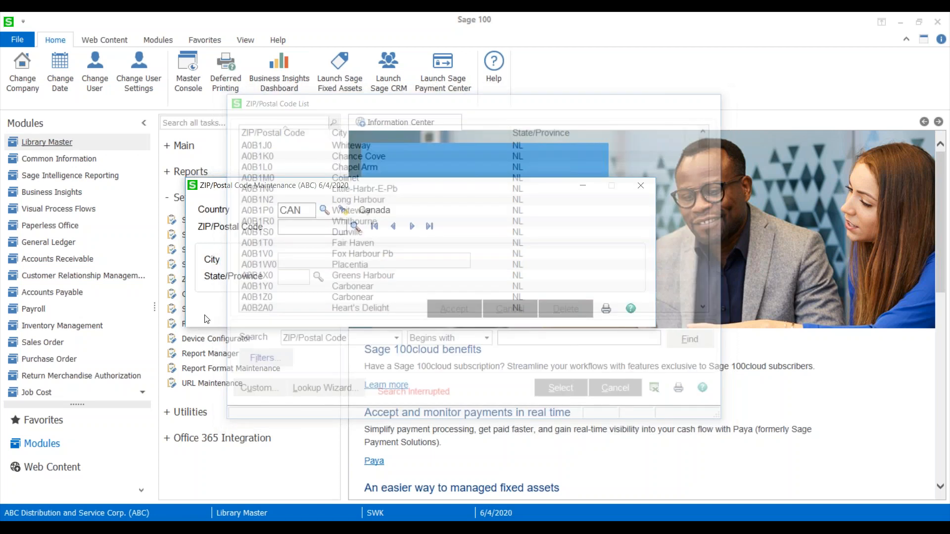
{"action": "left_click", "coordinate": [640, 185]}
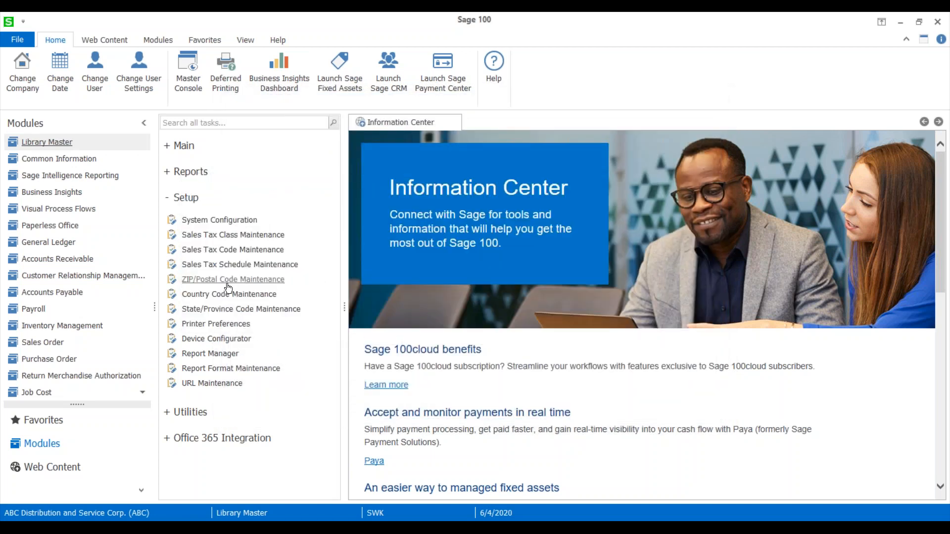
Open State/Province Code Maintenance and choose Canada (CAN) from the country list.
{"action": "left_click", "coordinate": [209, 311]}
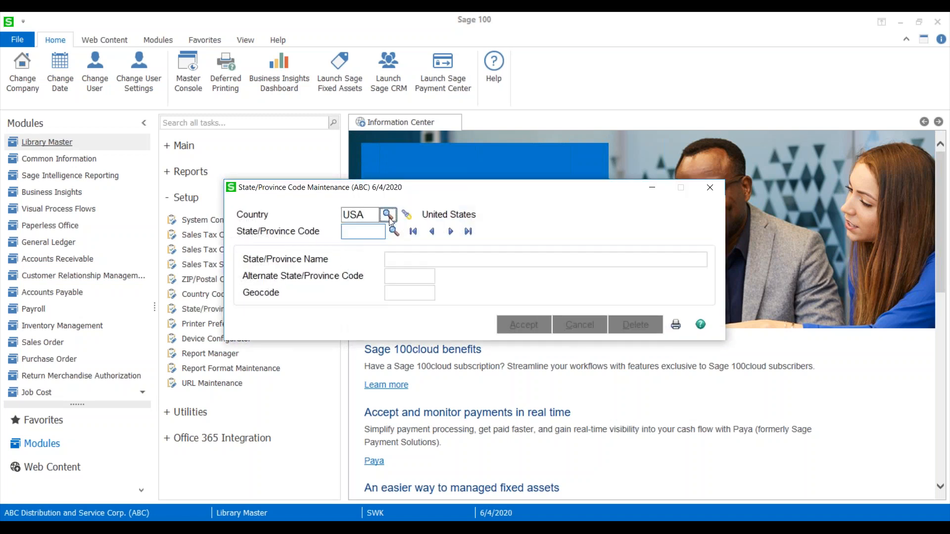
{"action": "left_click", "coordinate": [388, 215]}
{"action": "scroll", "coordinate": [300, 295], "scroll_direction": "down", "scroll_amount": 9}
{"action": "left_click", "coordinate": [319, 265]}
{"action": "left_click", "coordinate": [563, 392]}
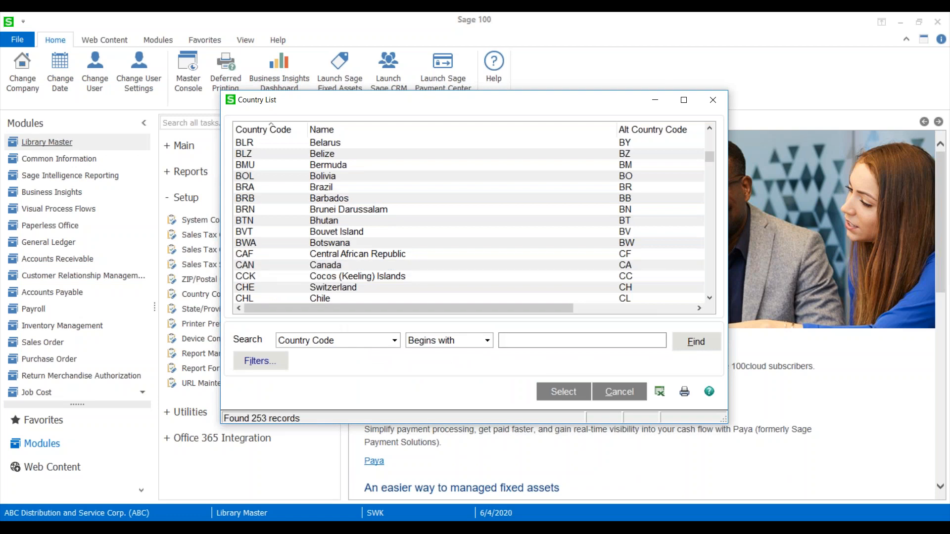
Browse forward through the Canadian province records to Nunavut (NU) and close State/Province Code Maintenance.
{"action": "left_click", "coordinate": [449, 235]}
{"action": "left_click", "coordinate": [450, 235]}
{"action": "left_click", "coordinate": [450, 235]}
{"action": "left_click", "coordinate": [450, 235]}
{"action": "left_click", "coordinate": [450, 233]}
{"action": "left_click", "coordinate": [449, 232]}
{"action": "left_click", "coordinate": [447, 232]}
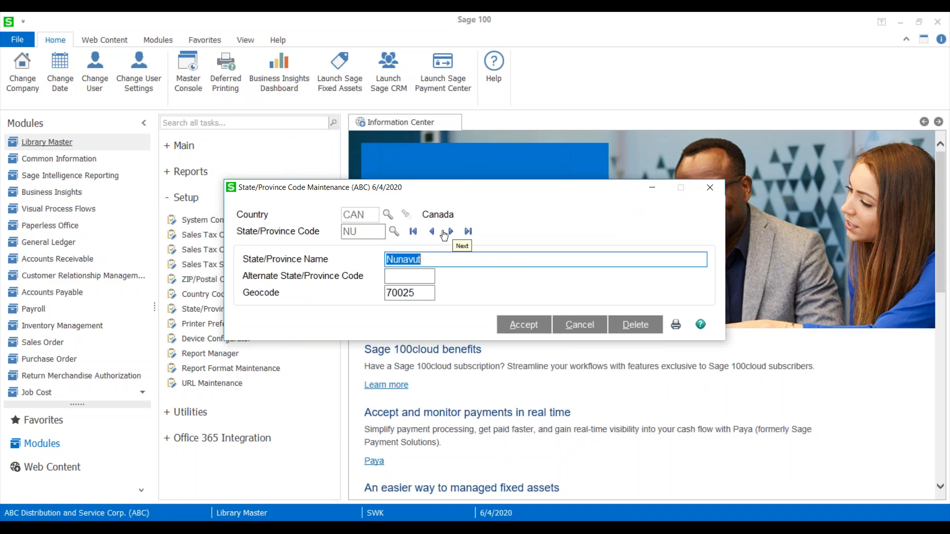
{"action": "left_click", "coordinate": [709, 188]}
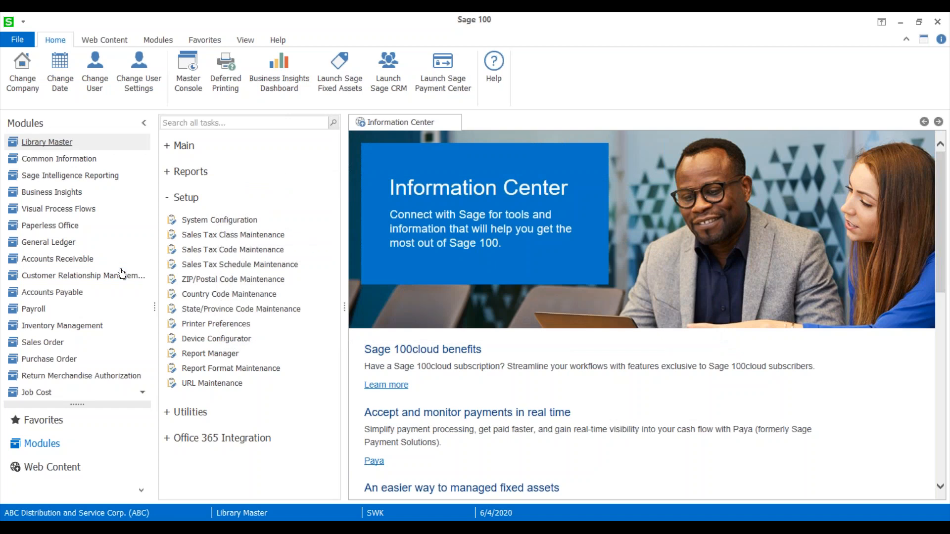
Open the first order in Sales Order Entry, view its bill-to and ship-to addresses, and close the order window.
{"action": "left_click", "coordinate": [41, 342]}
{"action": "left_click", "coordinate": [304, 165]}
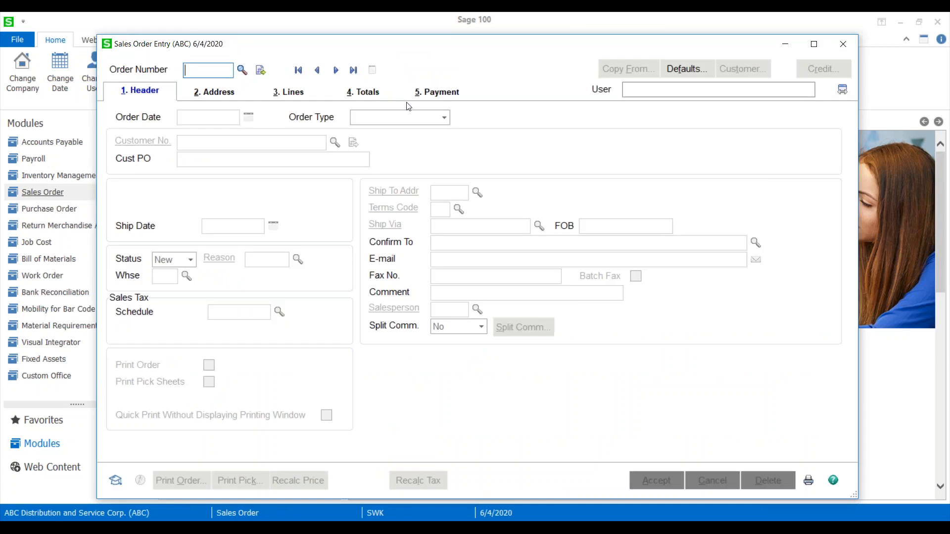
{"action": "left_click", "coordinate": [336, 71]}
{"action": "left_click", "coordinate": [210, 94]}
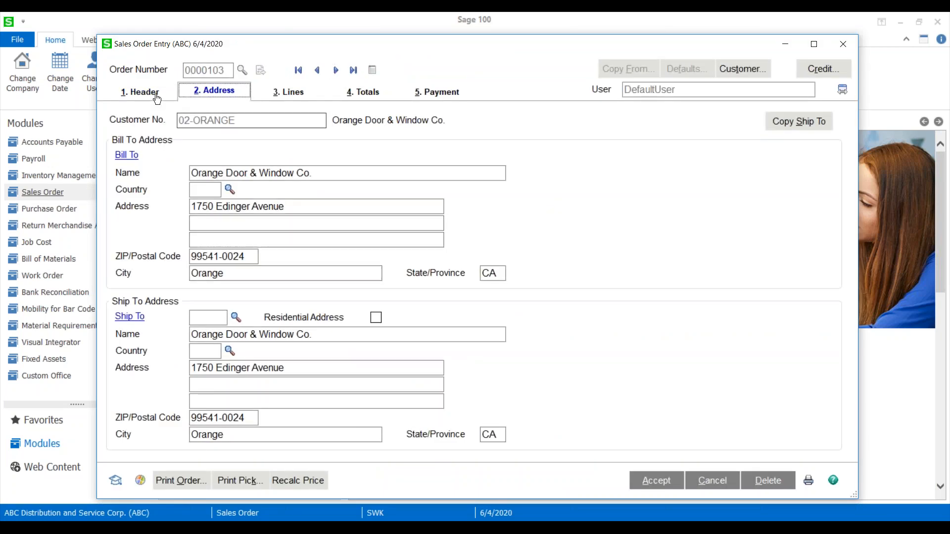
{"action": "left_click_drag", "start_coordinate": [638, 46], "coordinate": [503, 100]}
{"action": "left_click", "coordinate": [695, 99]}
View the main address details of American Business Futures in Accounts Receivable Customer Maintenance, dismissing its memo, and clear the record.
{"action": "scroll", "coordinate": [43, 195], "scroll_direction": "up", "scroll_amount": 1}
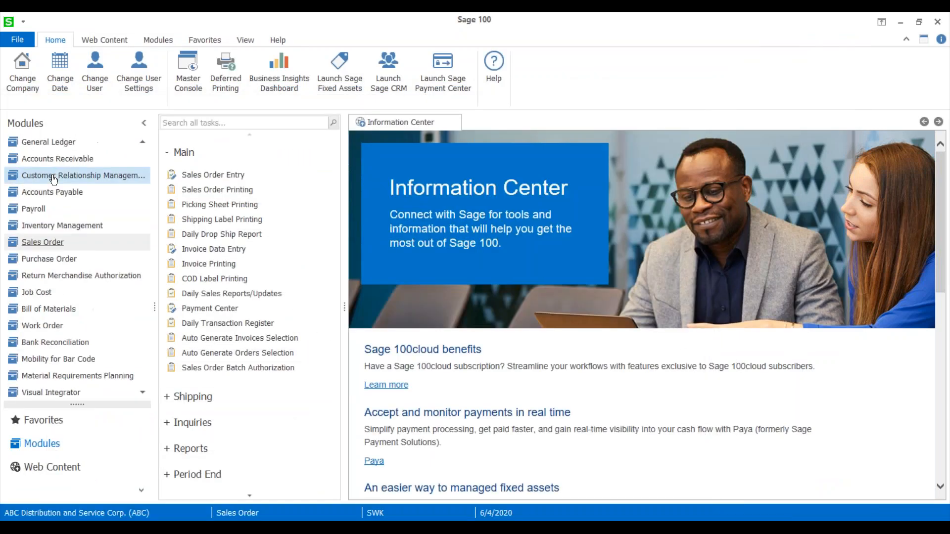
{"action": "left_click", "coordinate": [50, 158]}
{"action": "key", "text": "Return"}
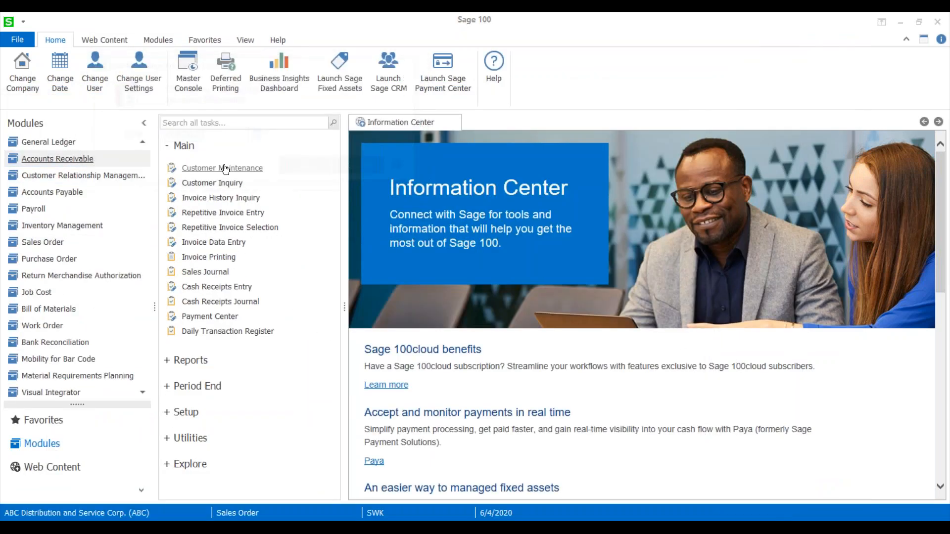
{"action": "left_click", "coordinate": [220, 169]}
{"action": "left_click", "coordinate": [392, 72]}
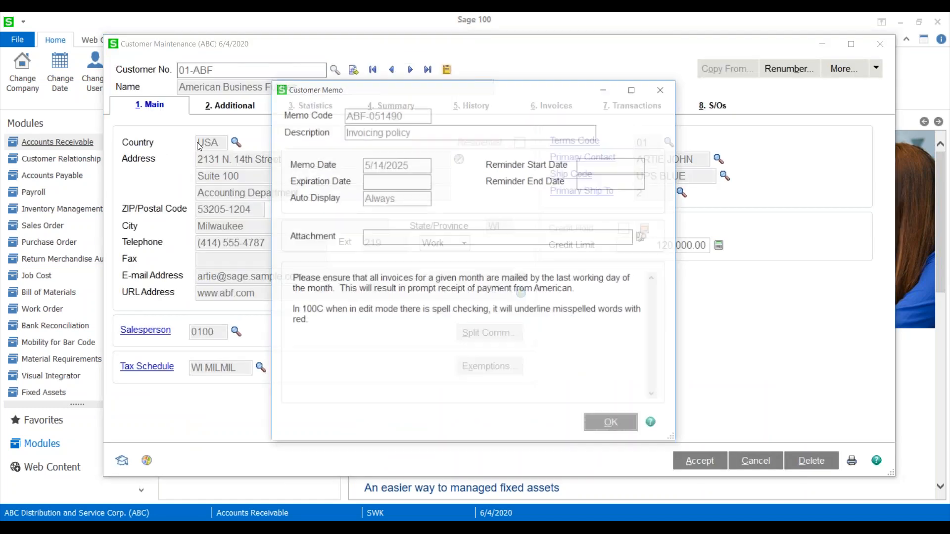
{"action": "left_click", "coordinate": [589, 419]}
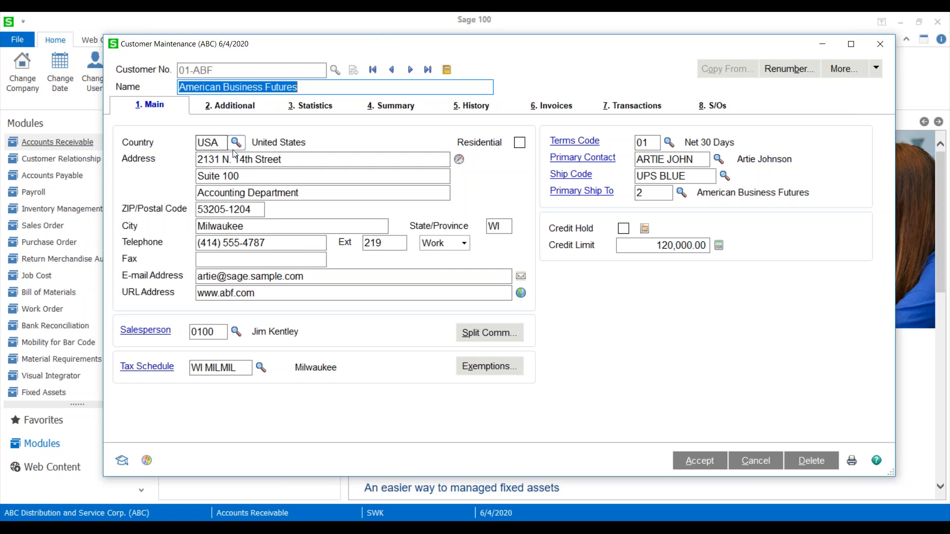
{"action": "left_click", "coordinate": [750, 461]}
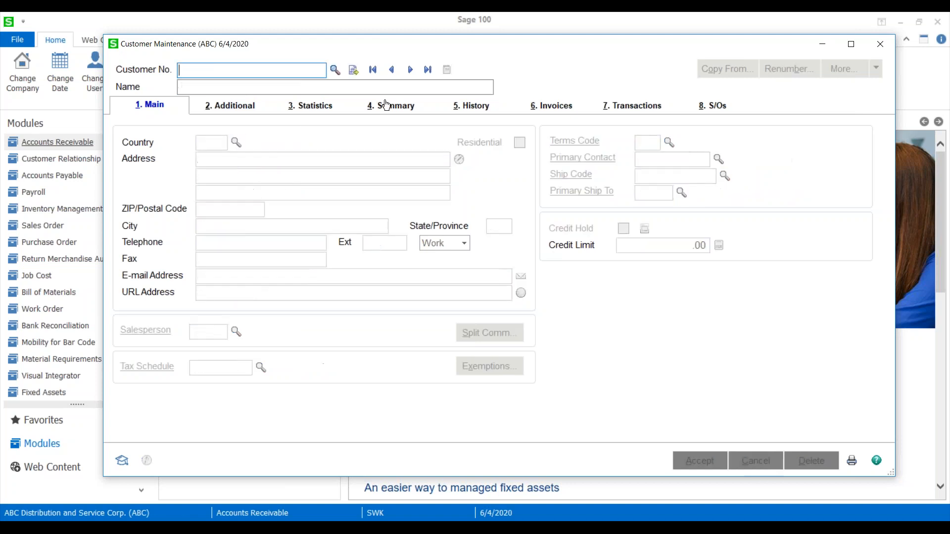
Look up the international customer with the Mexican address, review its main and additional details, and close Customer Maintenance.
{"action": "left_click", "coordinate": [335, 70]}
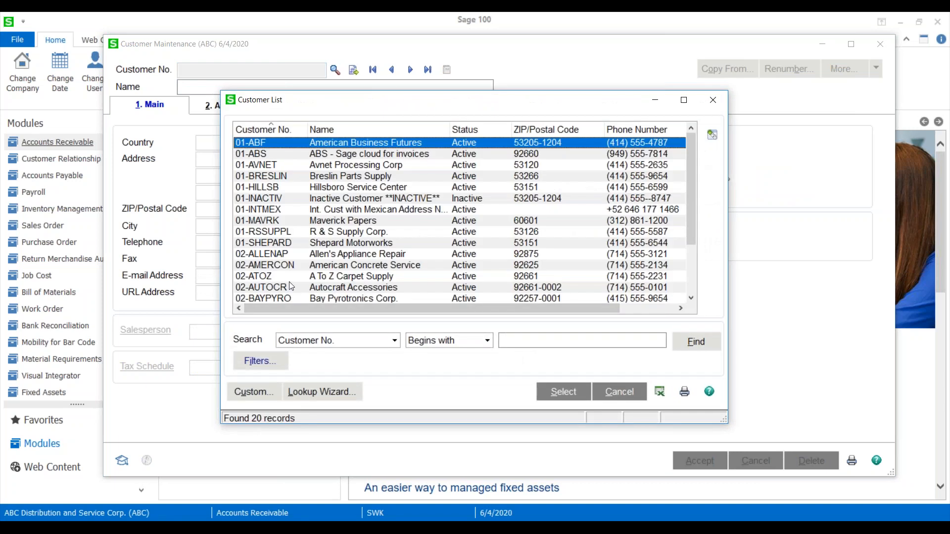
{"action": "double_click", "coordinate": [353, 212]}
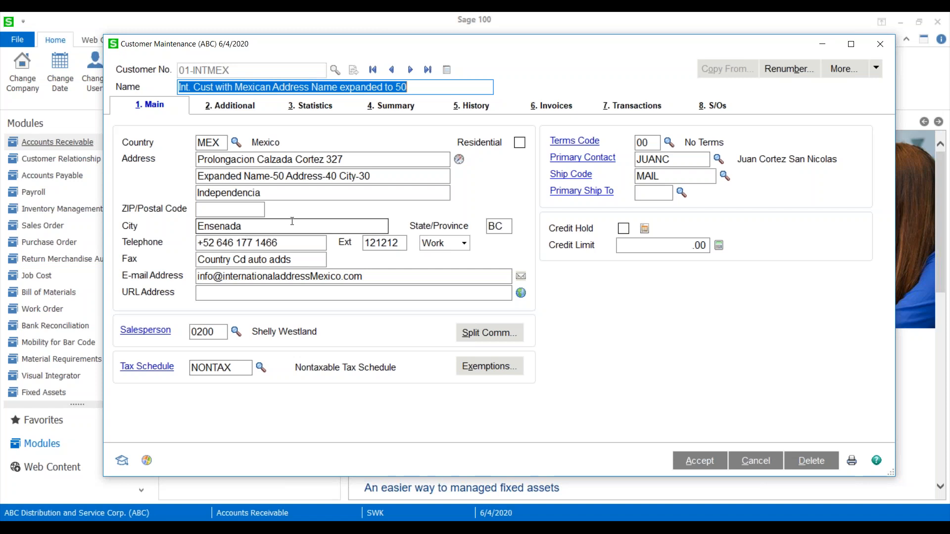
{"action": "left_click", "coordinate": [216, 113]}
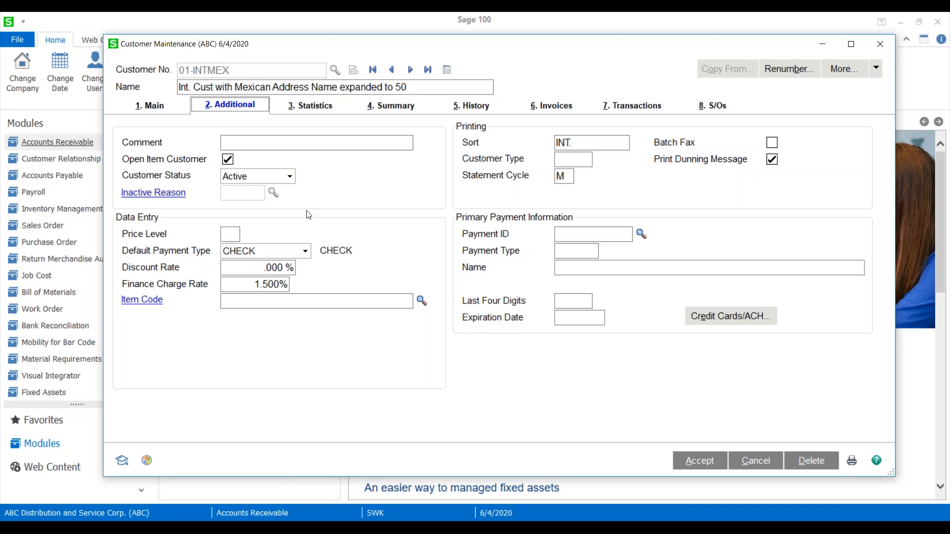
{"action": "left_click_drag", "start_coordinate": [582, 44], "coordinate": [449, 101]}
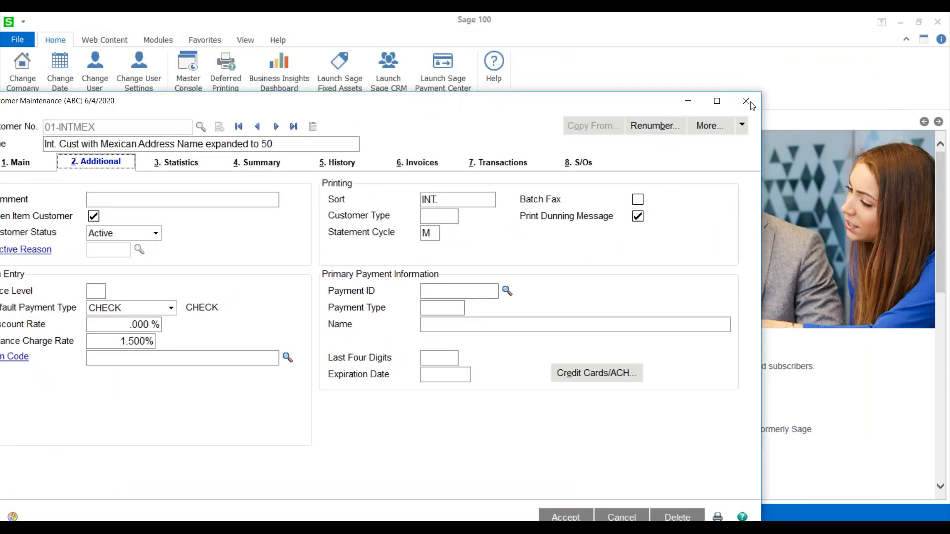
{"action": "left_click", "coordinate": [747, 102]}
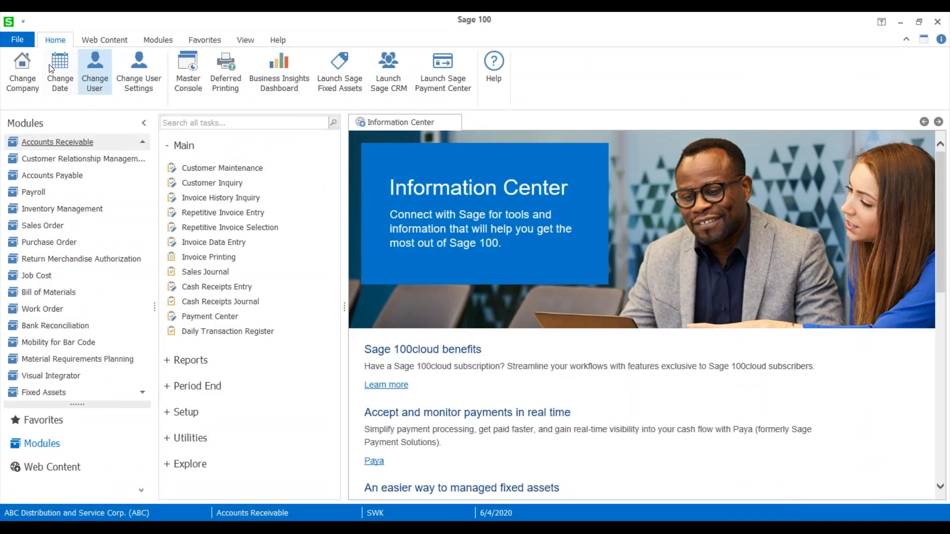
Select Google Maps as the map service in the user settings and accept them.
{"action": "left_click", "coordinate": [138, 74]}
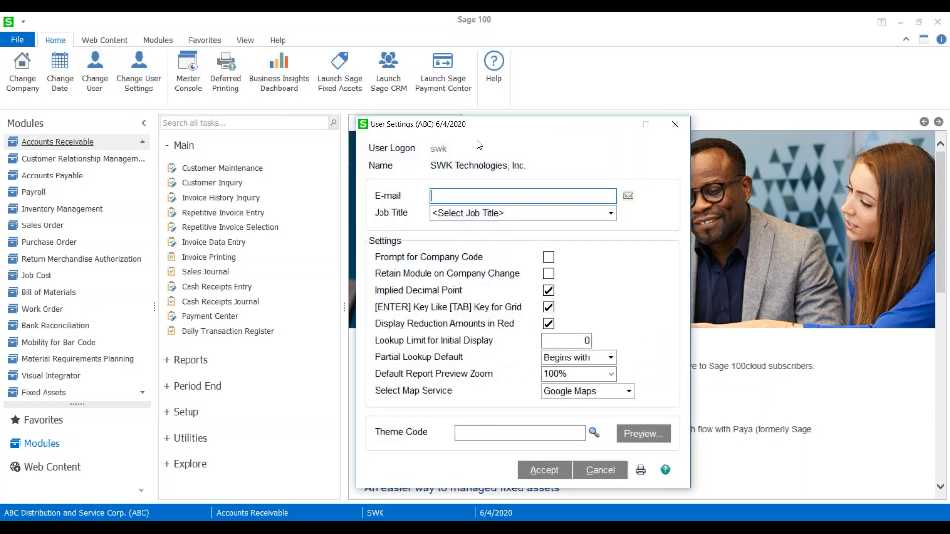
{"action": "left_click_drag", "start_coordinate": [494, 127], "coordinate": [375, 74]}
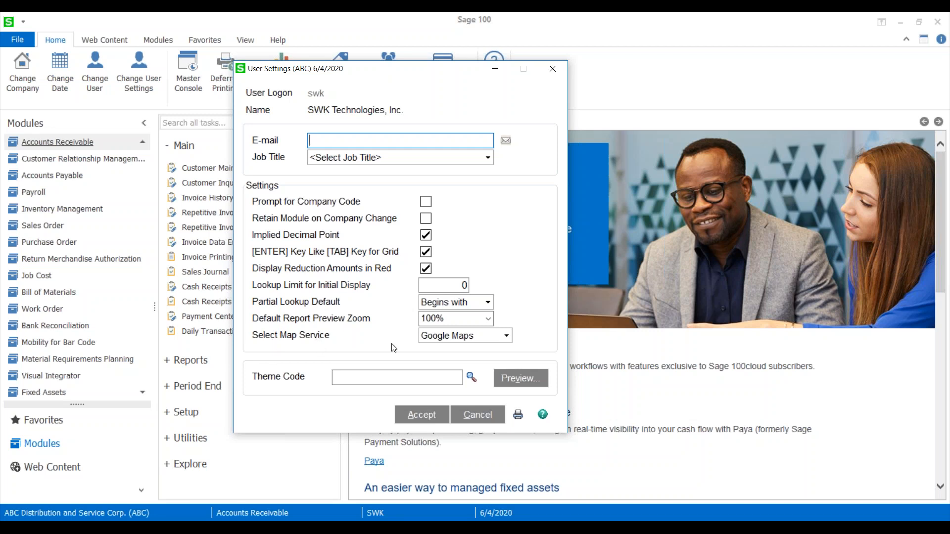
{"action": "left_click", "coordinate": [507, 341]}
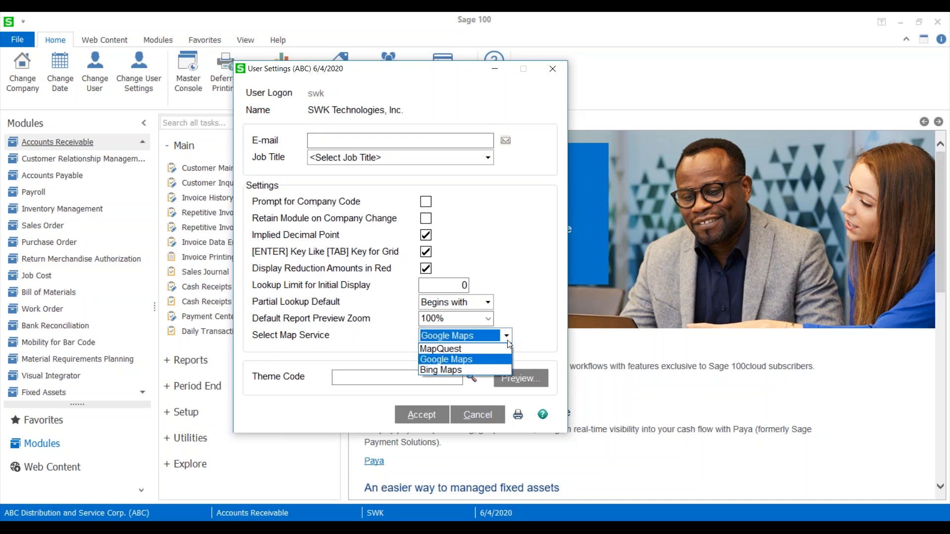
{"action": "left_click", "coordinate": [478, 359]}
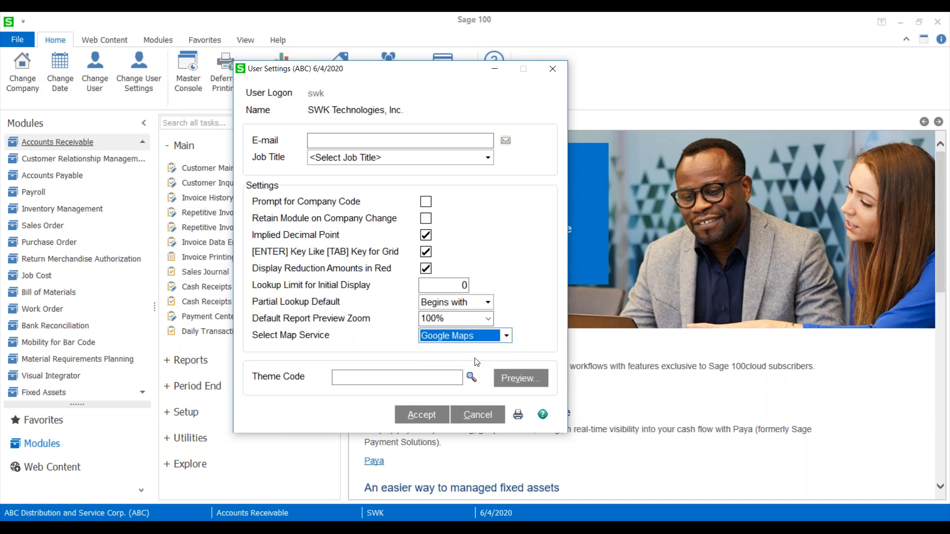
{"action": "left_click", "coordinate": [420, 420]}
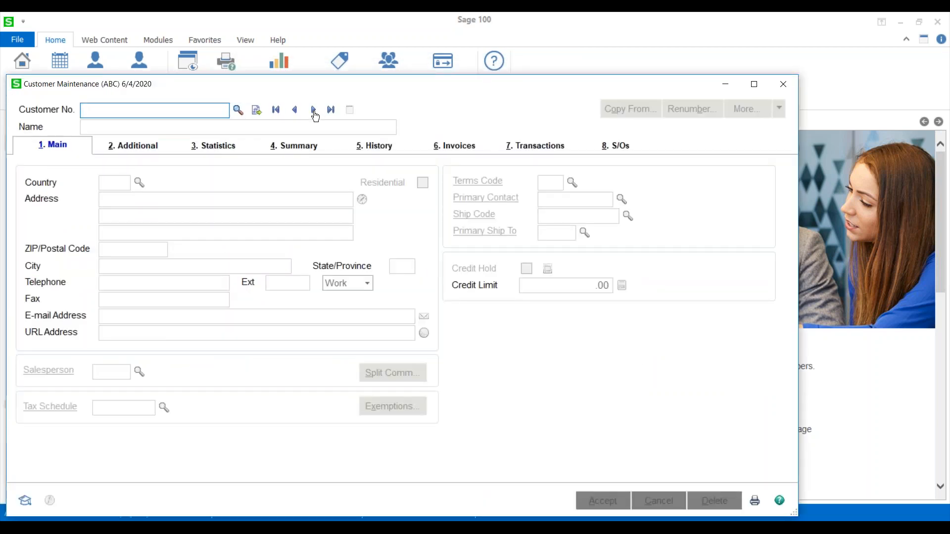
Open the American Business Futures customer record, dismiss its memo, view its address on the online map, and return to Sage 100.
{"action": "left_click", "coordinate": [313, 112]}
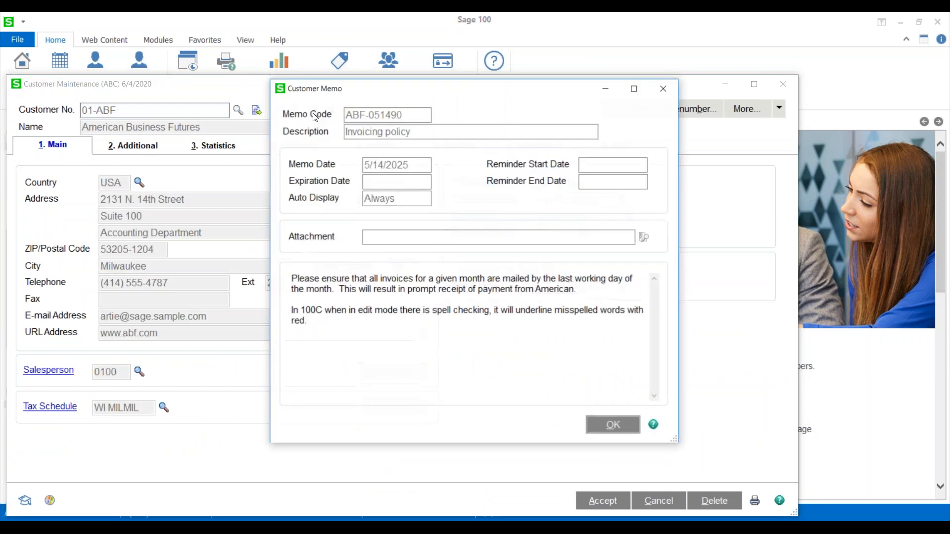
{"action": "left_click", "coordinate": [613, 424]}
{"action": "left_click", "coordinate": [362, 199]}
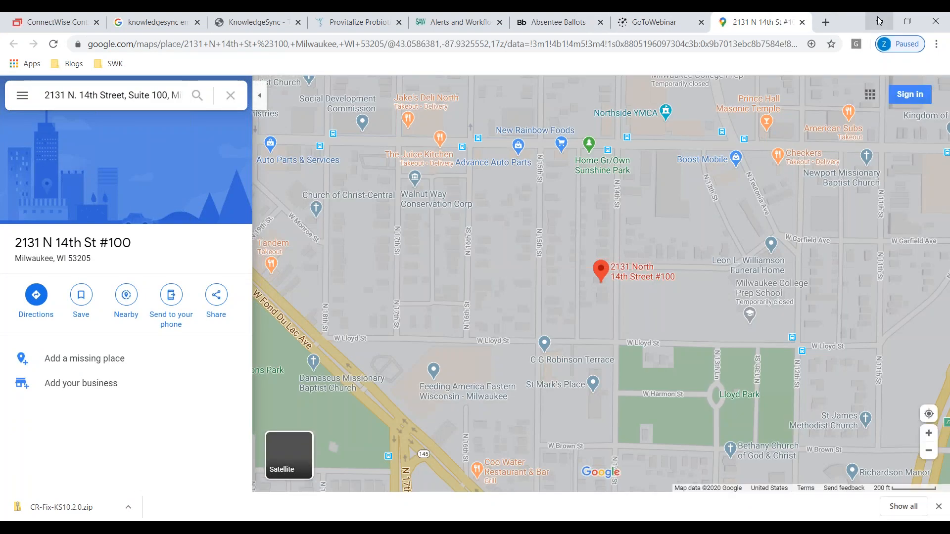
{"action": "left_click", "coordinate": [878, 20]}
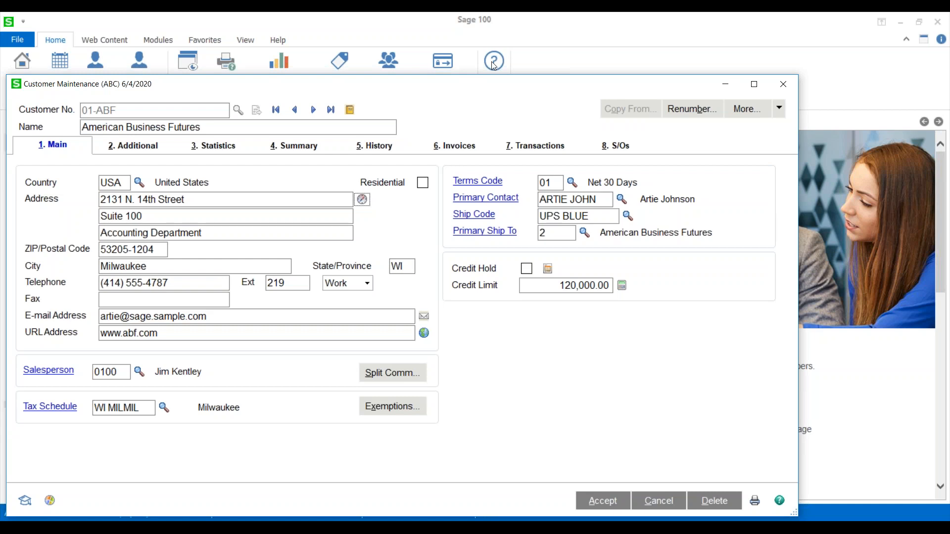
Clear the open customer record and export the customer lookup list to Excel.
{"action": "left_click", "coordinate": [642, 504]}
{"action": "left_click", "coordinate": [238, 110]}
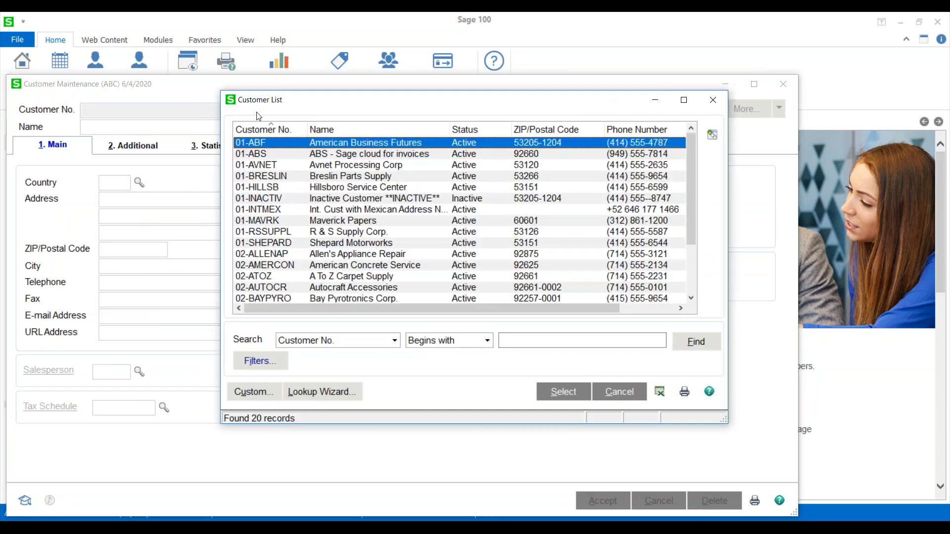
{"action": "left_click_drag", "start_coordinate": [308, 105], "coordinate": [204, 69]}
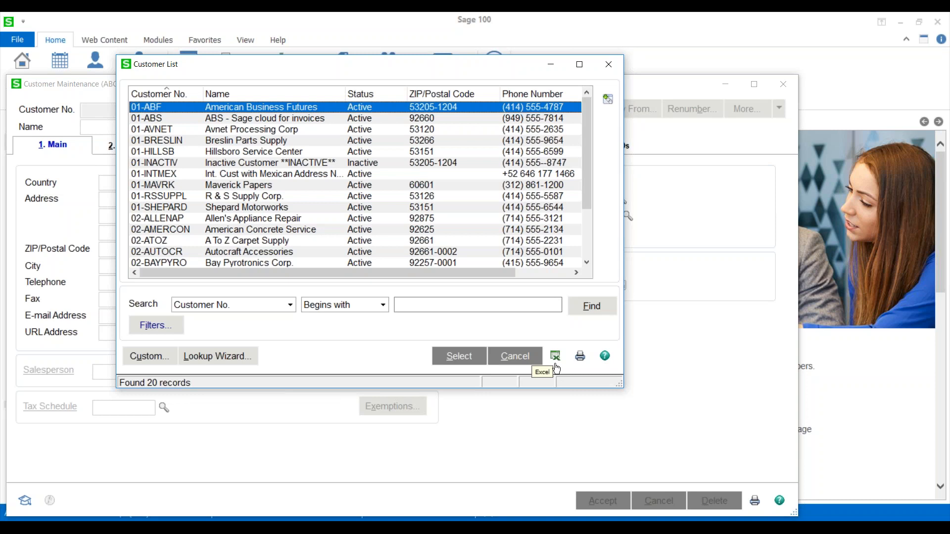
{"action": "left_click_drag", "start_coordinate": [313, 271], "coordinate": [288, 266]}
{"action": "left_click", "coordinate": [555, 357]}
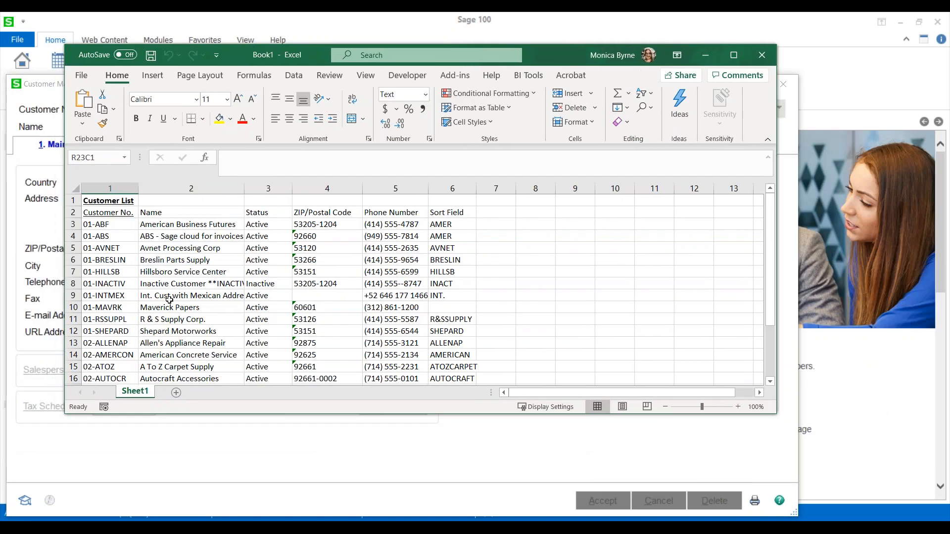
Discard the exported workbook without saving, close the customer list, and minimize Customer Maintenance.
{"action": "left_click_drag", "start_coordinate": [553, 54], "coordinate": [480, 68]}
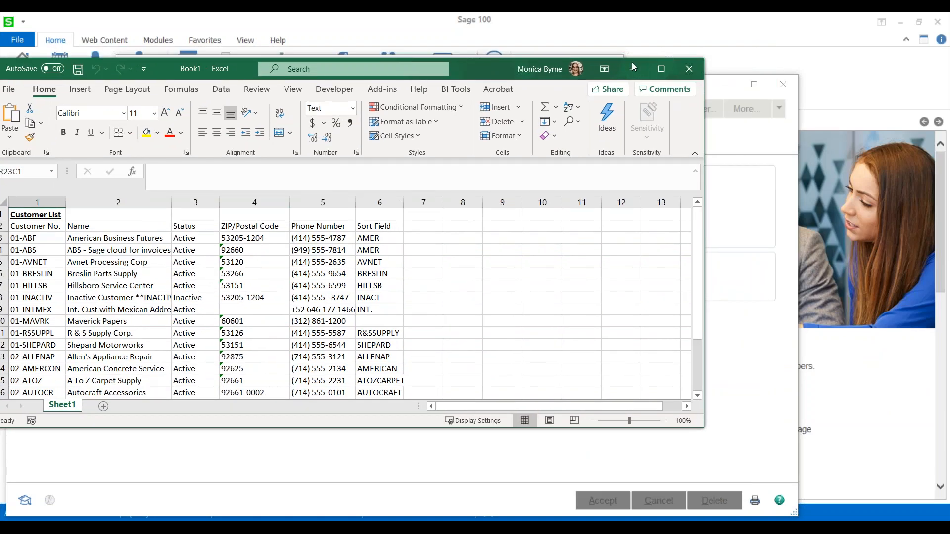
{"action": "left_click", "coordinate": [688, 69]}
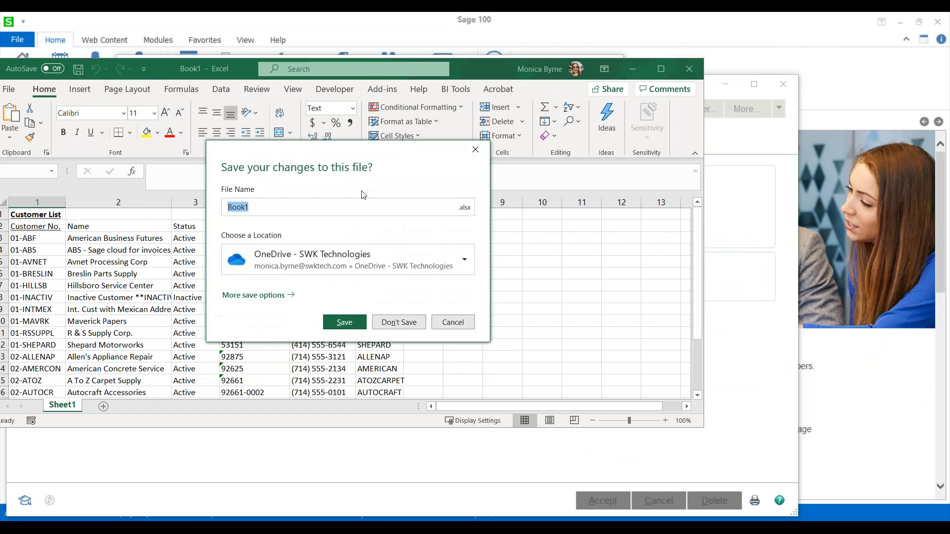
{"action": "left_click", "coordinate": [397, 323]}
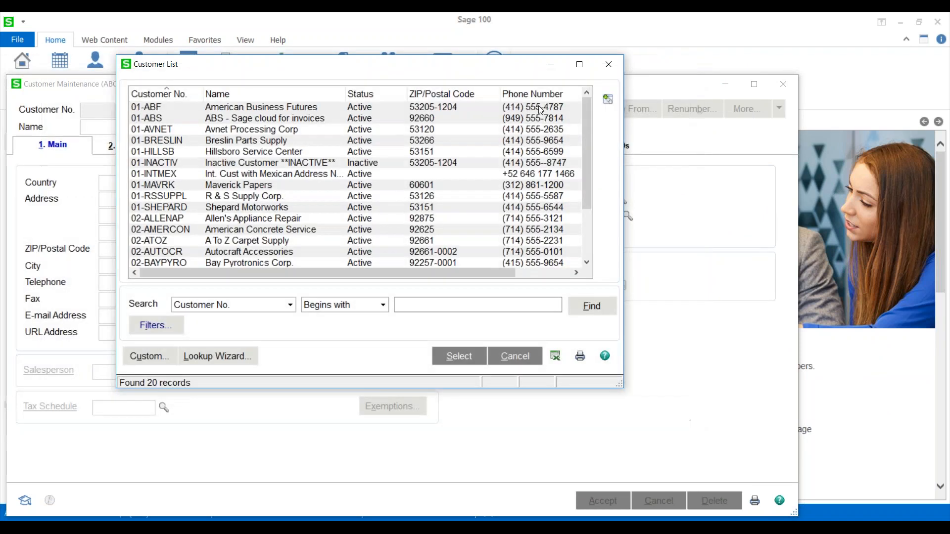
{"action": "left_click", "coordinate": [609, 64]}
{"action": "left_click_drag", "start_coordinate": [649, 88], "coordinate": [629, 91]}
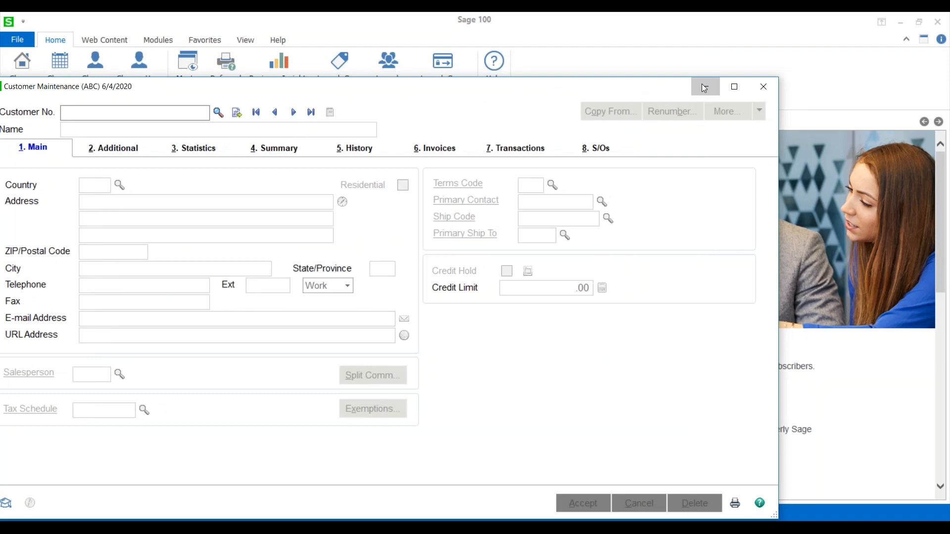
{"action": "left_click", "coordinate": [702, 85]}
Open Role Maintenance in Library Master and load the All Access role.
{"action": "scroll", "coordinate": [106, 185], "scroll_direction": "up", "scroll_amount": 1}
{"action": "scroll", "coordinate": [106, 187], "scroll_direction": "up", "scroll_amount": 2}
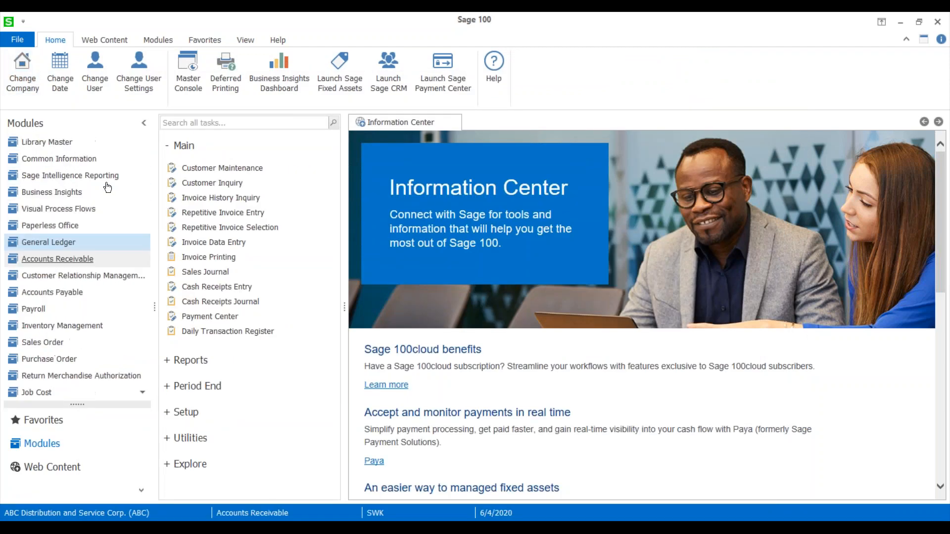
{"action": "left_click", "coordinate": [49, 143]}
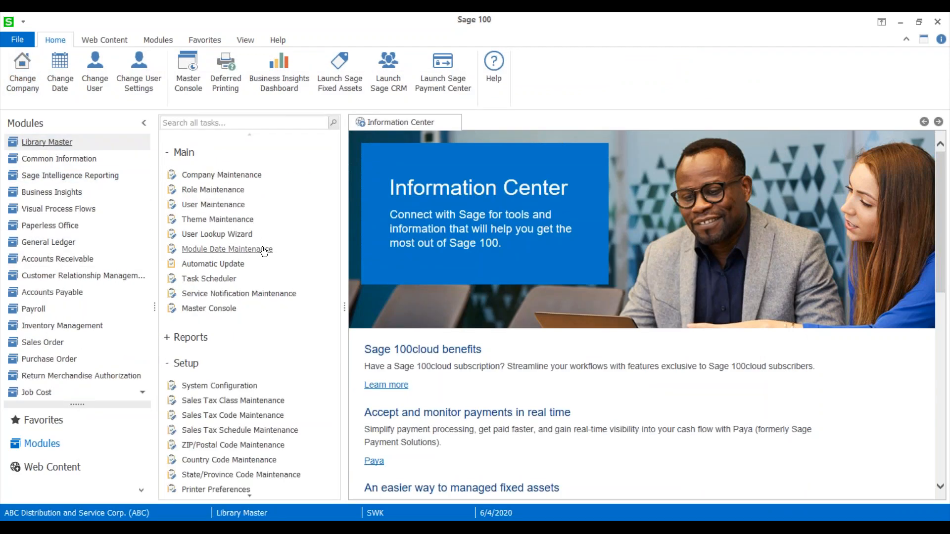
{"action": "left_click", "coordinate": [213, 190]}
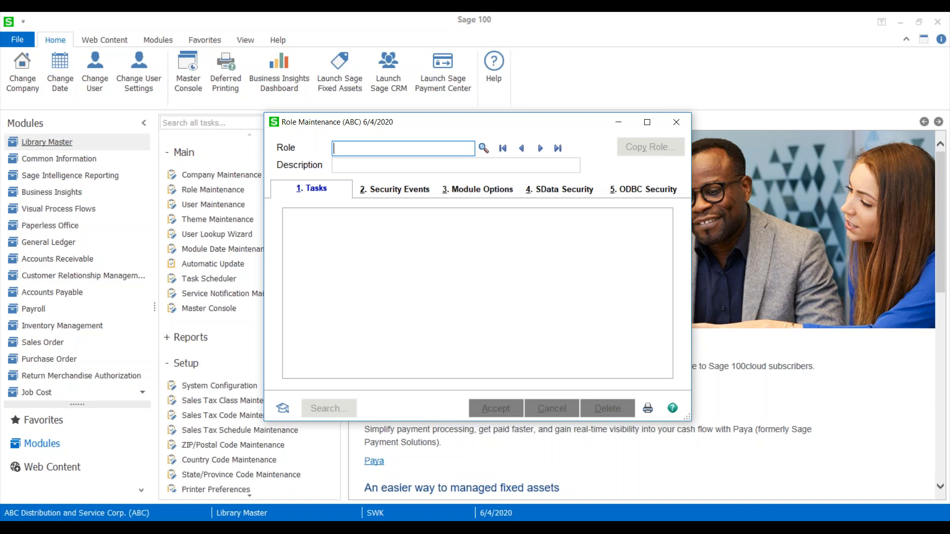
{"action": "left_click", "coordinate": [540, 148]}
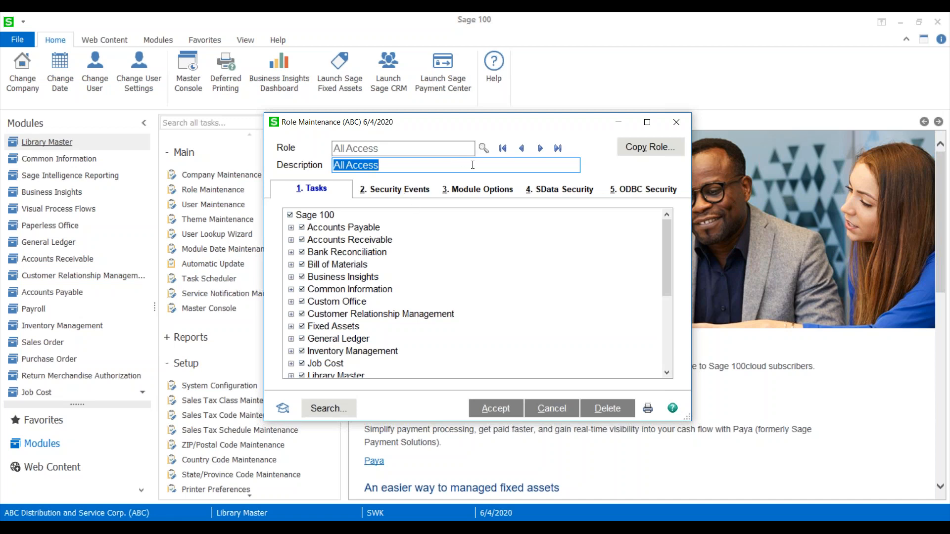
Disable Allow Export to Excel from Lookups/Grids/Lists in the role's Library Master module options, accept the change, and close Role Maintenance.
{"action": "left_click", "coordinate": [464, 192]}
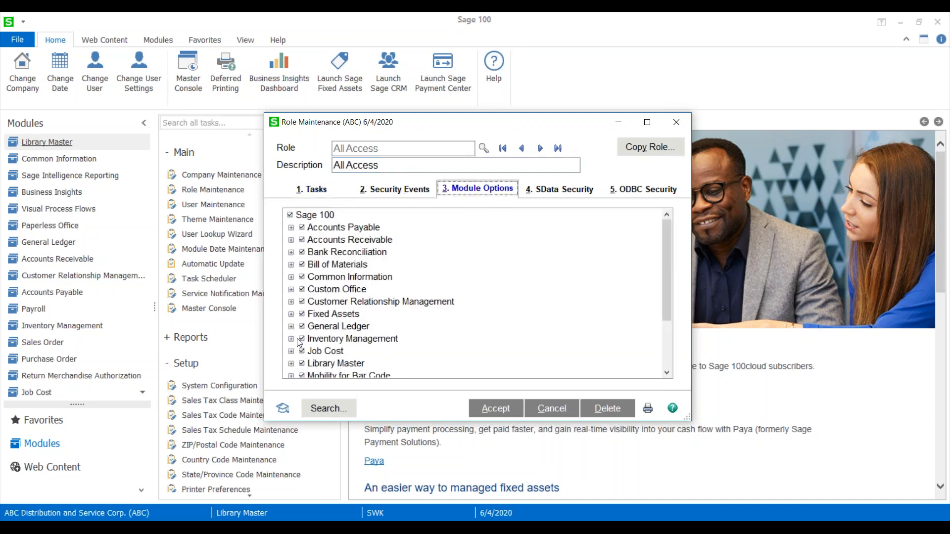
{"action": "scroll", "coordinate": [297, 338], "scroll_direction": "down", "scroll_amount": 1}
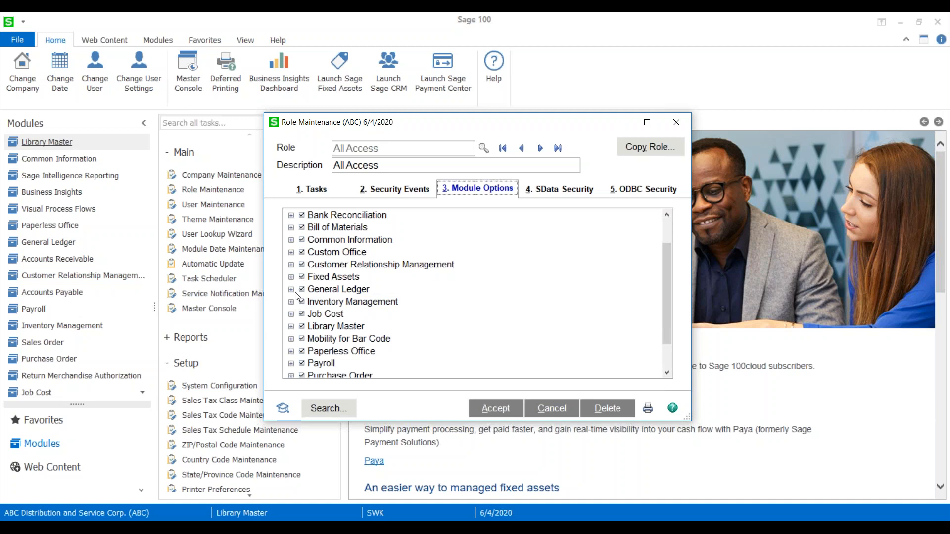
{"action": "left_click", "coordinate": [291, 327]}
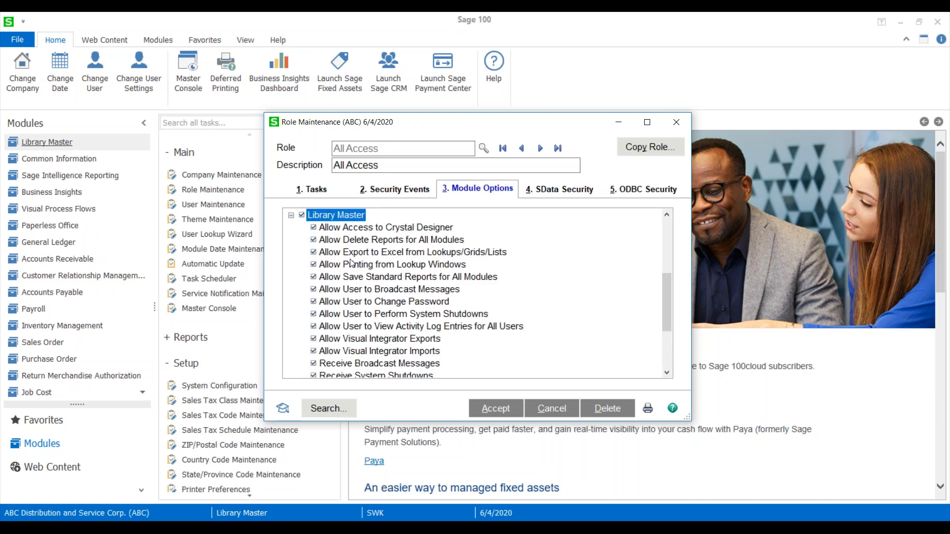
{"action": "left_click", "coordinate": [313, 252]}
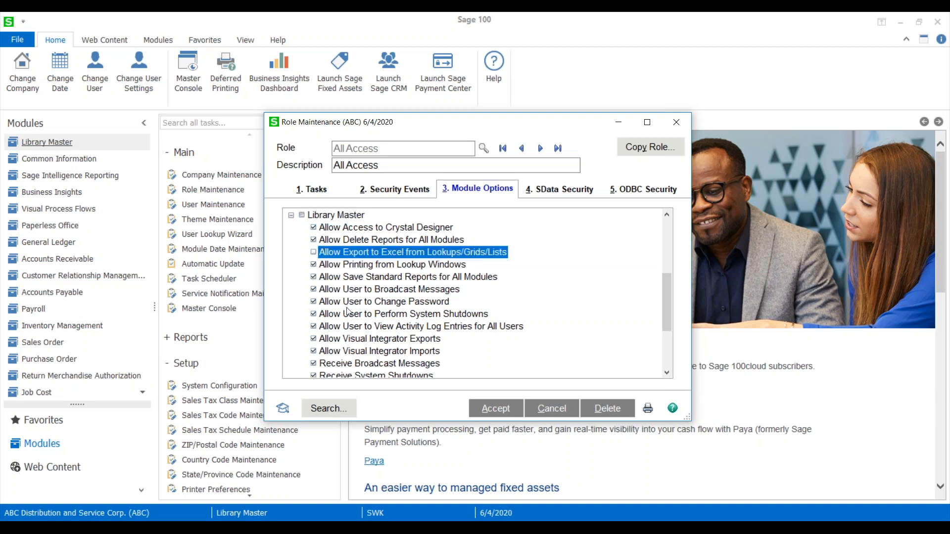
{"action": "left_click", "coordinate": [489, 409]}
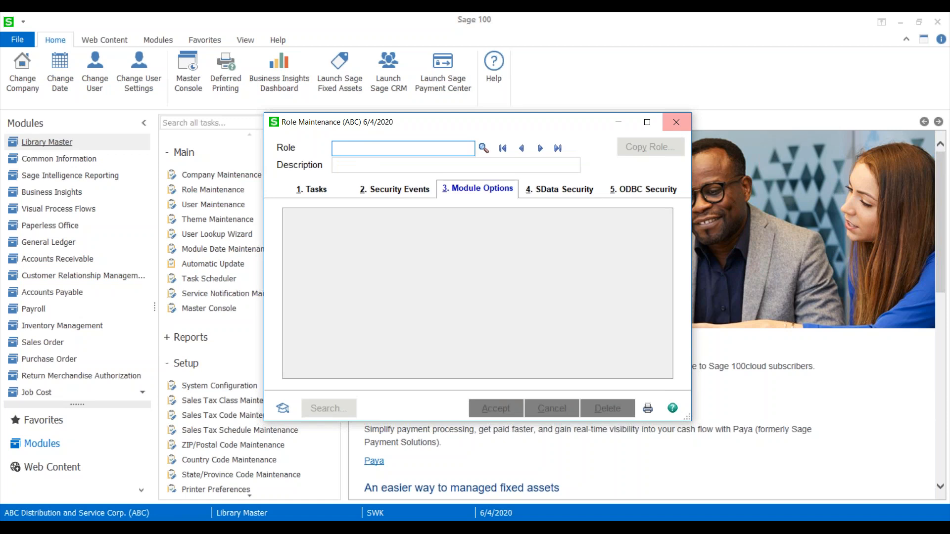
{"action": "left_click", "coordinate": [676, 122]}
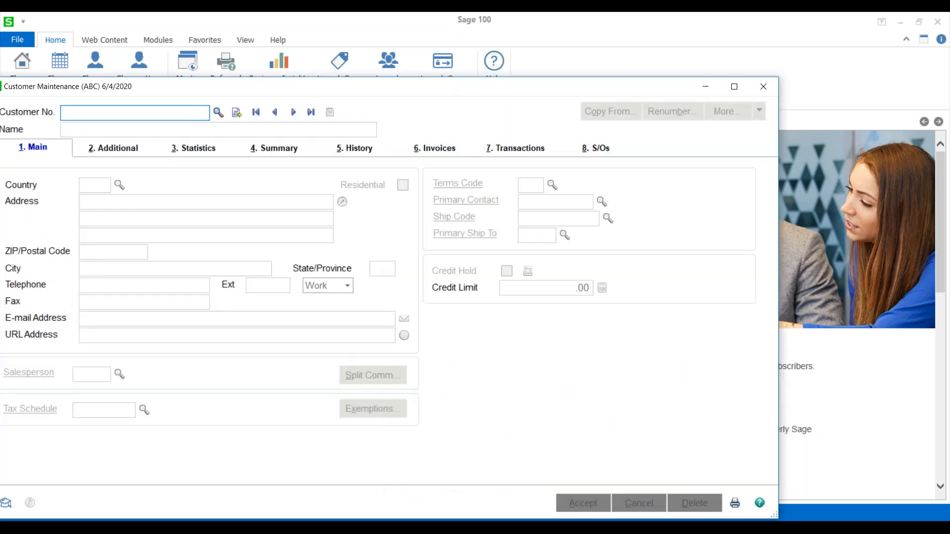
Reopen Accounts Receivable Customer Maintenance, try exporting the customer lookup list to Excel again, and close the list.
{"action": "left_click_drag", "start_coordinate": [646, 84], "coordinate": [560, 79]}
{"action": "left_click", "coordinate": [669, 80]}
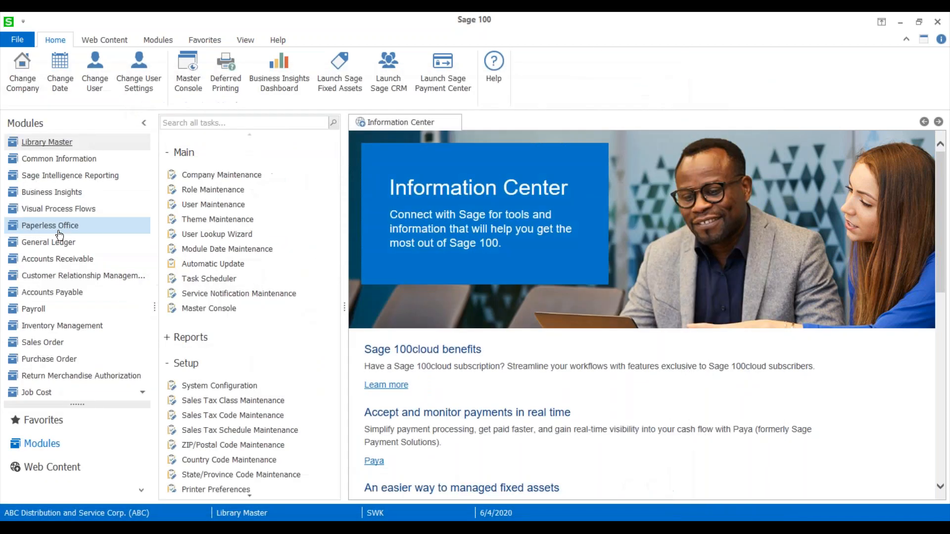
{"action": "left_click", "coordinate": [94, 258]}
{"action": "left_click", "coordinate": [213, 173]}
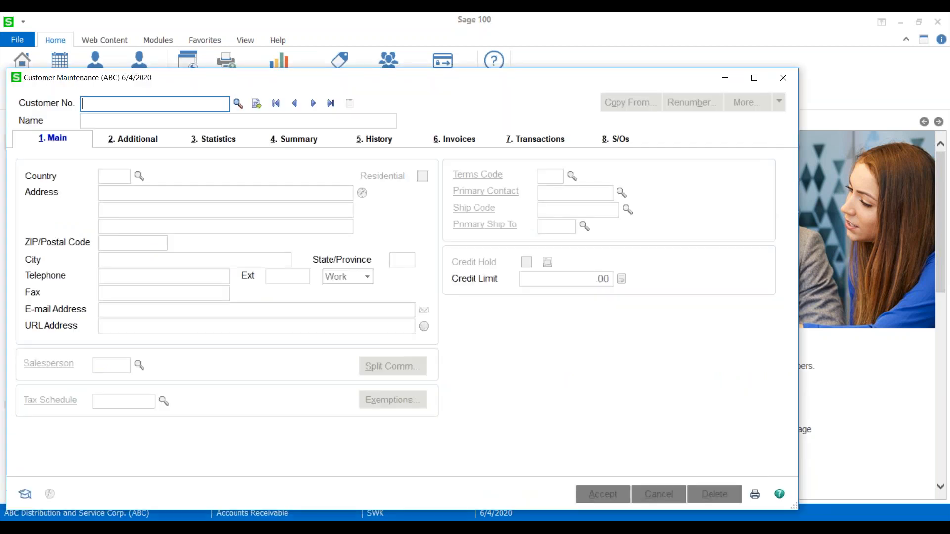
{"action": "left_click", "coordinate": [240, 102]}
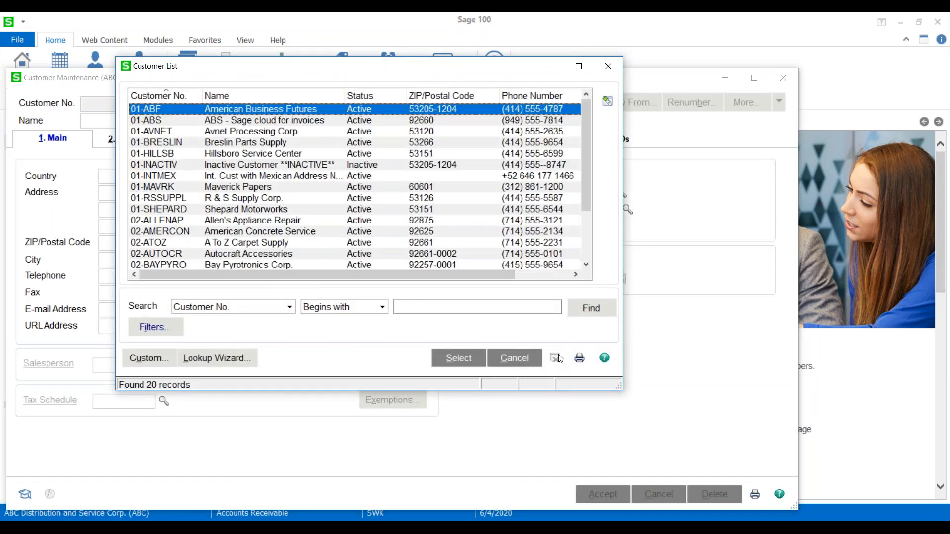
{"action": "left_click", "coordinate": [553, 360]}
{"action": "left_click", "coordinate": [608, 65]}
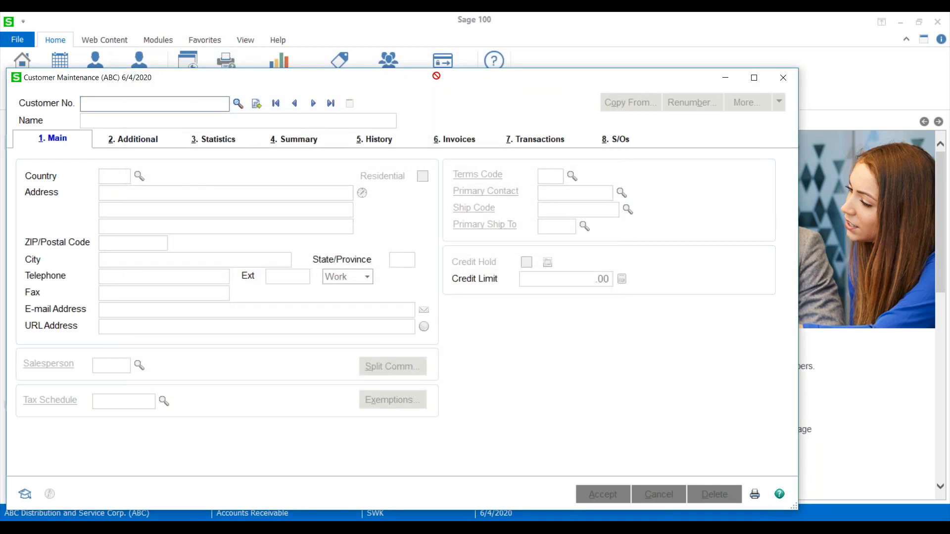
Close Customer Maintenance and view the lines of the first sales order in Sales Order Entry.
{"action": "left_click_drag", "start_coordinate": [461, 75], "coordinate": [469, 51]}
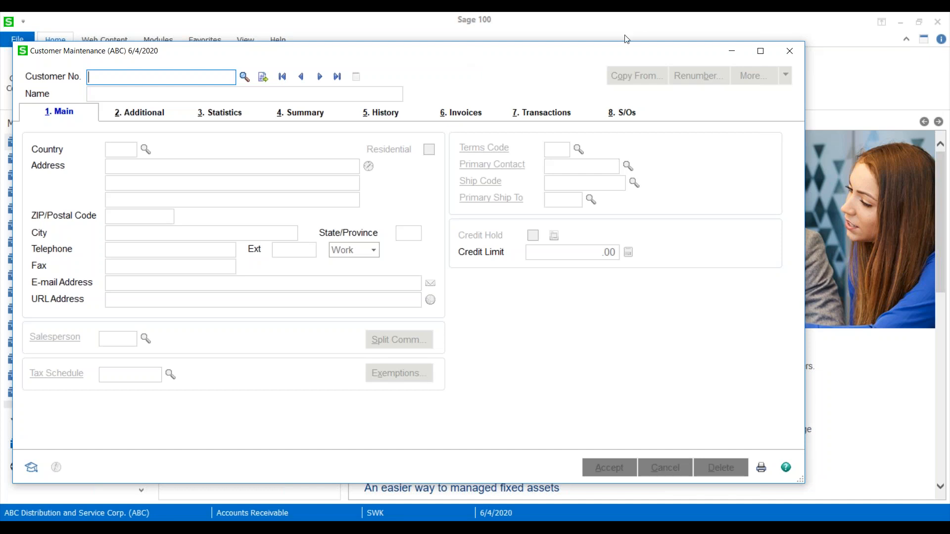
{"action": "left_click_drag", "start_coordinate": [580, 56], "coordinate": [522, 65]}
{"action": "left_click", "coordinate": [731, 60]}
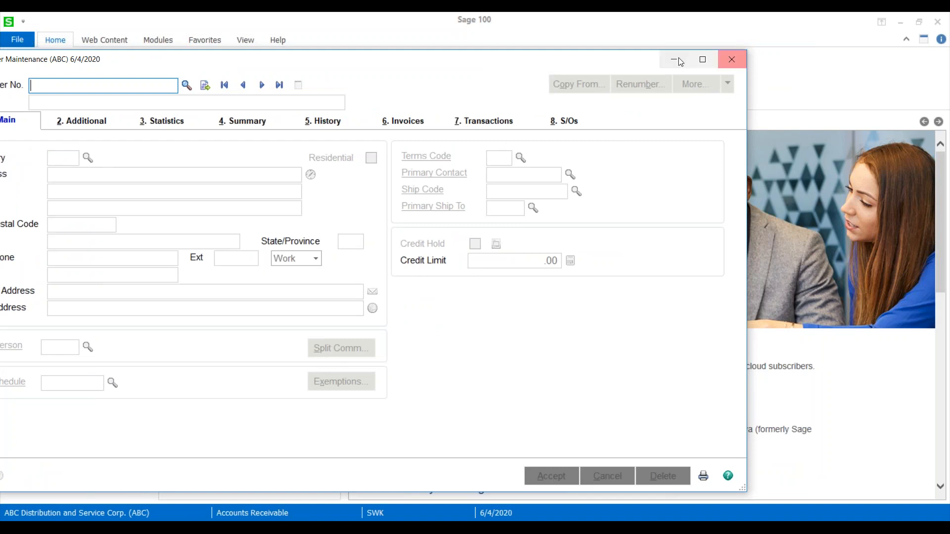
{"action": "left_click", "coordinate": [42, 225]}
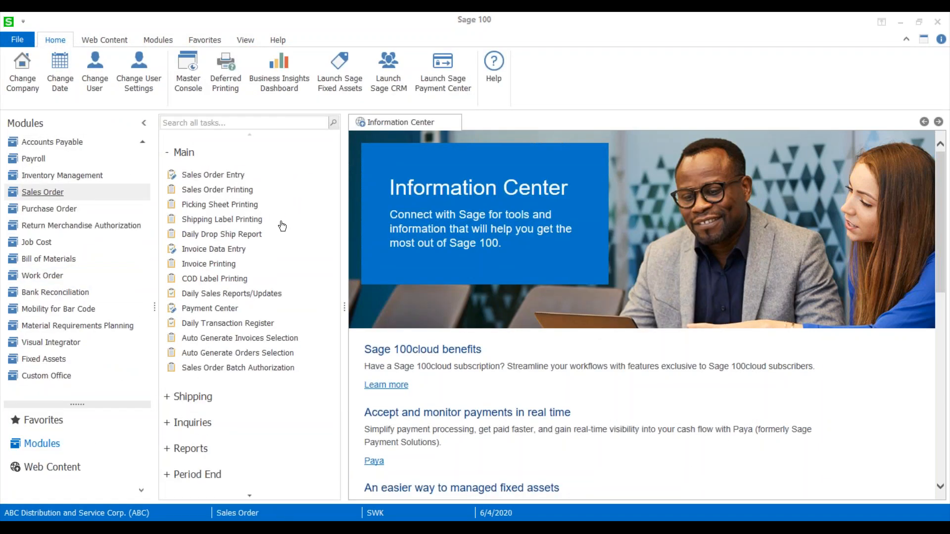
{"action": "left_click", "coordinate": [213, 175]}
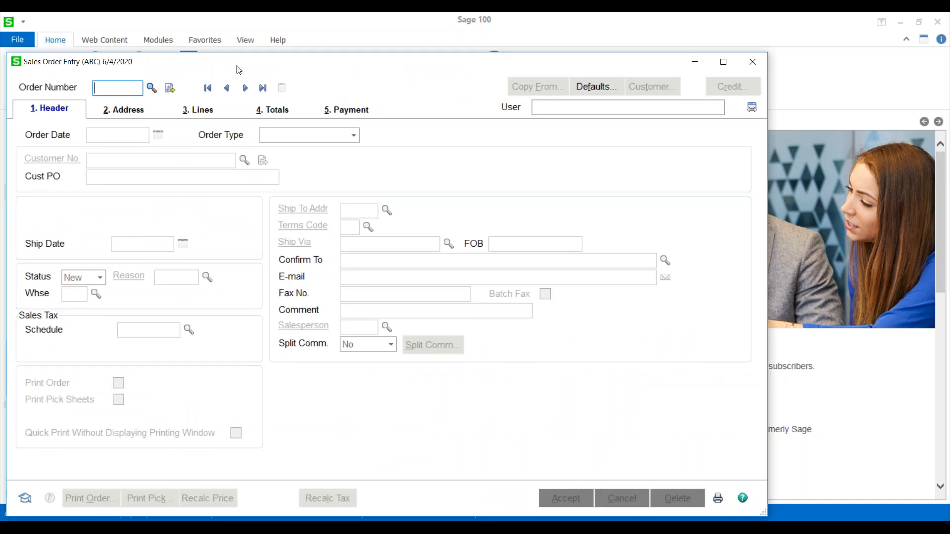
{"action": "left_click", "coordinate": [267, 70]}
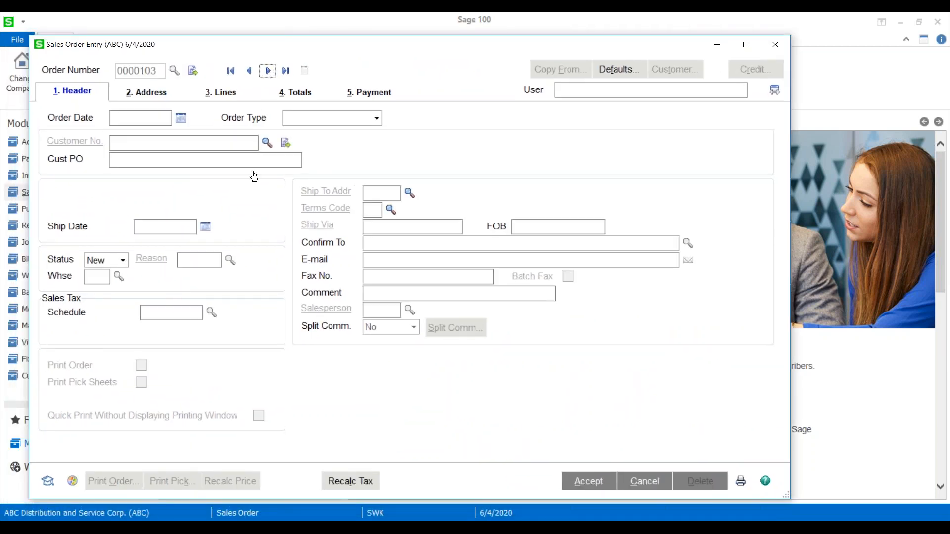
{"action": "left_click", "coordinate": [221, 92]}
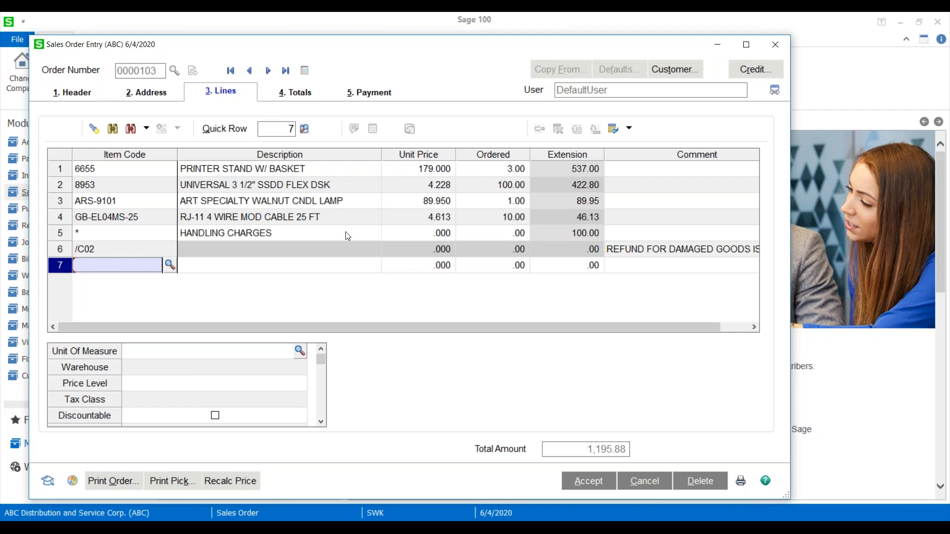
Move the Warehouse field from the secondary grid into the lines grid between Item Code and Description, and accept the order.
{"action": "left_click", "coordinate": [99, 371]}
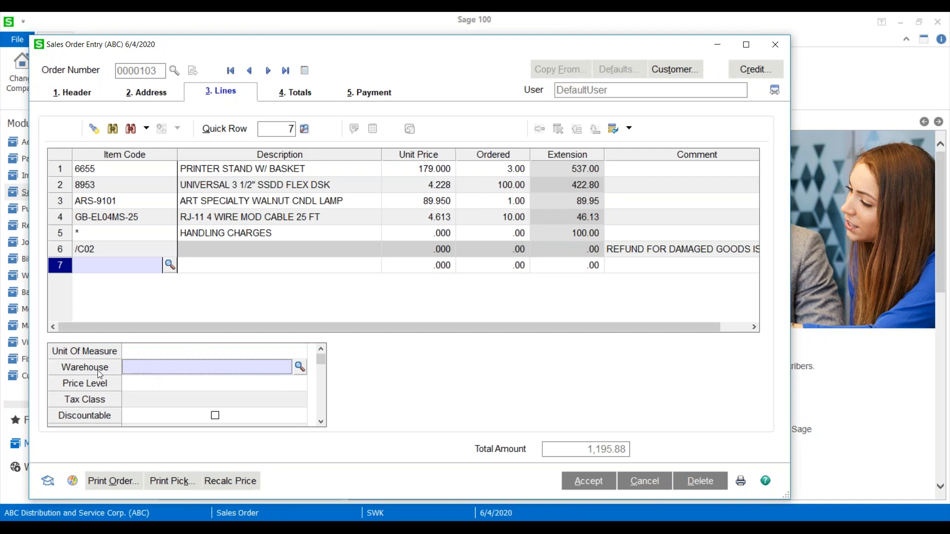
{"action": "left_click_drag", "start_coordinate": [97, 372], "coordinate": [381, 153]}
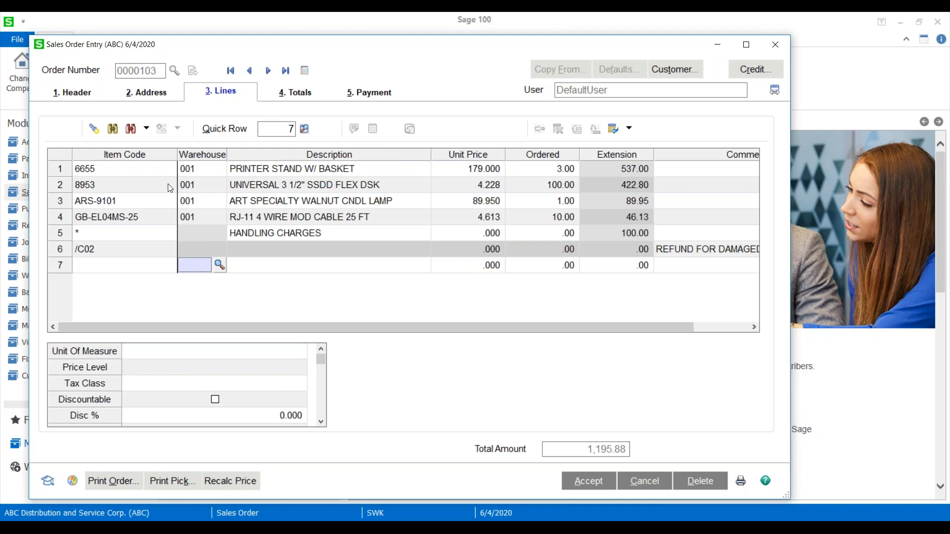
{"action": "left_click", "coordinate": [576, 490]}
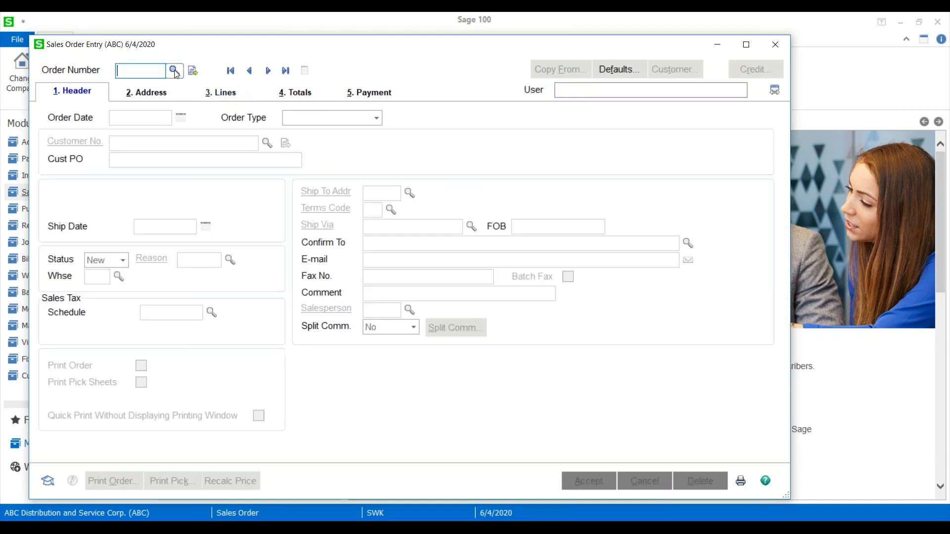
View the next sales order's lines and open the Customizer to modify the existing customized panel for all users in company ABX.
{"action": "left_click", "coordinate": [268, 71]}
{"action": "left_click", "coordinate": [221, 92]}
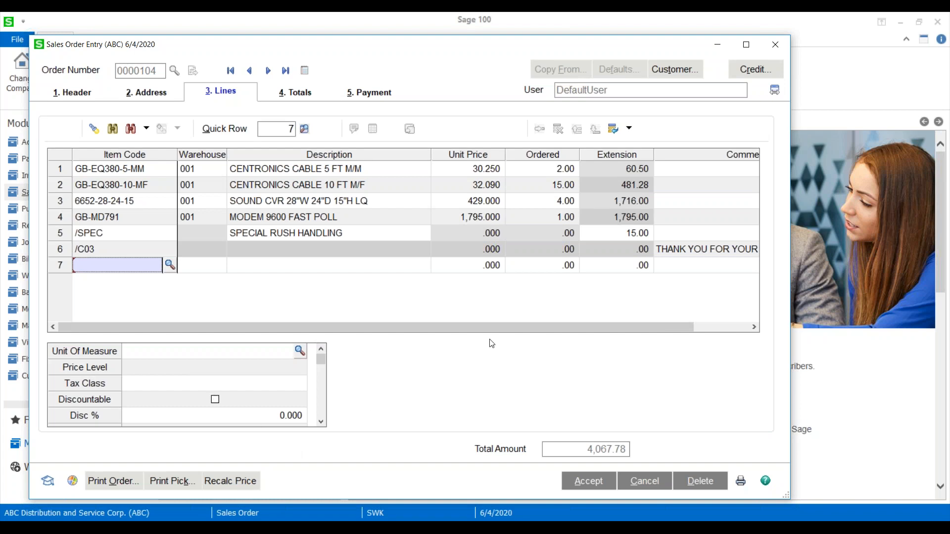
{"action": "right_click", "coordinate": [500, 360]}
{"action": "mouse_move", "coordinate": [528, 375]}
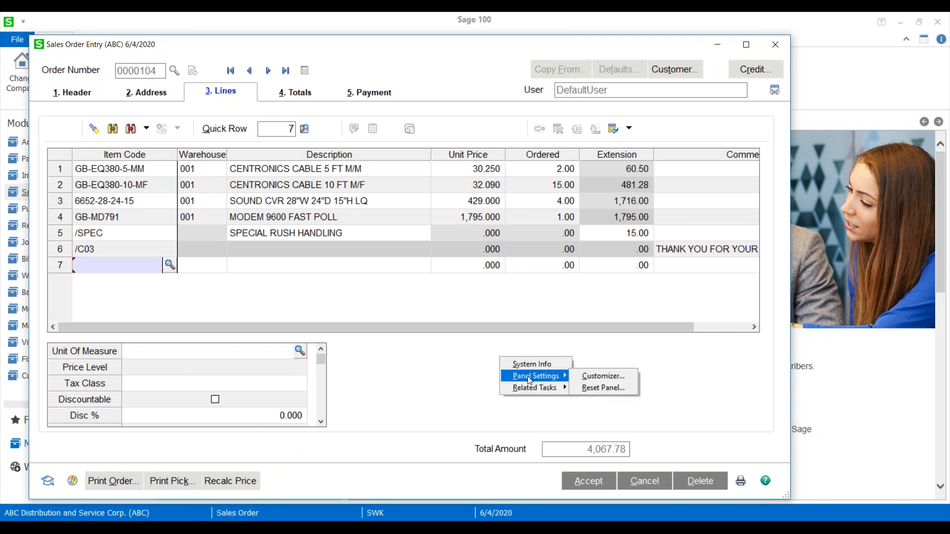
{"action": "left_click", "coordinate": [615, 379]}
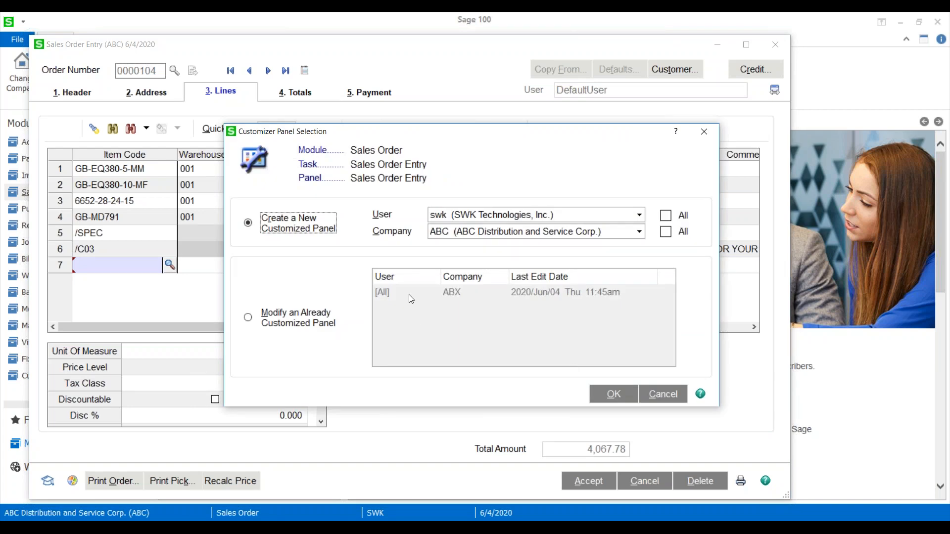
{"action": "left_click", "coordinate": [248, 318]}
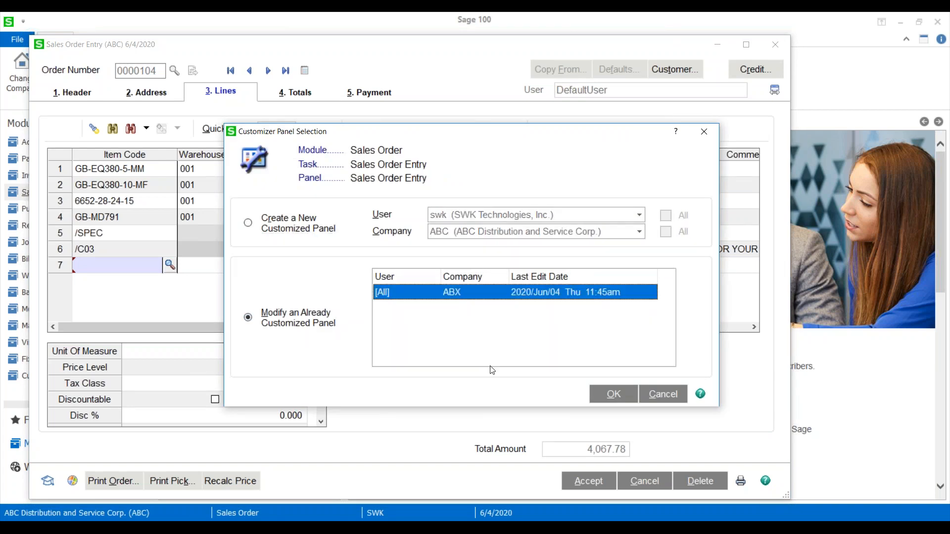
{"action": "left_click", "coordinate": [613, 394]}
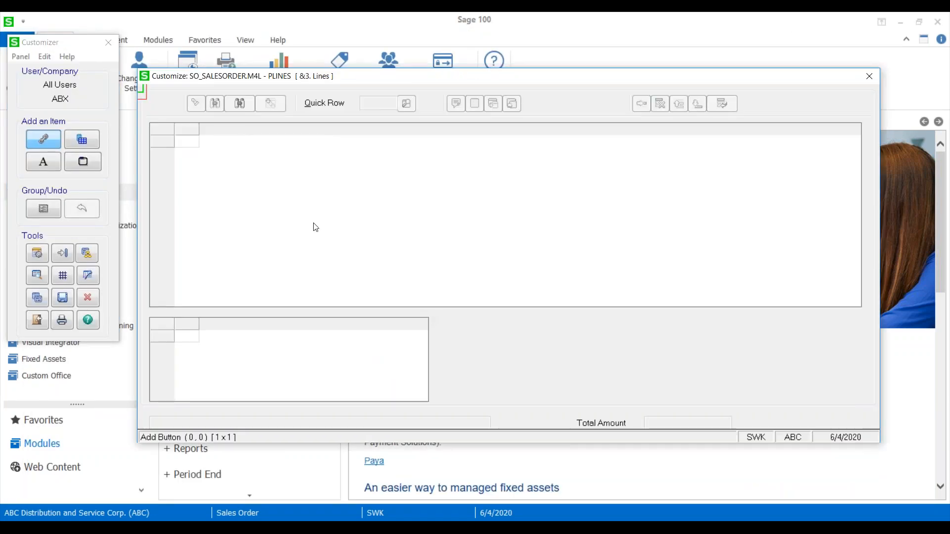
In the Lines panel's grid definition, move Warehouse and Description from the secondary grid into the lines grid, placing Description, then Warehouse, after Item Code.
{"action": "left_click", "coordinate": [314, 223]}
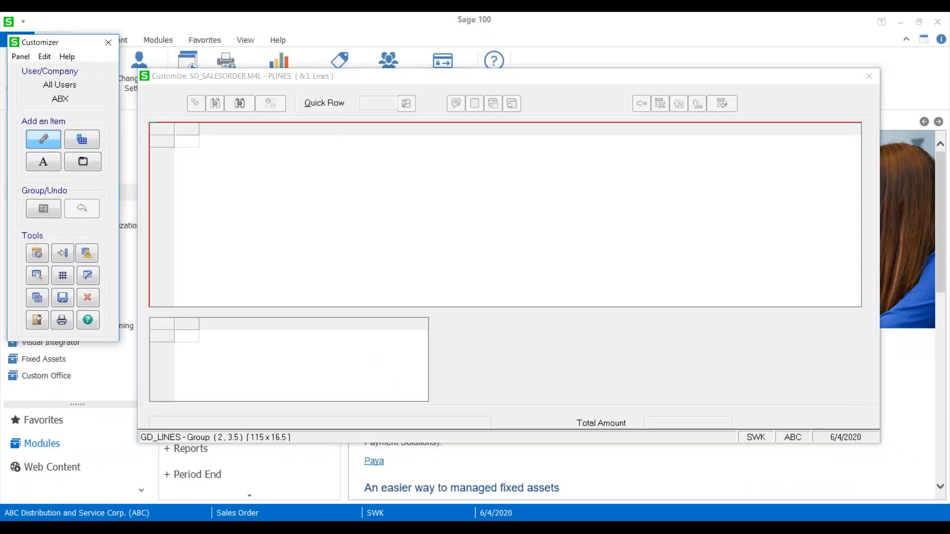
{"action": "double_click", "coordinate": [314, 223]}
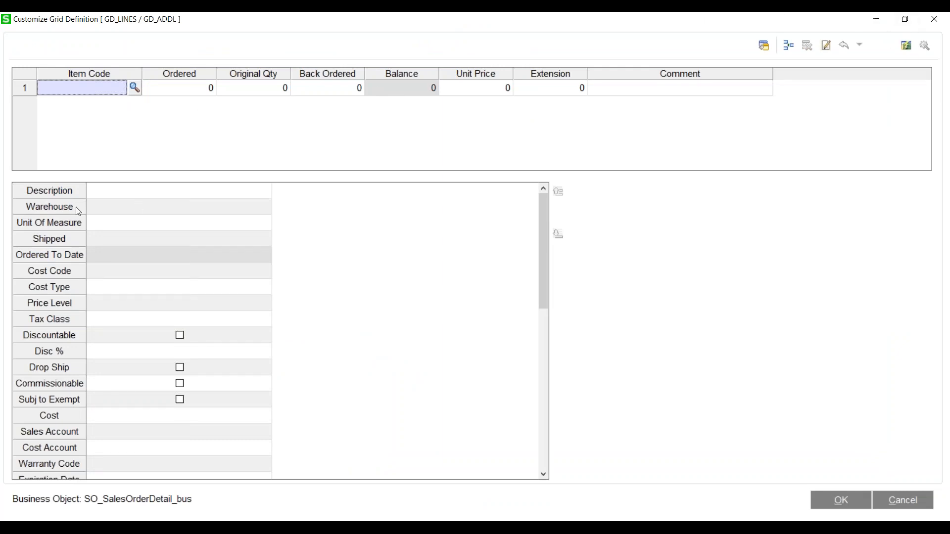
{"action": "left_click_drag", "start_coordinate": [48, 212], "coordinate": [151, 78]}
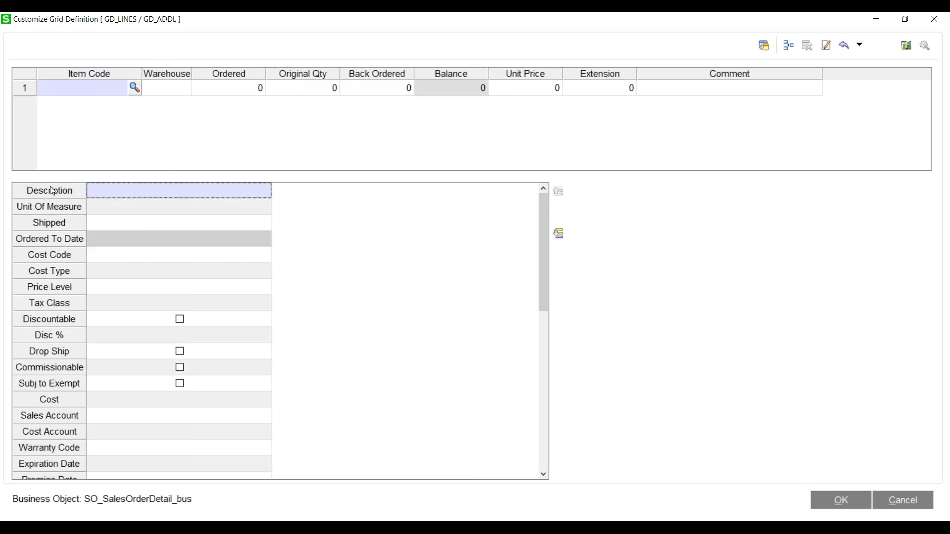
{"action": "left_click_drag", "start_coordinate": [51, 192], "coordinate": [146, 82]}
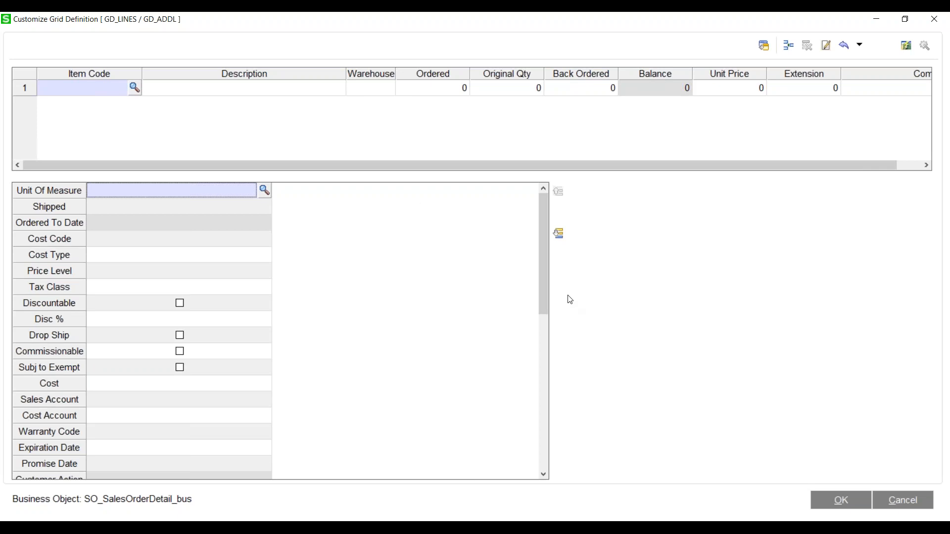
{"action": "left_click", "coordinate": [840, 501]}
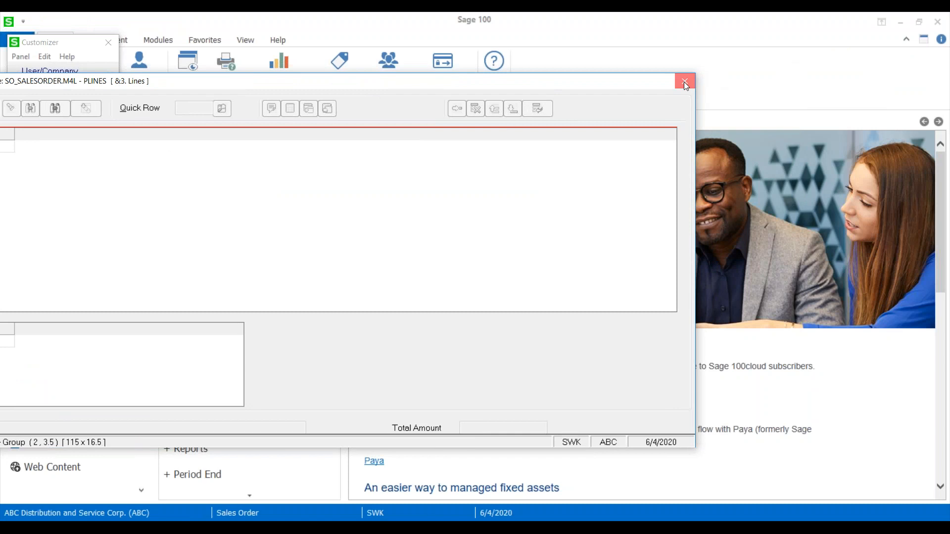
Close the Lines panel with its customizations saved, and close the main Sales Order Entry panel to leave the Customizer.
{"action": "left_click", "coordinate": [685, 81]}
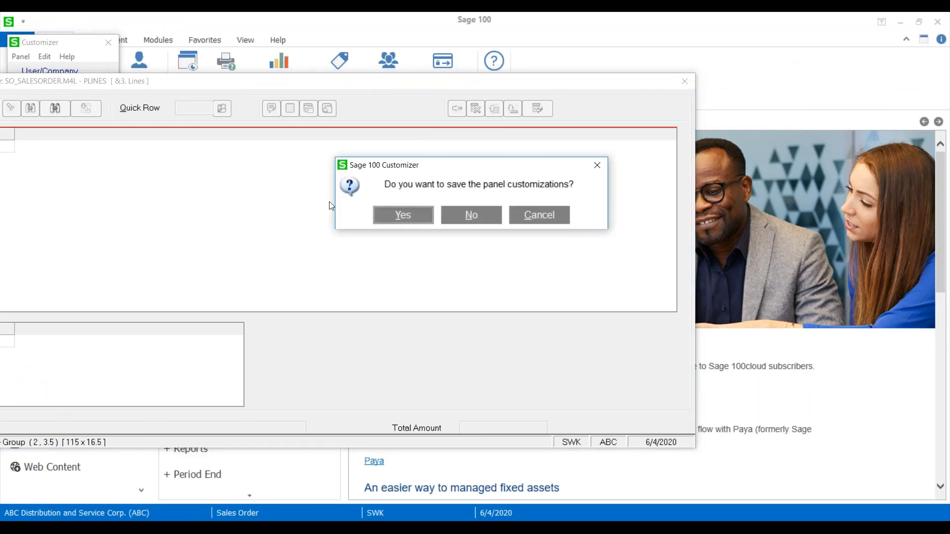
{"action": "left_click", "coordinate": [403, 215]}
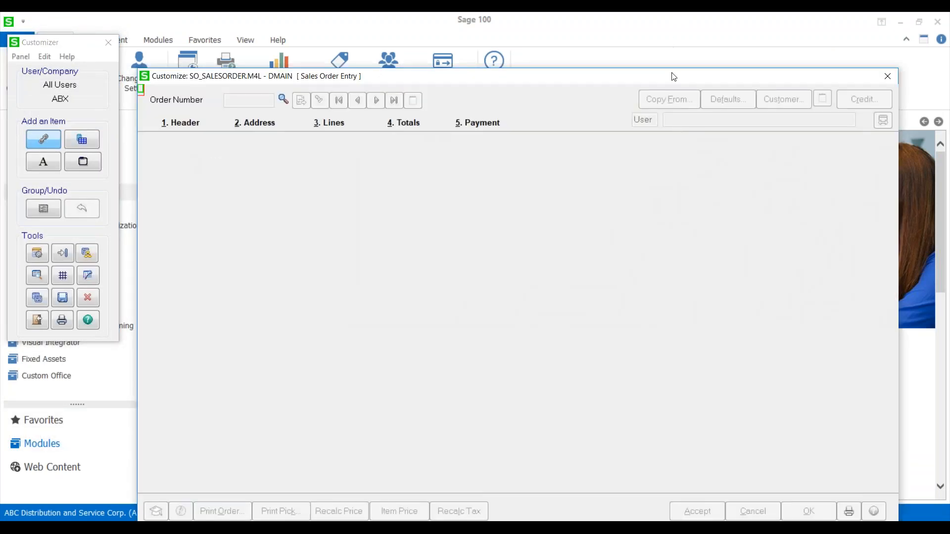
{"action": "left_click_drag", "start_coordinate": [622, 77], "coordinate": [382, 67]}
{"action": "left_click", "coordinate": [647, 67]}
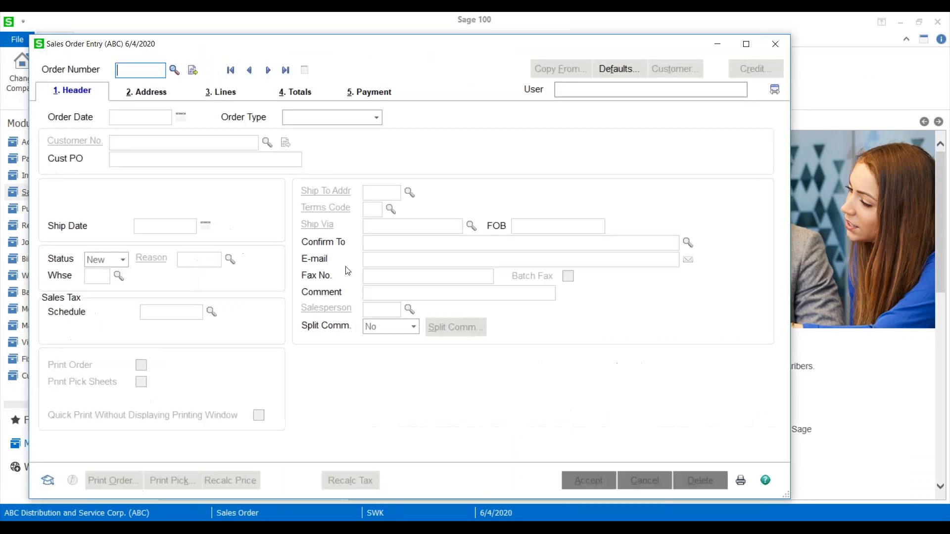
View the lines of the next sales order, check the first line's Warehouse and Description cells, and close Sales Order Entry.
{"action": "left_click", "coordinate": [268, 70]}
{"action": "key", "text": "alt+3"}
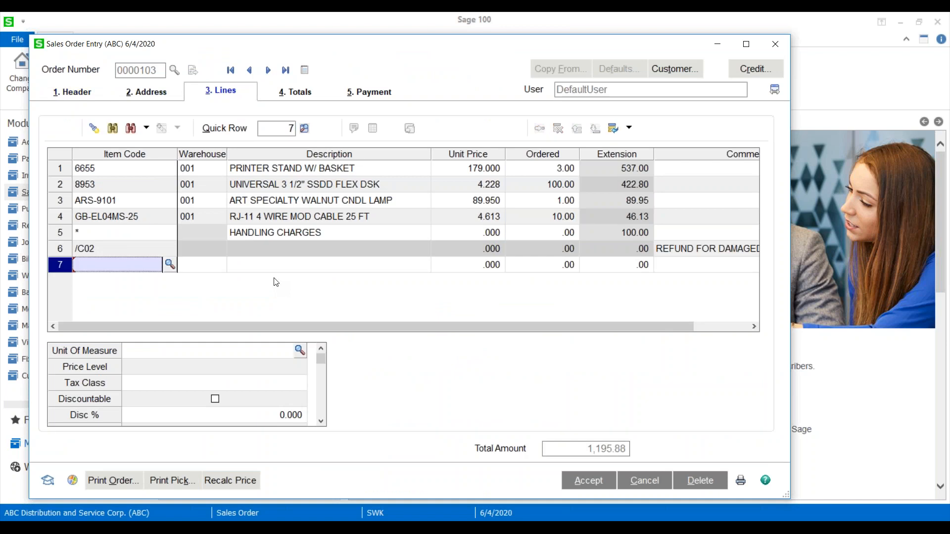
{"action": "left_click", "coordinate": [195, 171]}
{"action": "left_click", "coordinate": [280, 171]}
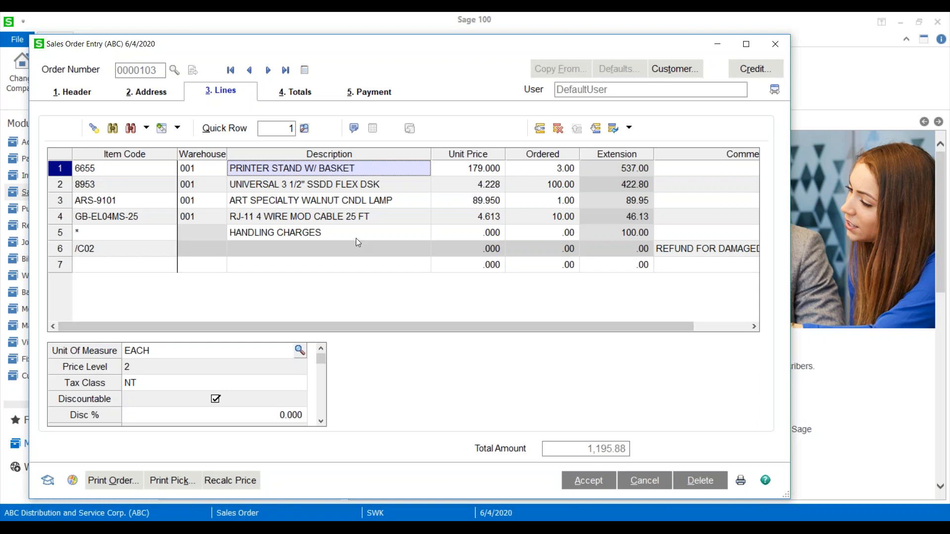
{"action": "left_click_drag", "start_coordinate": [465, 60], "coordinate": [370, 64]}
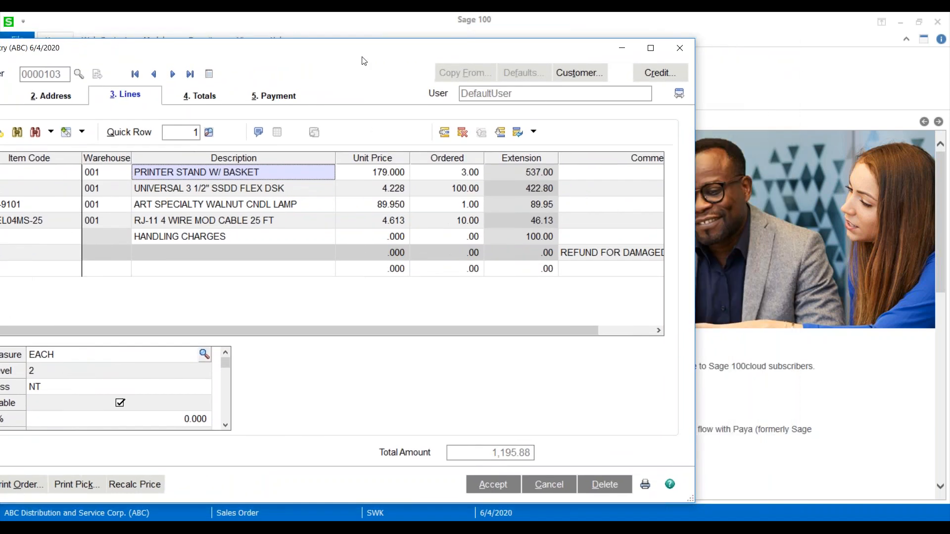
{"action": "left_click", "coordinate": [679, 52]}
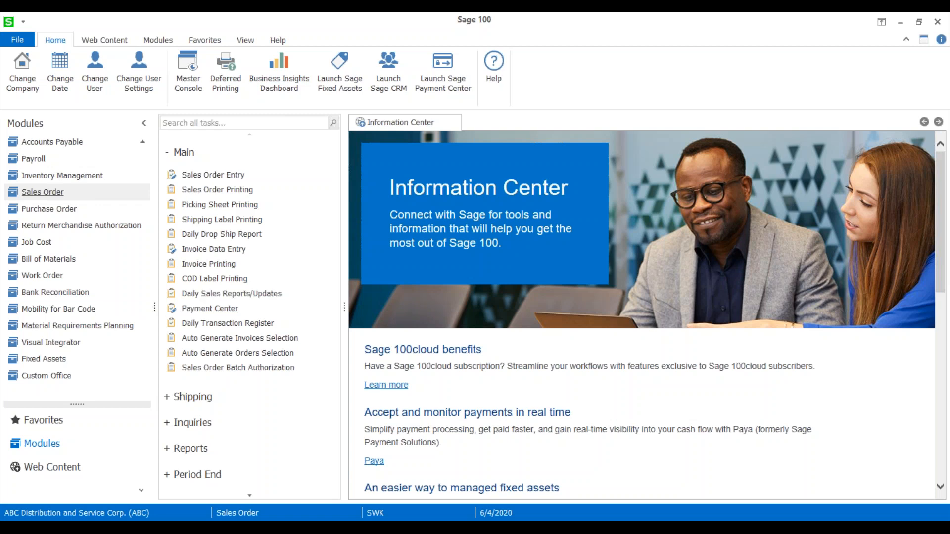
Open Division Maintenance in the Accounts Payable setup and browse the division records through division 02.
{"action": "scroll", "coordinate": [44, 177], "scroll_direction": "up", "scroll_amount": 1}
{"action": "scroll", "coordinate": [45, 177], "scroll_direction": "up", "scroll_amount": 2}
{"action": "left_click", "coordinate": [50, 192]}
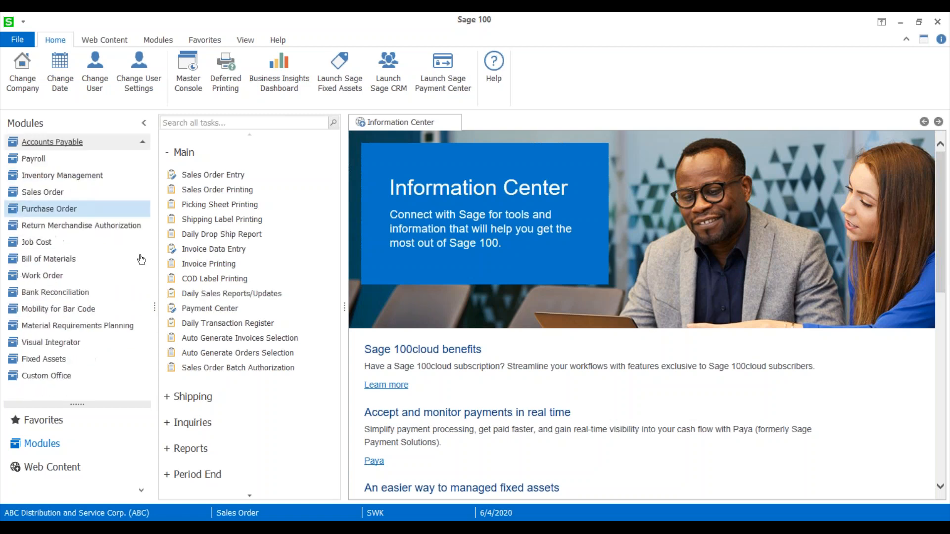
{"action": "scroll", "coordinate": [229, 436], "scroll_direction": "down", "scroll_amount": 5}
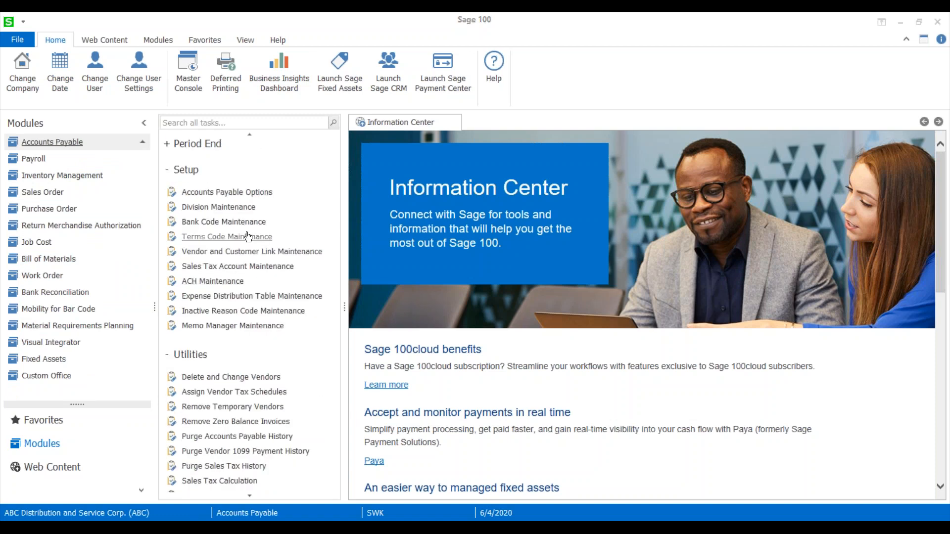
{"action": "left_click", "coordinate": [218, 207]}
{"action": "left_click", "coordinate": [376, 156]}
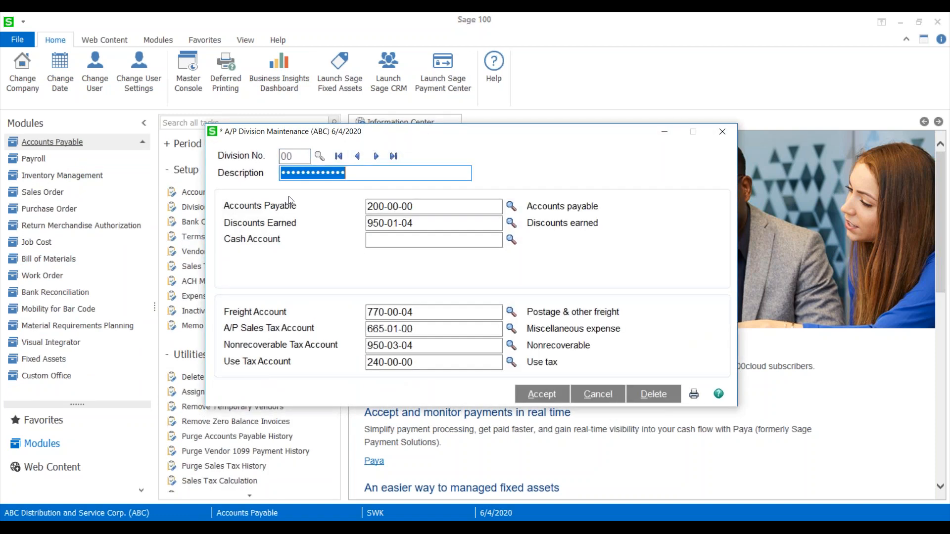
{"action": "left_click", "coordinate": [376, 157]}
{"action": "left_click", "coordinate": [376, 156]}
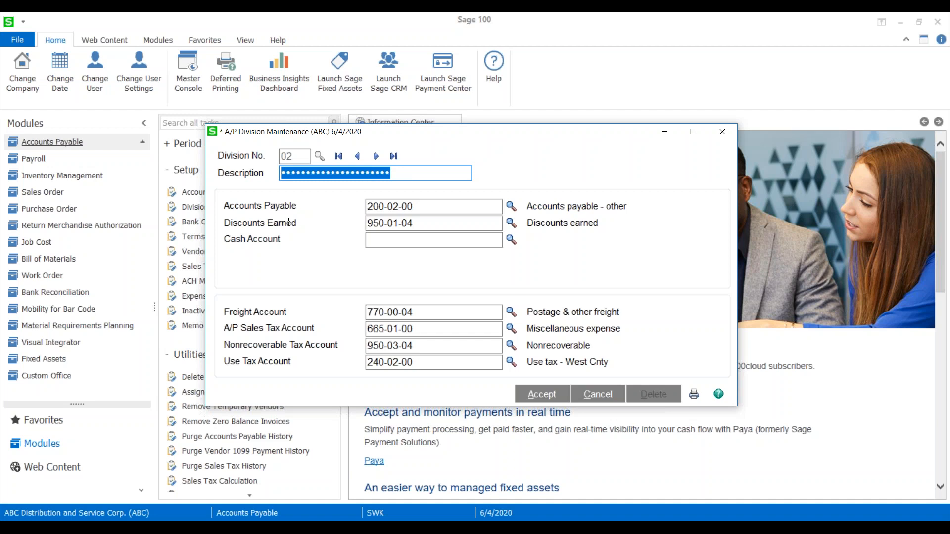
Open the Customizer for A/P Division Maintenance to modify the existing customized panel for all users in company ABC.
{"action": "left_click", "coordinate": [602, 261]}
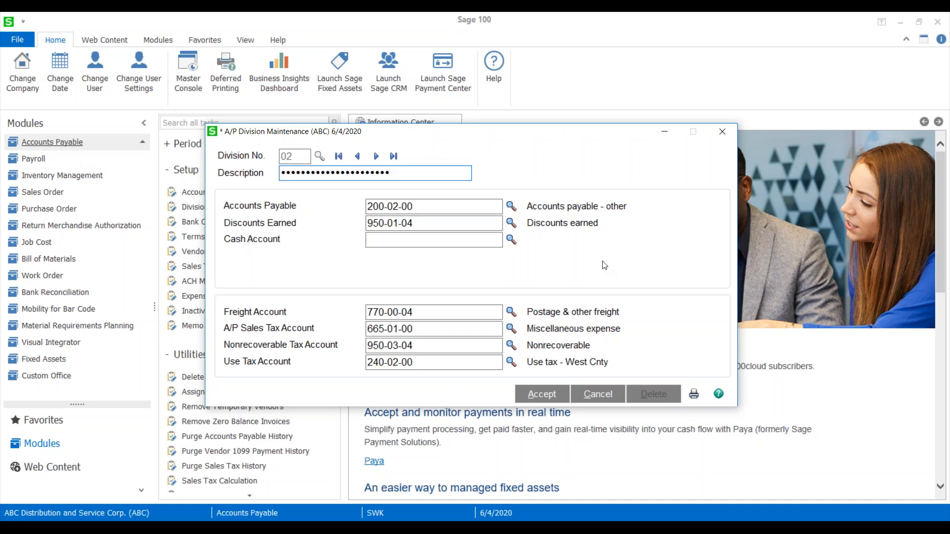
{"action": "right_click", "coordinate": [603, 262]}
{"action": "mouse_move", "coordinate": [618, 279]}
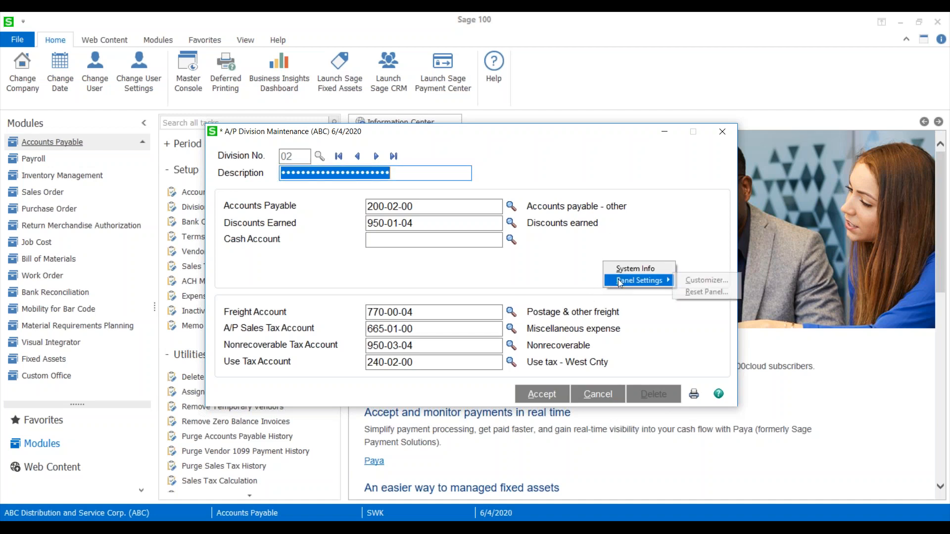
{"action": "left_click", "coordinate": [710, 281]}
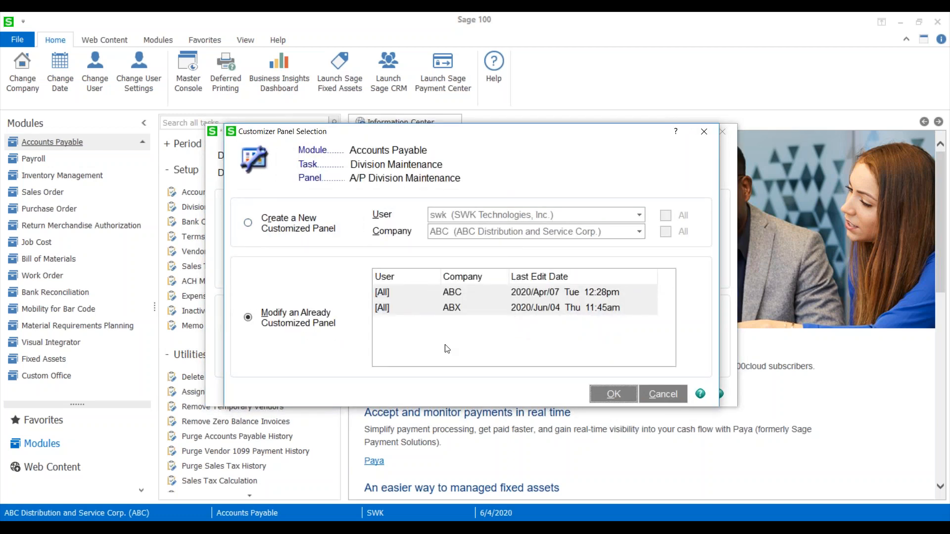
{"action": "left_click", "coordinate": [409, 293]}
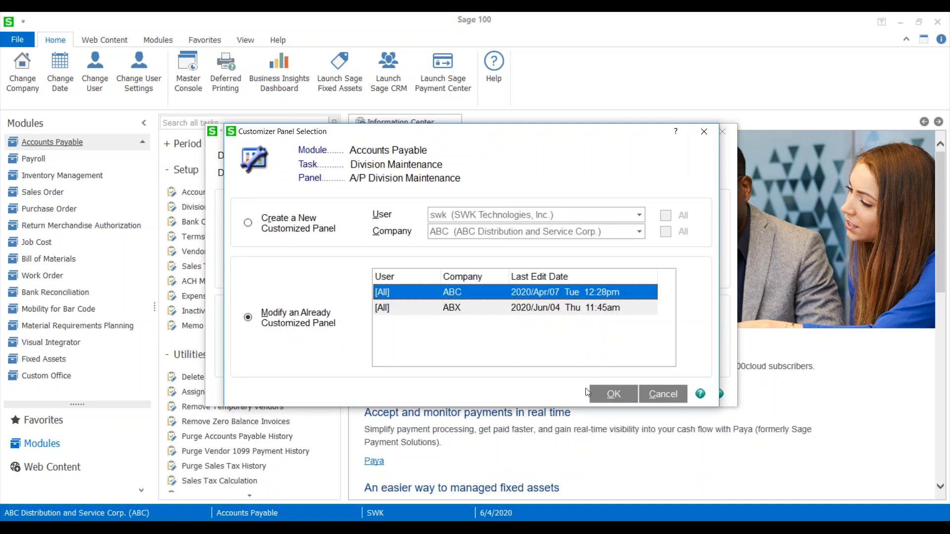
{"action": "left_click", "coordinate": [612, 400]}
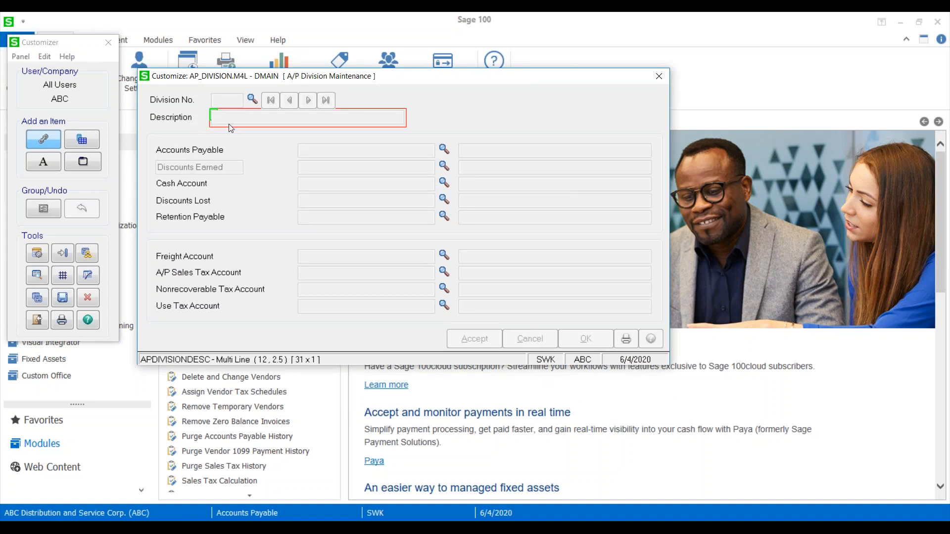
Turn off Mask Display for the division Description field and close the panel with its customizations saved.
{"action": "double_click", "coordinate": [229, 128]}
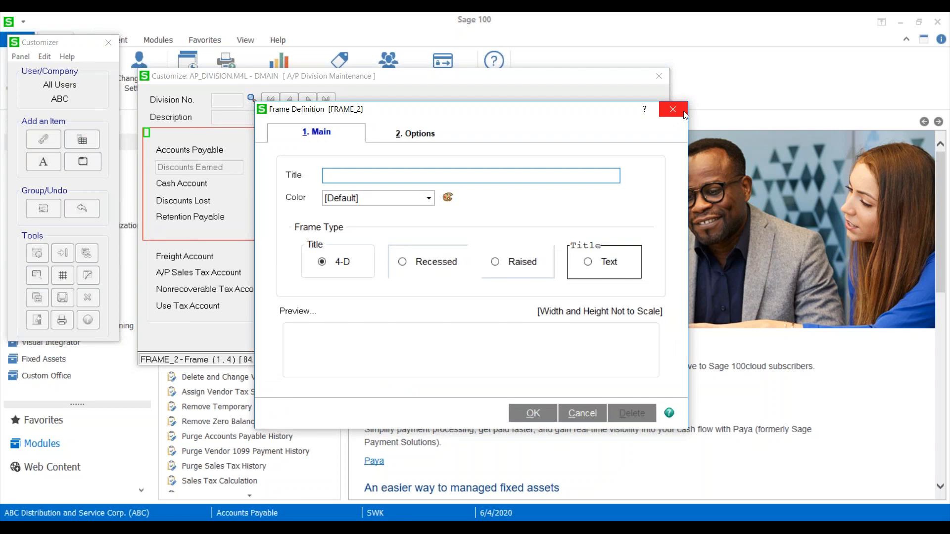
{"action": "left_click", "coordinate": [658, 117]}
{"action": "double_click", "coordinate": [214, 115]}
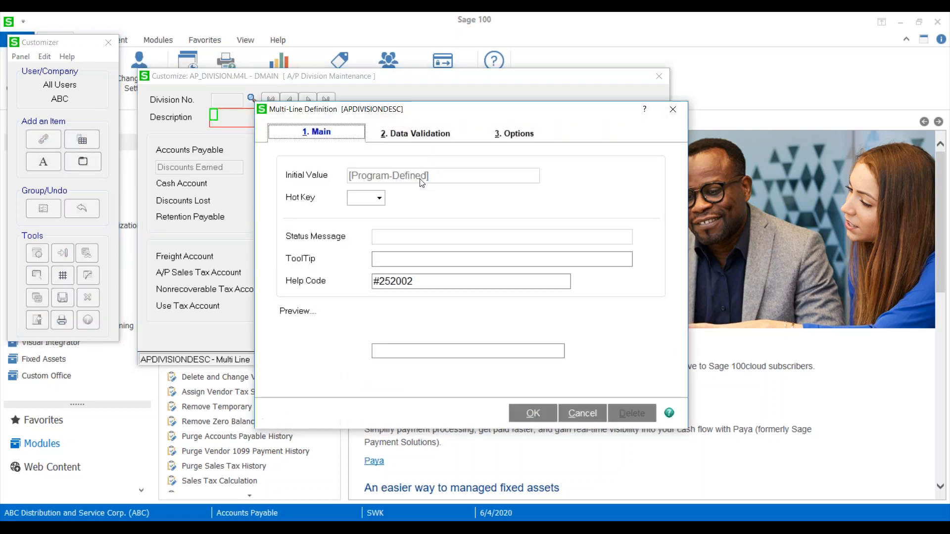
{"action": "left_click", "coordinate": [511, 134]}
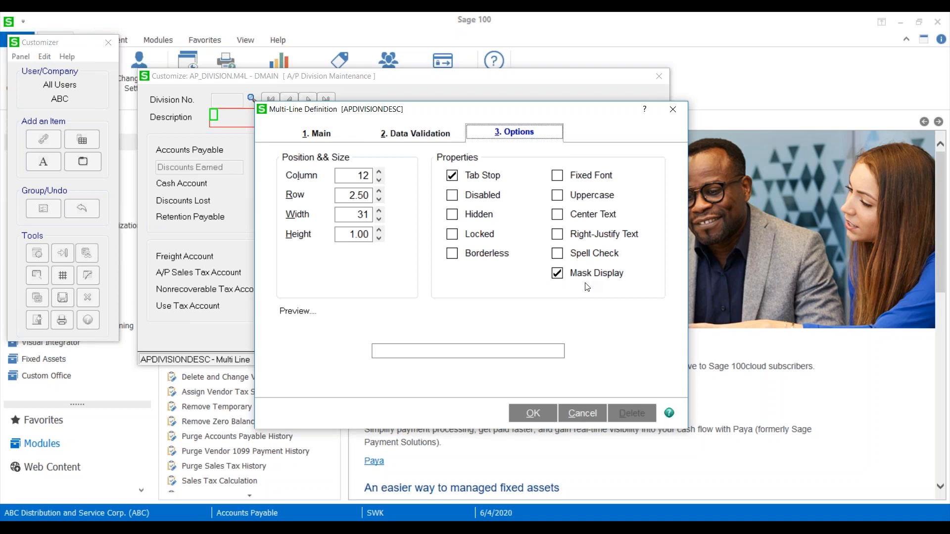
{"action": "left_click", "coordinate": [554, 276]}
{"action": "left_click", "coordinate": [528, 417]}
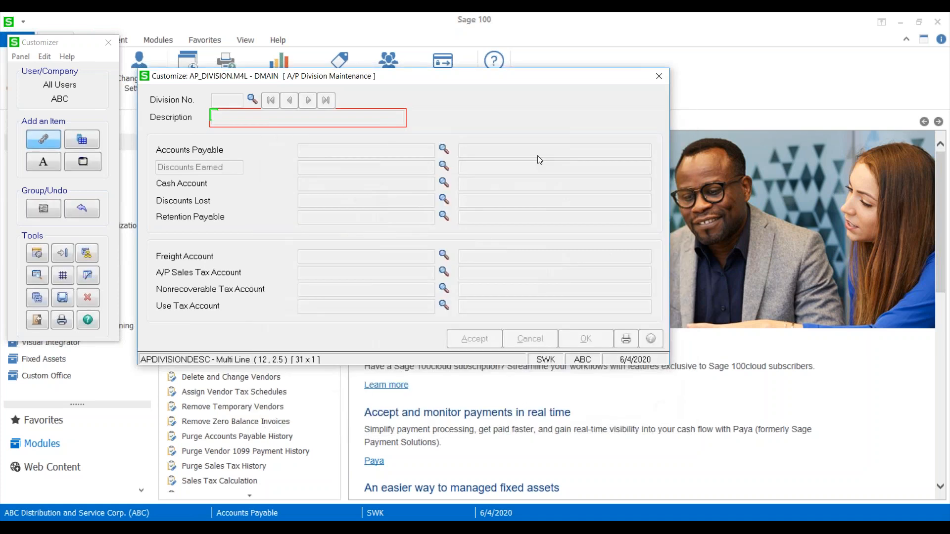
{"action": "left_click", "coordinate": [654, 78]}
{"action": "left_click", "coordinate": [409, 222]}
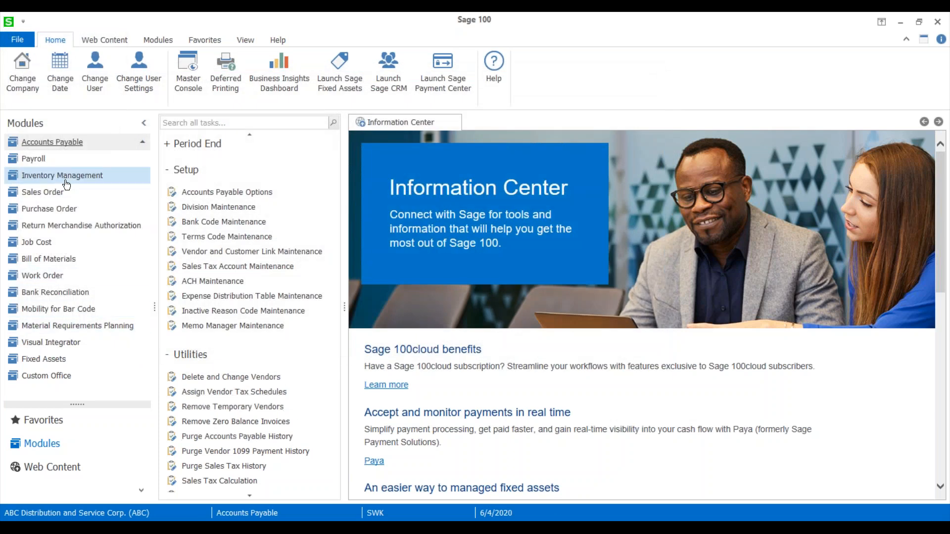
Reopen A/P Division Maintenance, check the Description field of division 00, and close the window.
{"action": "left_click", "coordinate": [210, 208]}
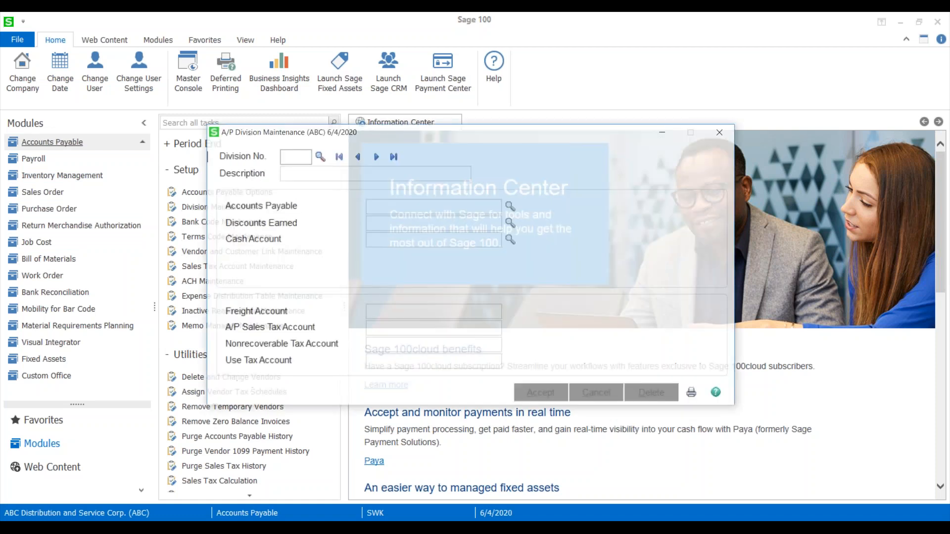
{"action": "left_click", "coordinate": [376, 156]}
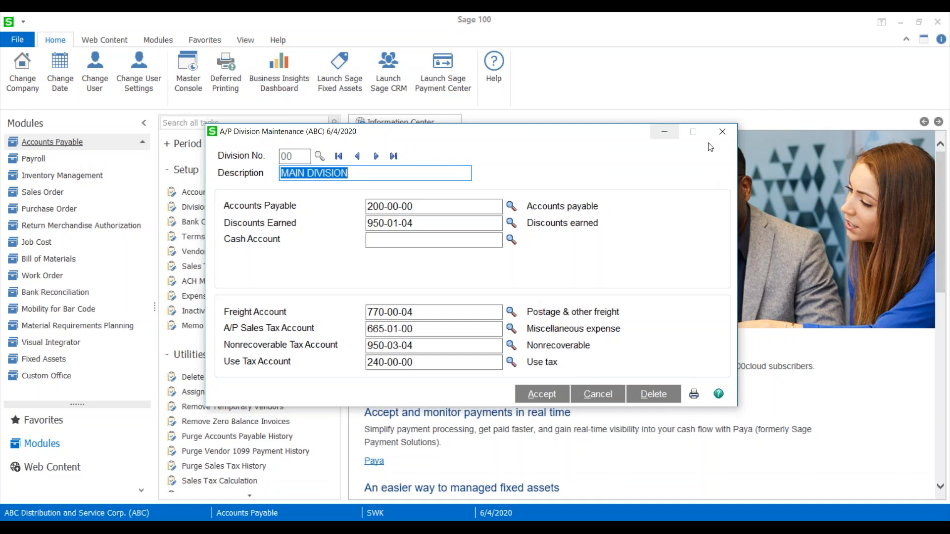
{"action": "left_click", "coordinate": [722, 135]}
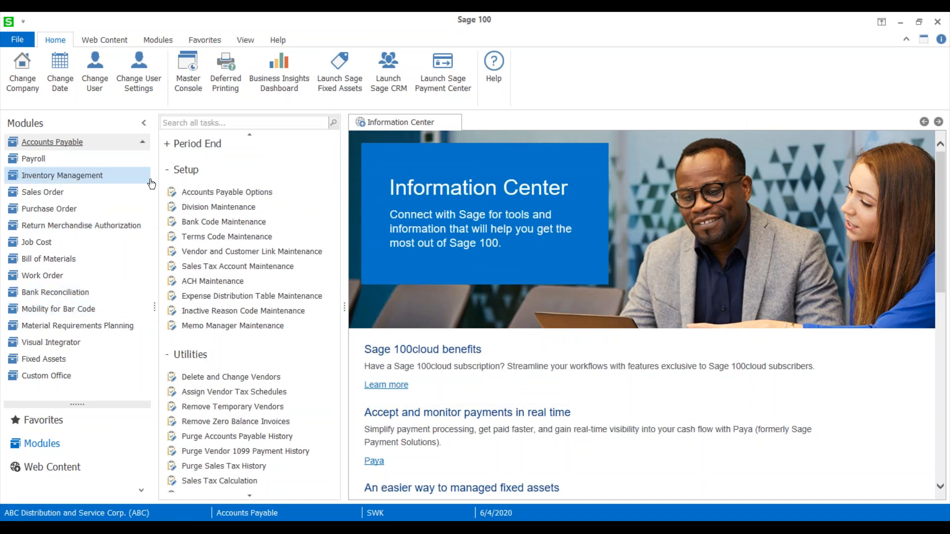
Open Accounts Payable Vendor Maintenance and load the inactive Johnston Postal Supplies vendor from the vendor list.
{"action": "scroll", "coordinate": [191, 200], "scroll_direction": "up", "scroll_amount": 10}
{"action": "left_click", "coordinate": [200, 177]}
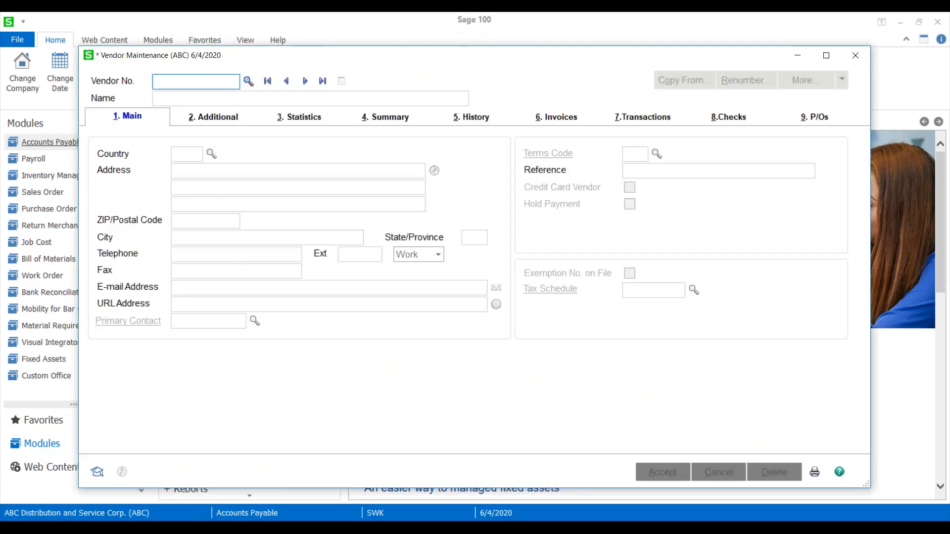
{"action": "left_click", "coordinate": [248, 81]}
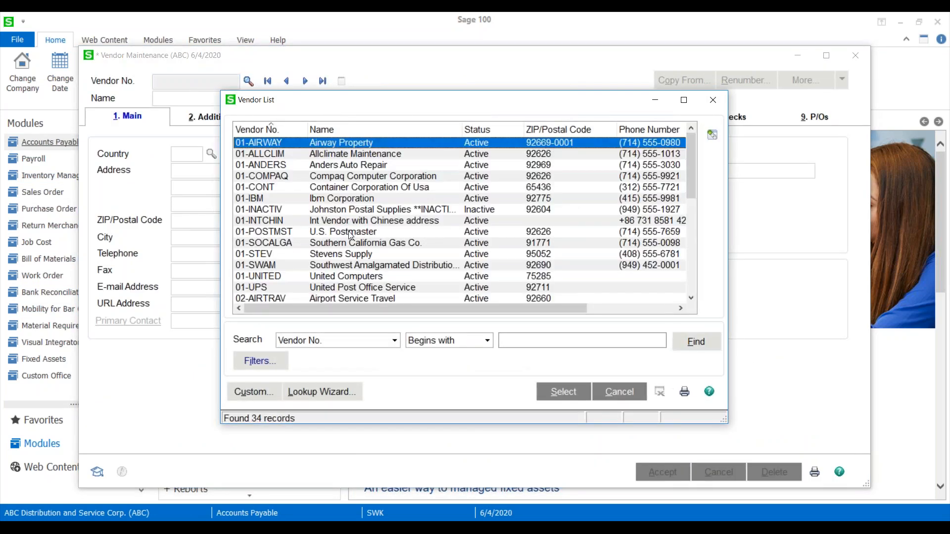
{"action": "left_click", "coordinate": [385, 213]}
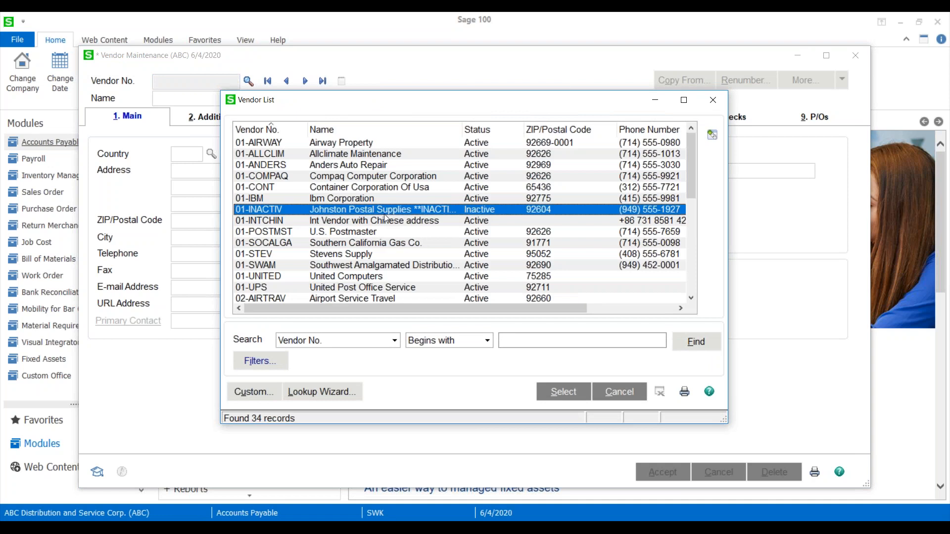
{"action": "double_click", "coordinate": [384, 213]}
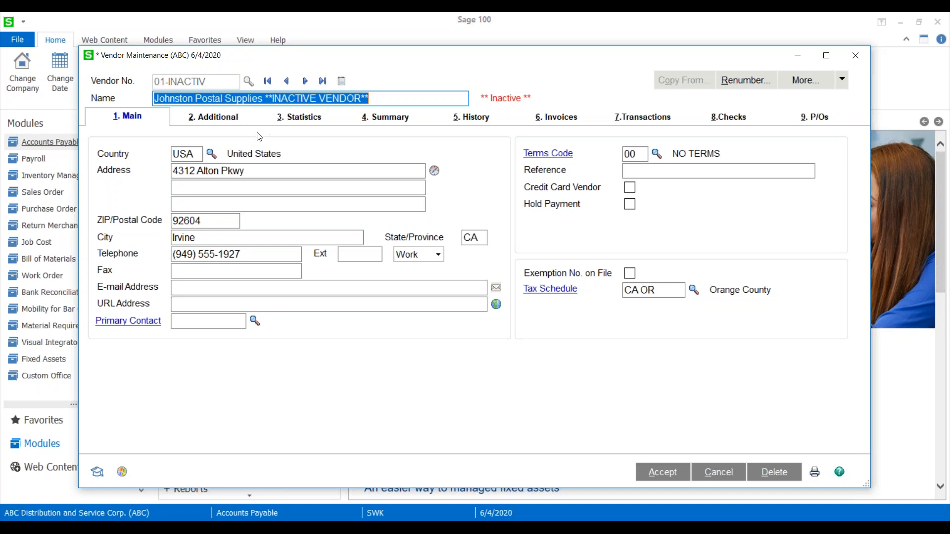
Encrypt the inactive Johnston Postal Supplies vendor's personally identifiable information and check its main address details.
{"action": "left_click", "coordinate": [200, 118]}
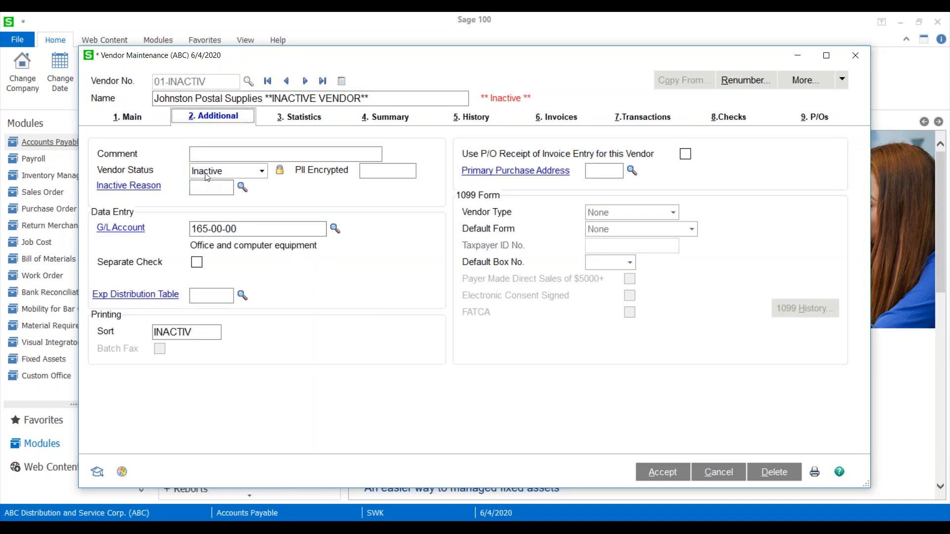
{"action": "left_click", "coordinate": [279, 173]}
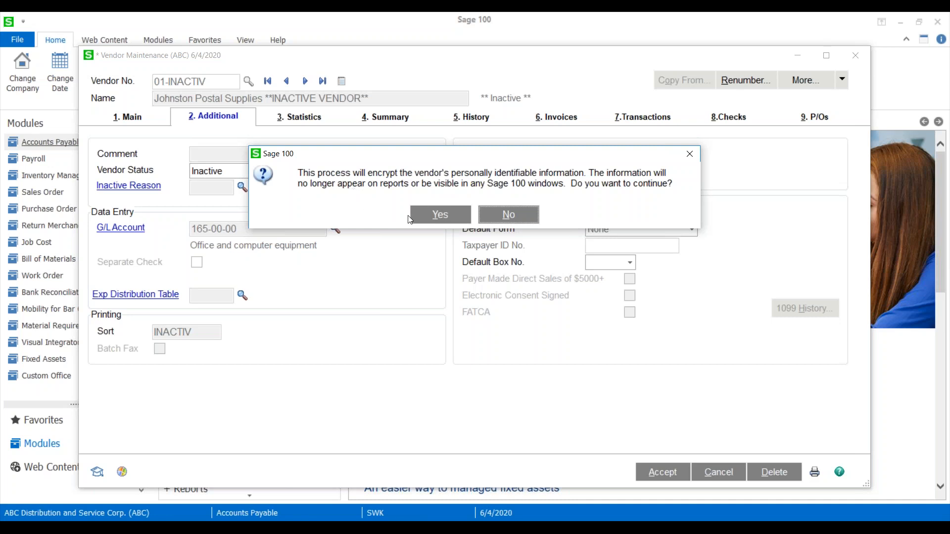
{"action": "left_click", "coordinate": [440, 214]}
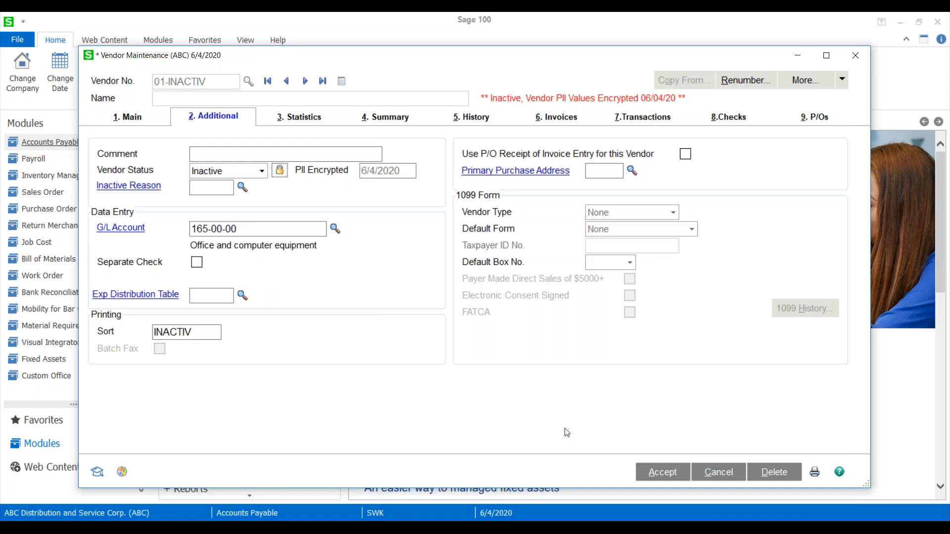
{"action": "left_click", "coordinate": [131, 114]}
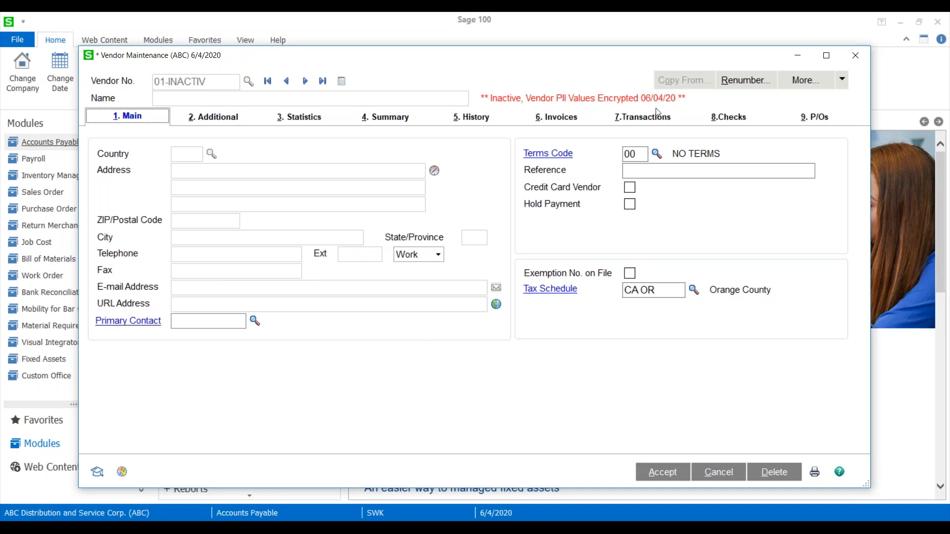
Reactivate the vendor by setting its status to Active, confirm decryption, save the change, and check its main address details.
{"action": "left_click", "coordinate": [214, 118]}
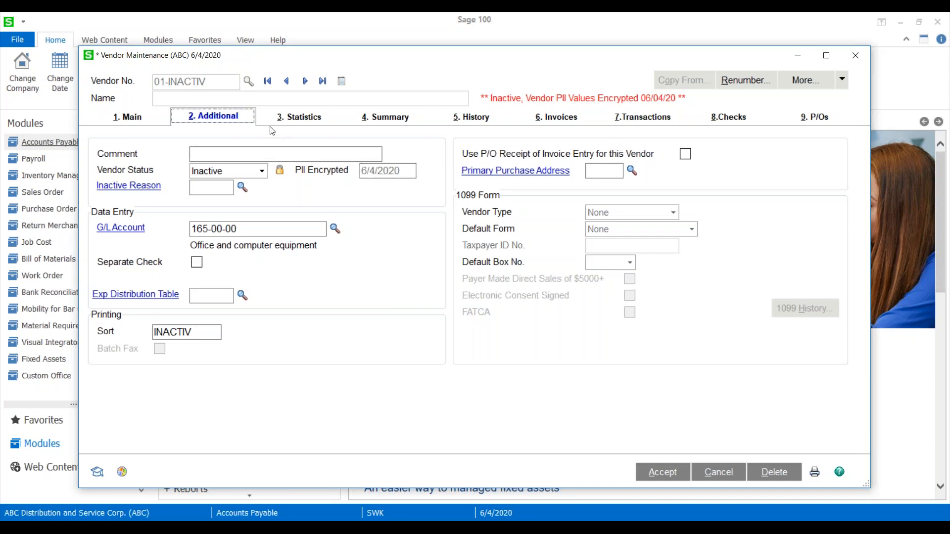
{"action": "left_click", "coordinate": [262, 173]}
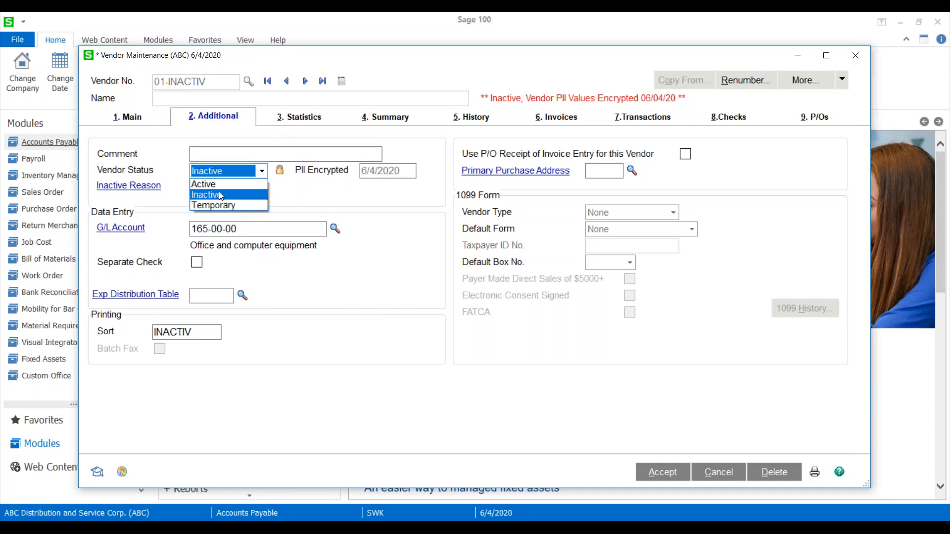
{"action": "left_click", "coordinate": [219, 186]}
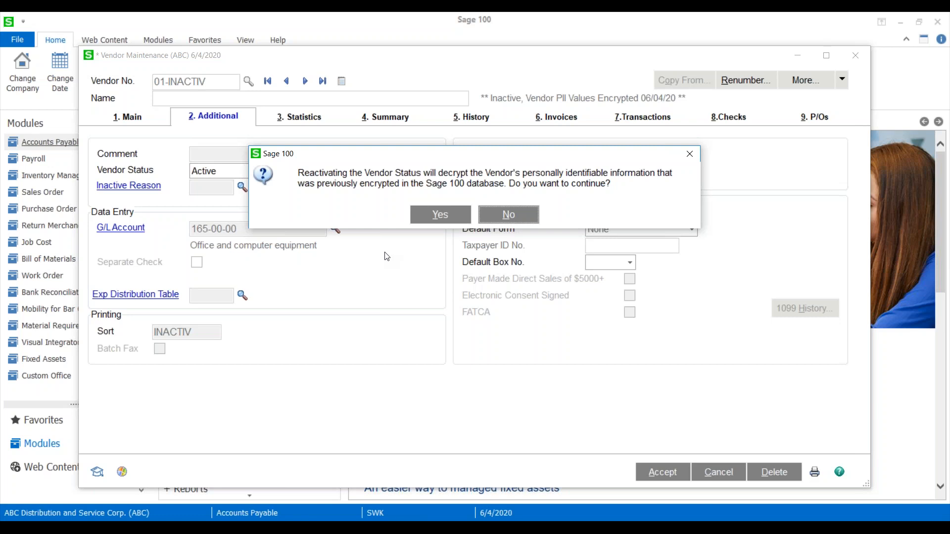
{"action": "left_click", "coordinate": [441, 215]}
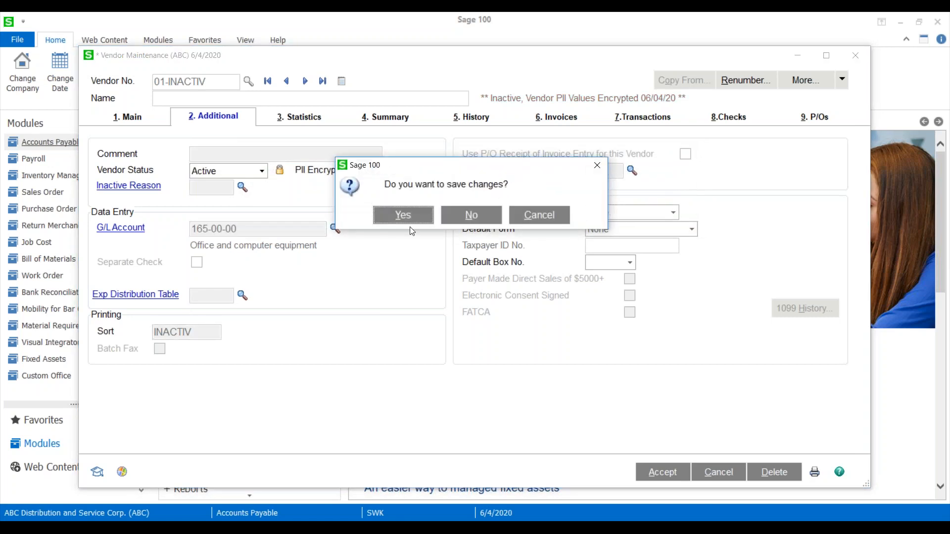
{"action": "left_click", "coordinate": [413, 219]}
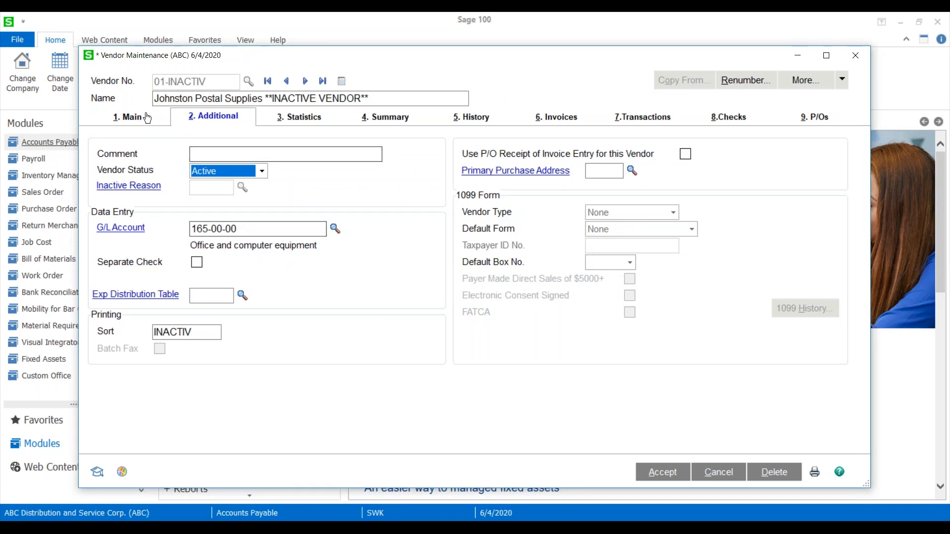
{"action": "left_click", "coordinate": [147, 118]}
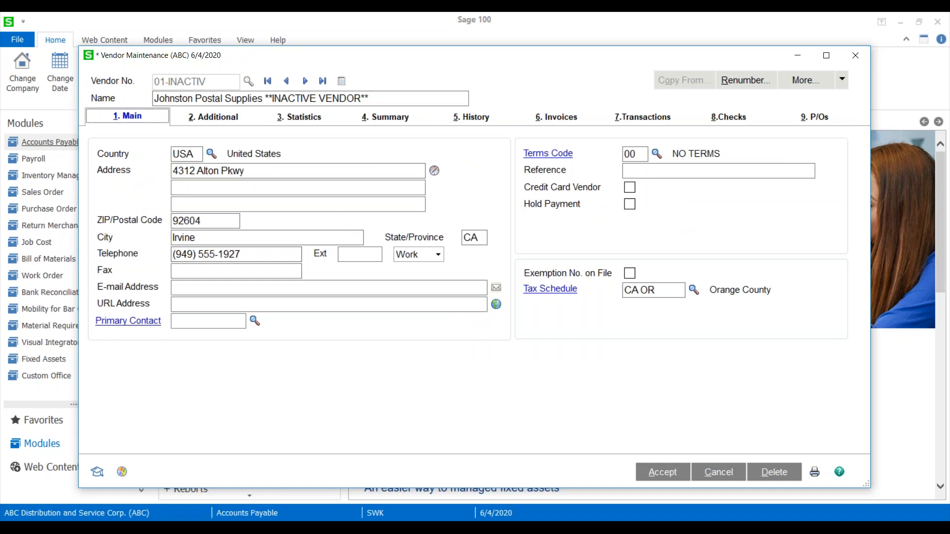
Set the Johnston Postal Supplies vendor's status to Inactive, accept the record, and close Vendor Maintenance.
{"action": "left_click", "coordinate": [233, 122]}
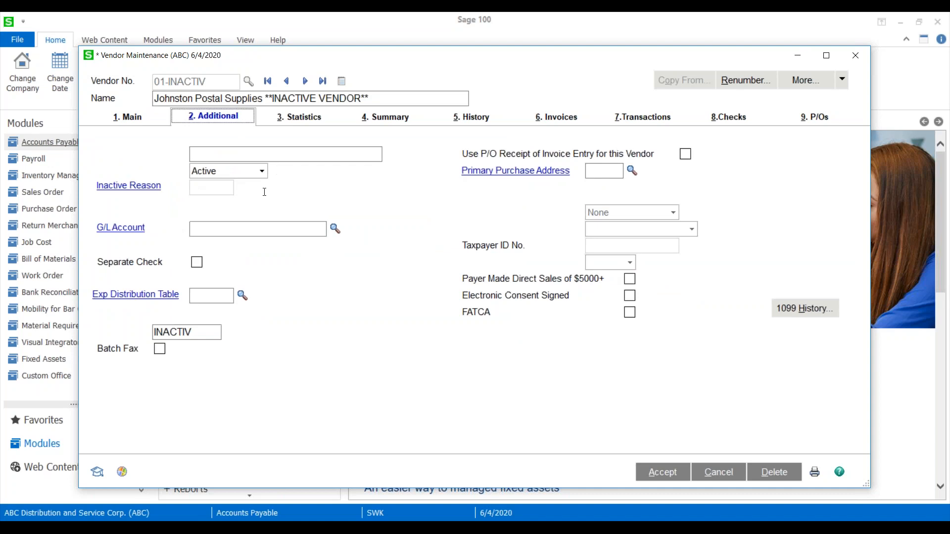
{"action": "left_click", "coordinate": [262, 171]}
{"action": "left_click", "coordinate": [211, 197]}
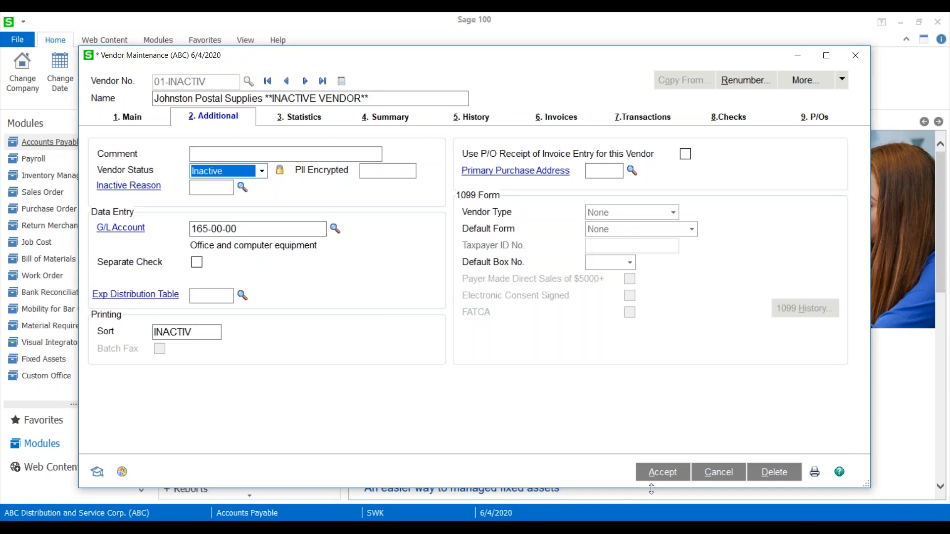
{"action": "left_click", "coordinate": [661, 473]}
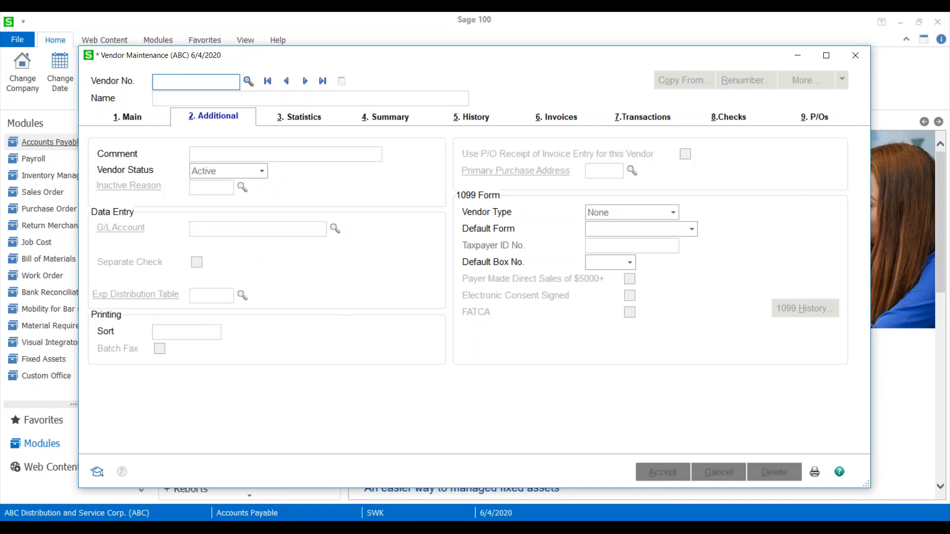
{"action": "left_click_drag", "start_coordinate": [666, 56], "coordinate": [502, 68]}
{"action": "left_click", "coordinate": [691, 68]}
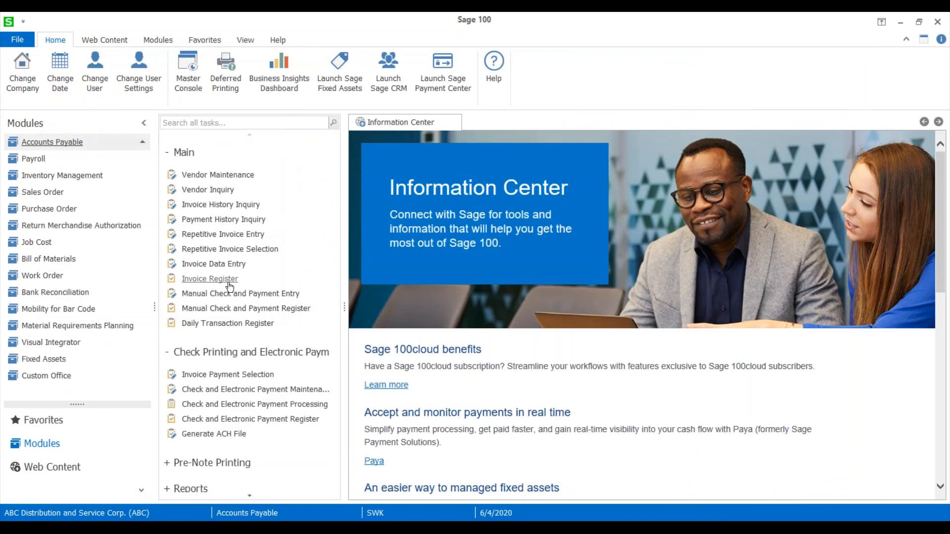
Open the Encrypt Vendor PII utility, choose the inactive Johnston Postal Supplies vendor from the lookup, and close it without proceeding.
{"action": "scroll", "coordinate": [230, 280], "scroll_direction": "down", "scroll_amount": 8}
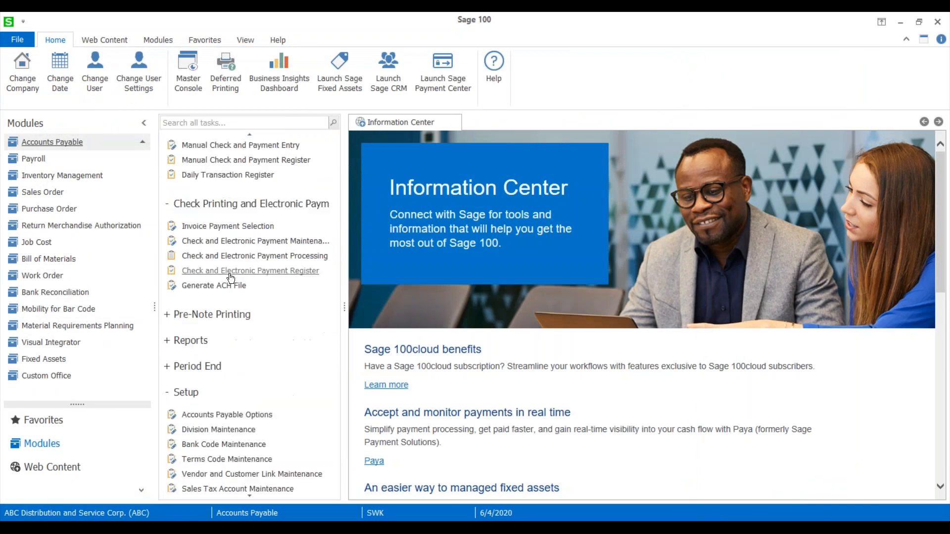
{"action": "scroll", "coordinate": [206, 392], "scroll_direction": "down", "scroll_amount": 3}
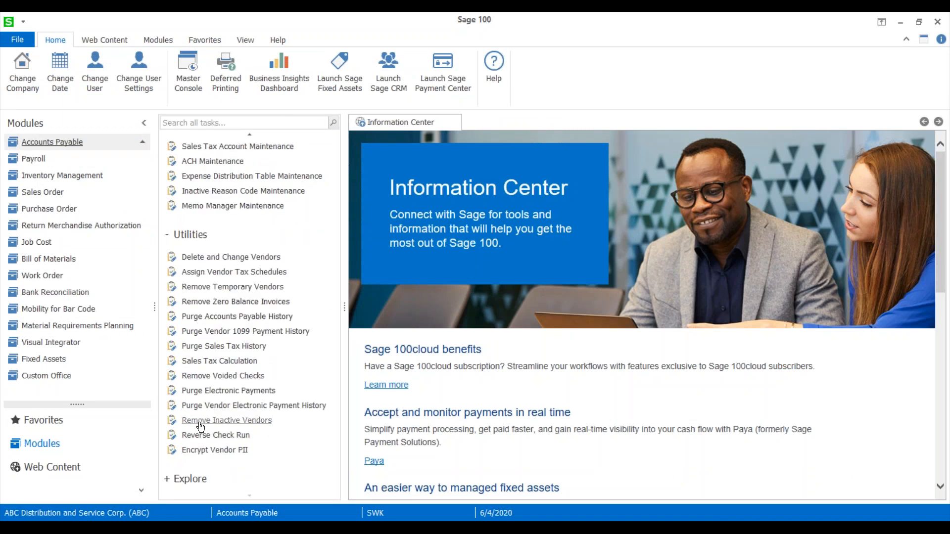
{"action": "left_click", "coordinate": [224, 451]}
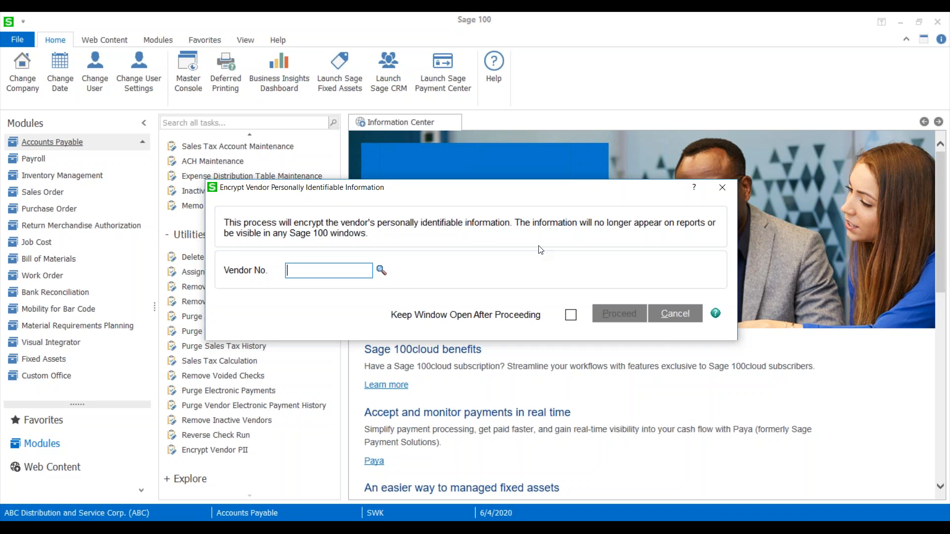
{"action": "left_click", "coordinate": [381, 271]}
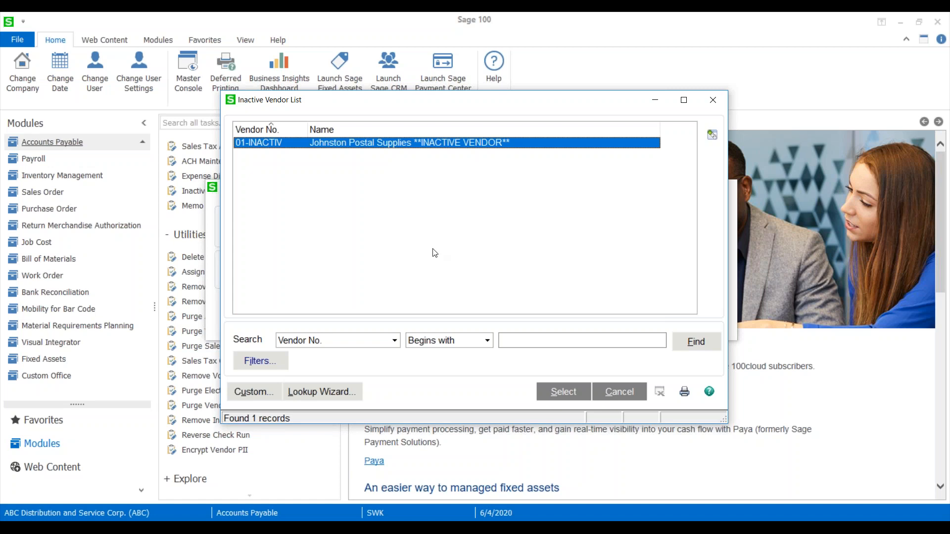
{"action": "left_click", "coordinate": [569, 391]}
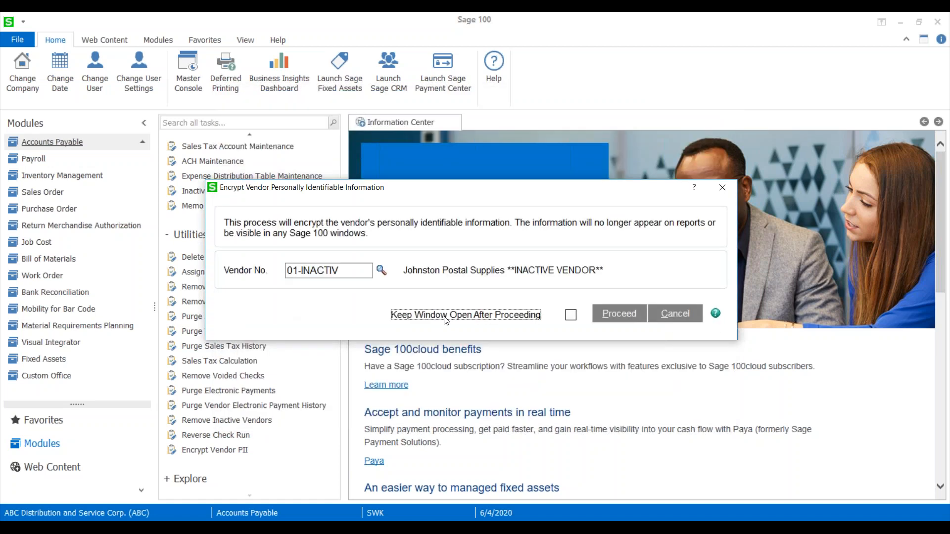
{"action": "left_click", "coordinate": [572, 316]}
{"action": "left_click", "coordinate": [570, 317]}
{"action": "left_click", "coordinate": [722, 188]}
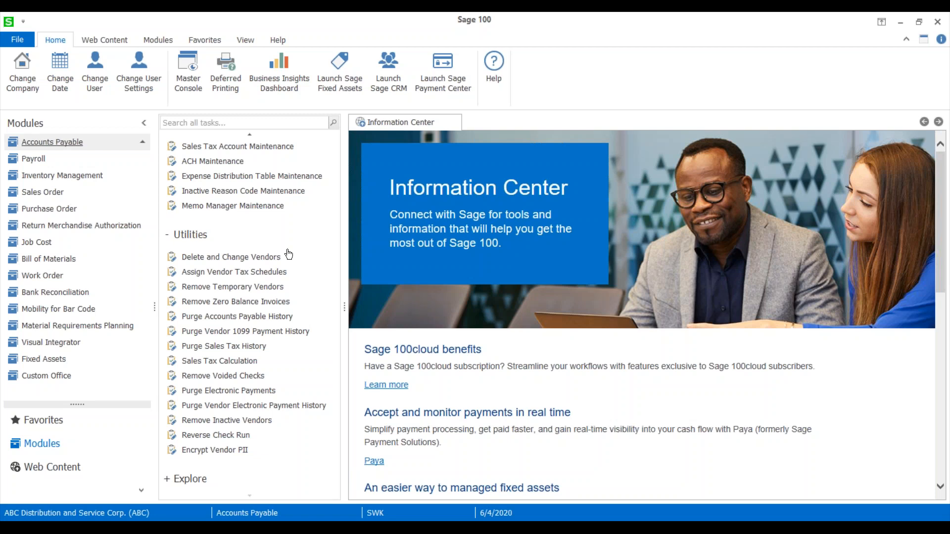
Open Accounts Payable Vendor Maintenance and load the Airway Property vendor.
{"action": "scroll", "coordinate": [213, 254], "scroll_direction": "up", "scroll_amount": 2}
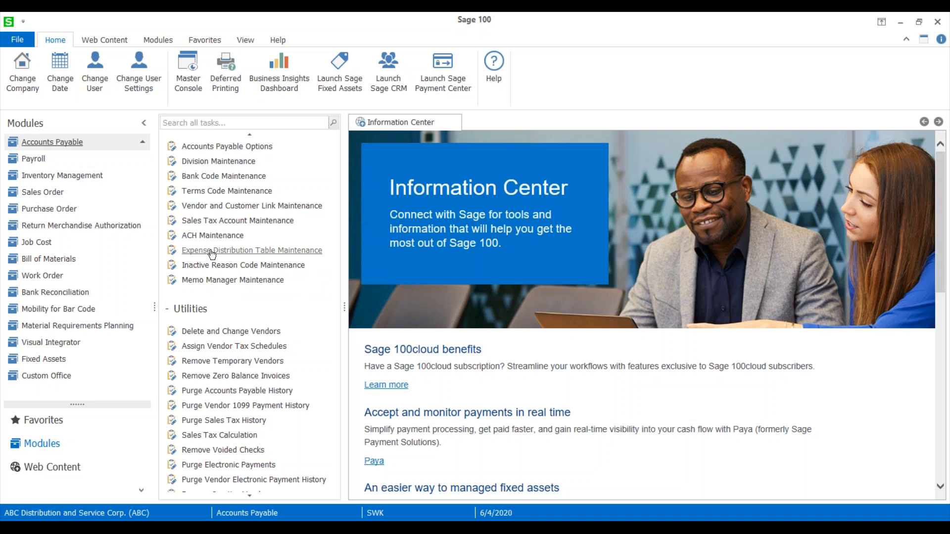
{"action": "scroll", "coordinate": [212, 255], "scroll_direction": "up", "scroll_amount": 10}
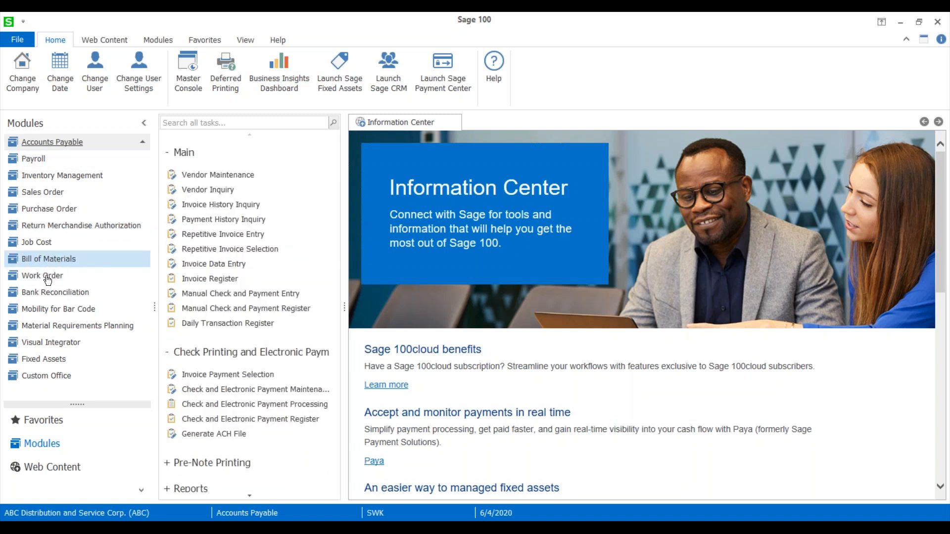
{"action": "left_click", "coordinate": [225, 179]}
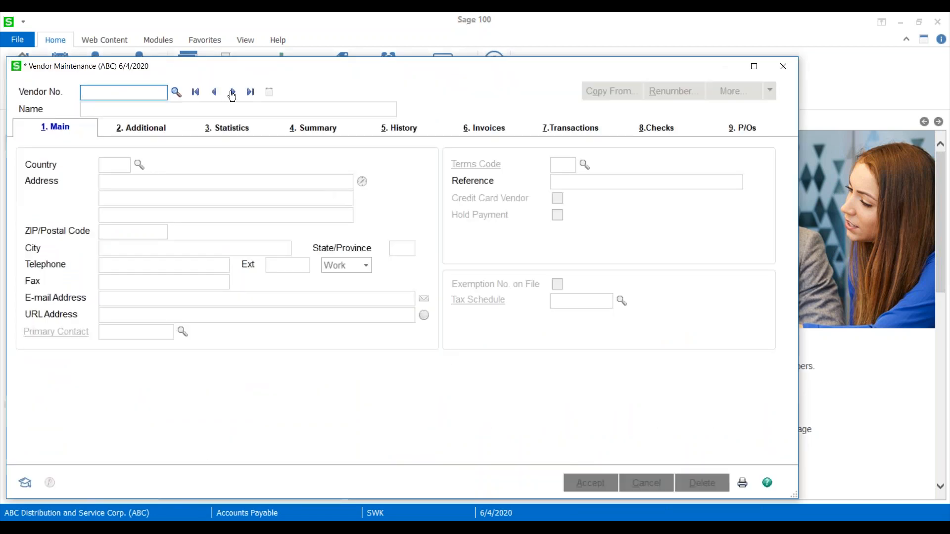
{"action": "left_click", "coordinate": [232, 92]}
{"action": "left_click", "coordinate": [162, 110]}
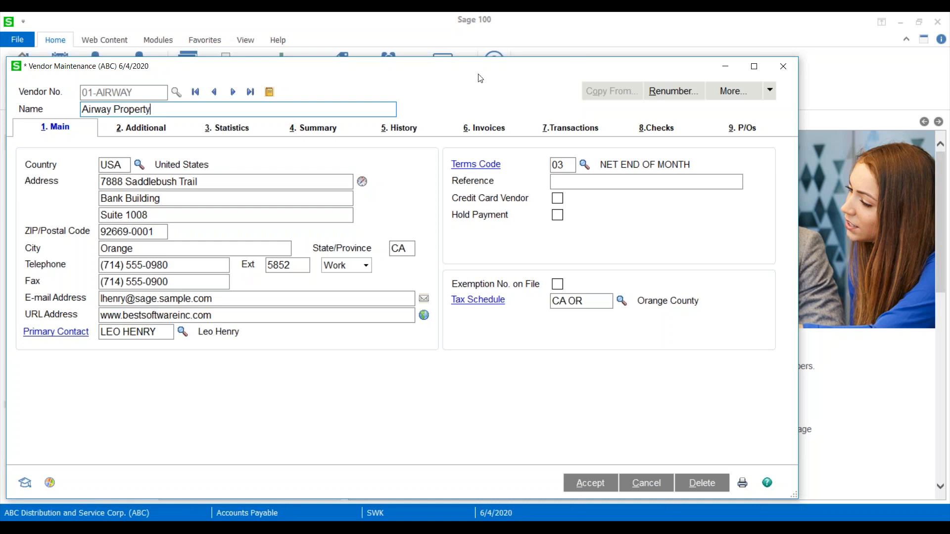
View a contact record of the Airway Property vendor in Vendor Contact Maintenance, then close the contact and vendor windows.
{"action": "left_click_drag", "start_coordinate": [604, 66], "coordinate": [626, 85]}
{"action": "left_click", "coordinate": [676, 96]}
{"action": "left_click", "coordinate": [652, 114]}
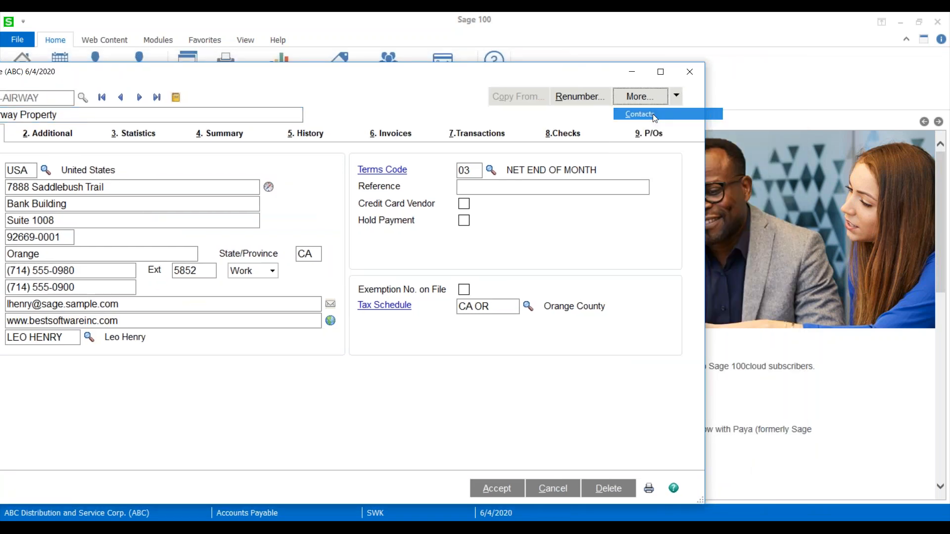
{"action": "left_click", "coordinate": [458, 103]}
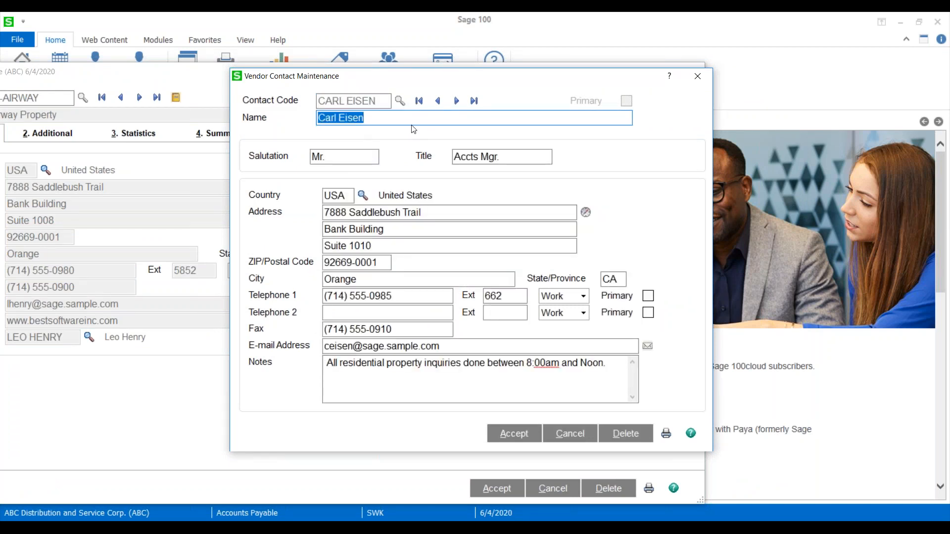
{"action": "left_click", "coordinate": [696, 78]}
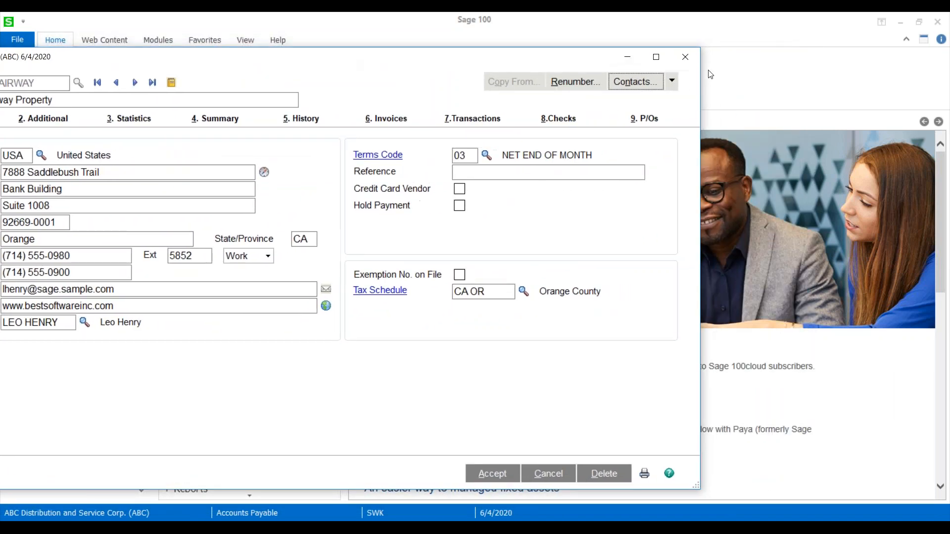
{"action": "left_click", "coordinate": [686, 57]}
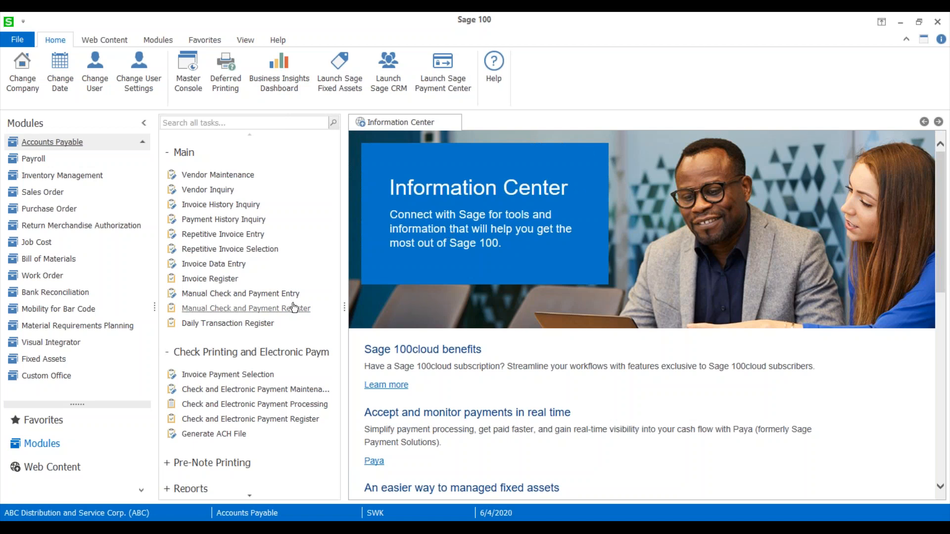
Open the Accounts Payable Reverse Check Run utility and choose reversal by Bank Code and Check No. with bank code D.
{"action": "scroll", "coordinate": [286, 306], "scroll_direction": "down", "scroll_amount": 5}
{"action": "scroll", "coordinate": [286, 307], "scroll_direction": "down", "scroll_amount": 3}
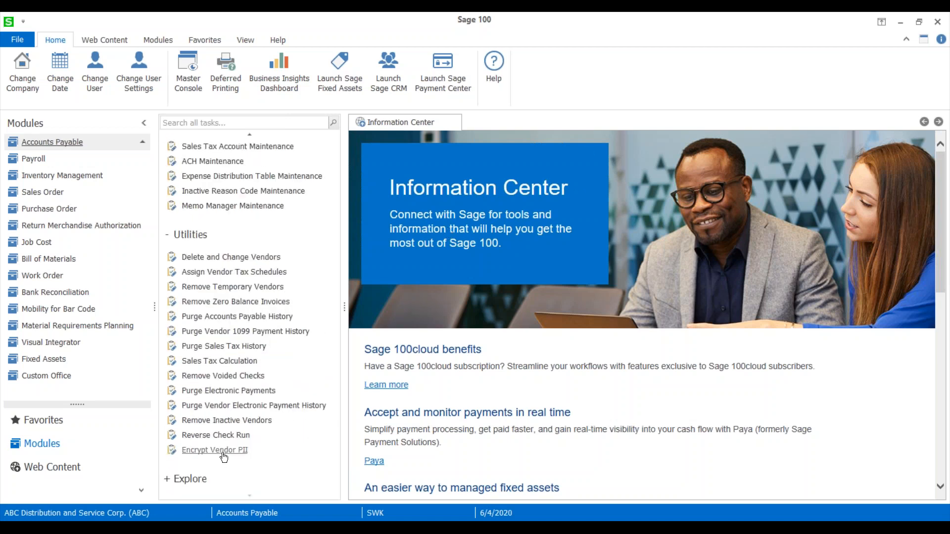
{"action": "left_click", "coordinate": [216, 437]}
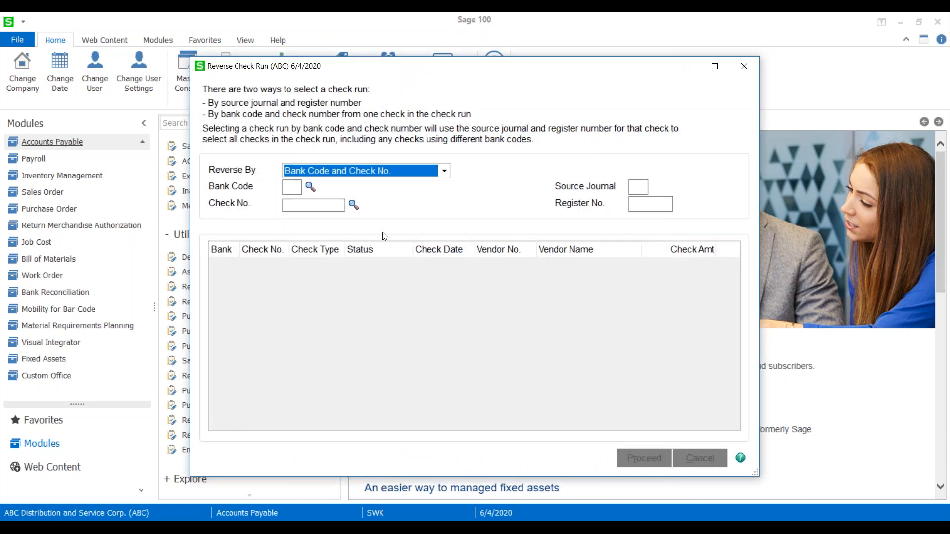
{"action": "left_click", "coordinate": [445, 171]}
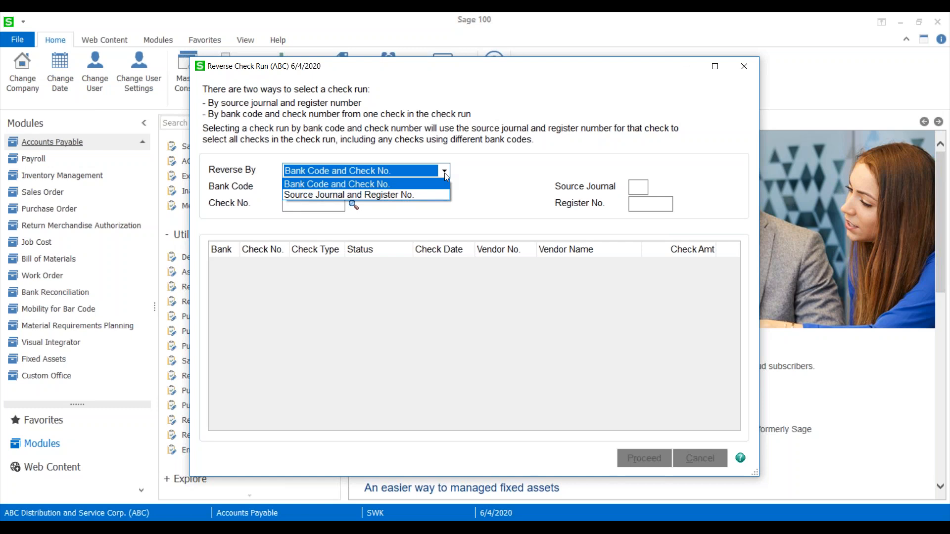
{"action": "left_click", "coordinate": [361, 185]}
{"action": "left_click", "coordinate": [310, 186]}
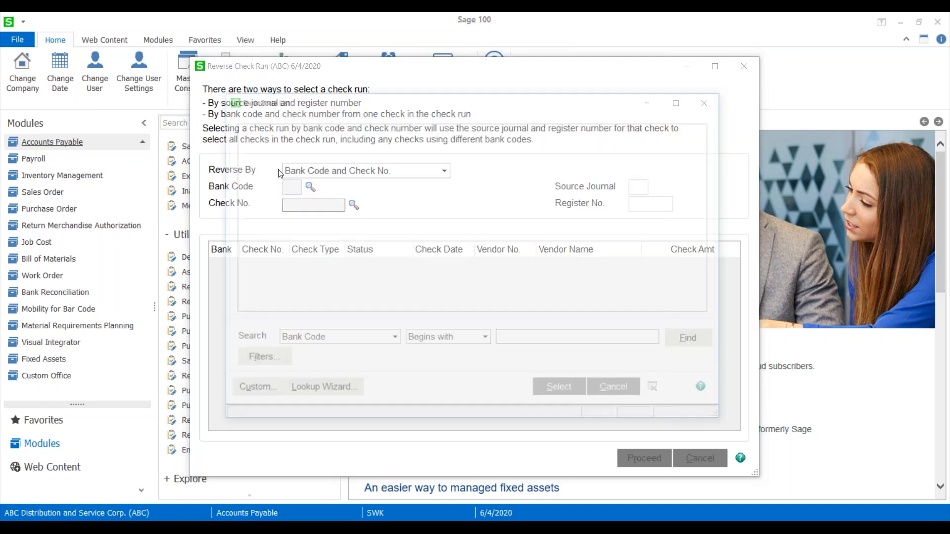
{"action": "double_click", "coordinate": [250, 177]}
Select Airway Property's check 000014 from the check list to load its check run for reversal.
{"action": "left_click", "coordinate": [354, 204]}
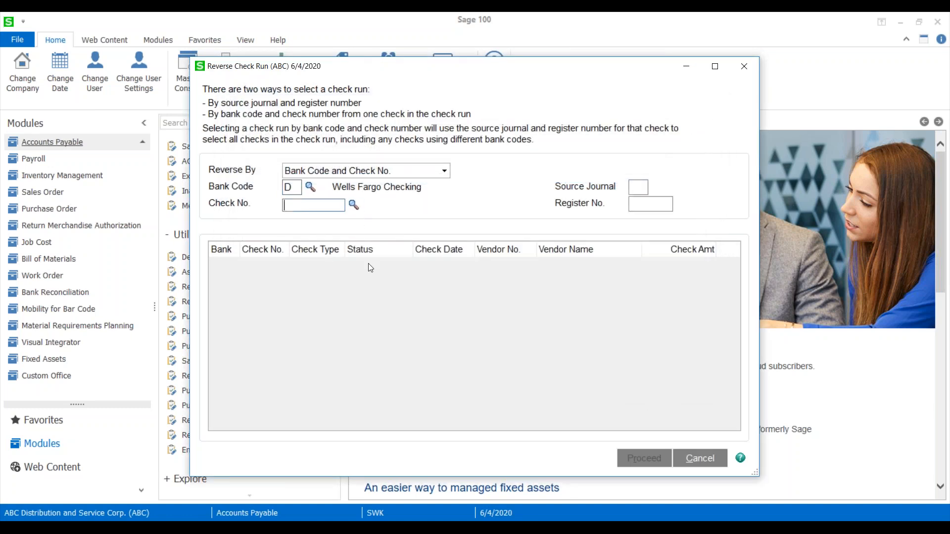
{"action": "left_click", "coordinate": [261, 288]}
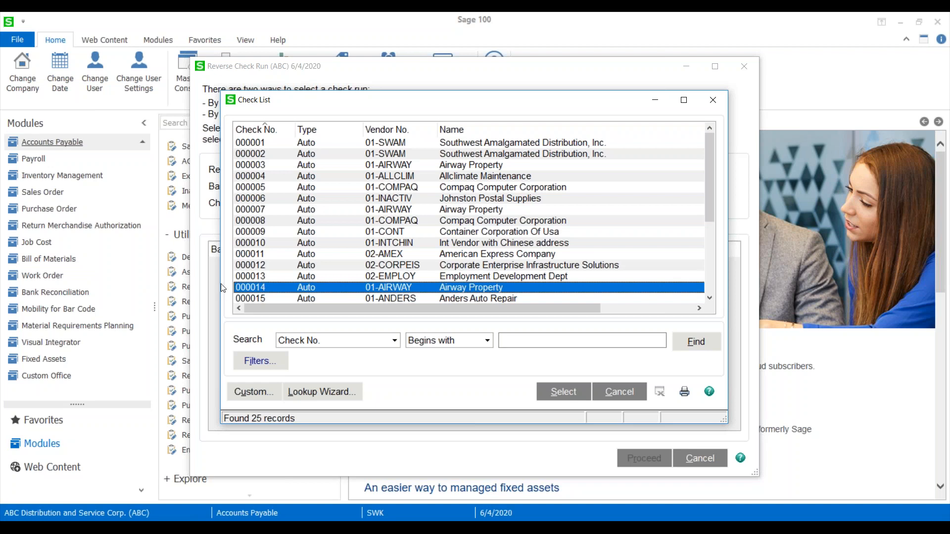
{"action": "left_click", "coordinate": [546, 390]}
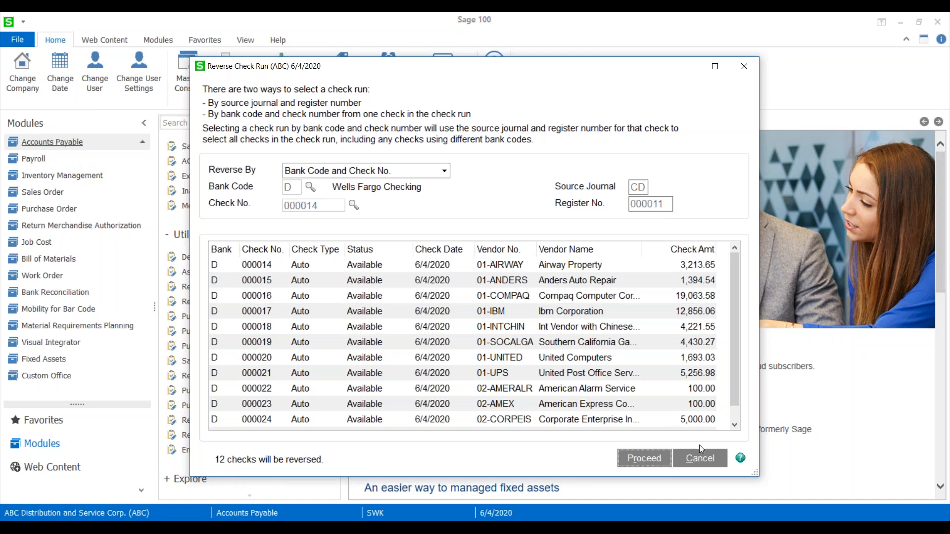
Clear the current selection and load the check run for bank code D and Airway Property's check 000007.
{"action": "left_click", "coordinate": [700, 459]}
{"action": "left_click", "coordinate": [309, 187]}
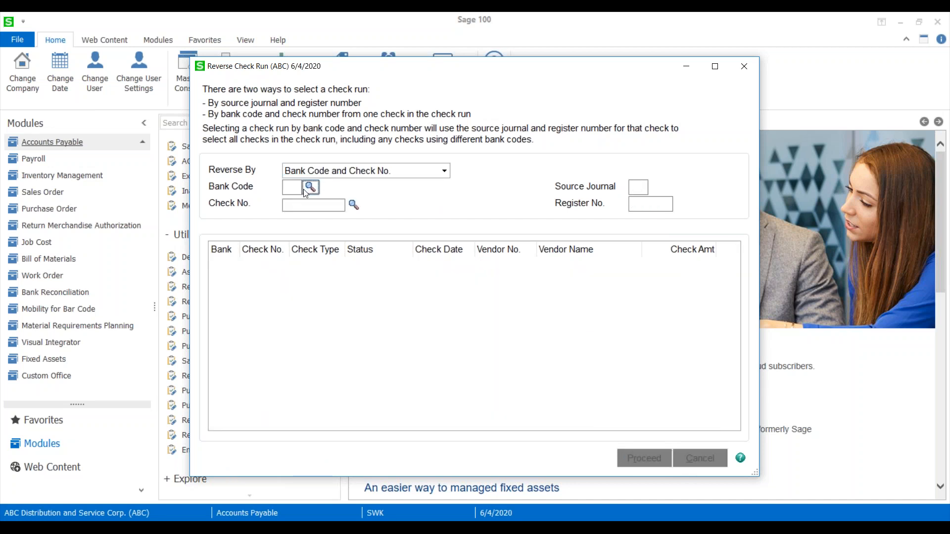
{"action": "double_click", "coordinate": [283, 174]}
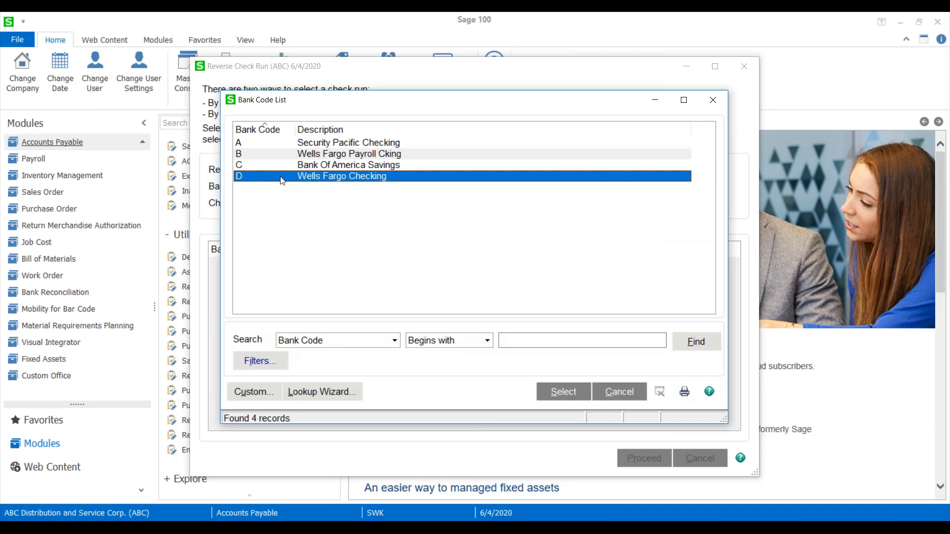
{"action": "left_click", "coordinate": [354, 204]}
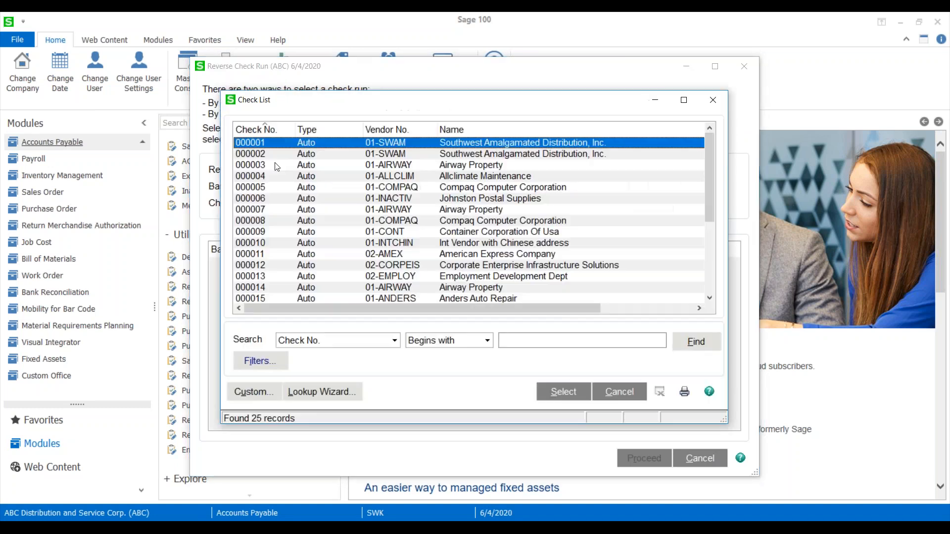
{"action": "double_click", "coordinate": [255, 210]}
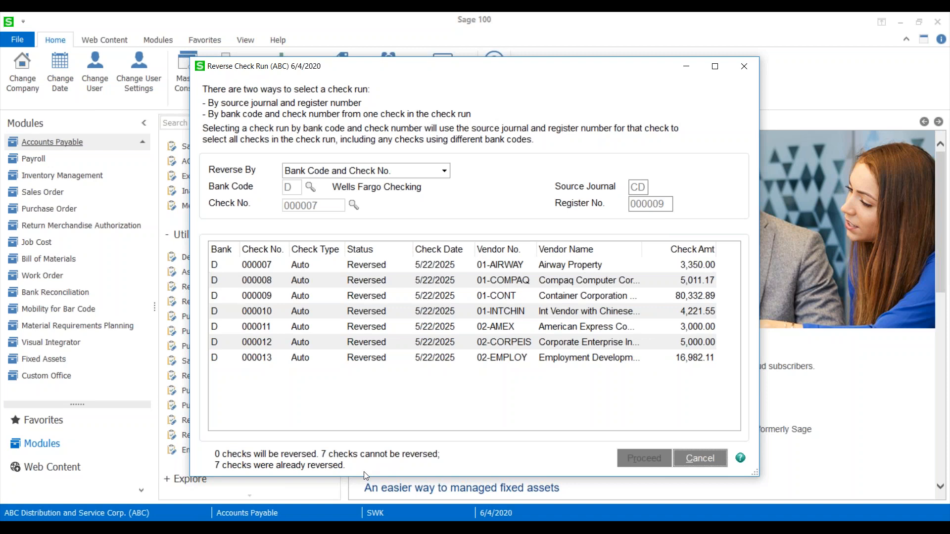
Examine the reversal status of the individual checks in this run, and clear the selection without proceeding.
{"action": "left_click", "coordinate": [383, 281]}
{"action": "left_click", "coordinate": [377, 296]}
{"action": "left_click", "coordinate": [376, 310]}
{"action": "left_click", "coordinate": [373, 327]}
{"action": "left_click", "coordinate": [370, 355]}
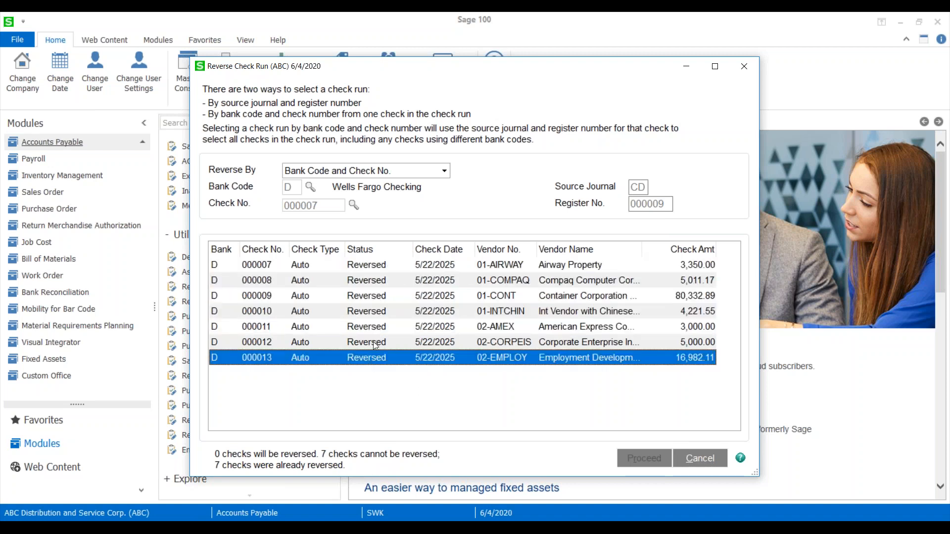
{"action": "left_click", "coordinate": [374, 343]}
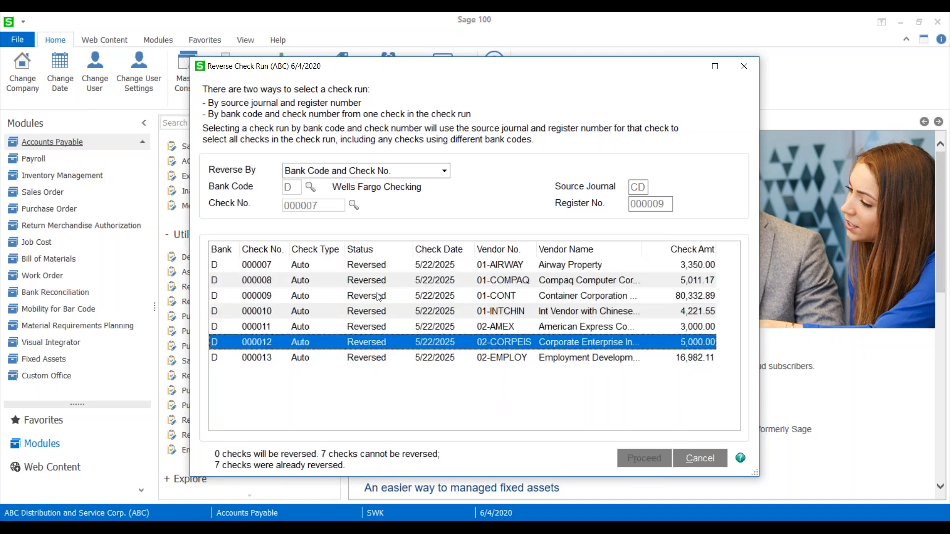
{"action": "left_click", "coordinate": [699, 466]}
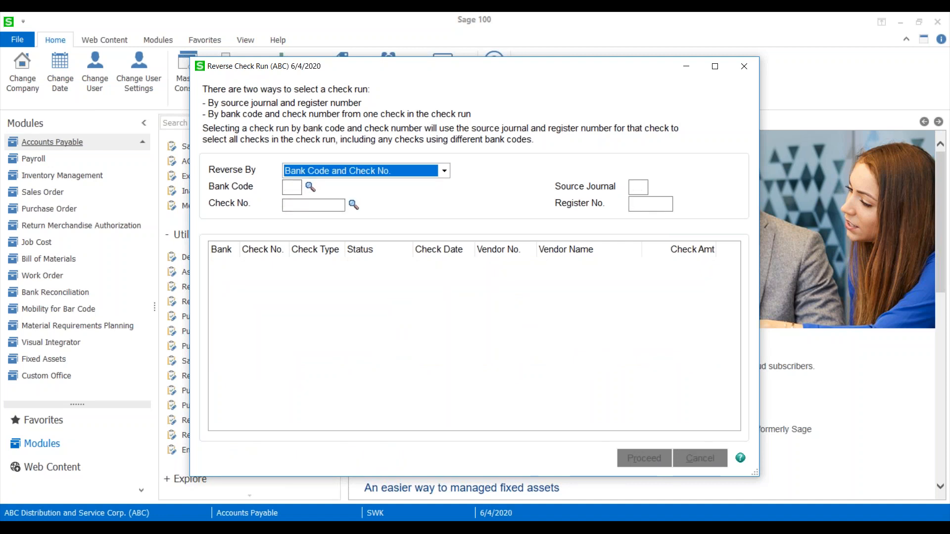
Change the reversal method to Source Journal and Register No. and load the checks of register 11.
{"action": "left_click", "coordinate": [426, 171]}
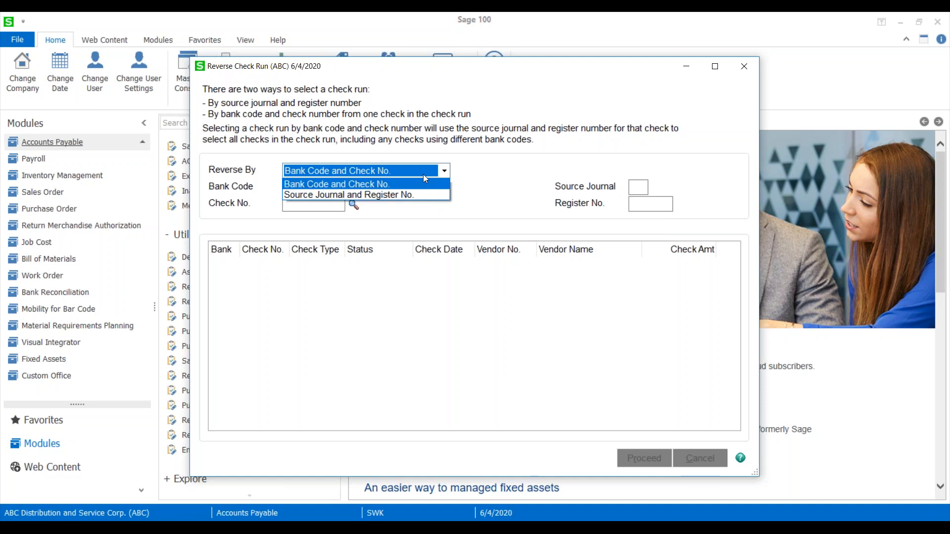
{"action": "left_click", "coordinate": [359, 195]}
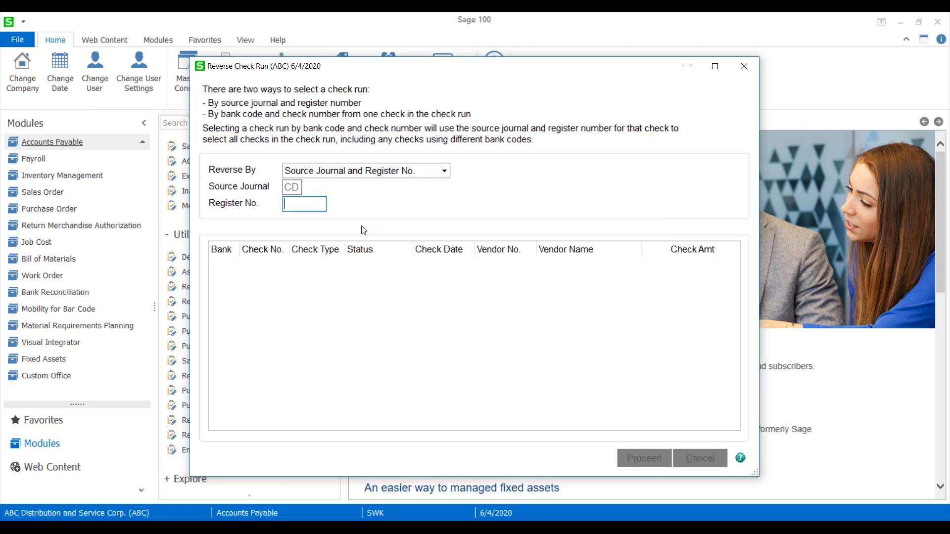
{"action": "type", "text": "11"}
{"action": "key", "text": "Tab"}
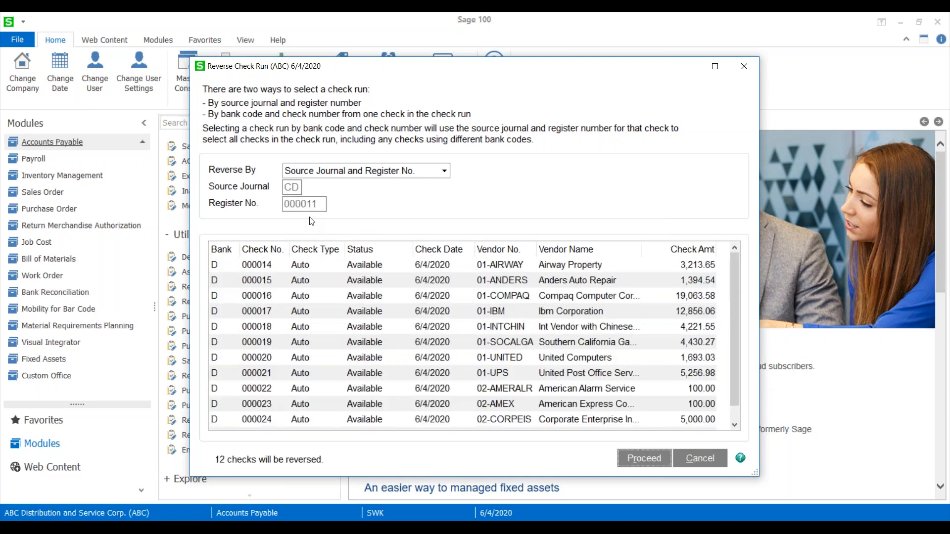
{"action": "scroll", "coordinate": [296, 310], "scroll_direction": "down", "scroll_amount": 1}
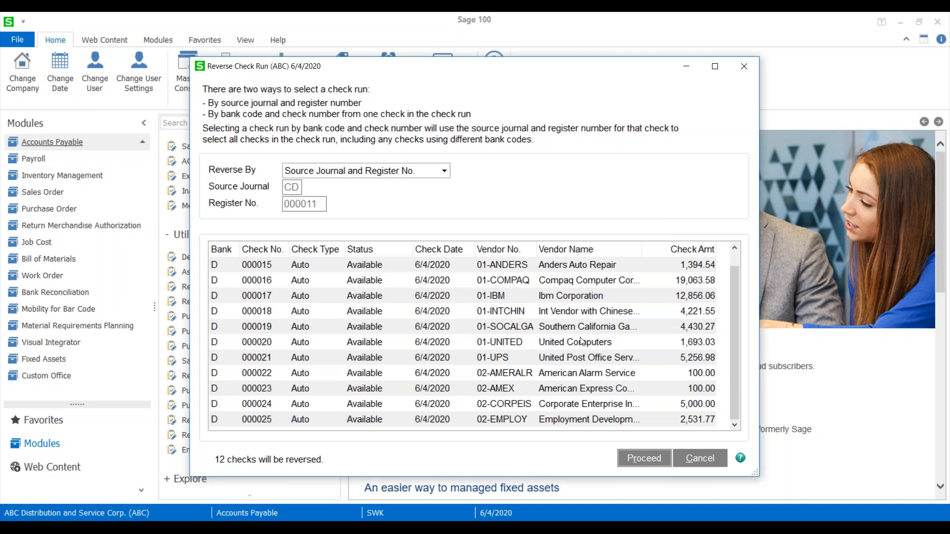
Proceed with reversing the check run and set the Accounts Payable posting date to 5/31/2025.
{"action": "left_click", "coordinate": [644, 459]}
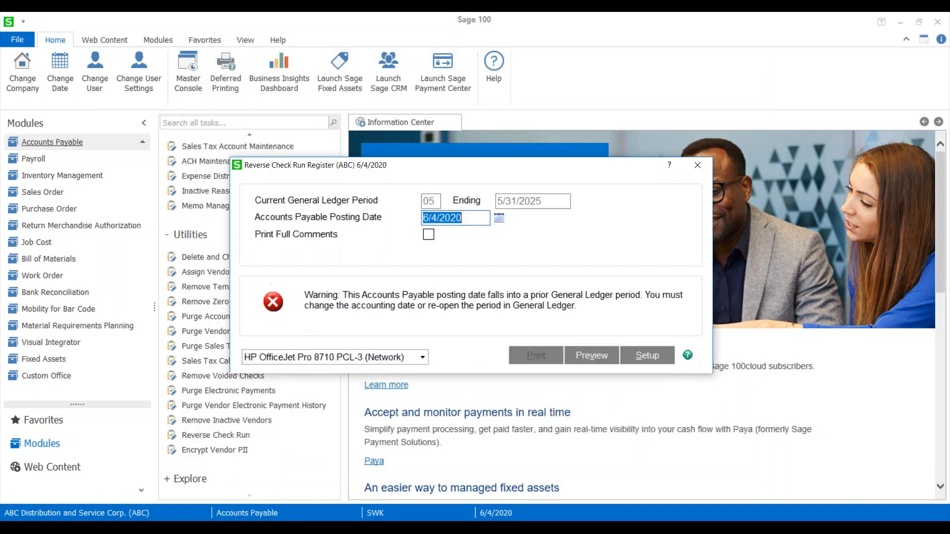
{"action": "type", "text": "05"}
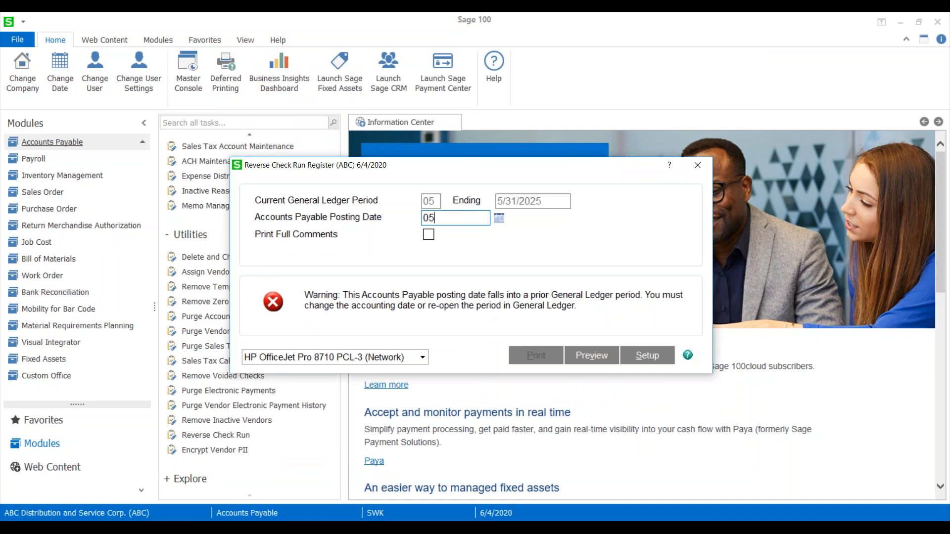
{"action": "type", "text": "312025"}
{"action": "key", "text": "Tab"}
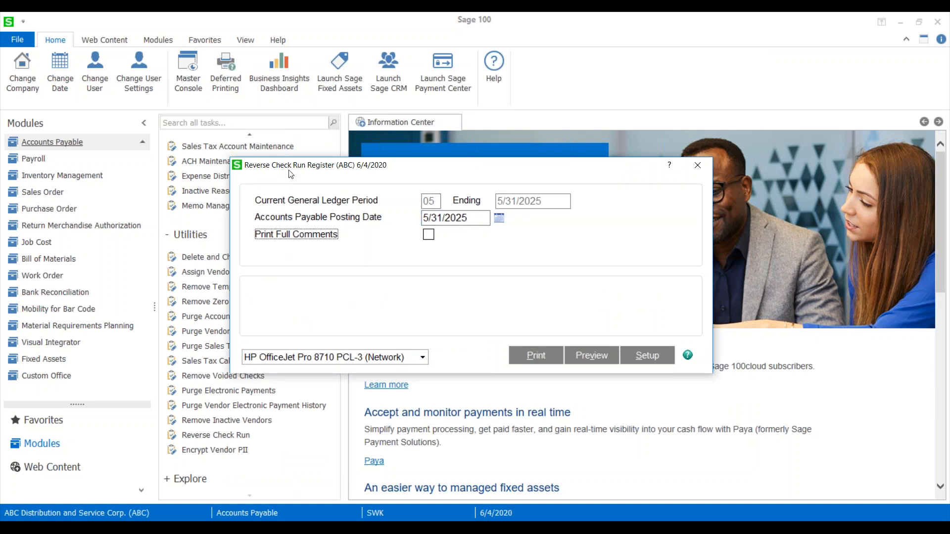
Preview the Reverse Check Run Register, review its checks and totals, and close the report.
{"action": "left_click", "coordinate": [592, 359]}
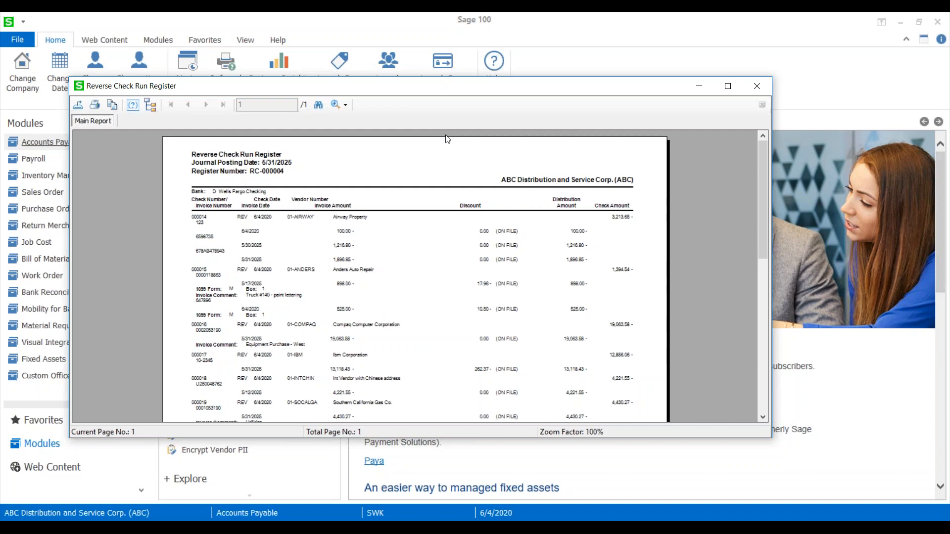
{"action": "left_click", "coordinate": [728, 86]}
{"action": "left_click", "coordinate": [269, 36]}
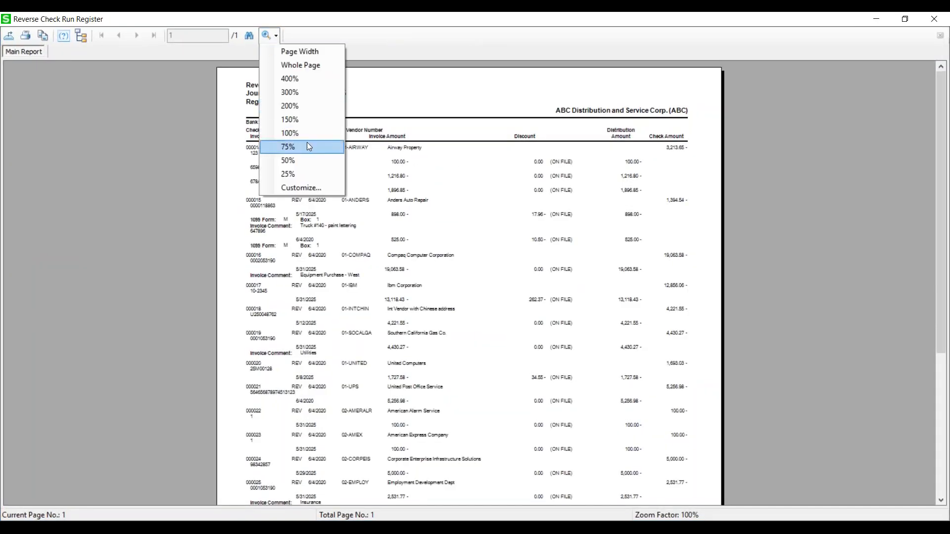
{"action": "left_click", "coordinate": [304, 119]}
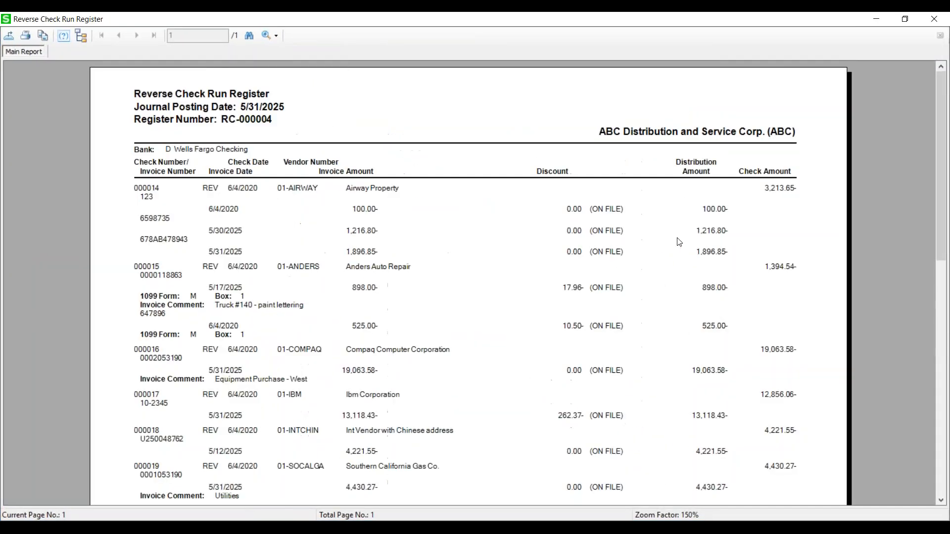
{"action": "left_click", "coordinate": [262, 36]}
{"action": "left_click", "coordinate": [299, 119]}
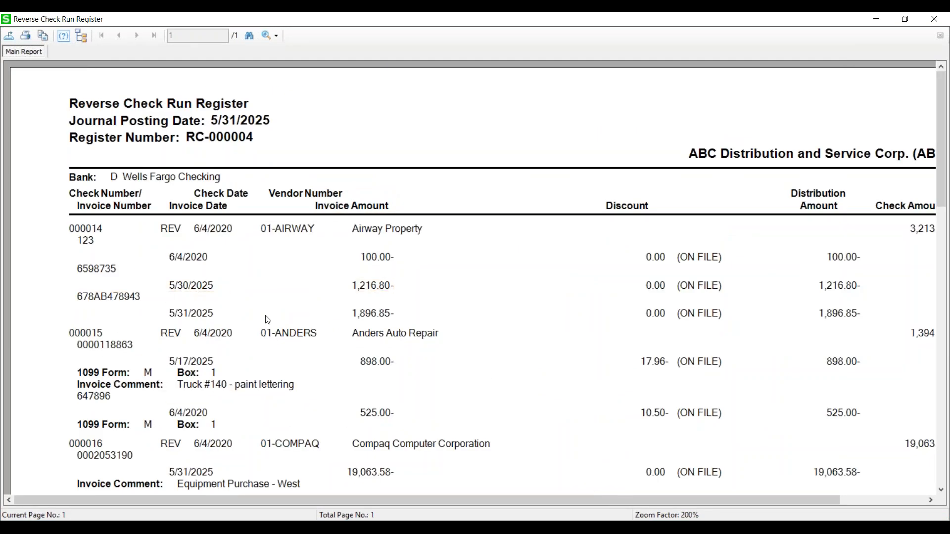
{"action": "scroll", "coordinate": [267, 319], "scroll_direction": "down", "scroll_amount": 10}
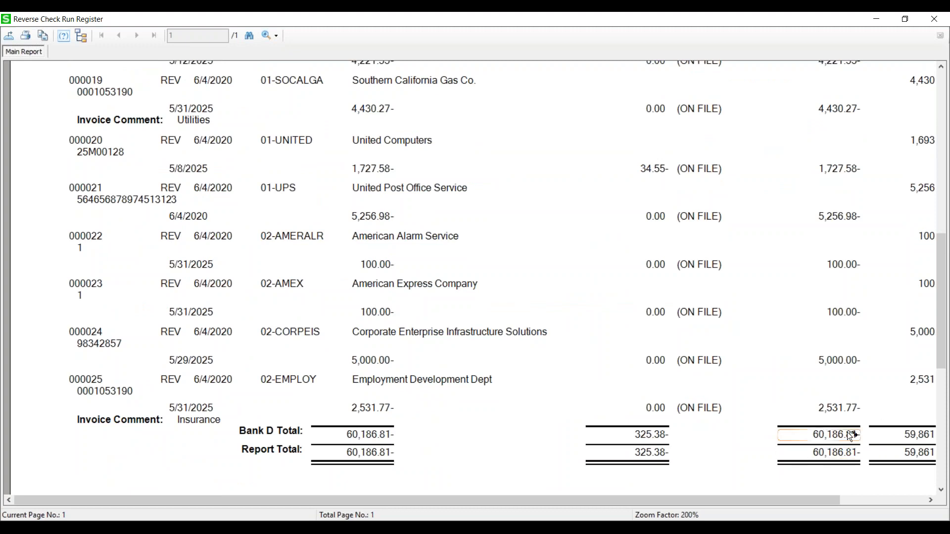
{"action": "scroll", "coordinate": [601, 403], "scroll_direction": "down", "scroll_amount": 5}
{"action": "scroll", "coordinate": [603, 402], "scroll_direction": "up", "scroll_amount": 8}
{"action": "scroll", "coordinate": [601, 399], "scroll_direction": "up", "scroll_amount": 6}
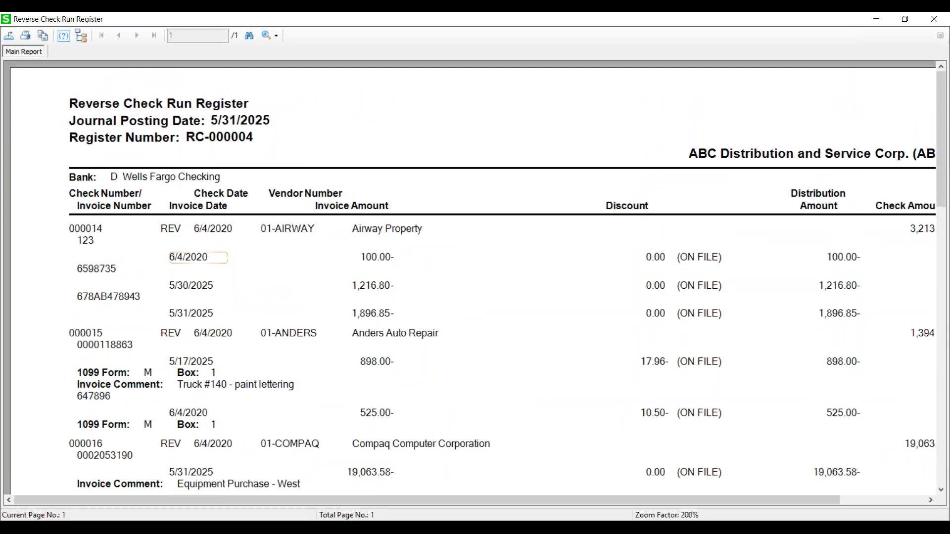
{"action": "left_click", "coordinate": [934, 19]}
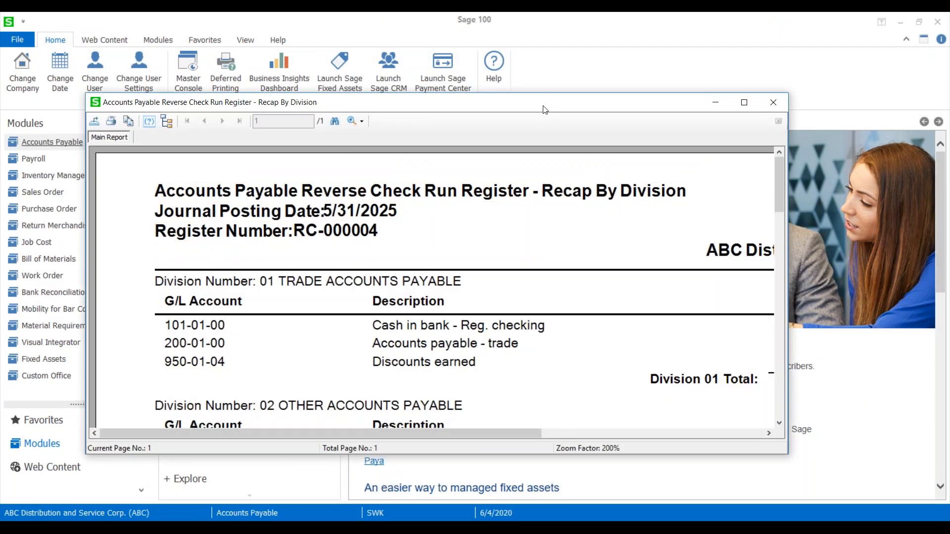
Review the Recap By Division report, close it, and confirm updating the Reverse Check Run Register.
{"action": "double_click", "coordinate": [545, 110]}
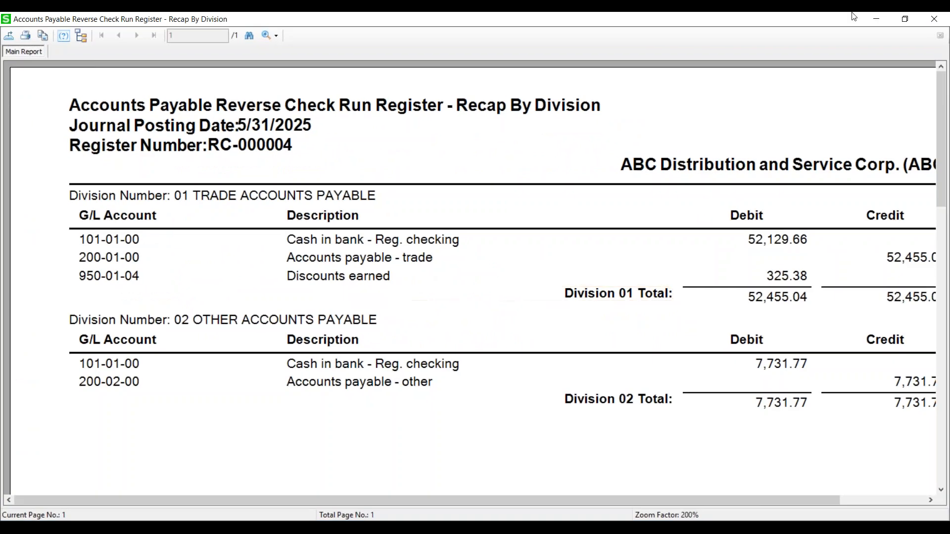
{"action": "left_click", "coordinate": [934, 19]}
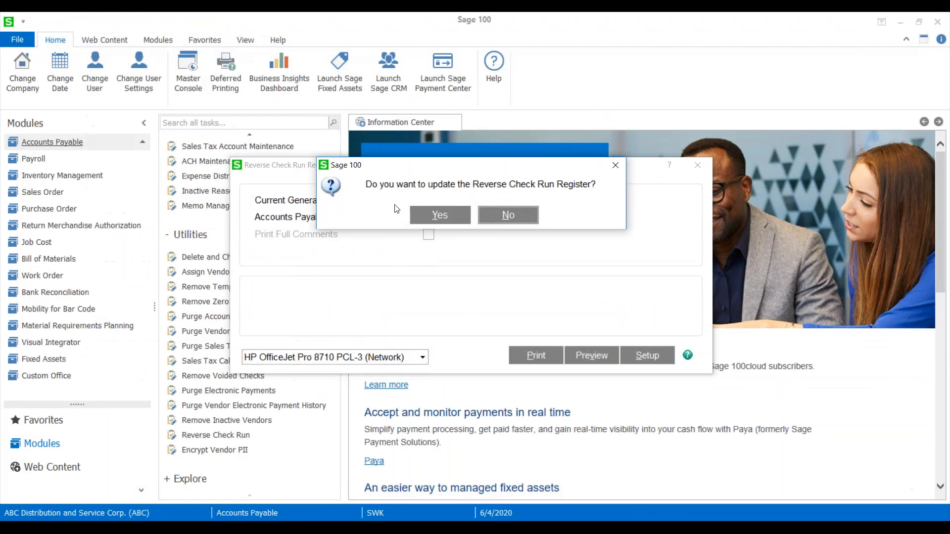
{"action": "left_click", "coordinate": [440, 215]}
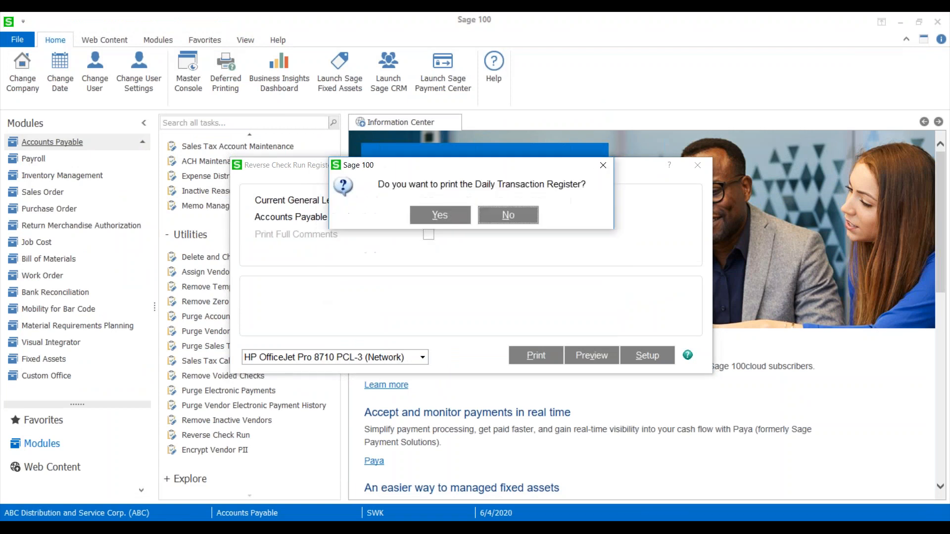
Preview the Daily Transaction Register, review its debit and credit postings, and confirm updating it.
{"action": "left_click", "coordinate": [440, 214]}
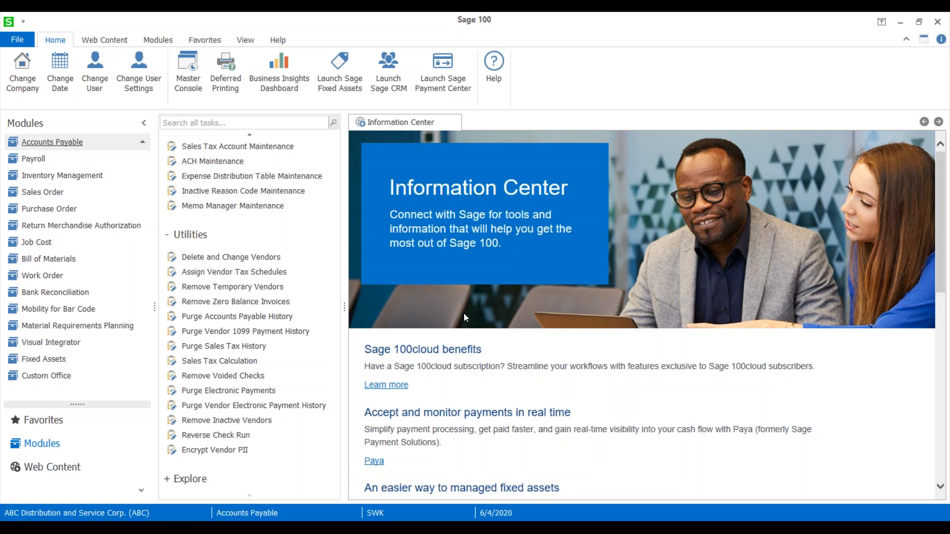
{"action": "left_click", "coordinate": [591, 306]}
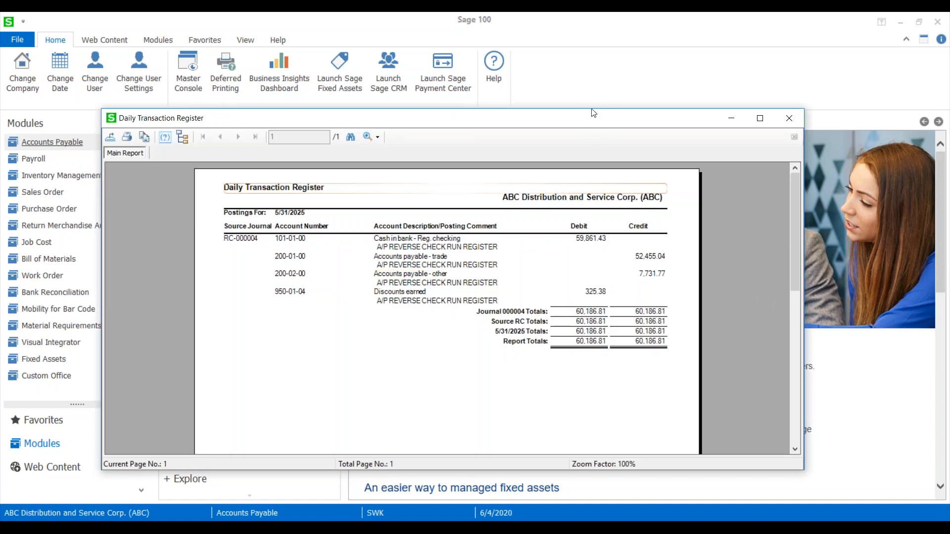
{"action": "left_click_drag", "start_coordinate": [564, 112], "coordinate": [555, 65]}
{"action": "left_click", "coordinate": [686, 66]}
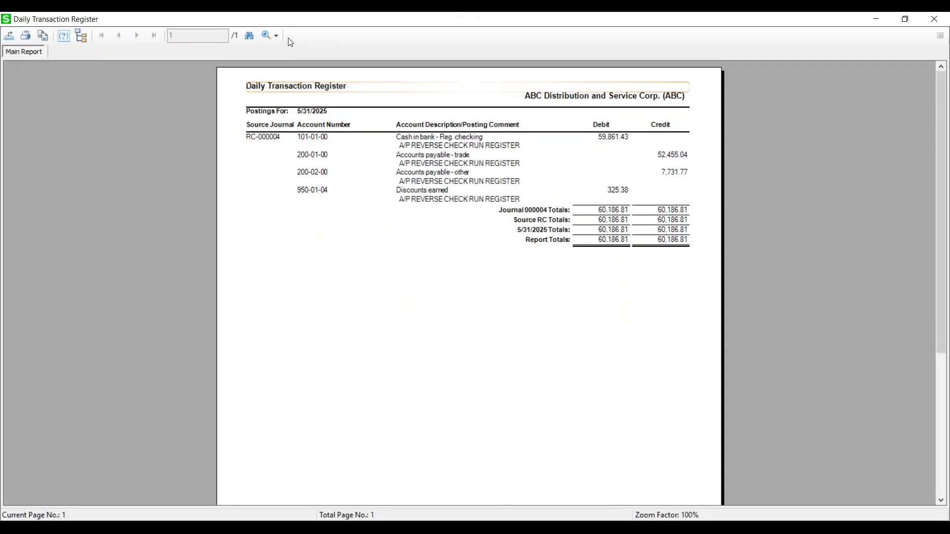
{"action": "left_click", "coordinate": [272, 35]}
{"action": "left_click", "coordinate": [287, 105]}
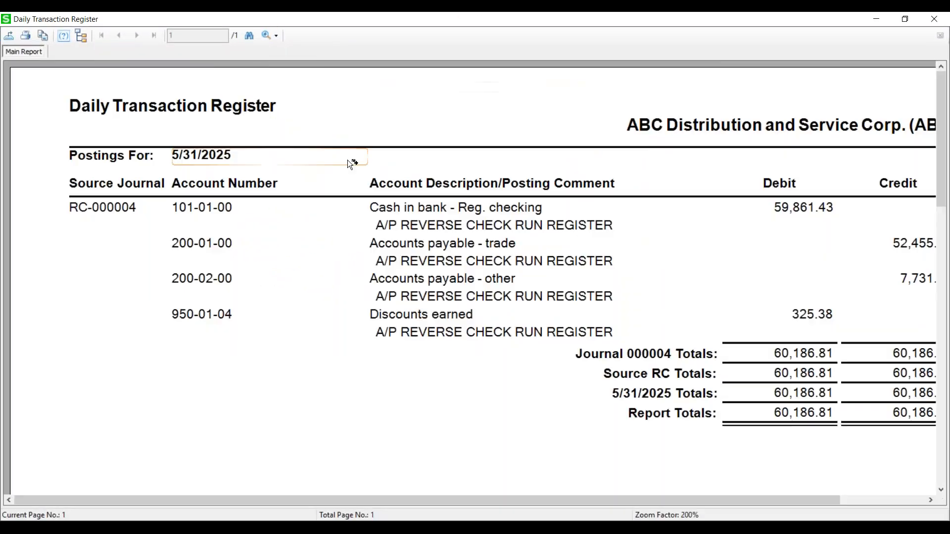
{"action": "left_click_drag", "start_coordinate": [414, 500], "coordinate": [585, 495]}
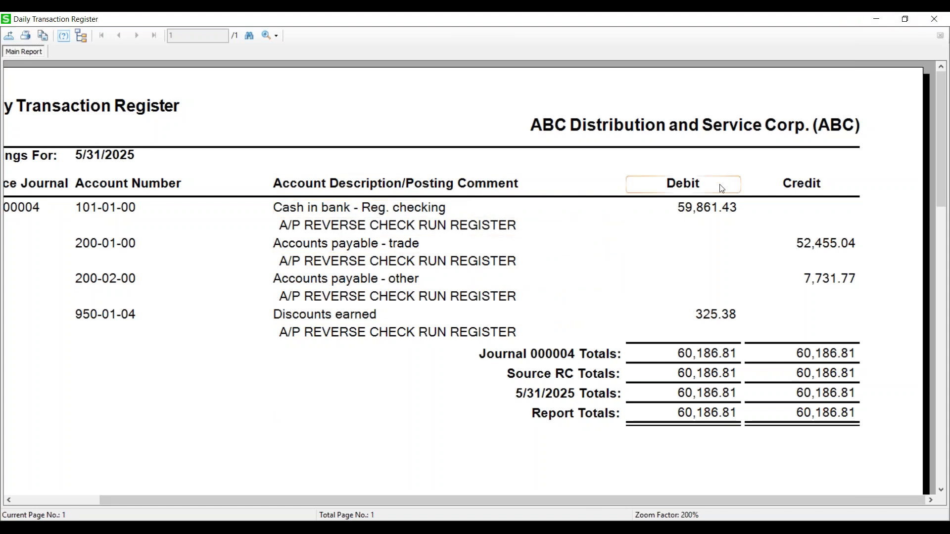
{"action": "left_click", "coordinate": [934, 18]}
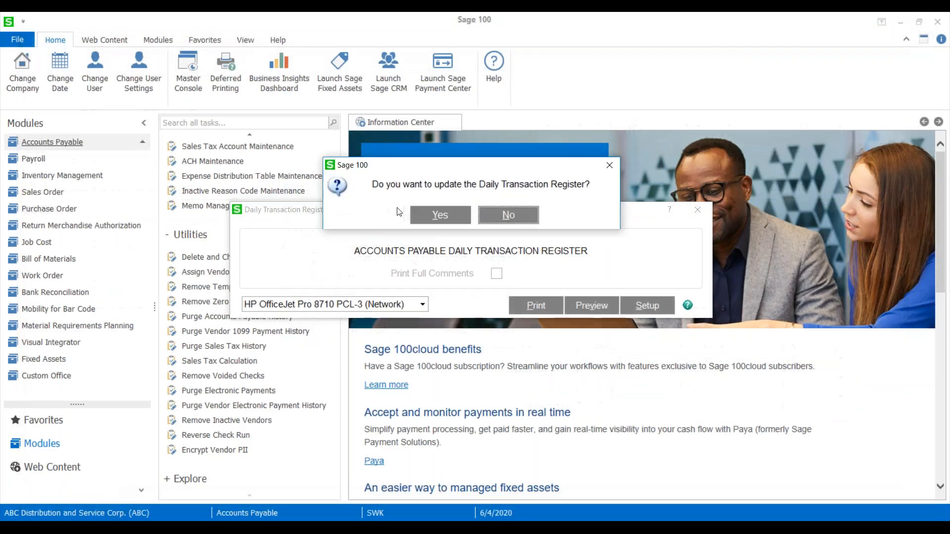
{"action": "left_click", "coordinate": [424, 217]}
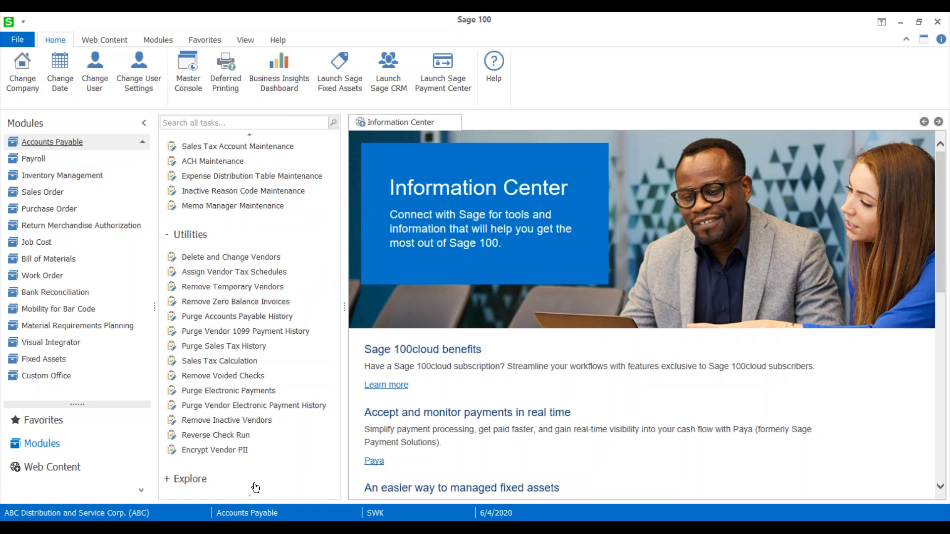
Reopen Reverse Check Run, check the status of the checks in register 11, and close the utility.
{"action": "left_click", "coordinate": [220, 435]}
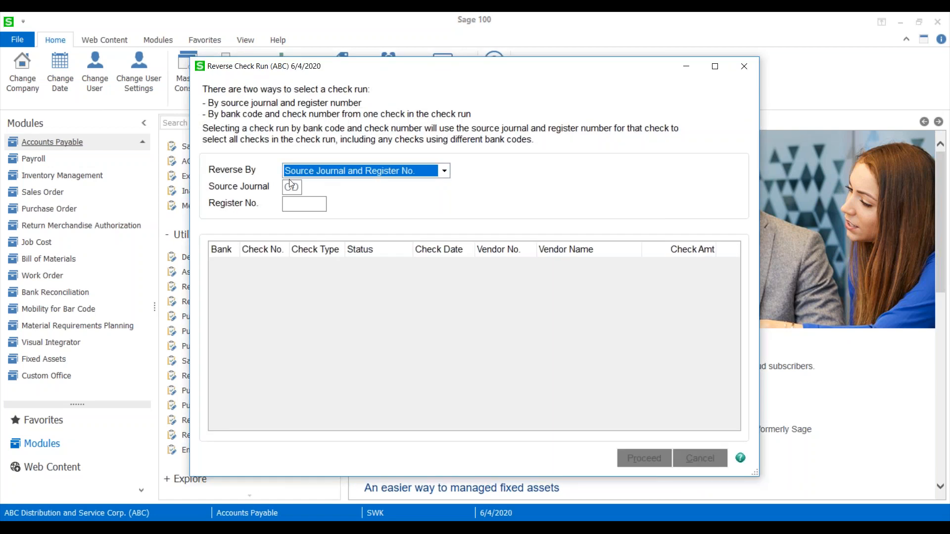
{"action": "left_click", "coordinate": [298, 204]}
{"action": "type", "text": "11"}
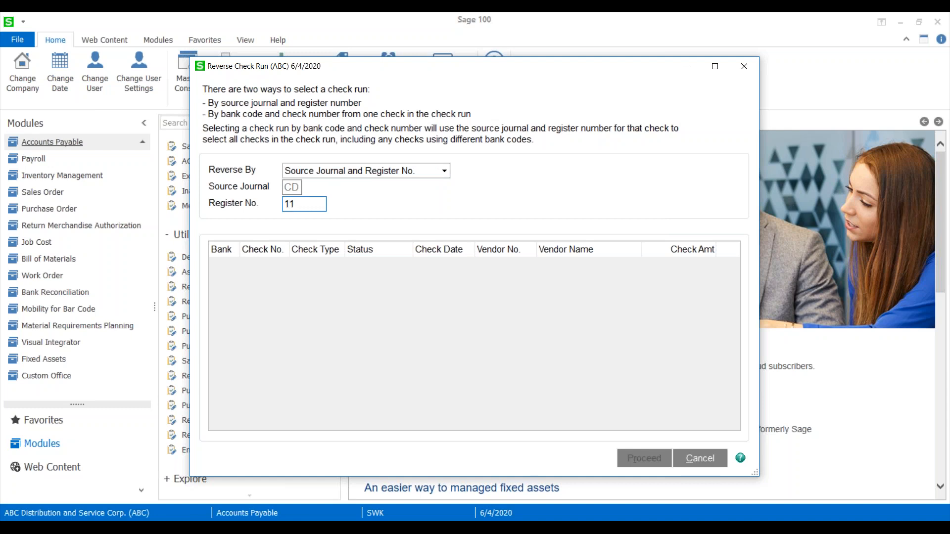
{"action": "key", "text": "Tab"}
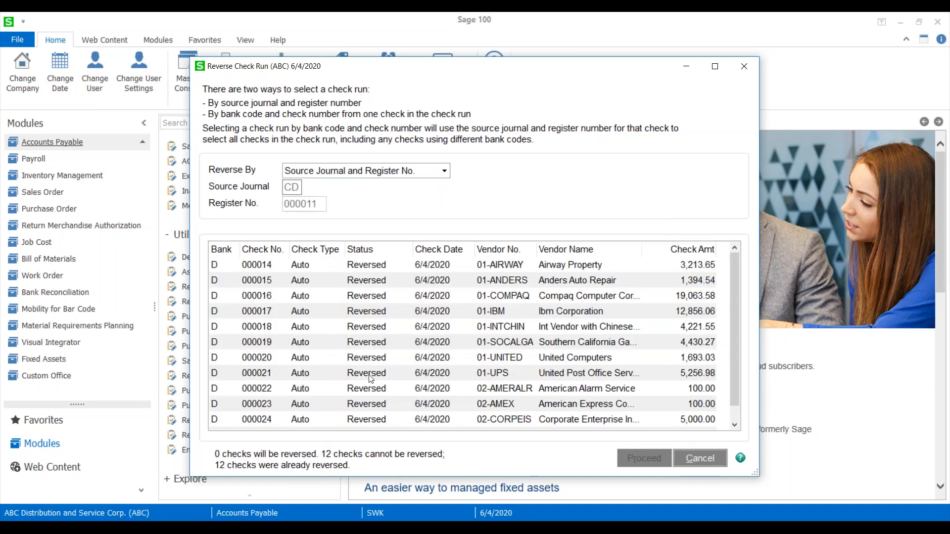
{"action": "left_click", "coordinate": [744, 66]}
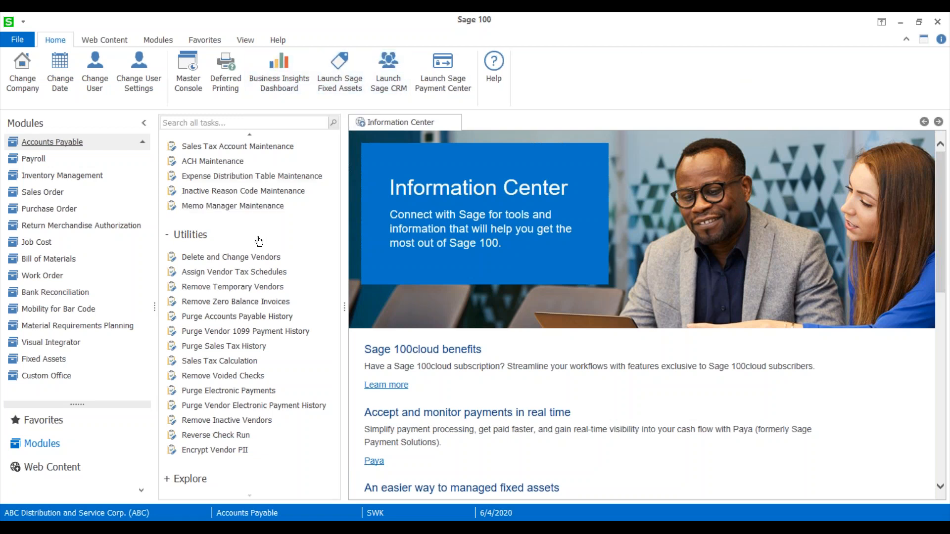
Review the main and additional settings in Accounts Payable Options, including the Remove Paid Invoices During choices, and close the window.
{"action": "scroll", "coordinate": [246, 261], "scroll_direction": "up", "scroll_amount": 5}
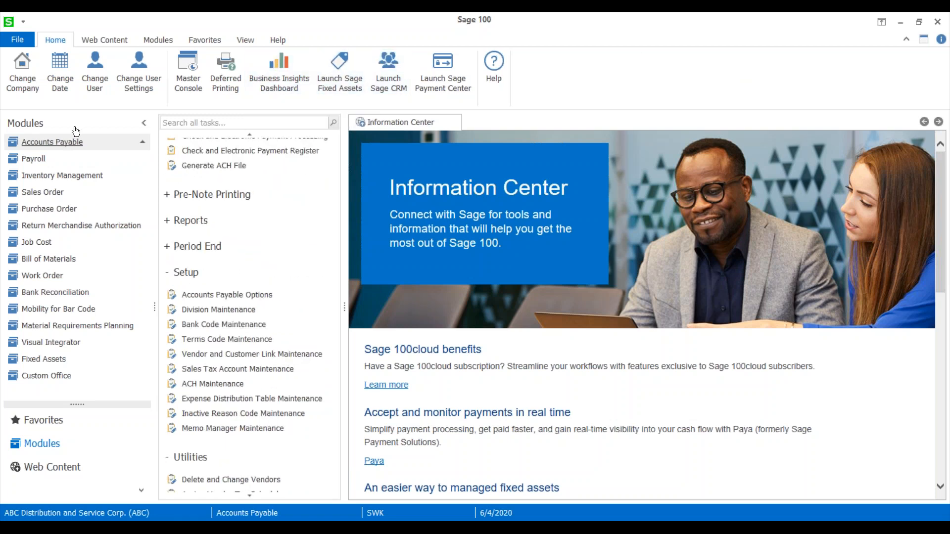
{"action": "left_click", "coordinate": [212, 298]}
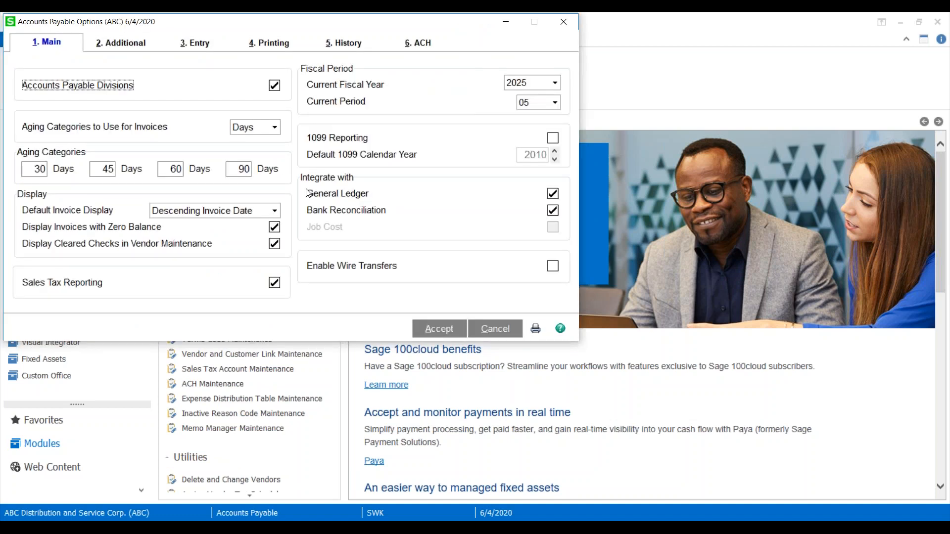
{"action": "left_click", "coordinate": [127, 40]}
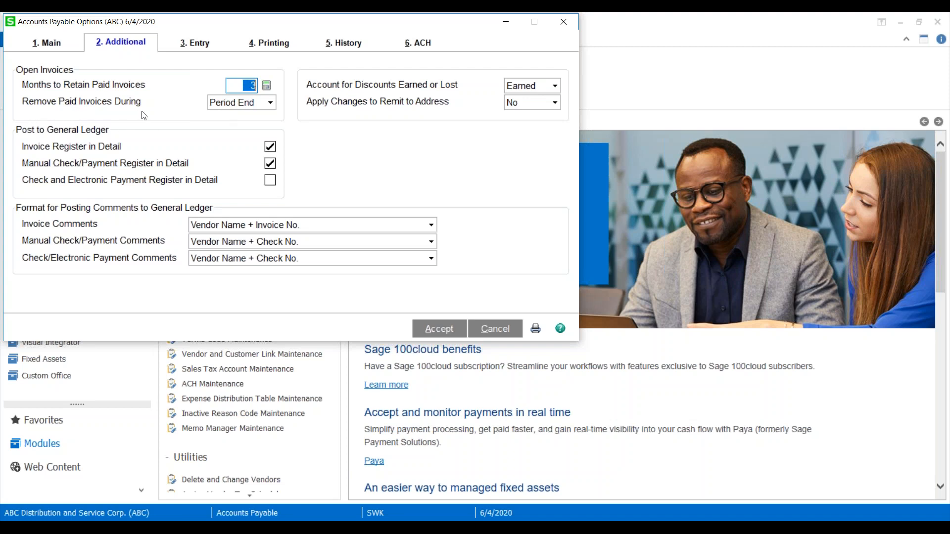
{"action": "left_click", "coordinate": [270, 104]}
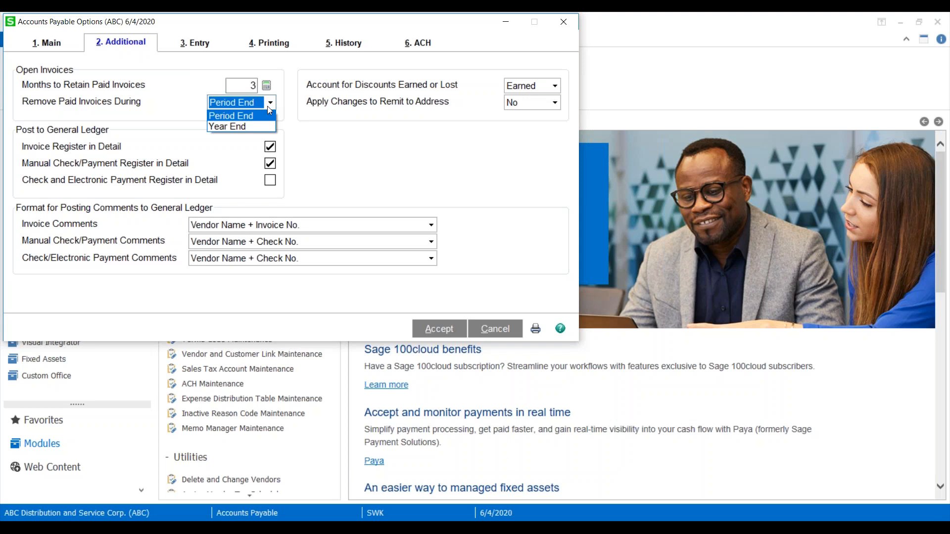
{"action": "left_click", "coordinate": [571, 27]}
{"action": "left_click", "coordinate": [570, 26]}
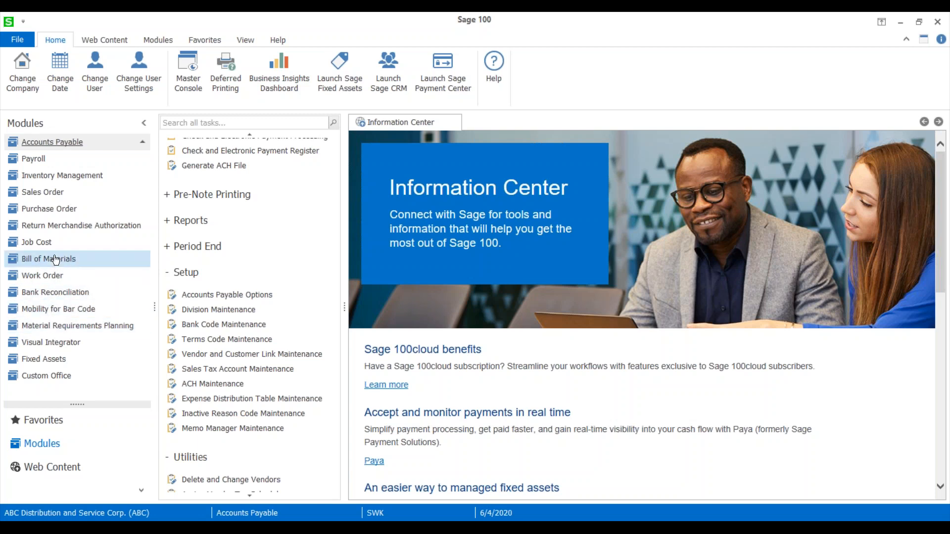
Open Receipt of Goods Entry in the Purchase Order module.
{"action": "left_click", "coordinate": [56, 218]}
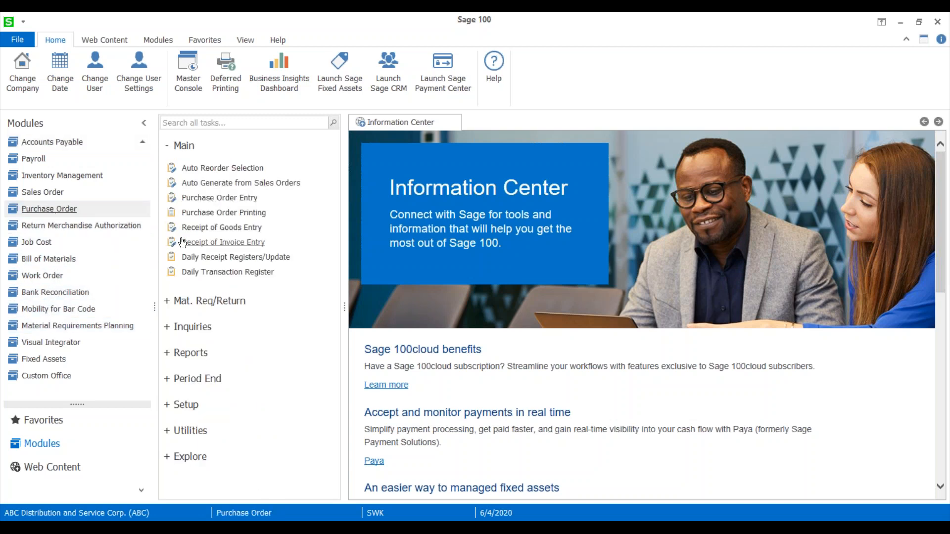
{"action": "left_click", "coordinate": [204, 198]}
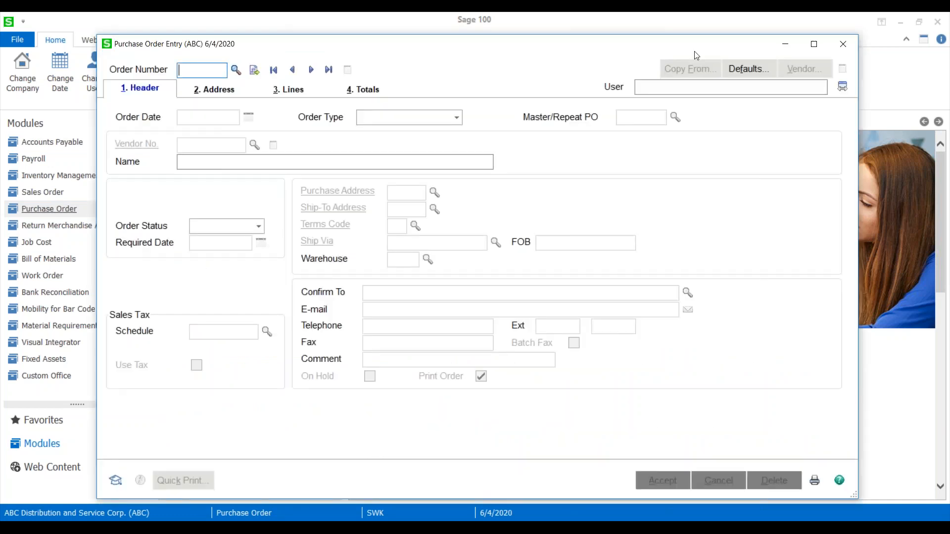
{"action": "left_click", "coordinate": [594, 64]}
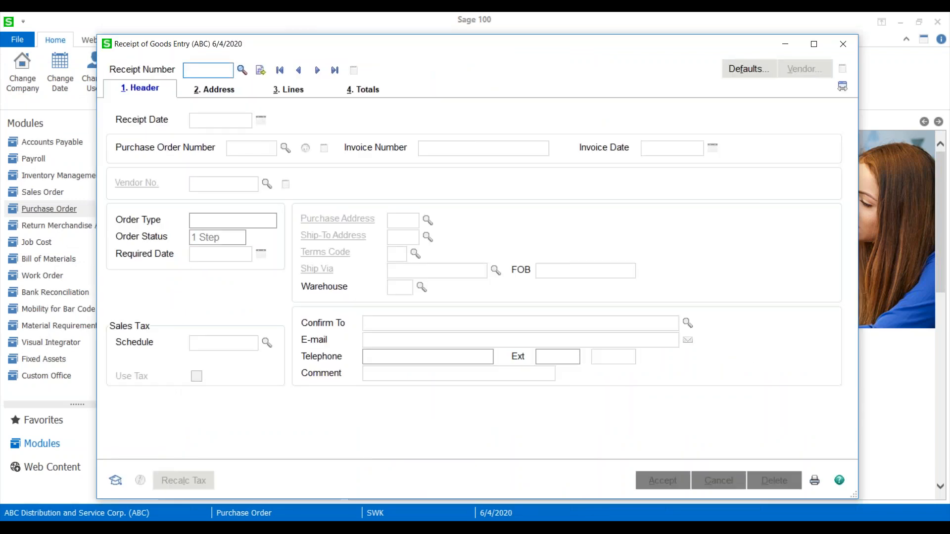
Start a new receipt of goods for the United Computers purchase order dated 5/5/2025.
{"action": "left_click", "coordinate": [261, 69]}
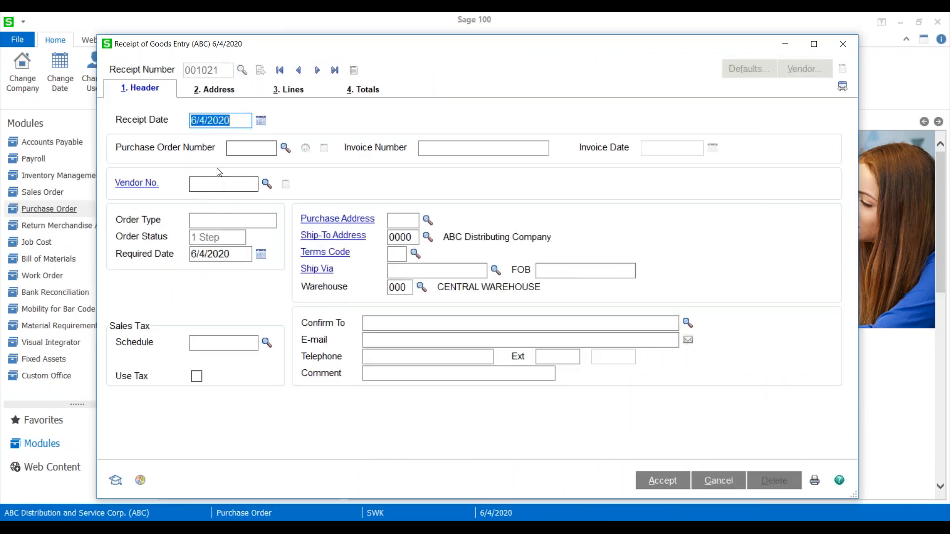
{"action": "key", "text": "Tab"}
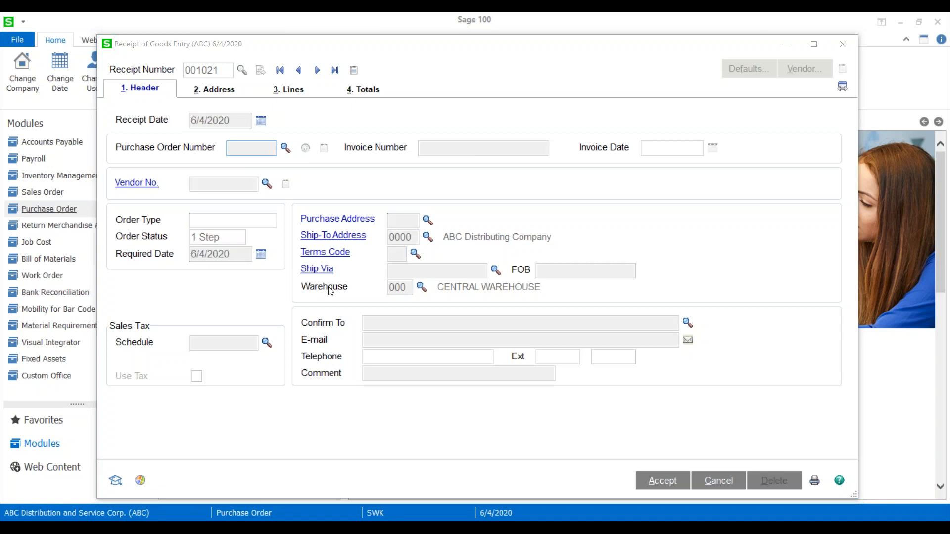
{"action": "key", "text": "F2"}
{"action": "scroll", "coordinate": [330, 291], "scroll_direction": "down", "scroll_amount": 3}
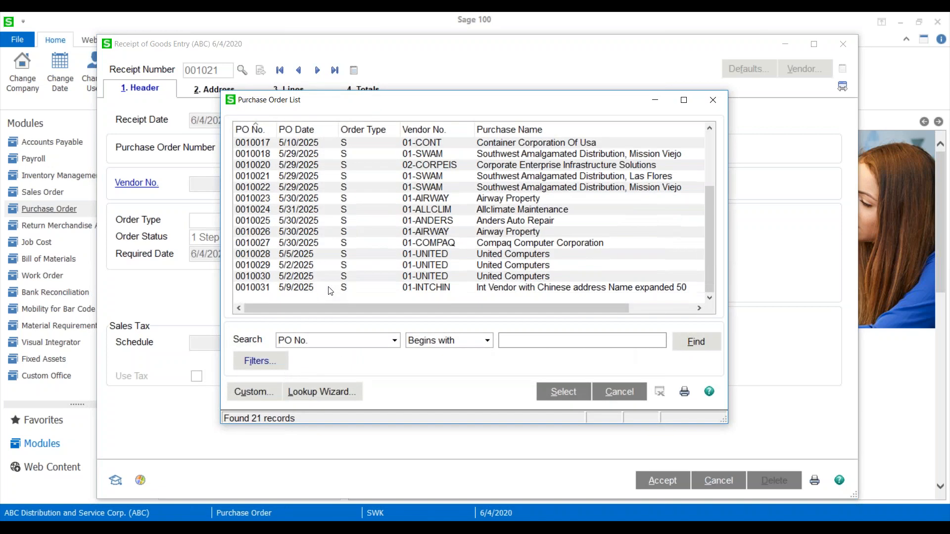
{"action": "left_click", "coordinate": [522, 255]}
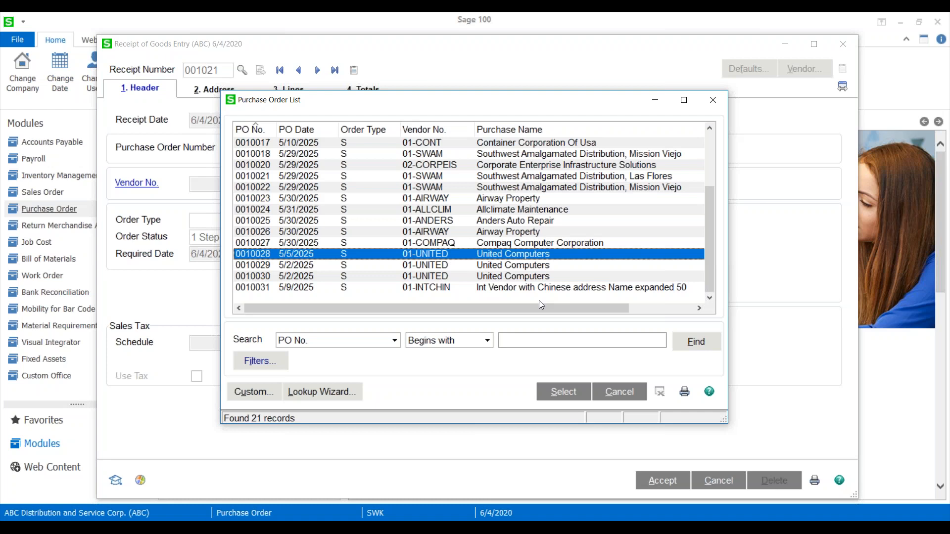
{"action": "left_click", "coordinate": [566, 392]}
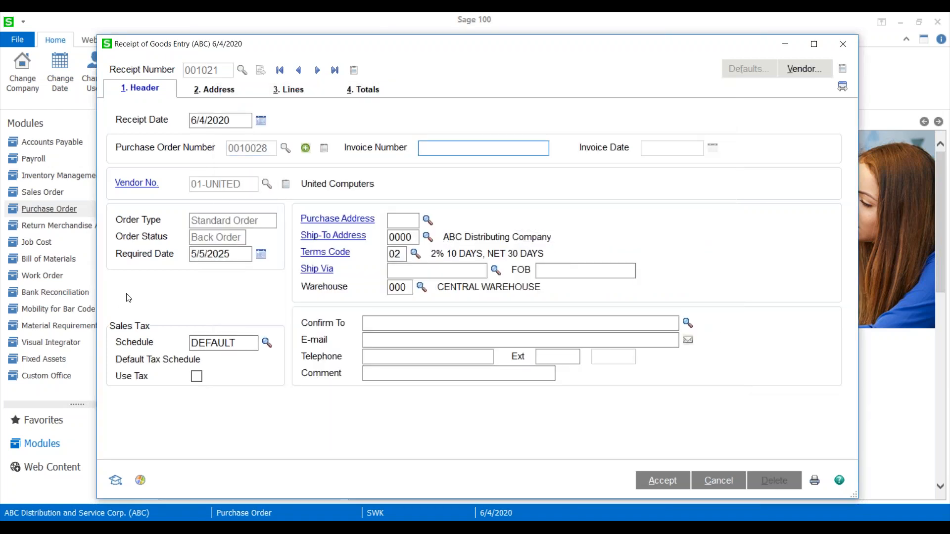
Apply United Computers' other back-ordered purchase order dated 5/2/2025 to the same receipt, declining to include the completed order.
{"action": "left_click", "coordinate": [306, 150]}
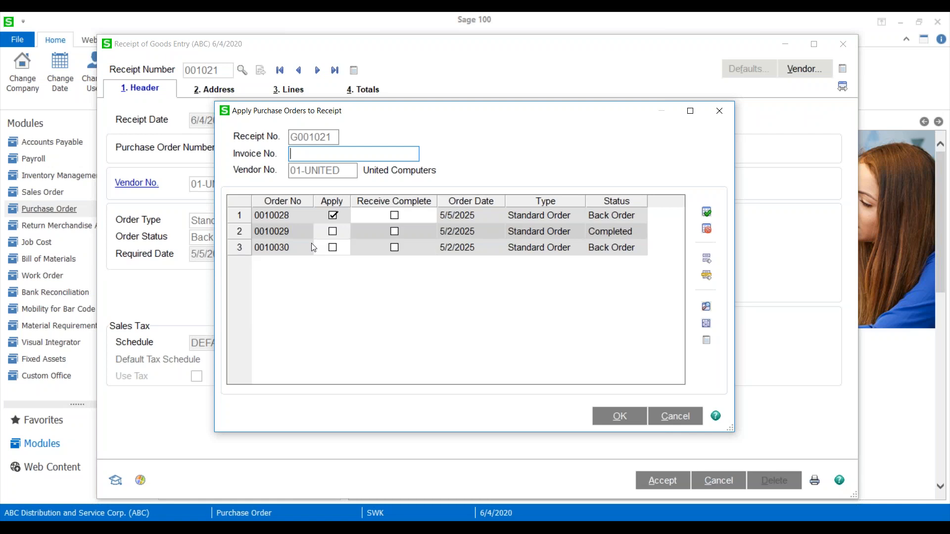
{"action": "left_click", "coordinate": [332, 232]}
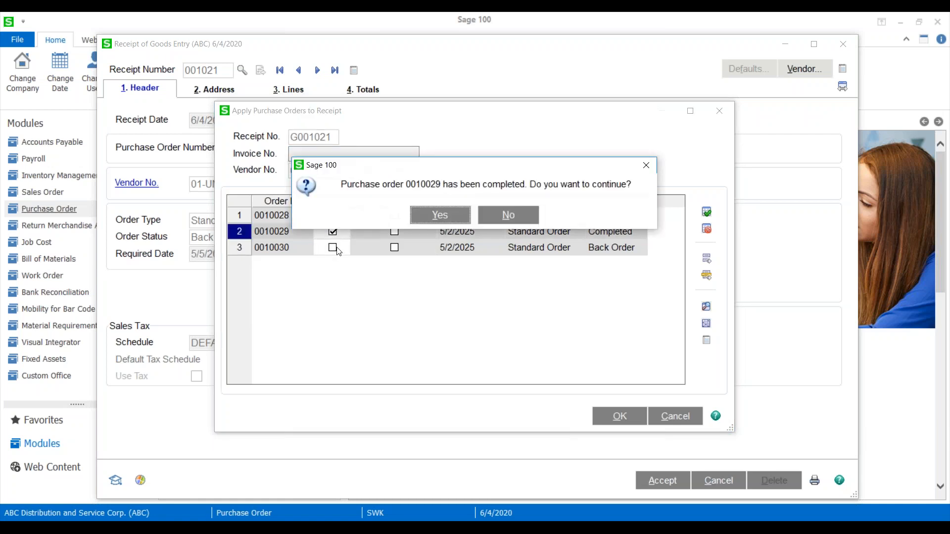
{"action": "left_click", "coordinate": [508, 214]}
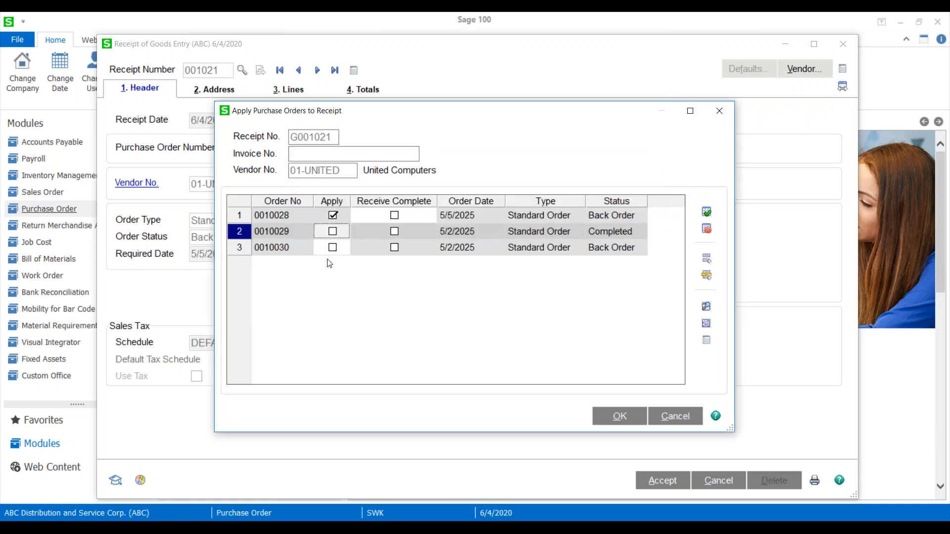
{"action": "left_click", "coordinate": [332, 247]}
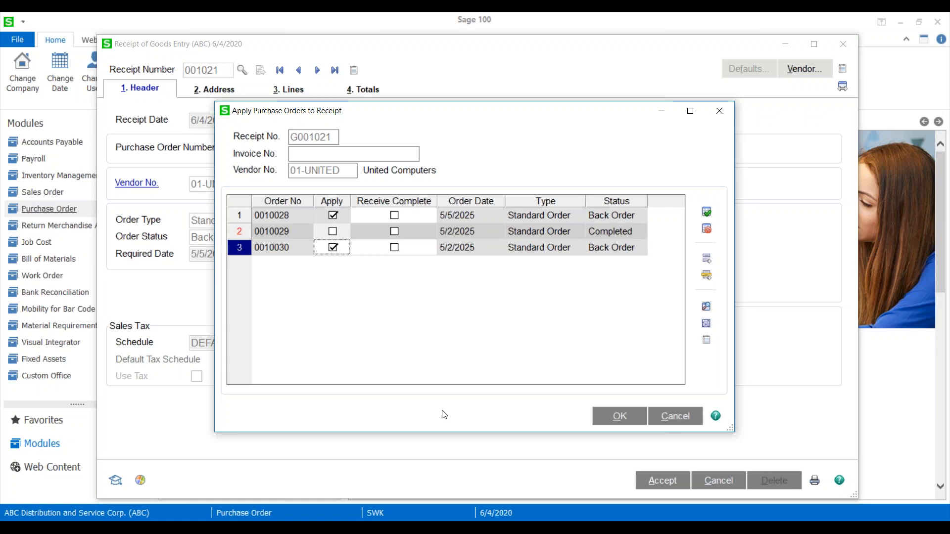
{"action": "left_click", "coordinate": [603, 418]}
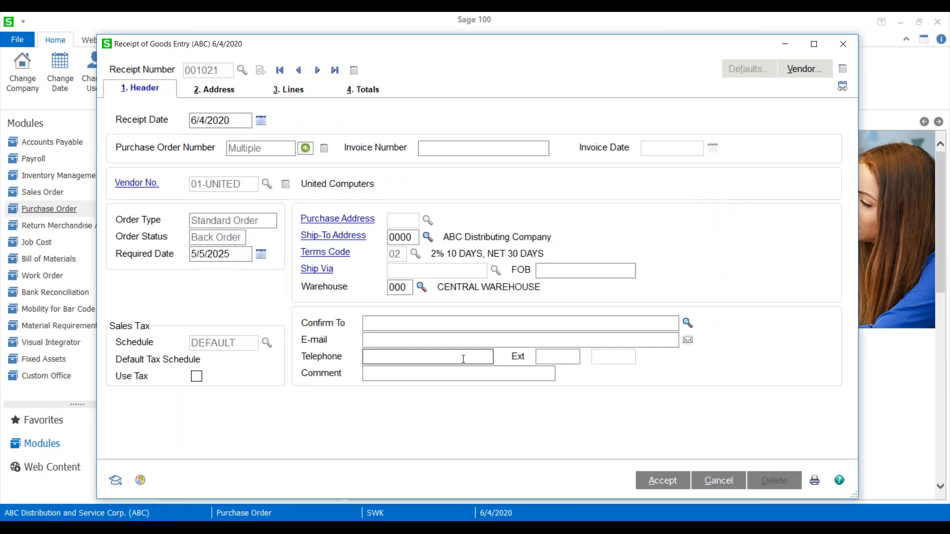
Review the United Computers receipt's addresses and applied purchase orders, and cancel the receipt.
{"action": "left_click", "coordinate": [211, 93]}
{"action": "left_click", "coordinate": [285, 94]}
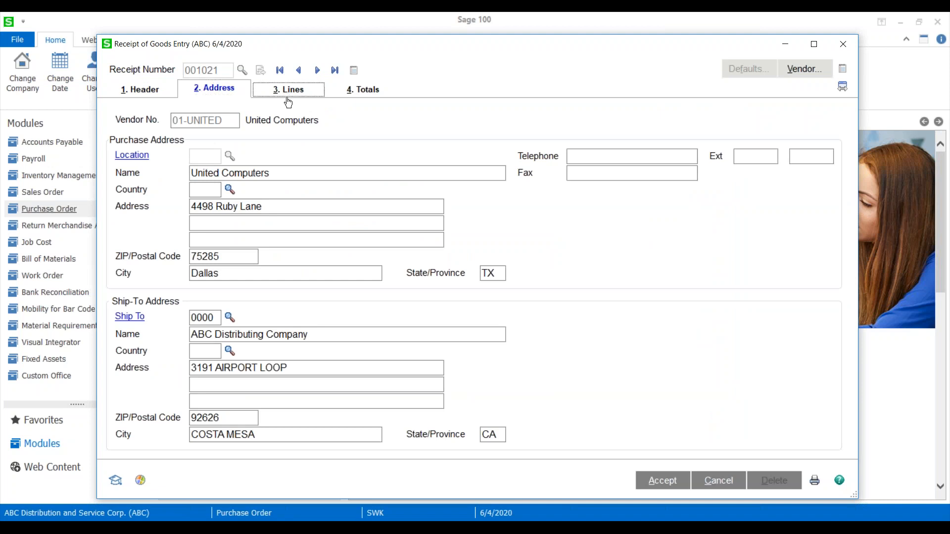
{"action": "left_click", "coordinate": [151, 93]}
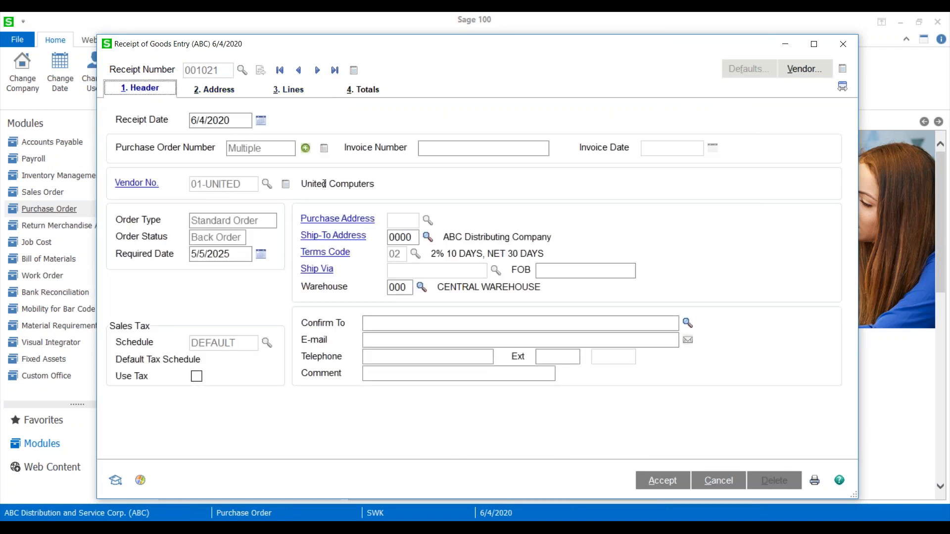
{"action": "left_click", "coordinate": [305, 149]}
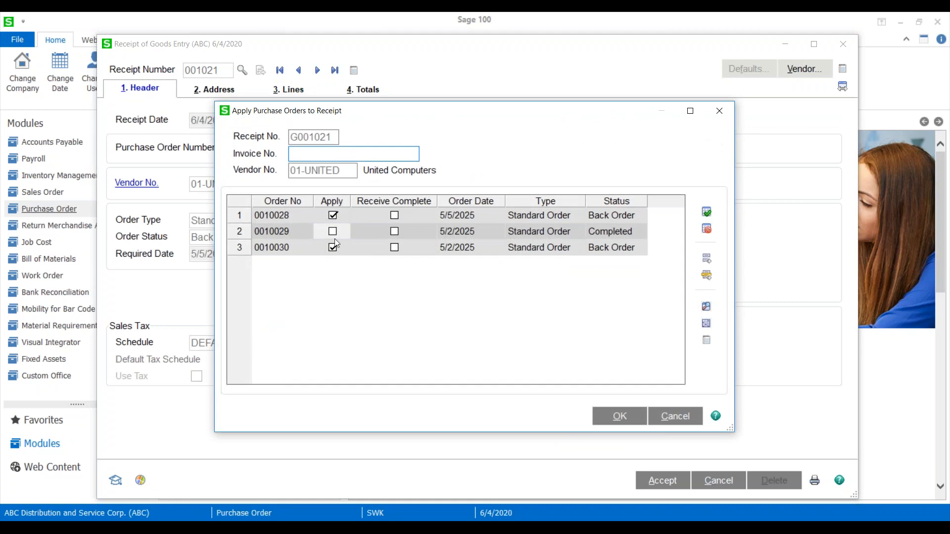
{"action": "left_click", "coordinate": [620, 417]}
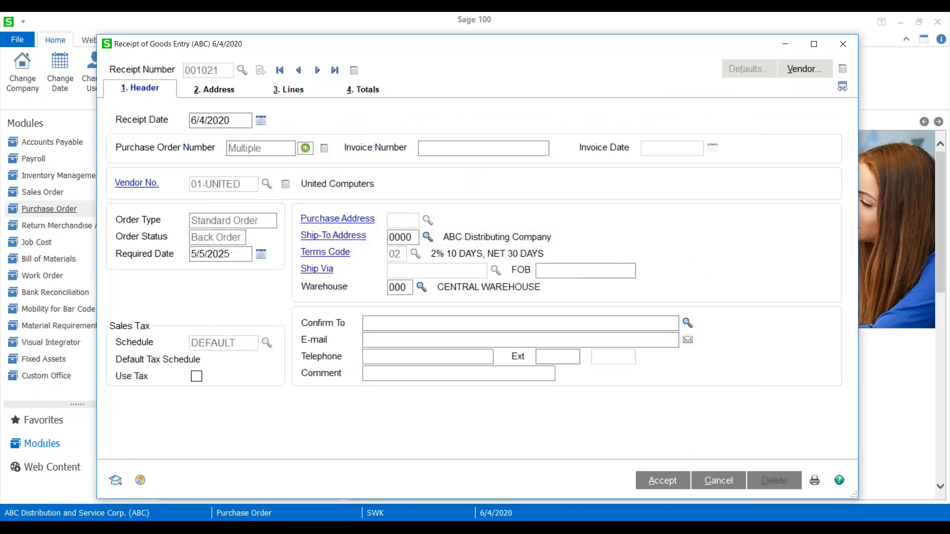
{"action": "left_click", "coordinate": [717, 483]}
{"action": "left_click", "coordinate": [432, 219]}
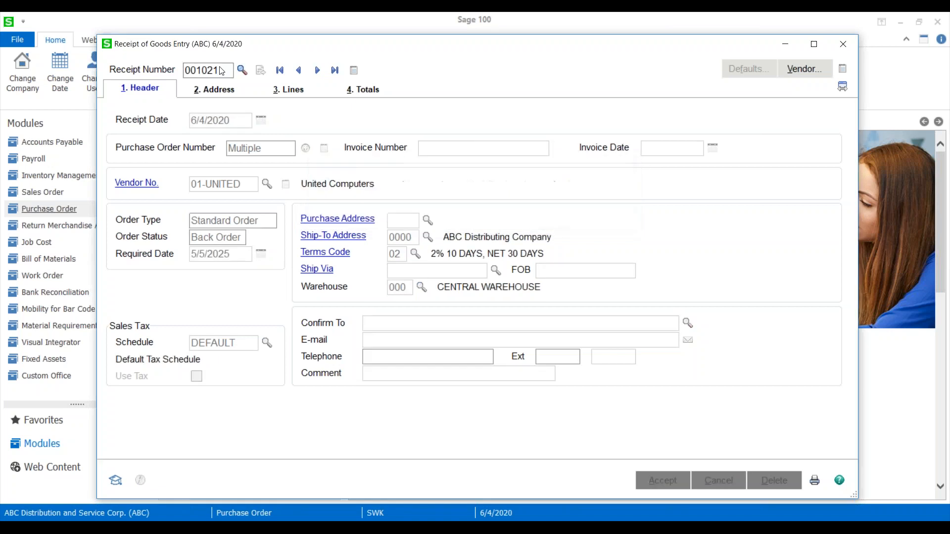
Start another receipt for the first Southwest Amalgamated Distribution, Mission Viejo order, sorting the purchase order list by purchase name.
{"action": "left_click", "coordinate": [244, 70]}
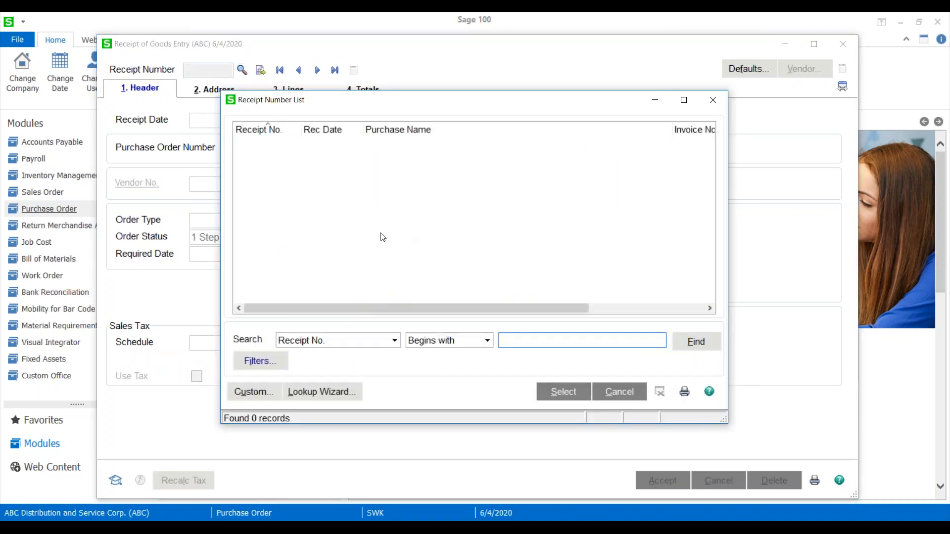
{"action": "left_click", "coordinate": [619, 393]}
{"action": "left_click", "coordinate": [261, 72]}
{"action": "left_click", "coordinate": [285, 149]}
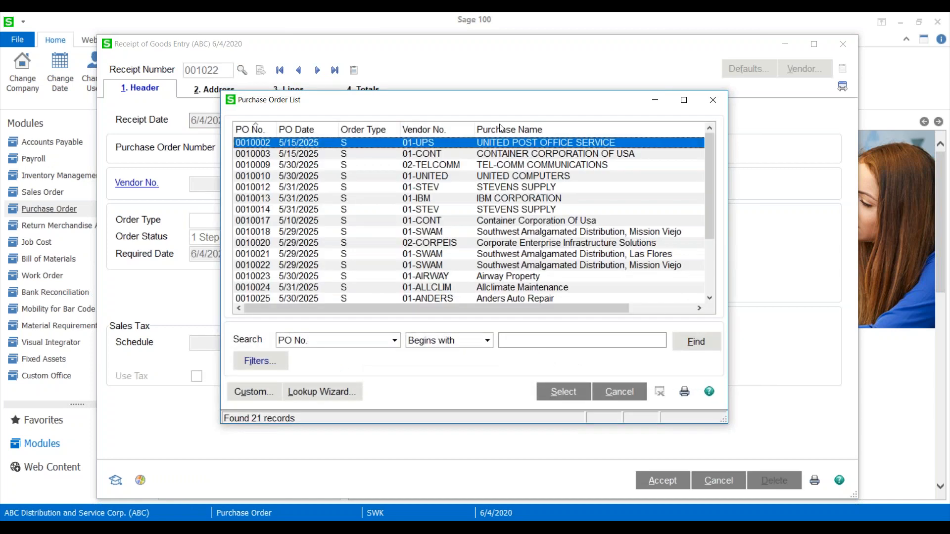
{"action": "left_click", "coordinate": [502, 130]}
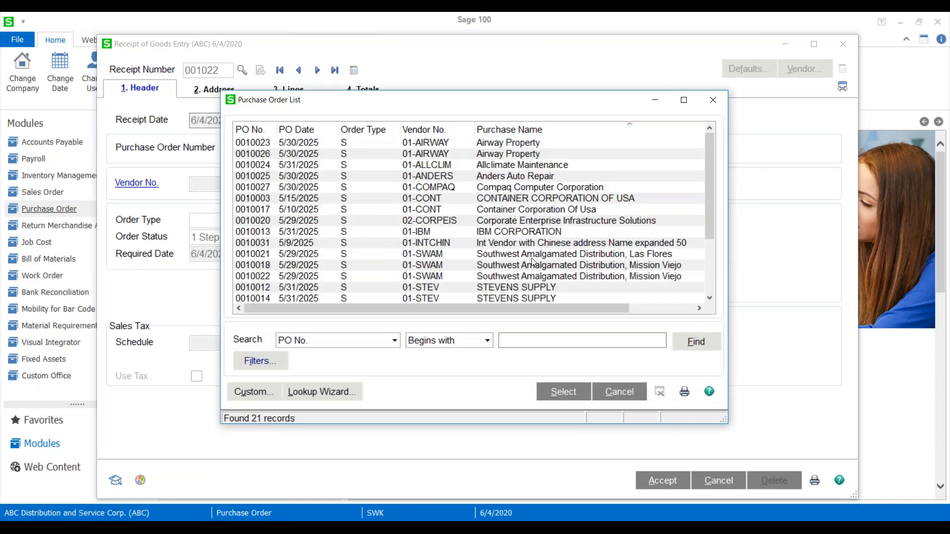
{"action": "scroll", "coordinate": [525, 269], "scroll_direction": "down", "scroll_amount": 2}
{"action": "scroll", "coordinate": [525, 269], "scroll_direction": "up", "scroll_amount": 2}
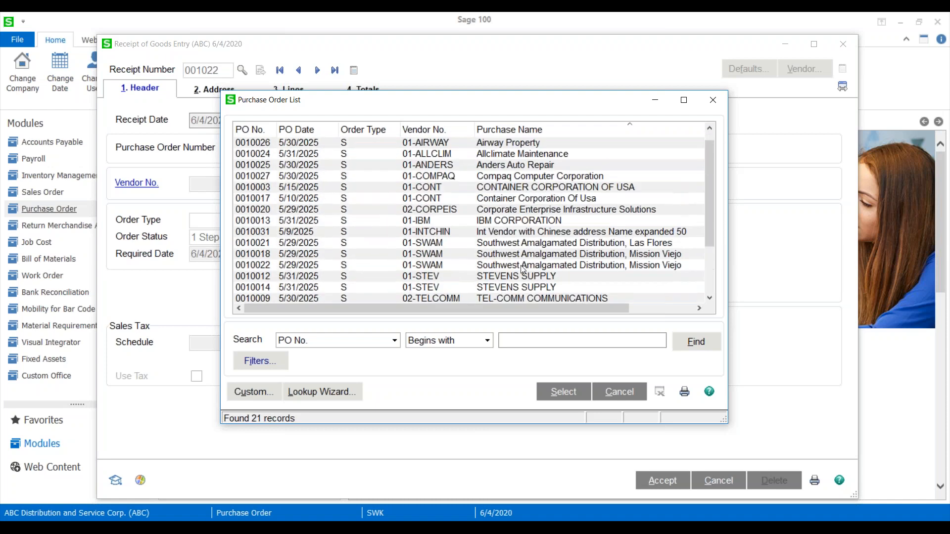
{"action": "double_click", "coordinate": [504, 254]}
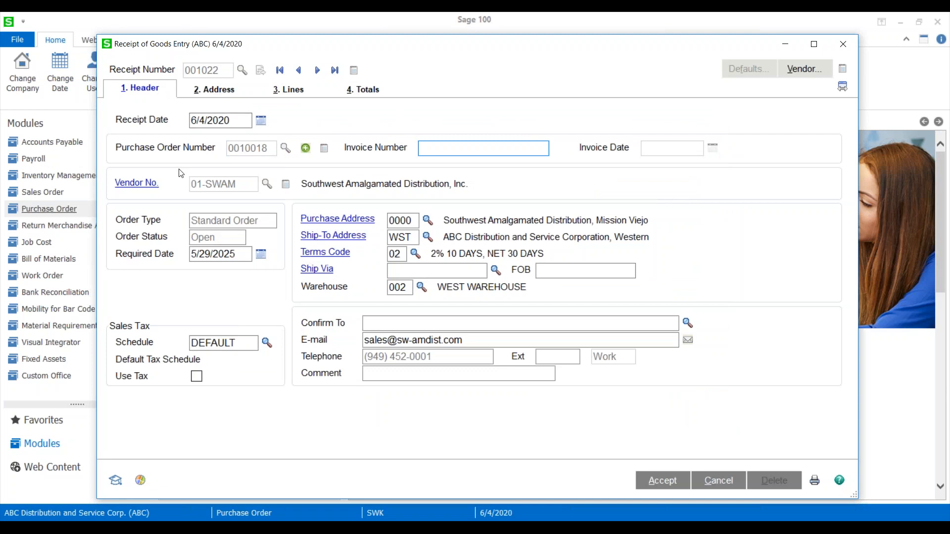
Check which Southwest Amalgamated purchase orders can be applied to the receipt, and cancel the receipt.
{"action": "left_click", "coordinate": [305, 149]}
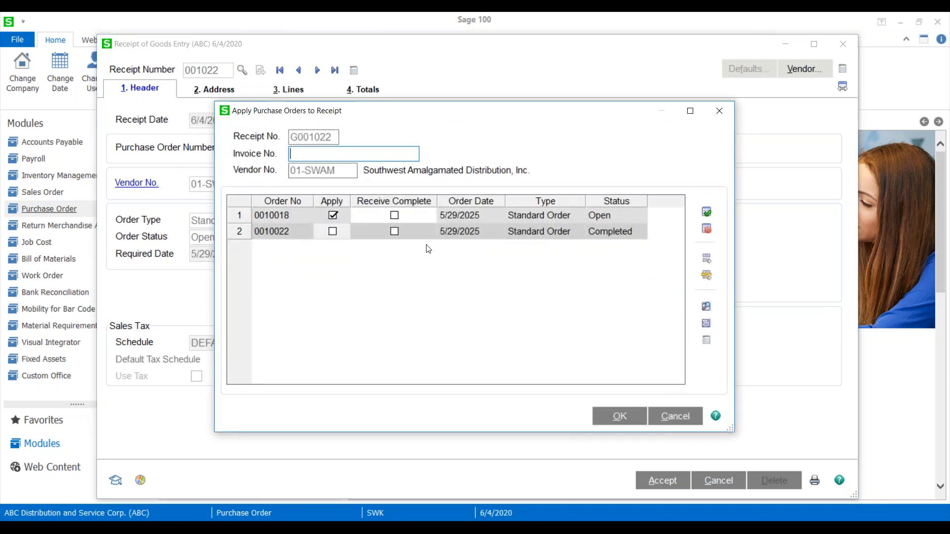
{"action": "left_click", "coordinate": [718, 109]}
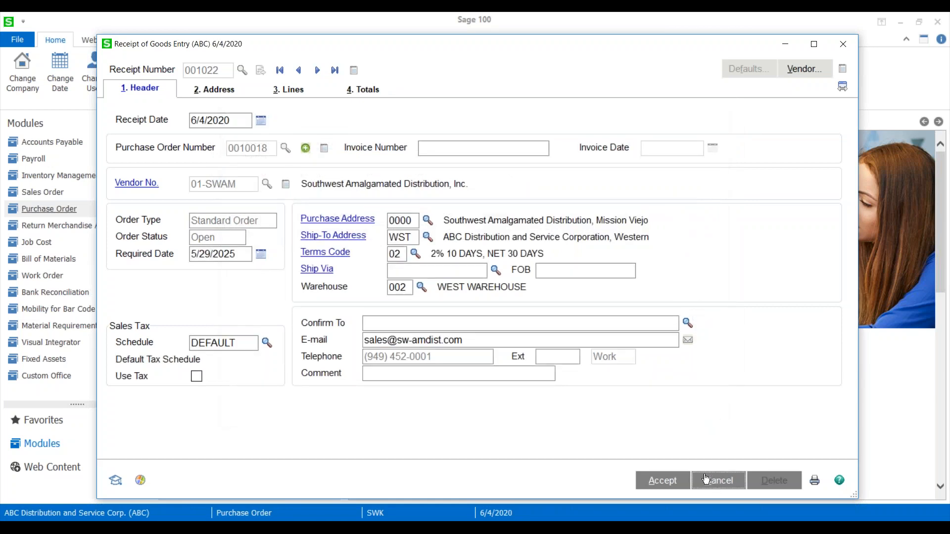
{"action": "left_click", "coordinate": [706, 478]}
{"action": "left_click", "coordinate": [448, 218]}
Start a new receipt for the first Airway Property order in the name-sorted list and open the purchase orders available to apply.
{"action": "left_click", "coordinate": [241, 70]}
{"action": "left_click", "coordinate": [624, 395]}
{"action": "left_click", "coordinate": [261, 72]}
{"action": "left_click", "coordinate": [286, 148]}
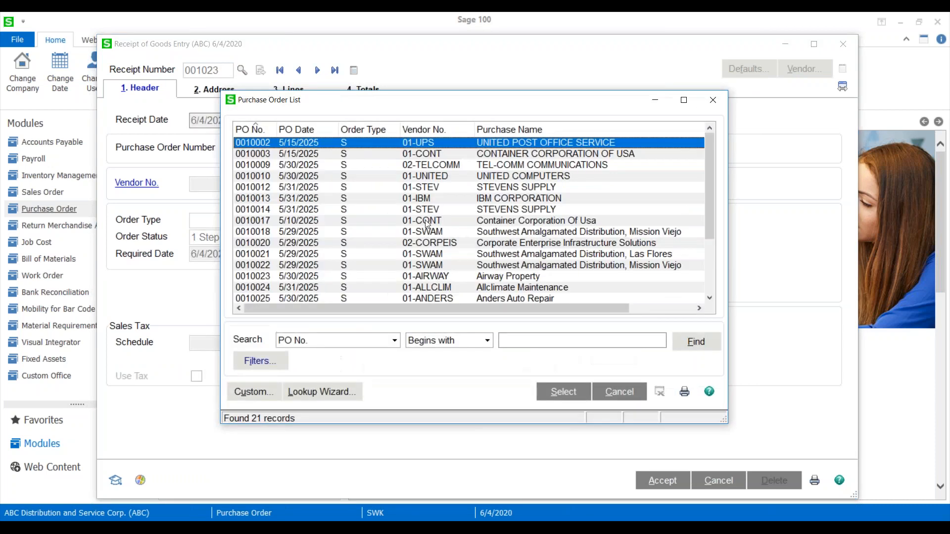
{"action": "left_click", "coordinate": [500, 129]}
{"action": "left_click", "coordinate": [499, 143]}
{"action": "double_click", "coordinate": [498, 142]}
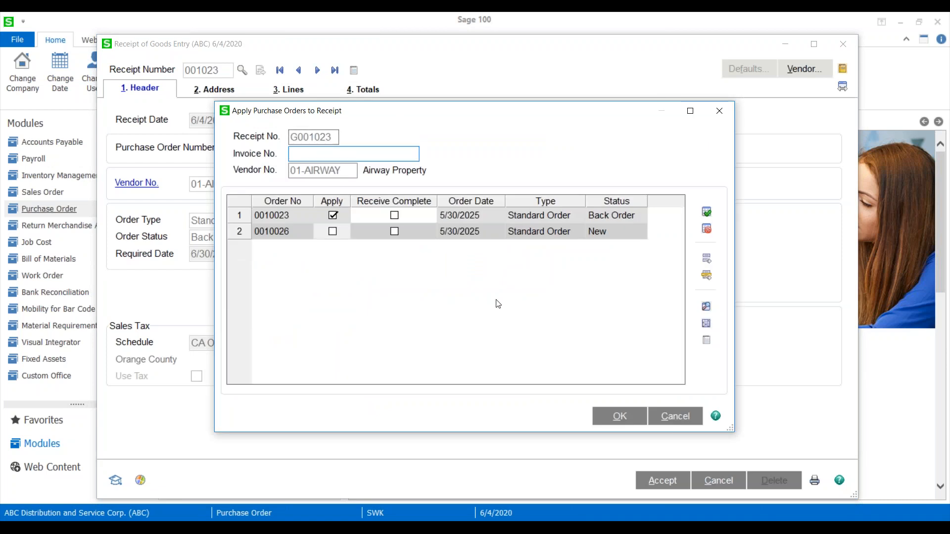
Apply Airway Property's purchase order with New status to the receipt alongside the back order.
{"action": "left_click", "coordinate": [332, 231]}
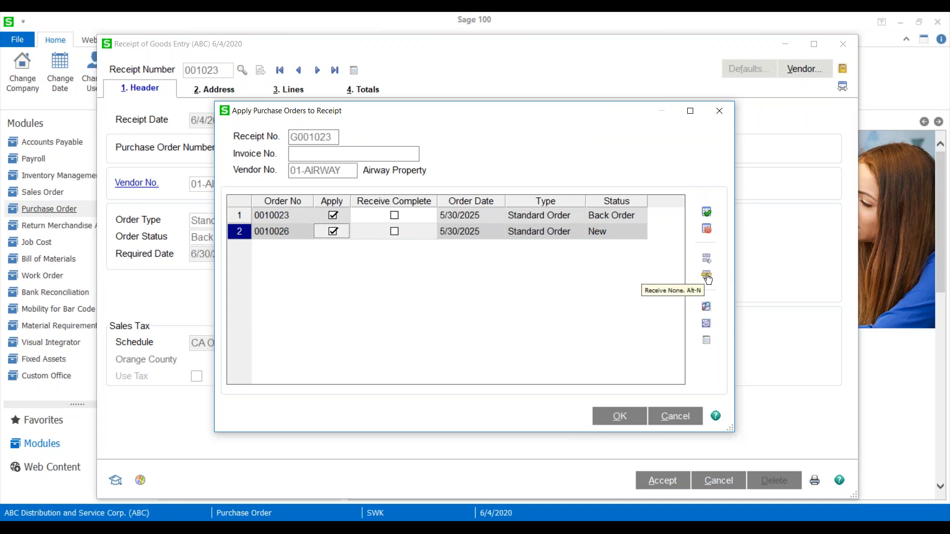
{"action": "left_click", "coordinate": [620, 416]}
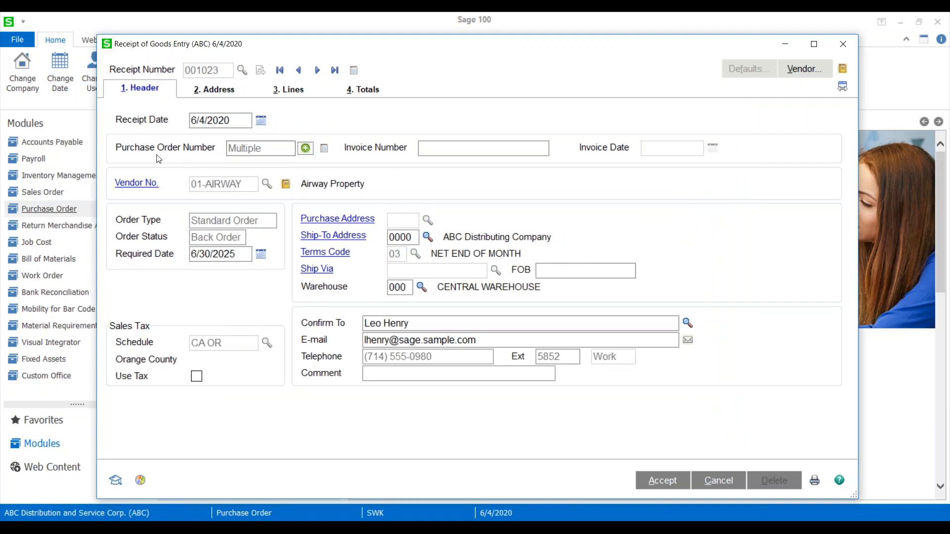
{"action": "left_click", "coordinate": [265, 149]}
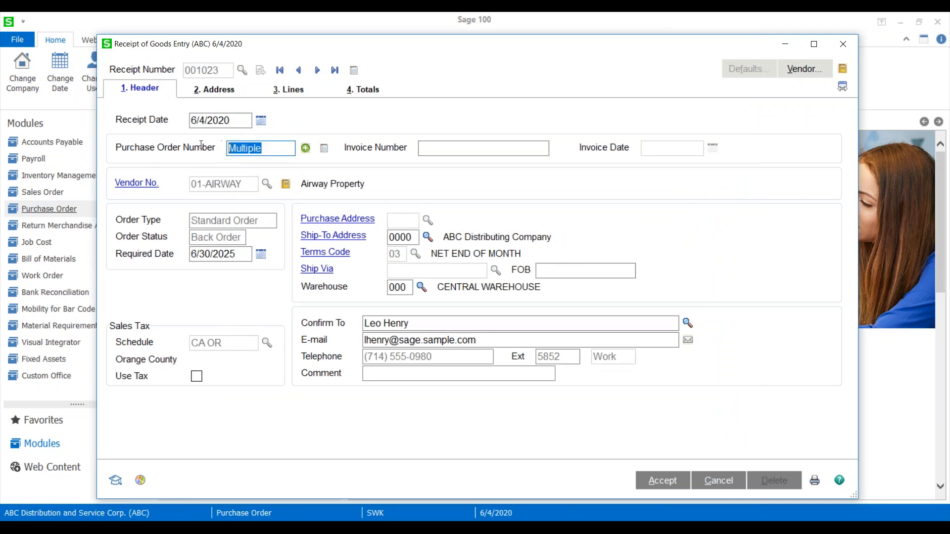
Check in the receipt lines which purchase orders items 1001-HON-H252 and 2551-3-50 come from.
{"action": "left_click", "coordinate": [277, 89]}
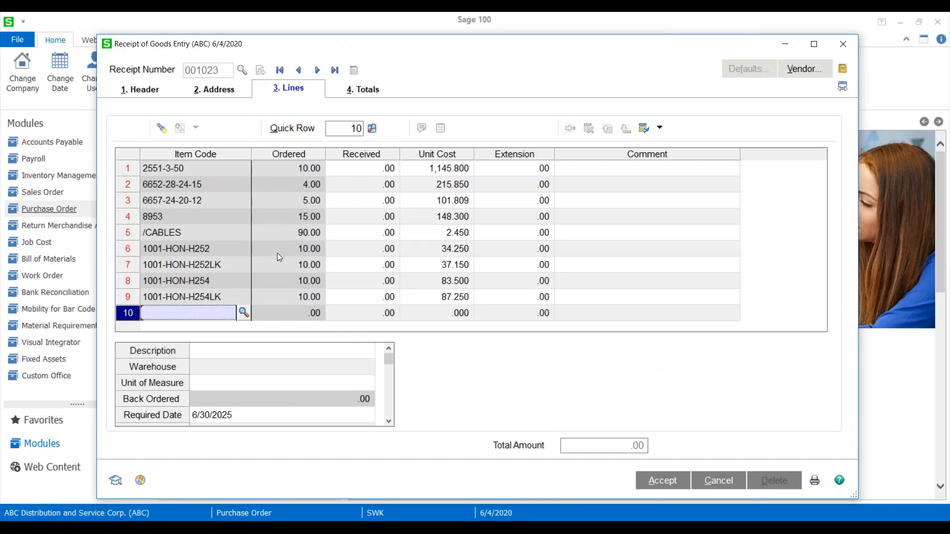
{"action": "left_click", "coordinate": [377, 171]}
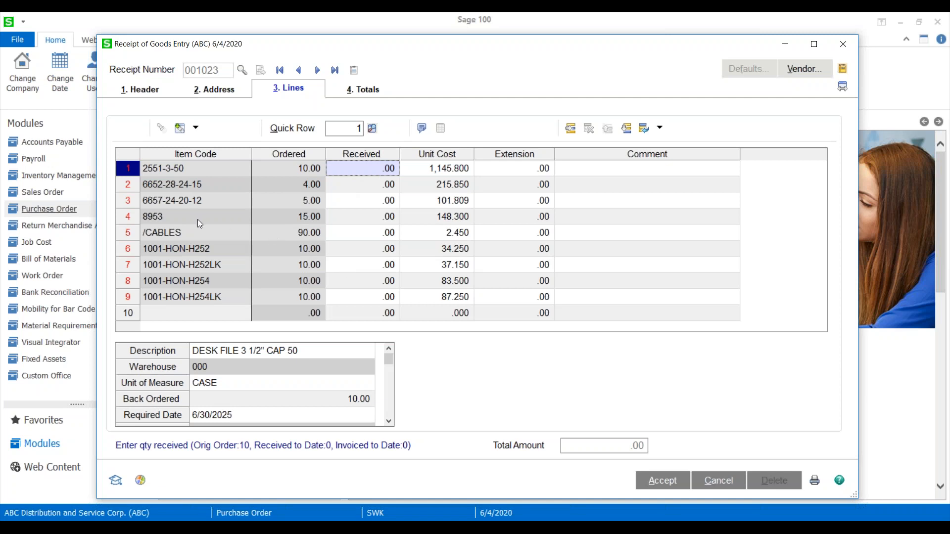
{"action": "left_click", "coordinate": [191, 250]}
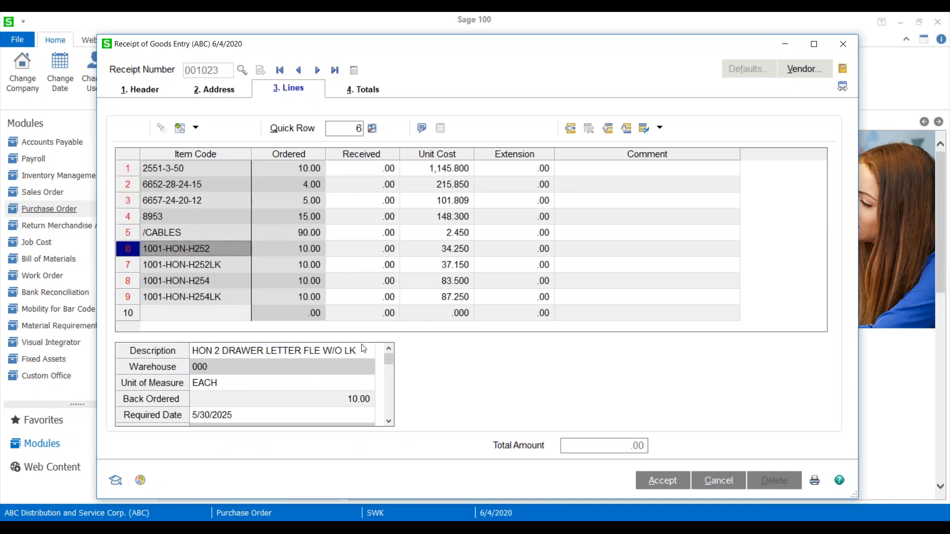
{"action": "left_click_drag", "start_coordinate": [388, 358], "coordinate": [389, 379]}
{"action": "left_click_drag", "start_coordinate": [389, 417], "coordinate": [388, 415]}
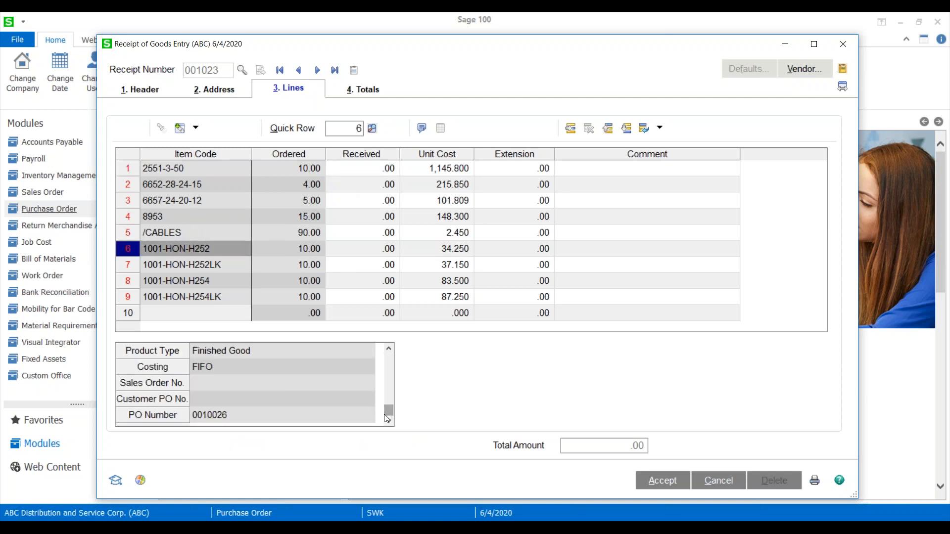
{"action": "left_click", "coordinate": [242, 419]}
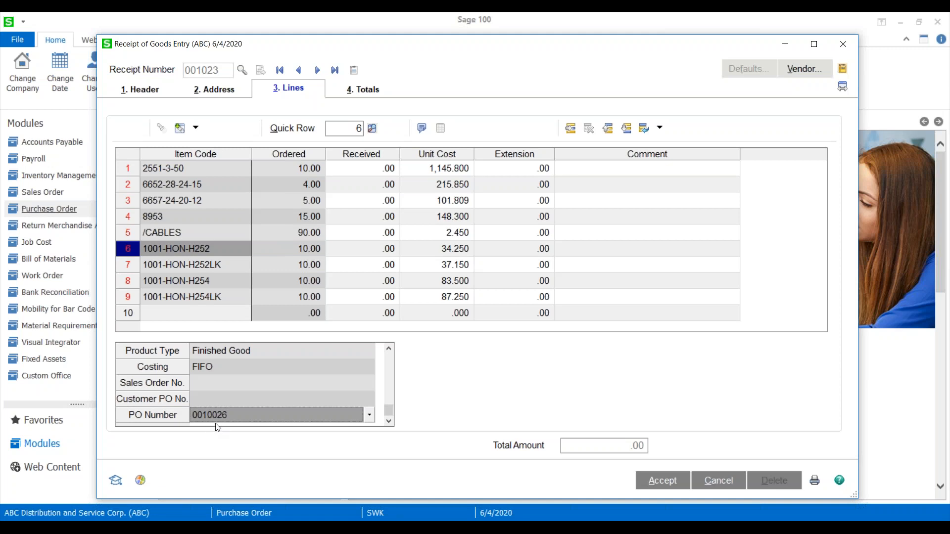
{"action": "left_click", "coordinate": [178, 172]}
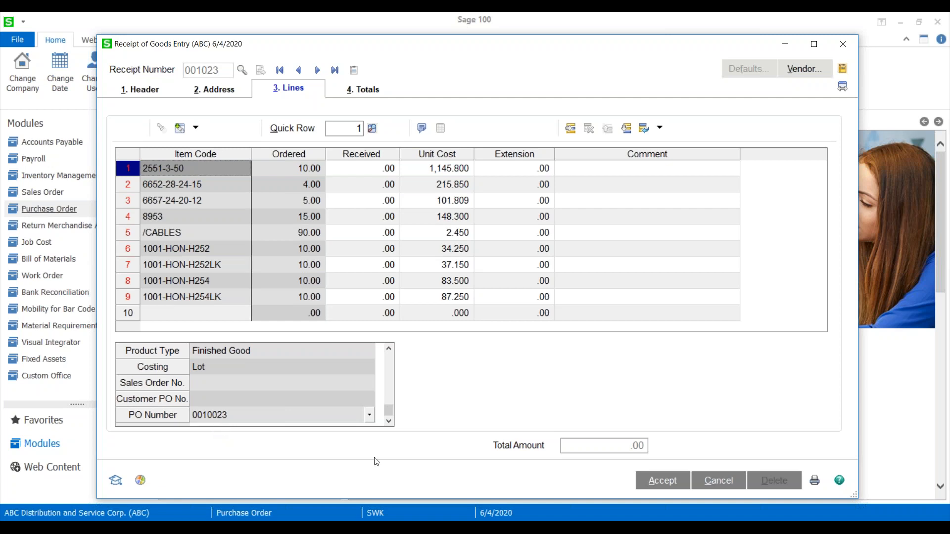
Receive 10 of item 2551-3-50 and distribute the full quantity to lot number 10.
{"action": "left_click", "coordinate": [367, 170]}
{"action": "type", "text": "10"}
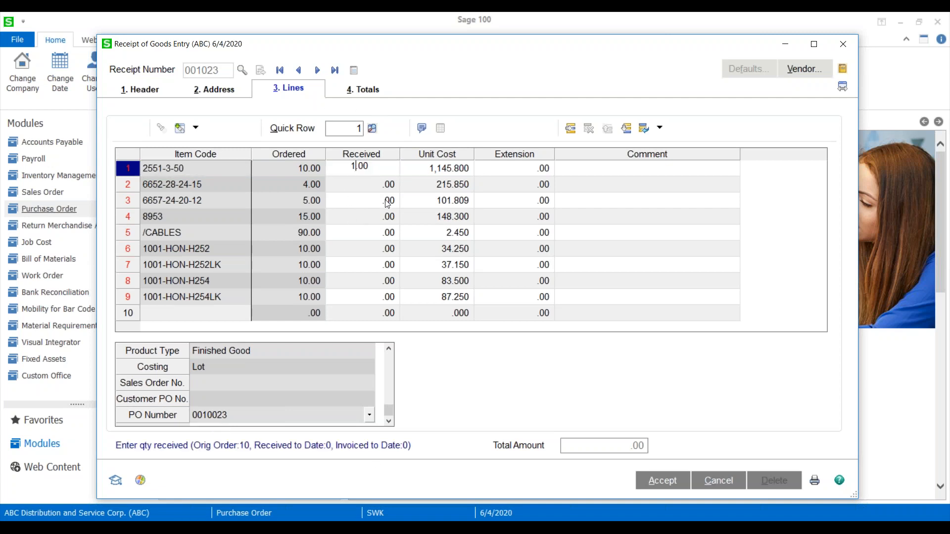
{"action": "key", "text": "Tab"}
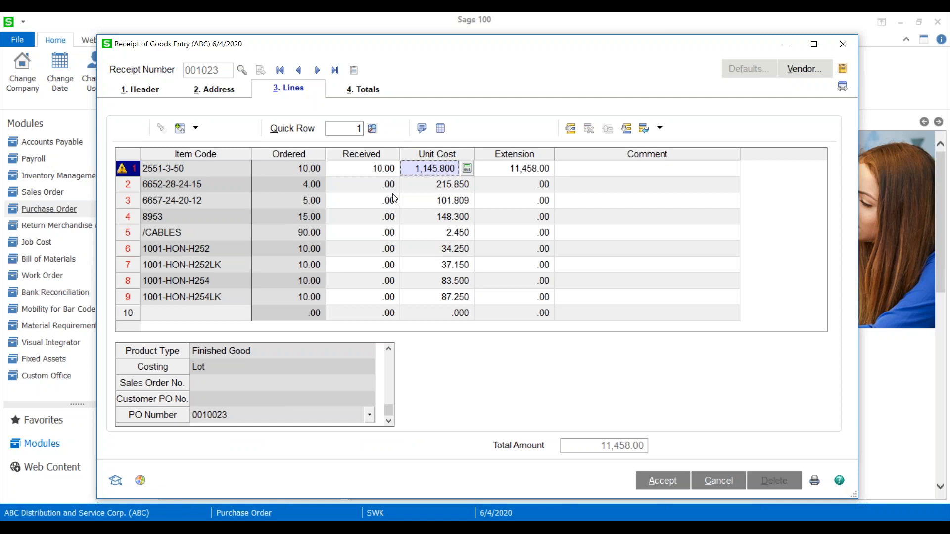
{"action": "left_click", "coordinate": [123, 170]}
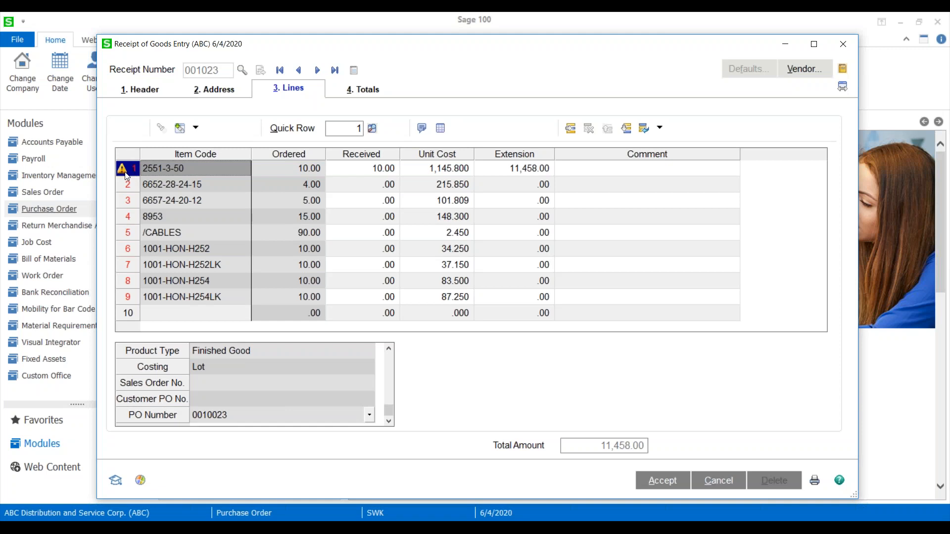
{"action": "left_click", "coordinate": [571, 129]}
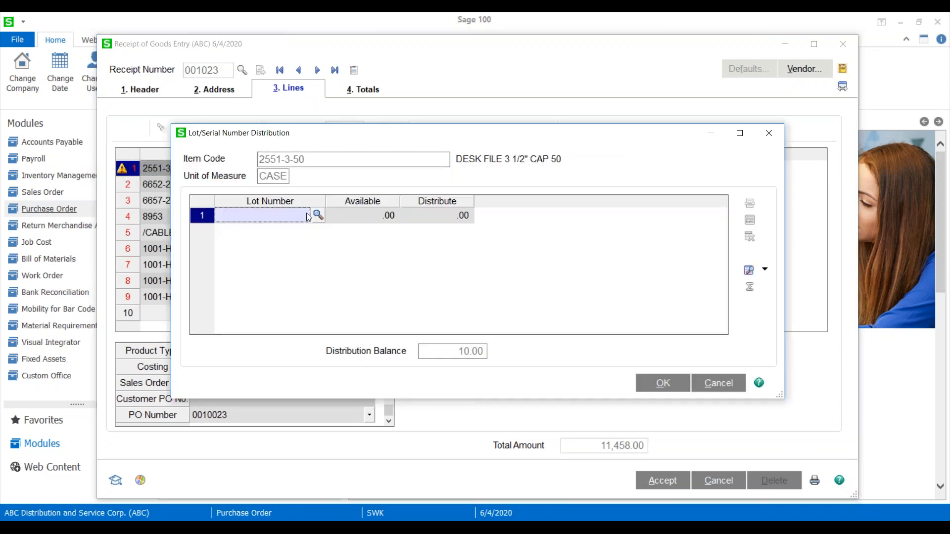
{"action": "type", "text": "10"}
{"action": "key", "text": "Tab"}
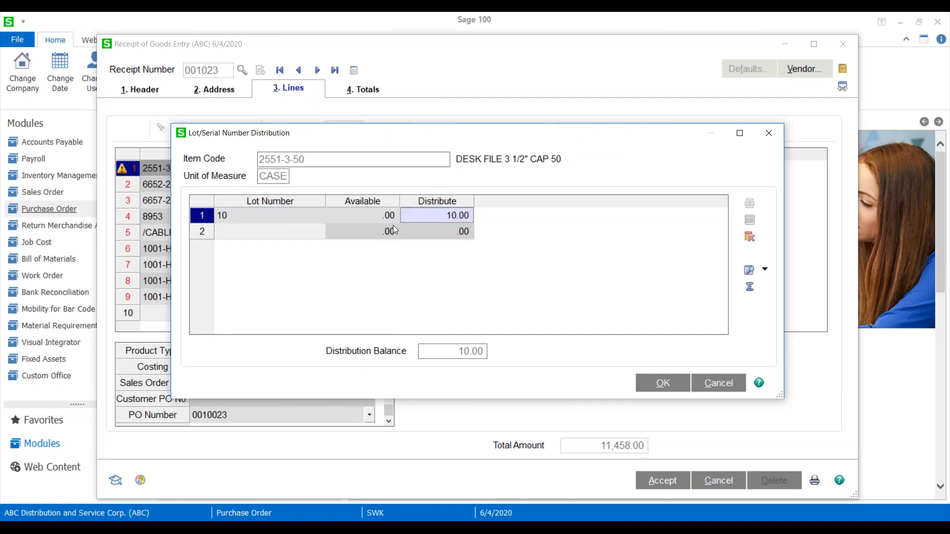
{"action": "left_click", "coordinate": [661, 383]}
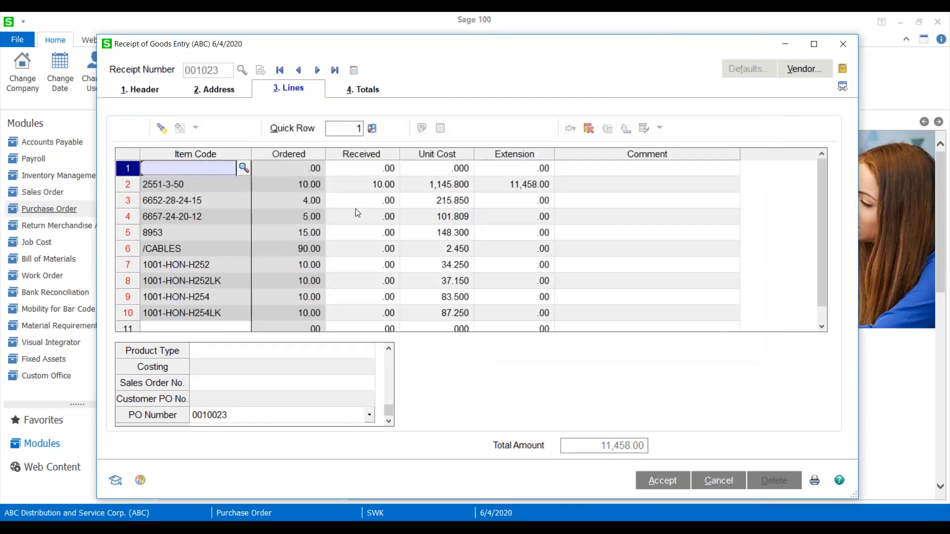
{"action": "left_click", "coordinate": [357, 201]}
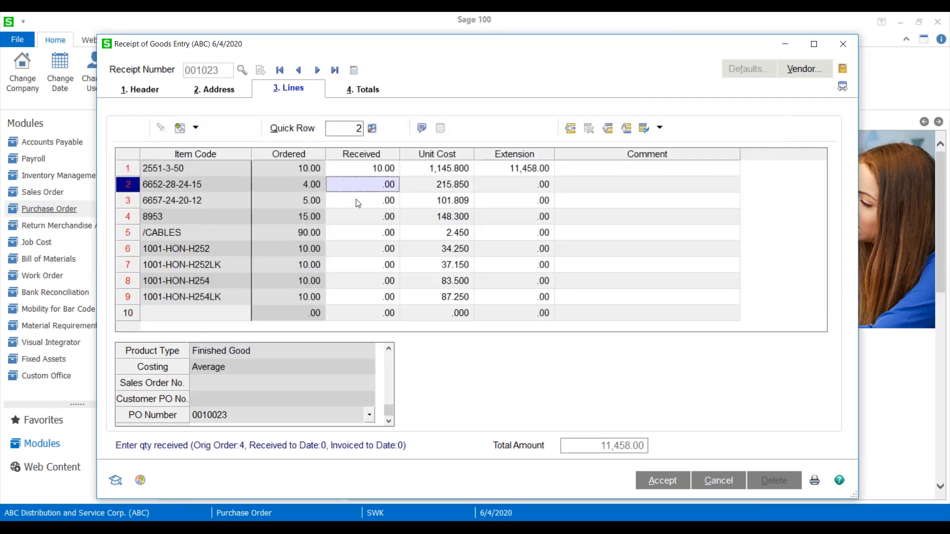
{"action": "type", "text": "4"}
{"action": "key", "text": "Tab"}
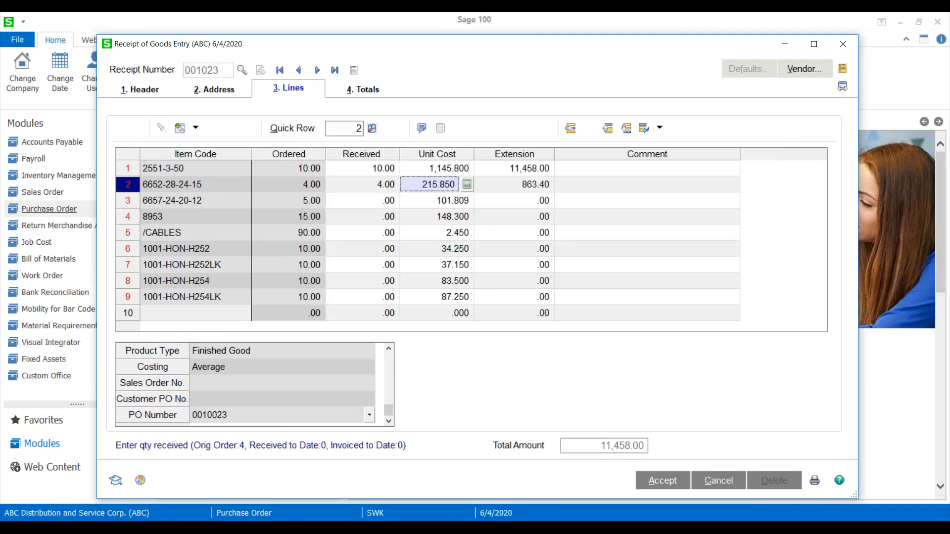
{"action": "left_click", "coordinate": [335, 205]}
{"action": "type", "text": "5"}
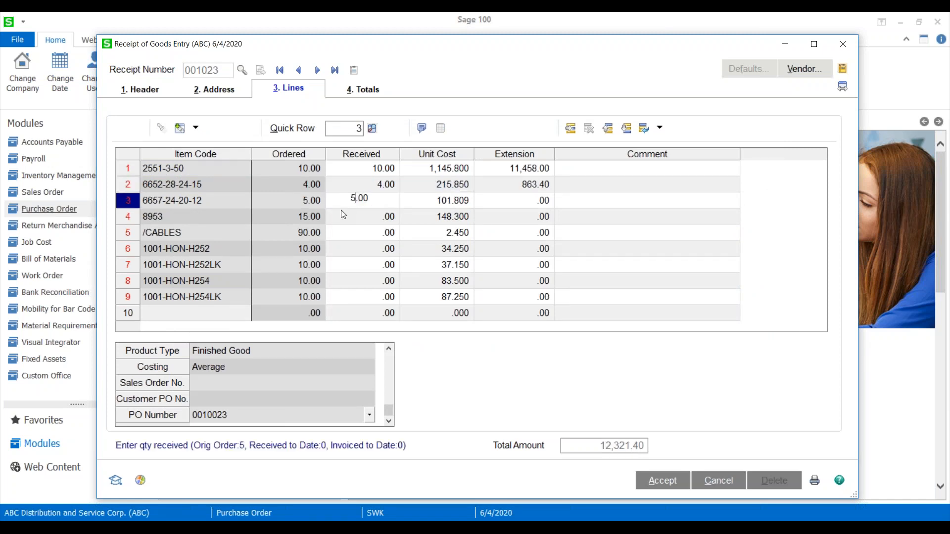
{"action": "key", "text": "Tab"}
Receive 15 of item 8953 and distribute the full quantity to lot number 20.
{"action": "left_click", "coordinate": [353, 218]}
{"action": "type", "text": "15"}
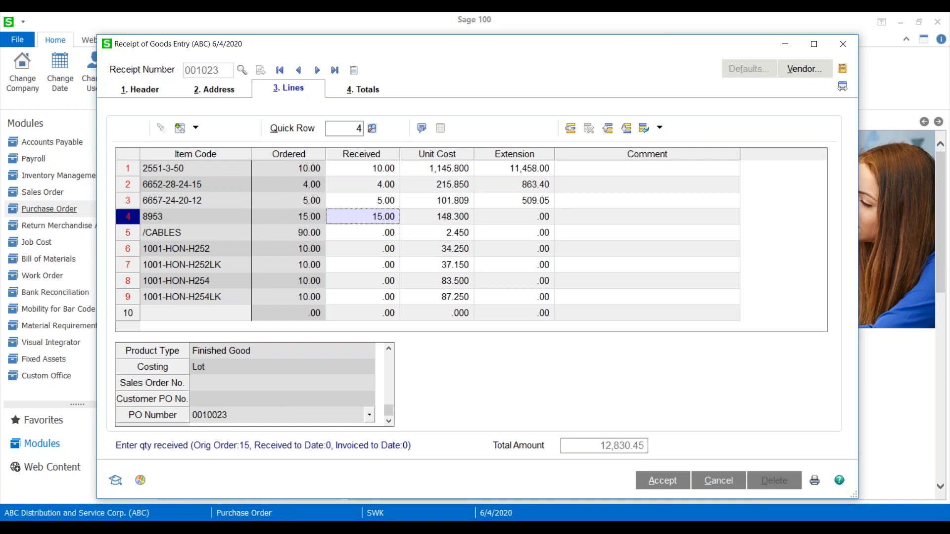
{"action": "key", "text": "Tab"}
{"action": "left_click", "coordinate": [353, 230]}
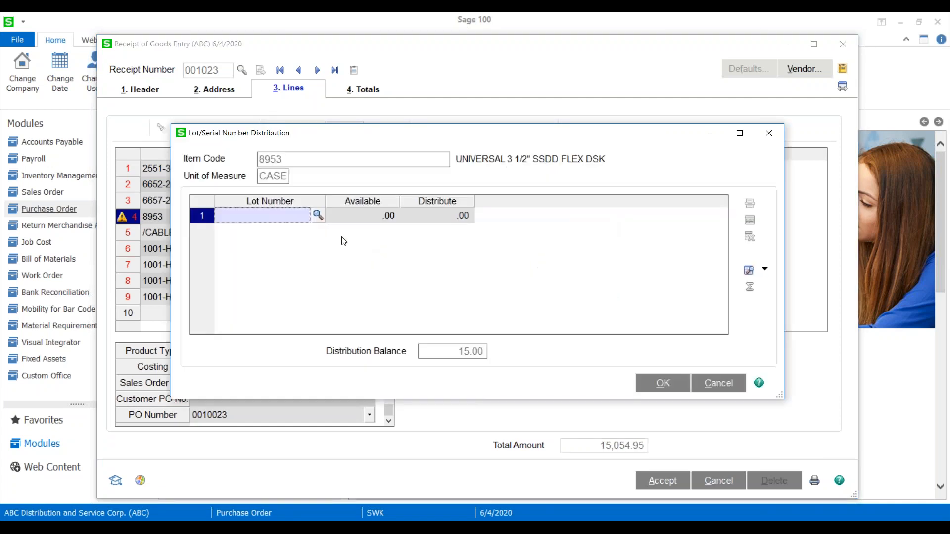
{"action": "type", "text": "20"}
{"action": "key", "text": "Tab"}
{"action": "left_click", "coordinate": [662, 383]}
Set the received quantity to 10 for both items 1001-HON-H252 and 1001-HON-H252LK.
{"action": "left_click", "coordinate": [433, 250]}
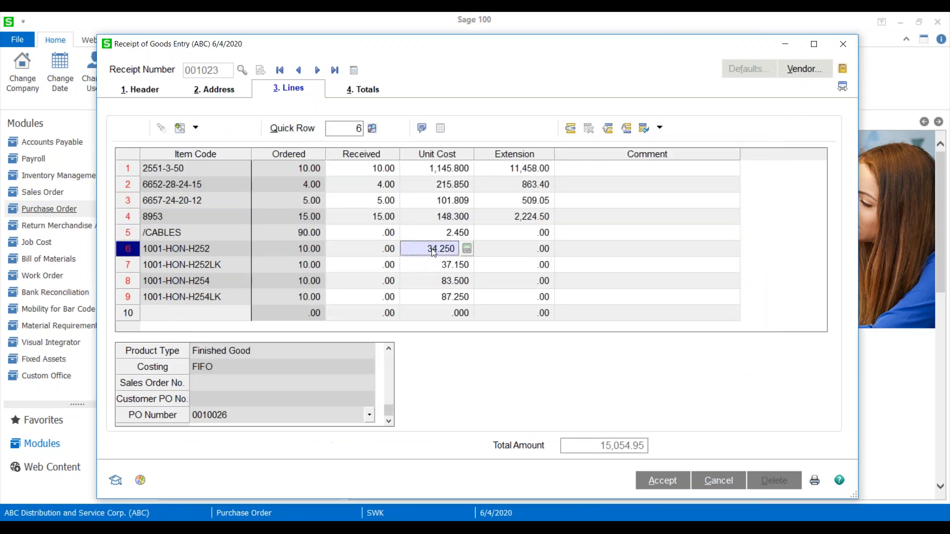
{"action": "left_click", "coordinate": [380, 250]}
{"action": "type", "text": "10"}
{"action": "key", "text": "Tab"}
{"action": "left_click", "coordinate": [382, 270]}
{"action": "type", "text": "10"}
{"action": "key", "text": "Tab"}
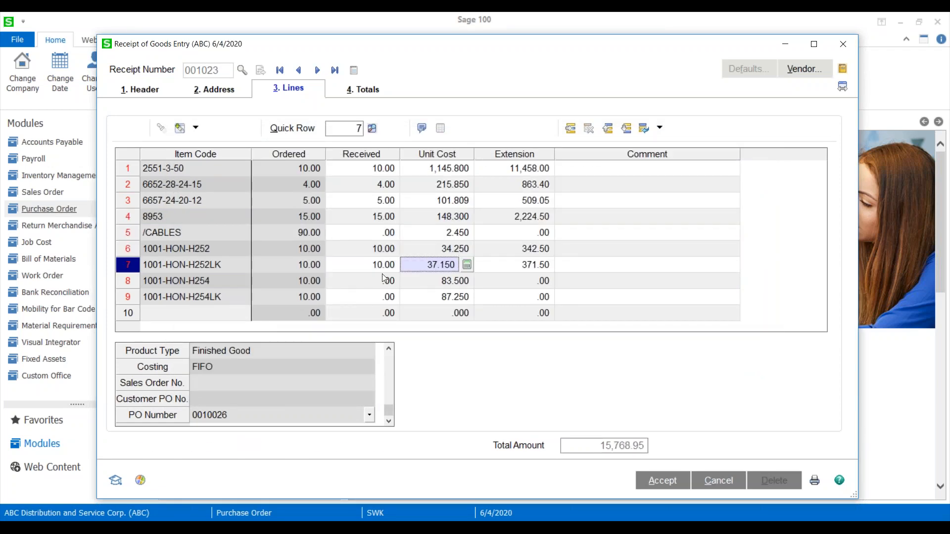
Set the received quantities to 10 for item 1001-HON-H254 and 5 for item 1001-HON-H254LK.
{"action": "left_click", "coordinate": [383, 281]}
{"action": "type", "text": "10"}
{"action": "key", "text": "Tab"}
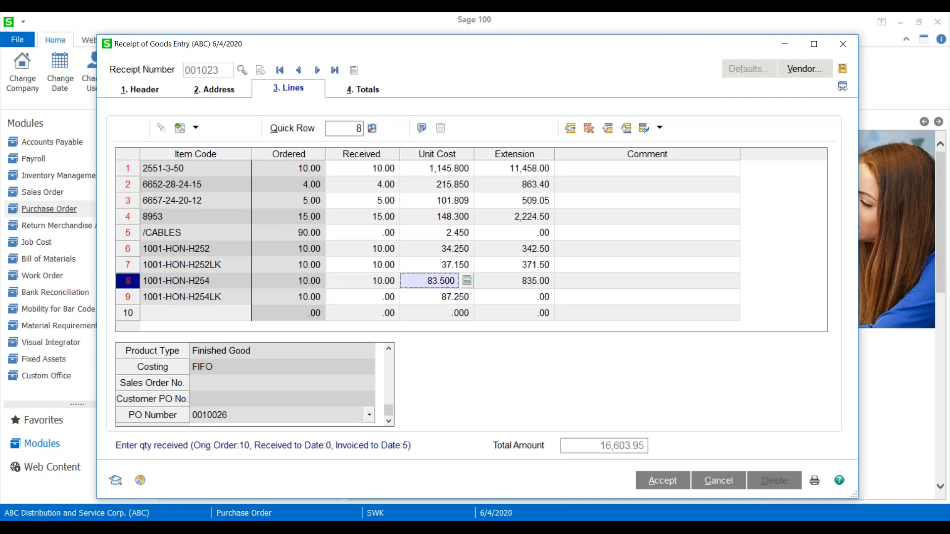
{"action": "left_click", "coordinate": [373, 297]}
{"action": "type", "text": "5"}
{"action": "key", "text": "Tab"}
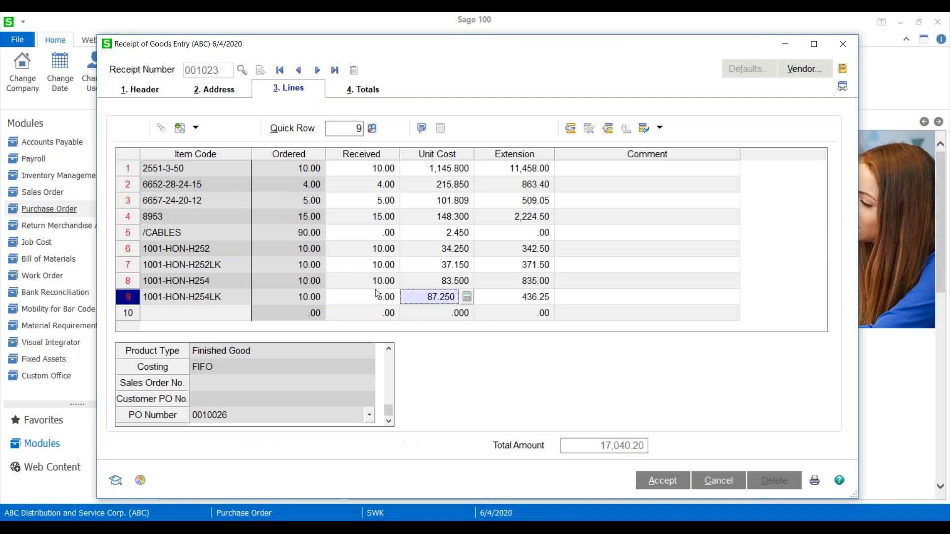
Accept the receipt and preview its daily receipt register with a purchase order posting date of 5/31/2025.
{"action": "left_click", "coordinate": [674, 486]}
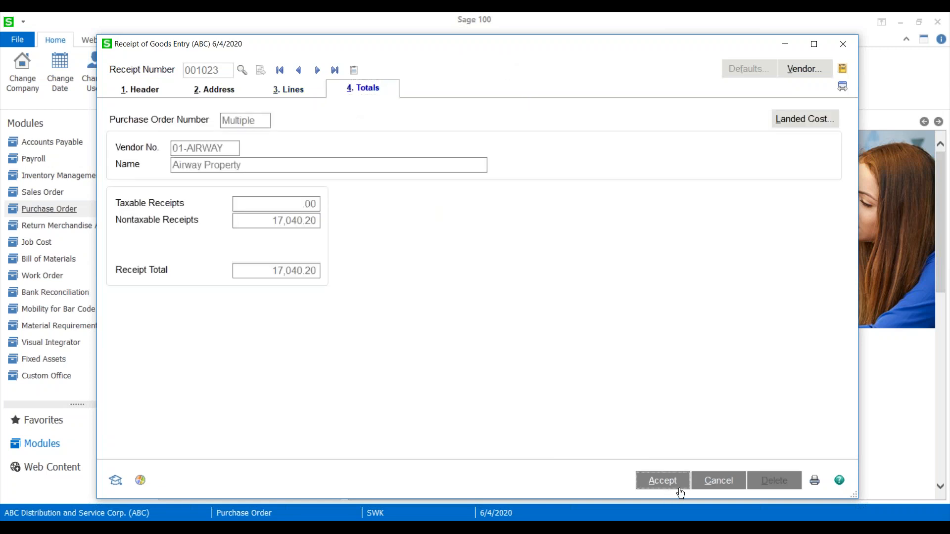
{"action": "left_click", "coordinate": [665, 483]}
{"action": "left_click", "coordinate": [815, 482]}
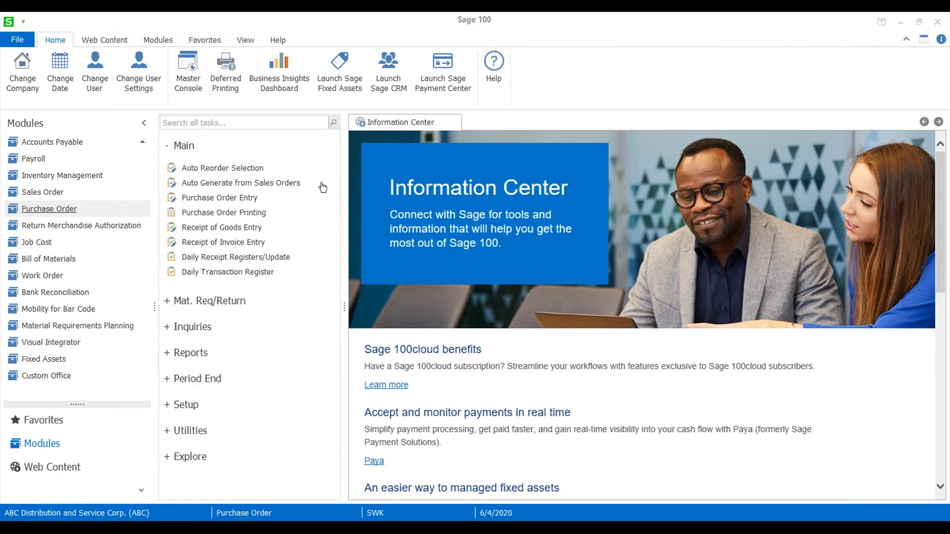
{"action": "type", "text": "5/31/2025"}
{"action": "key", "text": "Tab"}
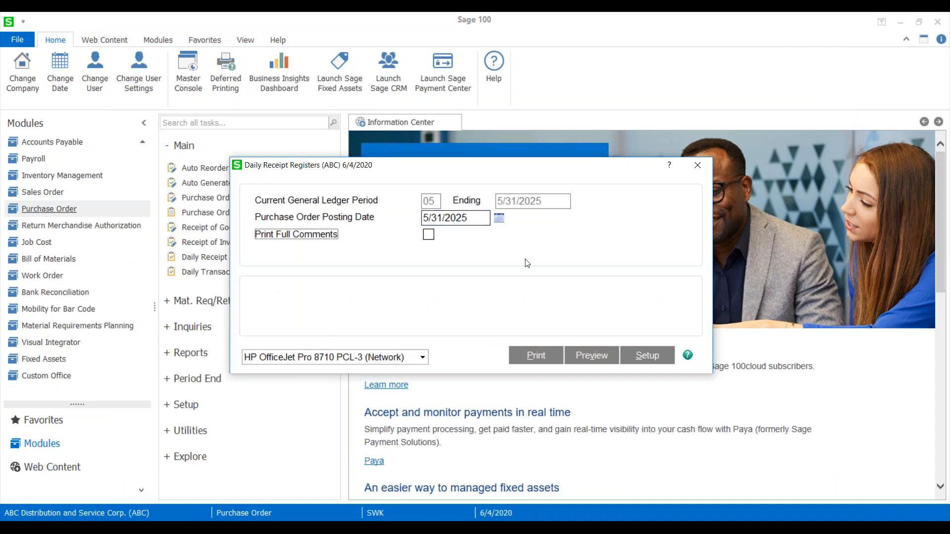
{"action": "left_click", "coordinate": [589, 359]}
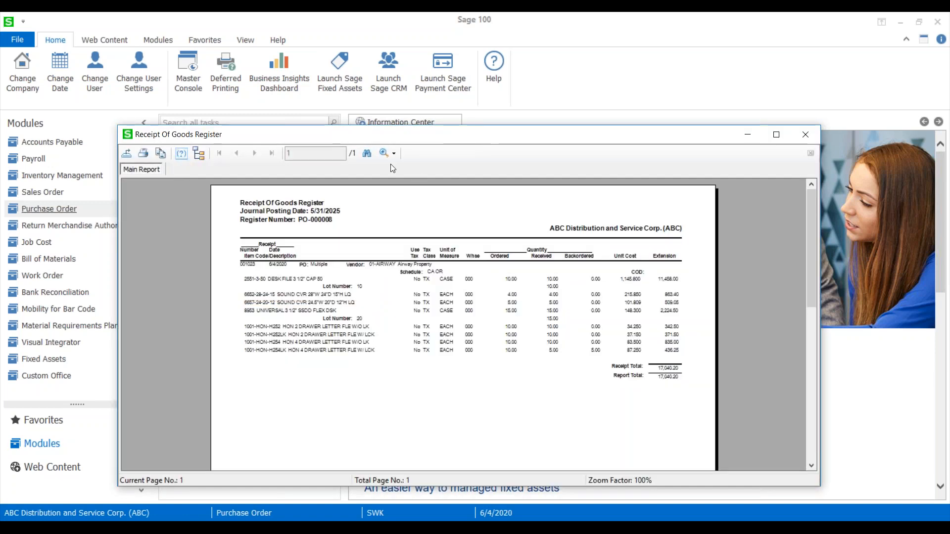
Review the Receipt Of Goods Register at 200% in a maximized preview, including its extensions and totals, and close it.
{"action": "left_click", "coordinate": [389, 154]}
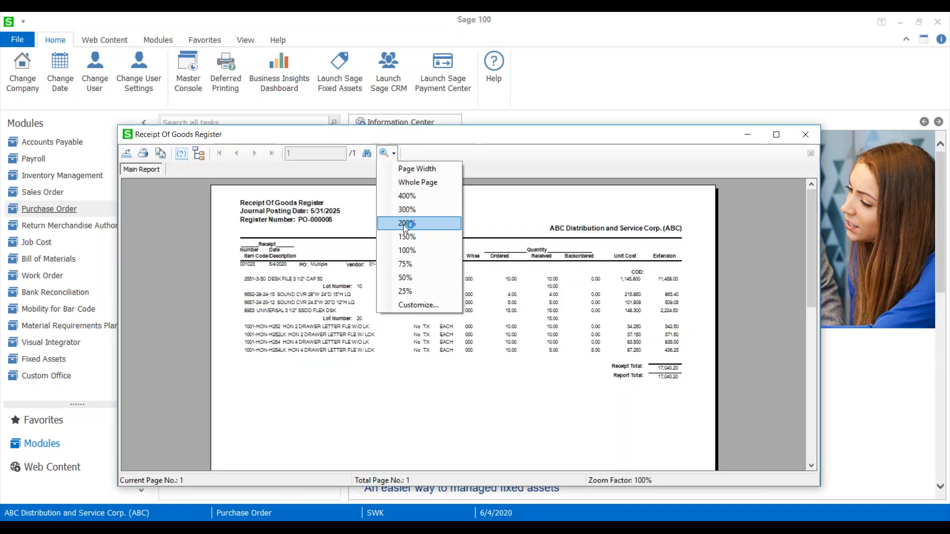
{"action": "left_click", "coordinate": [403, 223]}
{"action": "left_click_drag", "start_coordinate": [417, 140], "coordinate": [335, 27]}
{"action": "left_click", "coordinate": [695, 21]}
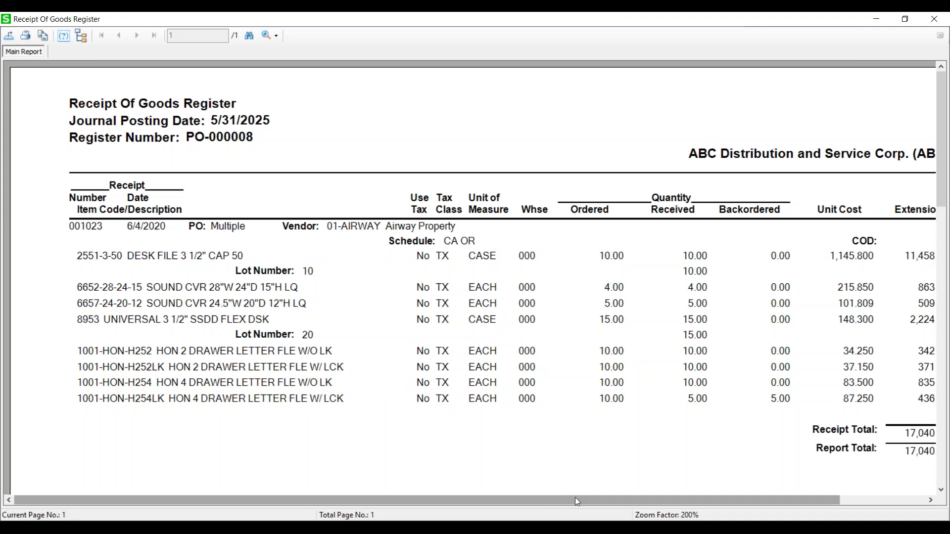
{"action": "left_click_drag", "start_coordinate": [580, 499], "coordinate": [727, 497]}
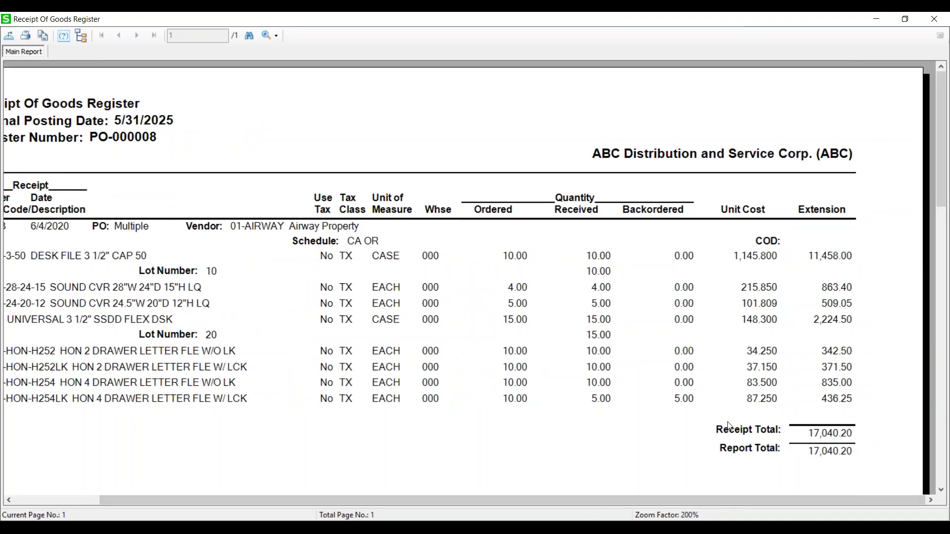
{"action": "left_click", "coordinate": [927, 18]}
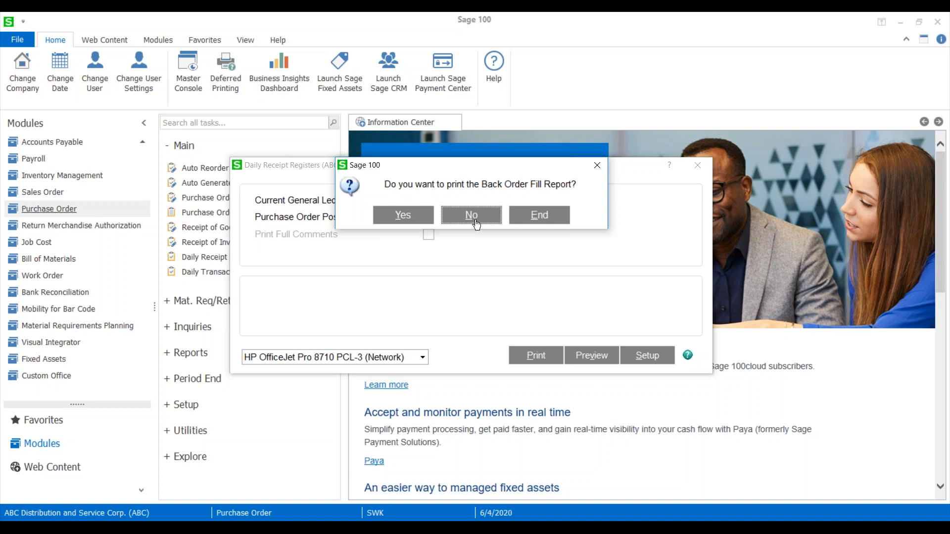
Update the receipt register without printing the Back Order Fill Report or the Daily Transaction Register.
{"action": "left_click", "coordinate": [476, 216]}
{"action": "left_click", "coordinate": [433, 222]}
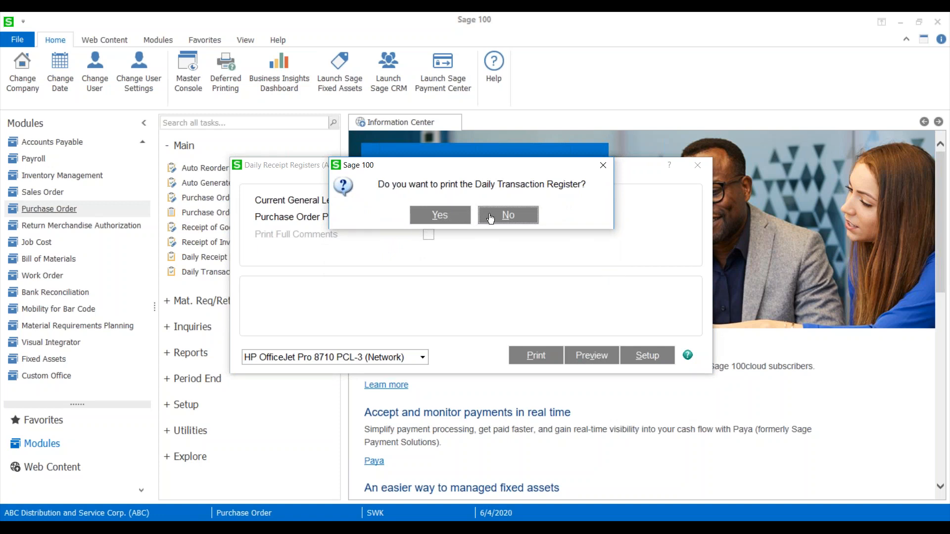
{"action": "left_click", "coordinate": [491, 217]}
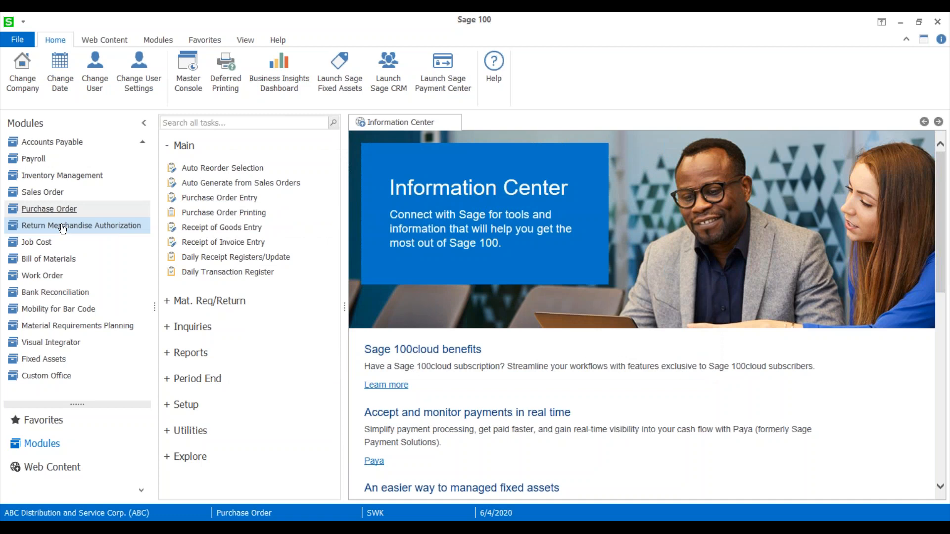
Start a receipt of invoice for the first of the two received Airway Property purchase orders, with invoice number 13246546.
{"action": "left_click", "coordinate": [198, 243]}
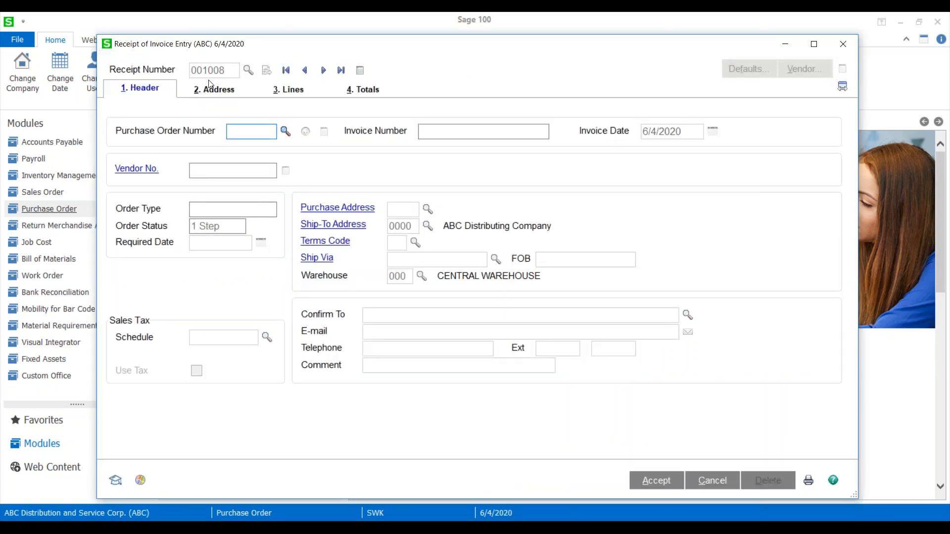
{"action": "type", "text": "10023"}
{"action": "key", "text": "Tab"}
{"action": "type", "text": "13246546"}
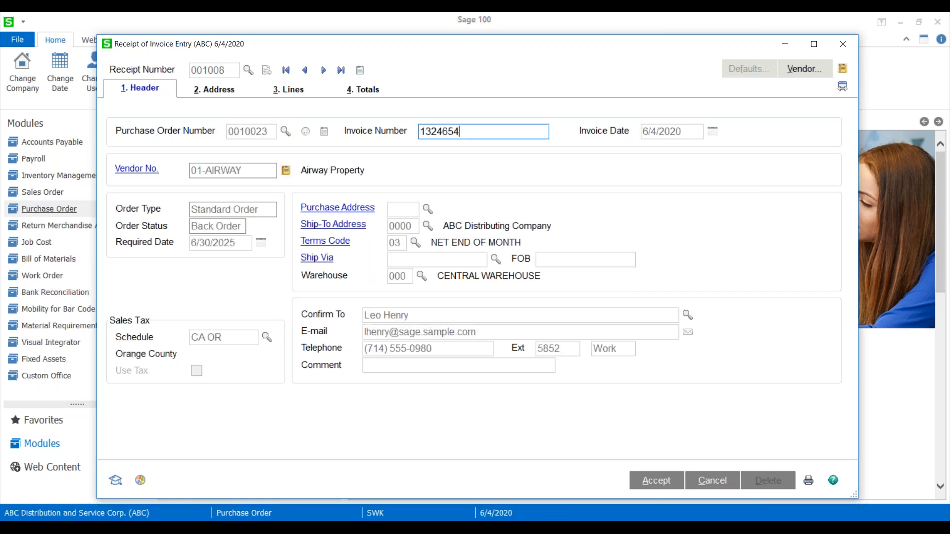
{"action": "key", "text": "Tab"}
Apply the vendor's other open purchase order, 0010026, to the same invoice together with 0010023.
{"action": "left_click", "coordinate": [305, 132]}
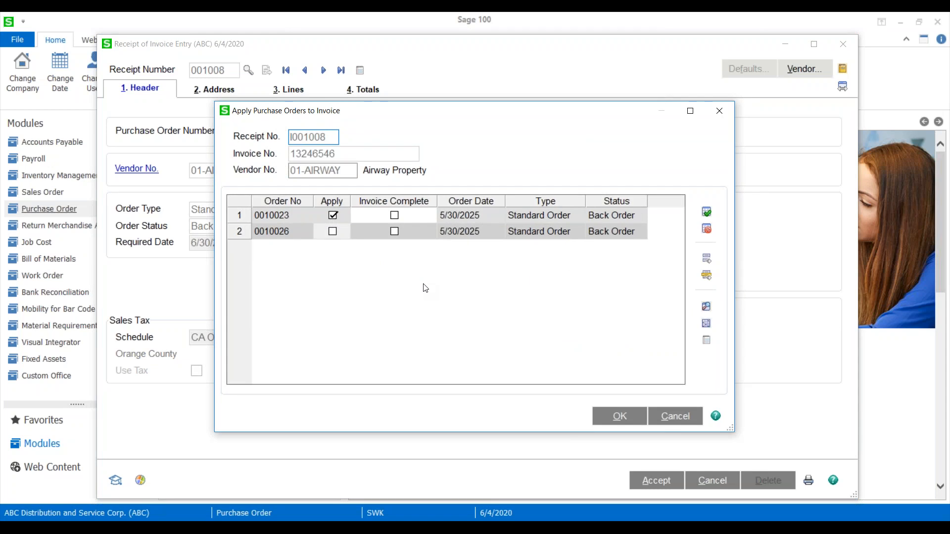
{"action": "left_click", "coordinate": [332, 232]}
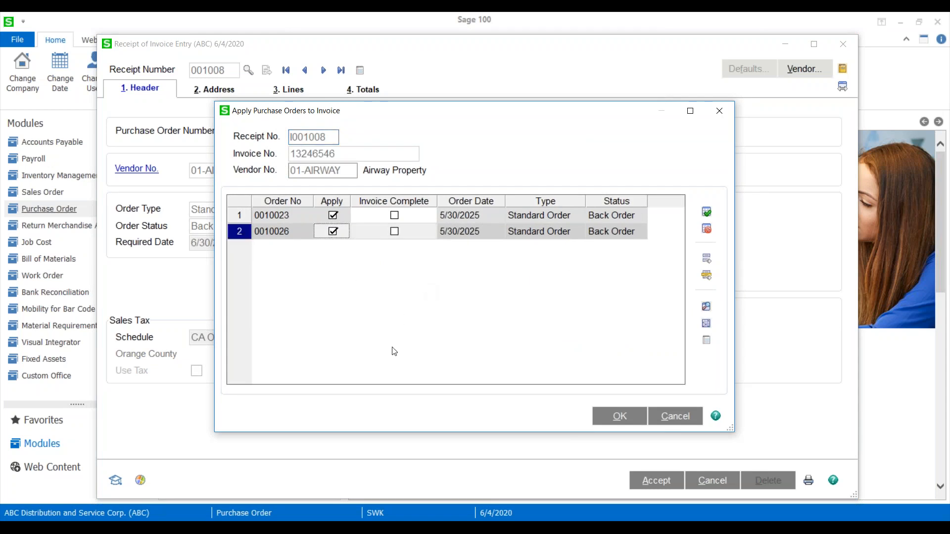
{"action": "left_click", "coordinate": [607, 418]}
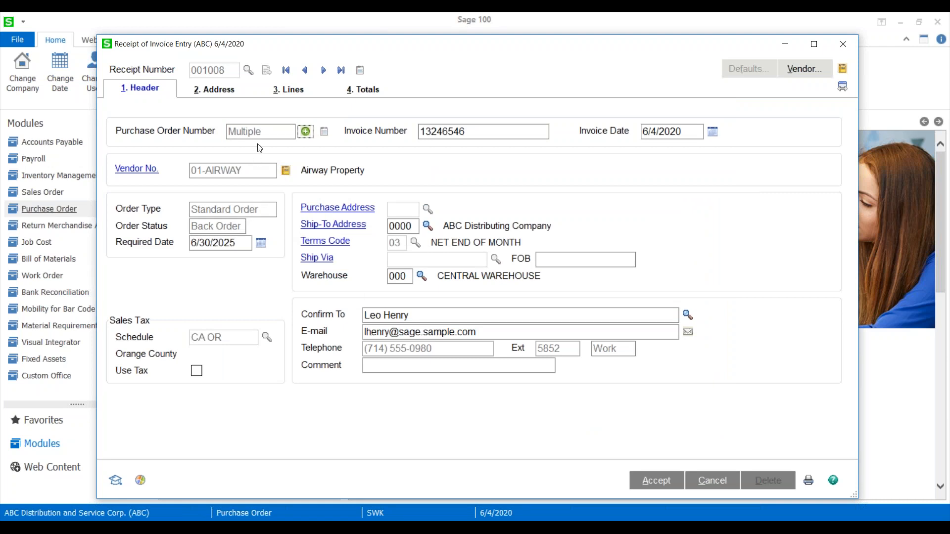
Review the invoice's combined item lines from both purchase orders, including ordered and invoiced quantities, unit costs and the total amount.
{"action": "left_click", "coordinate": [220, 91]}
{"action": "left_click", "coordinate": [297, 90]}
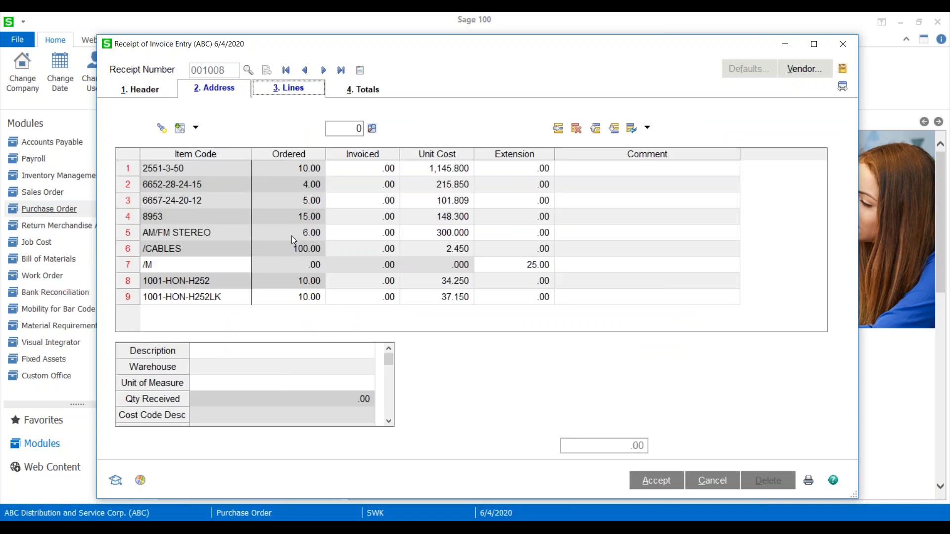
{"action": "scroll", "coordinate": [344, 292], "scroll_direction": "up", "scroll_amount": 1}
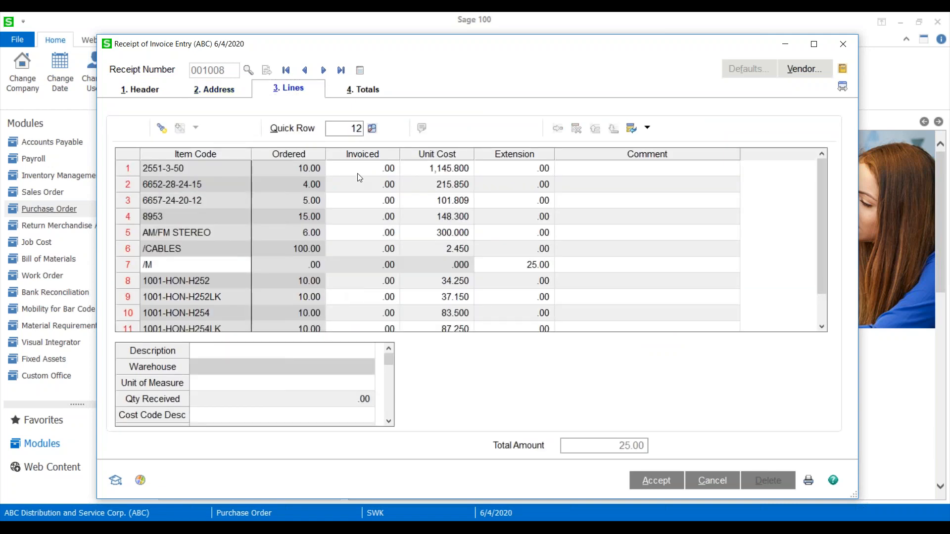
{"action": "scroll", "coordinate": [390, 370], "scroll_direction": "down", "scroll_amount": 4}
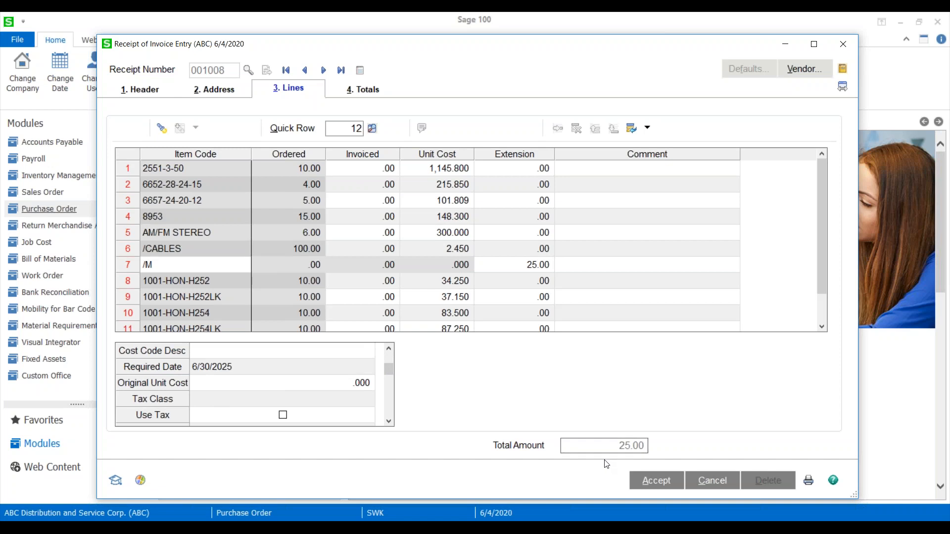
{"action": "scroll", "coordinate": [380, 303], "scroll_direction": "down", "scroll_amount": 1}
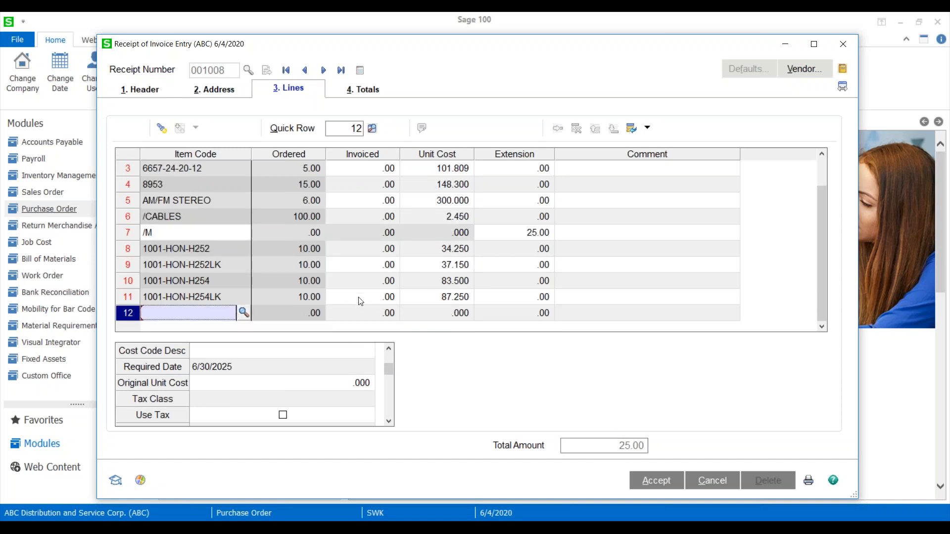
Close the receipt of invoice entry and save its changes.
{"action": "left_click_drag", "start_coordinate": [523, 51], "coordinate": [451, 45]}
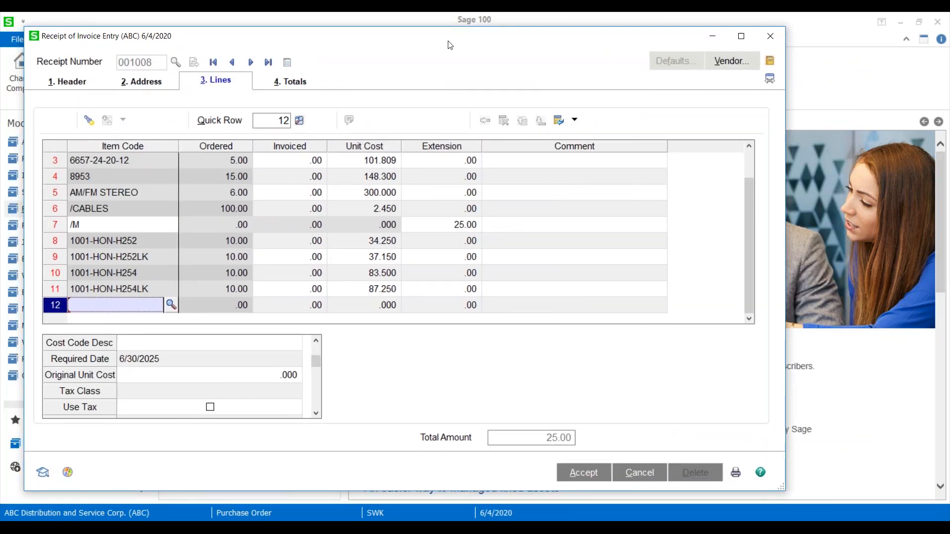
{"action": "left_click_drag", "start_coordinate": [630, 35], "coordinate": [585, 41]}
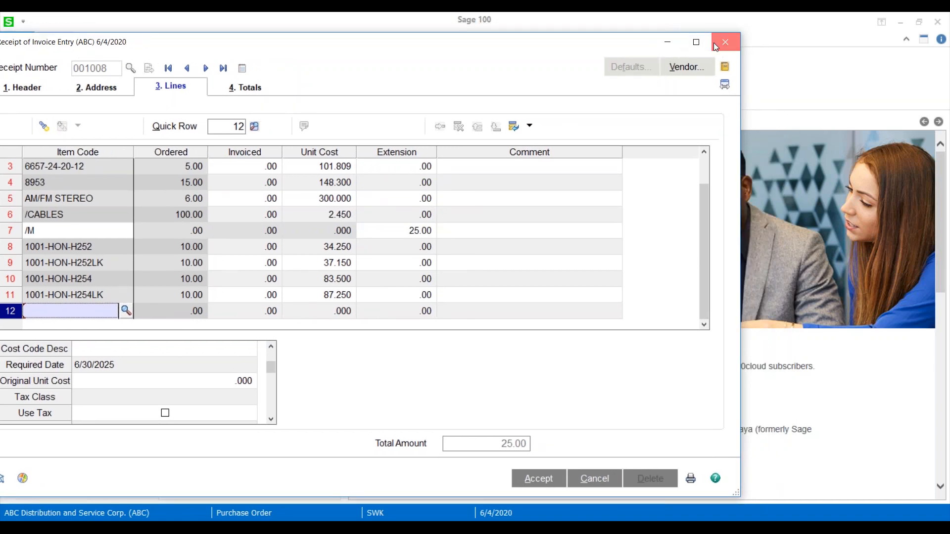
{"action": "left_click", "coordinate": [714, 45]}
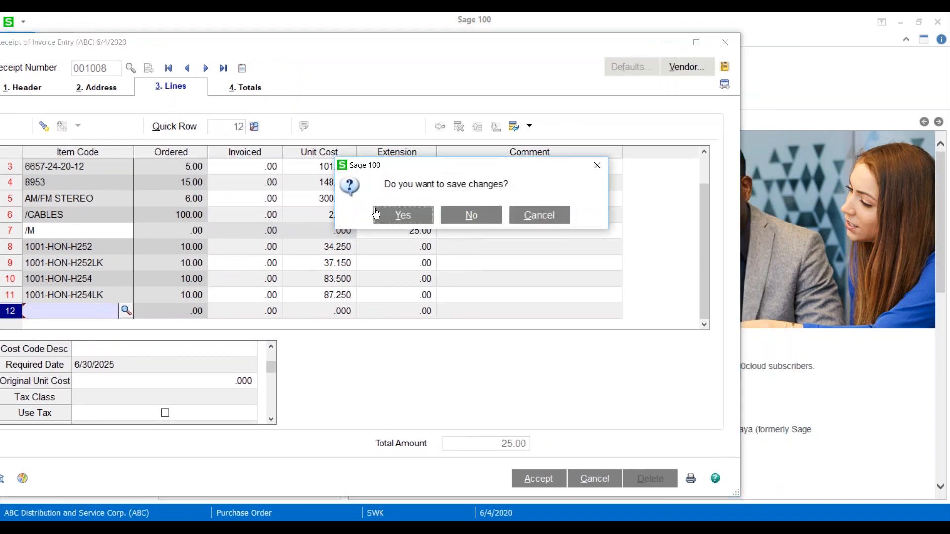
{"action": "left_click", "coordinate": [403, 215]}
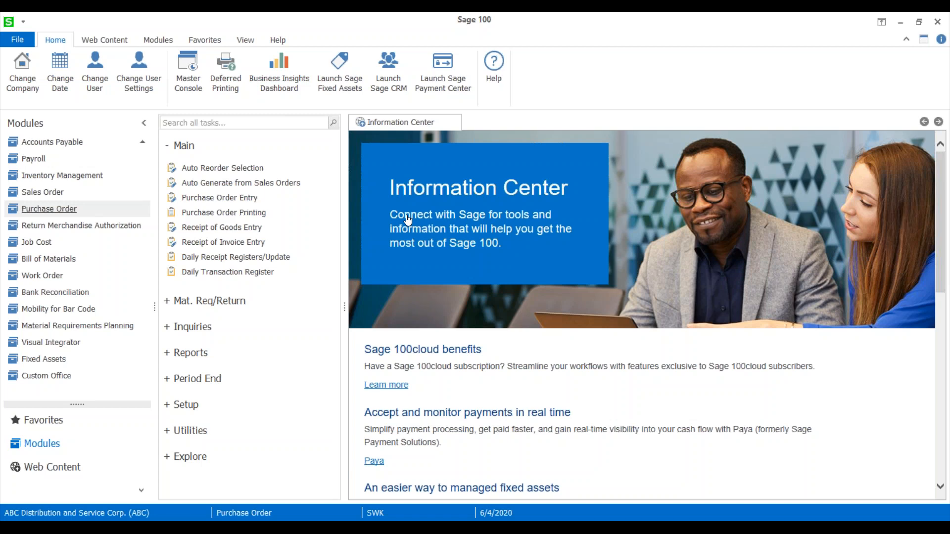
Open the Inventory Management options and review the additional lot/serial expiration settings.
{"action": "left_click", "coordinate": [41, 182]}
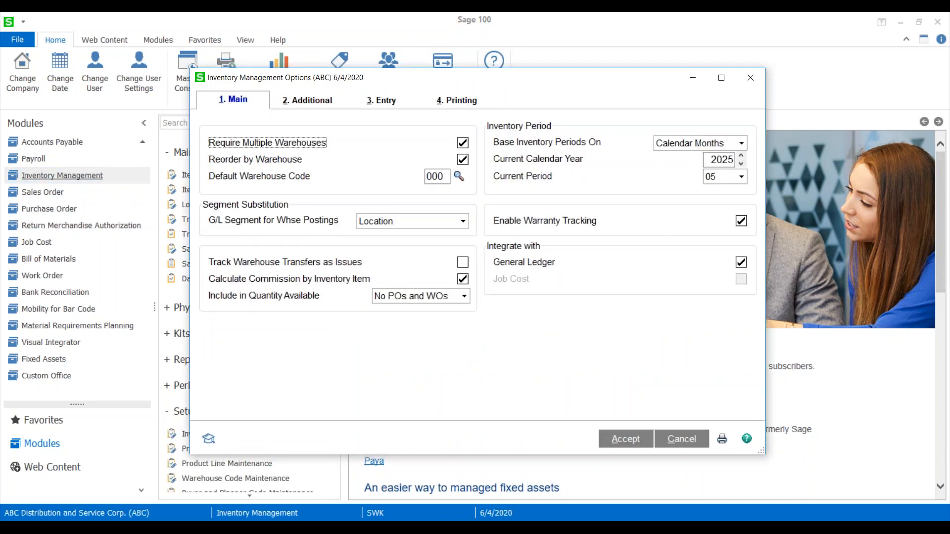
{"action": "left_click", "coordinate": [301, 100]}
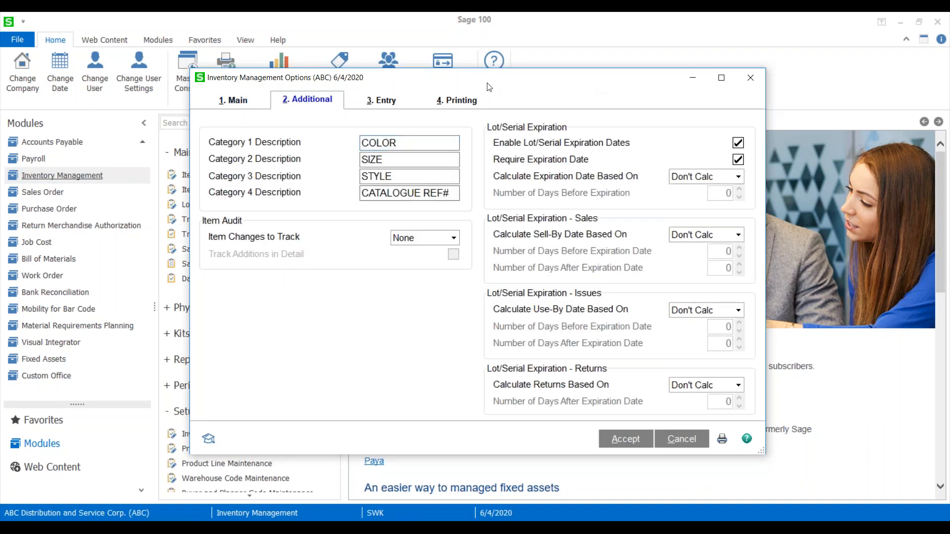
{"action": "left_click_drag", "start_coordinate": [499, 87], "coordinate": [388, 76]}
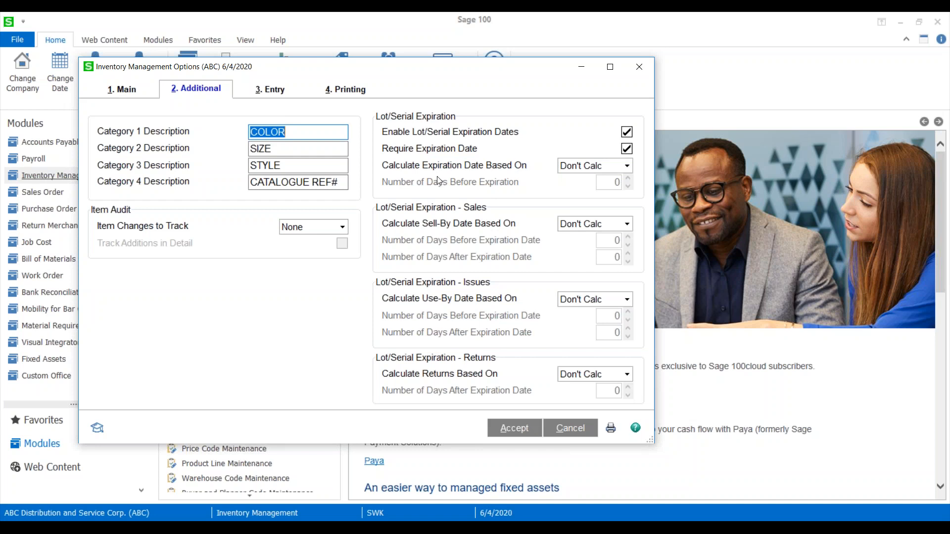
Try Days and Months as the basis for calculating the lot/serial expiration date, restore Don't Calc, and accept the options.
{"action": "left_click", "coordinate": [626, 167]}
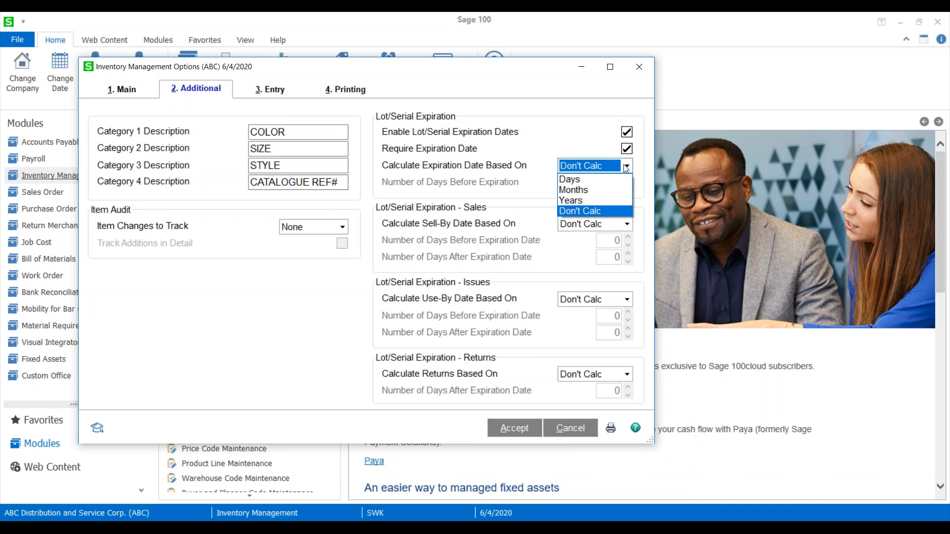
{"action": "left_click", "coordinate": [570, 179]}
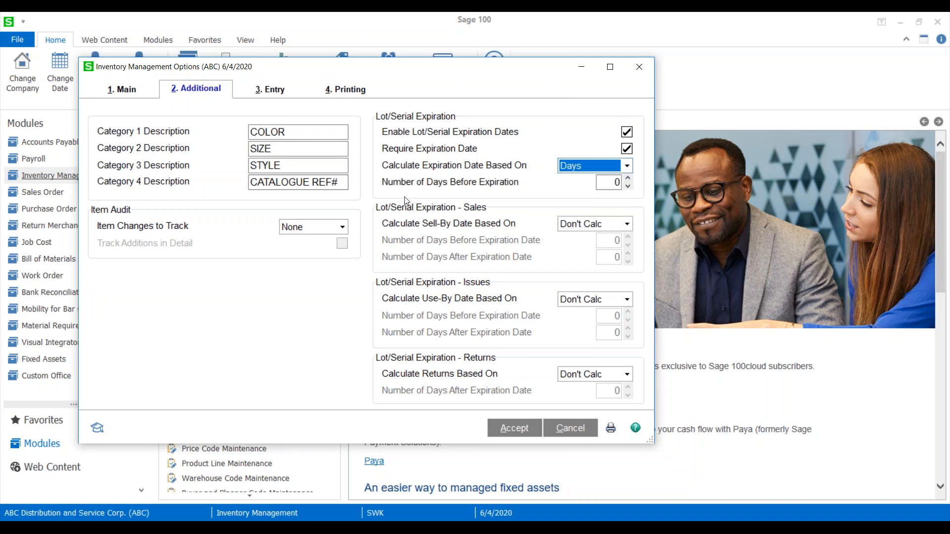
{"action": "left_click", "coordinate": [603, 171]}
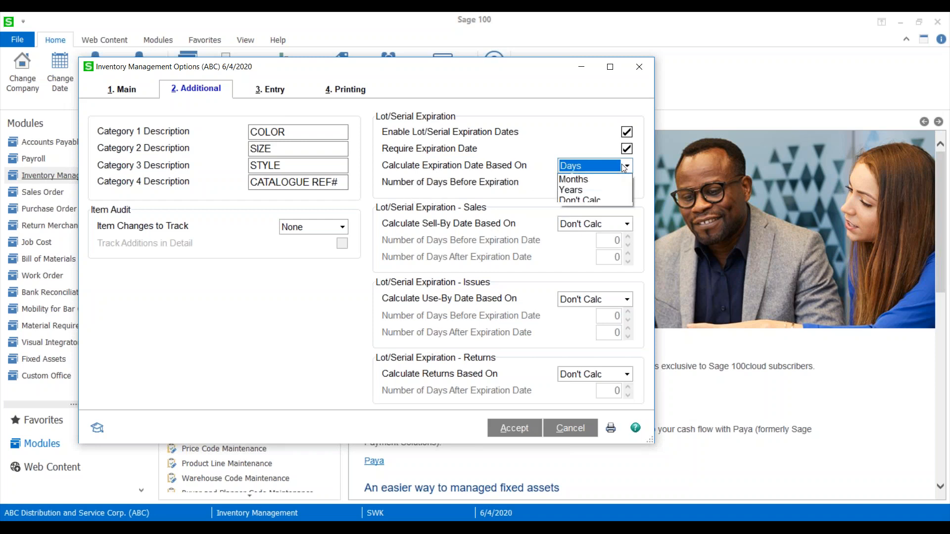
{"action": "left_click", "coordinate": [572, 189]}
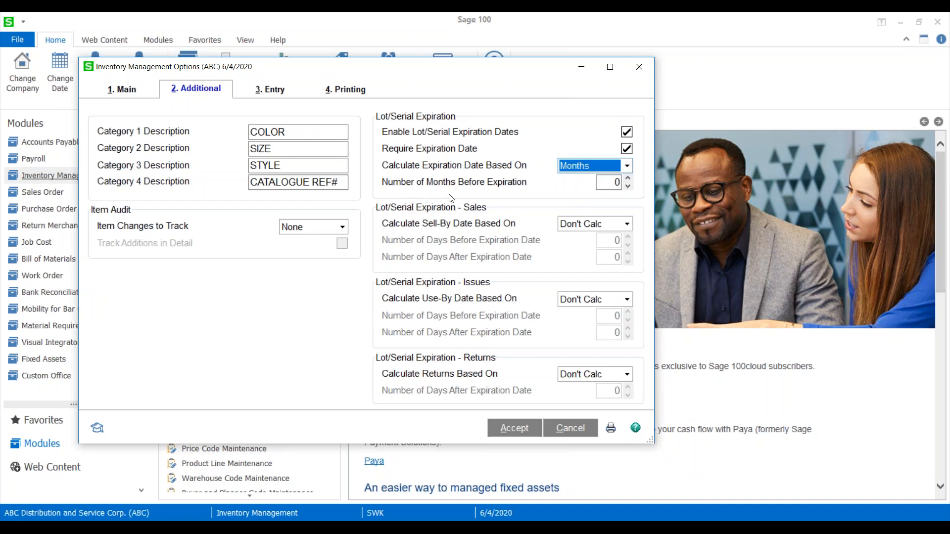
{"action": "left_click", "coordinate": [604, 171]}
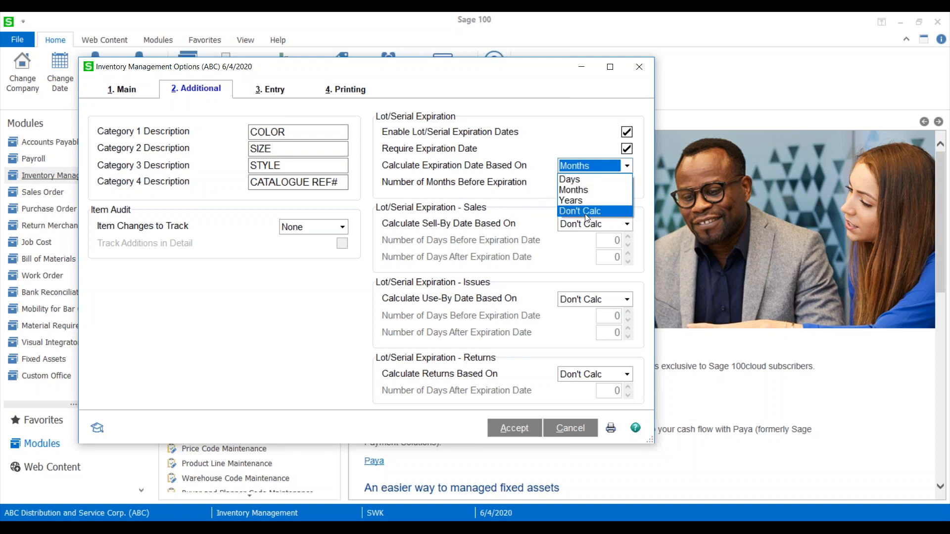
{"action": "left_click", "coordinate": [586, 211]}
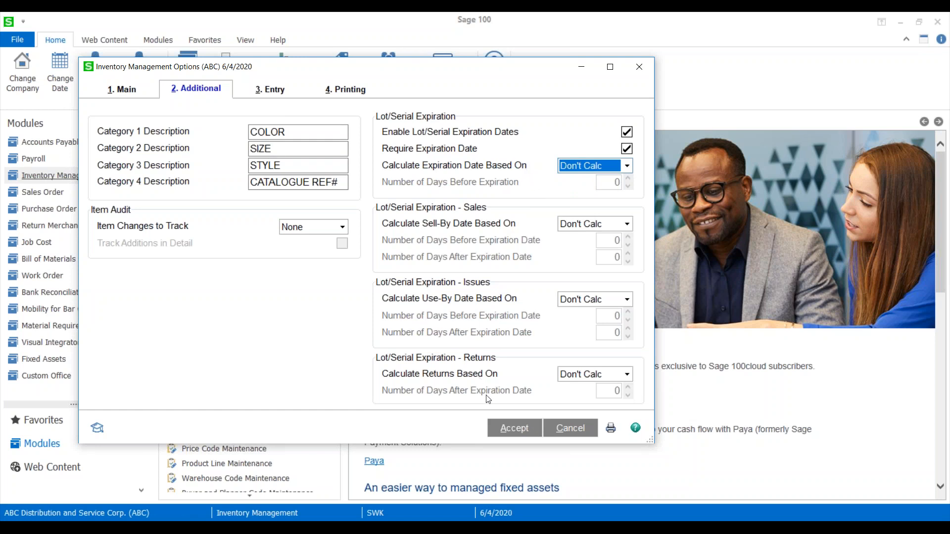
{"action": "left_click", "coordinate": [519, 429]}
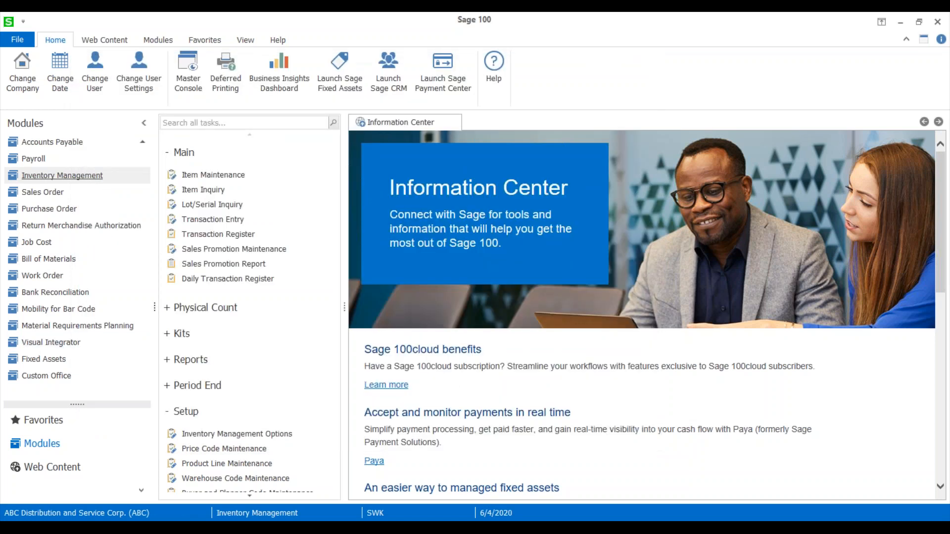
Review the lot/serial expiration settings of the Cables & Accessories product line in Product Line Maintenance.
{"action": "scroll", "coordinate": [227, 399], "scroll_direction": "down", "scroll_amount": 2}
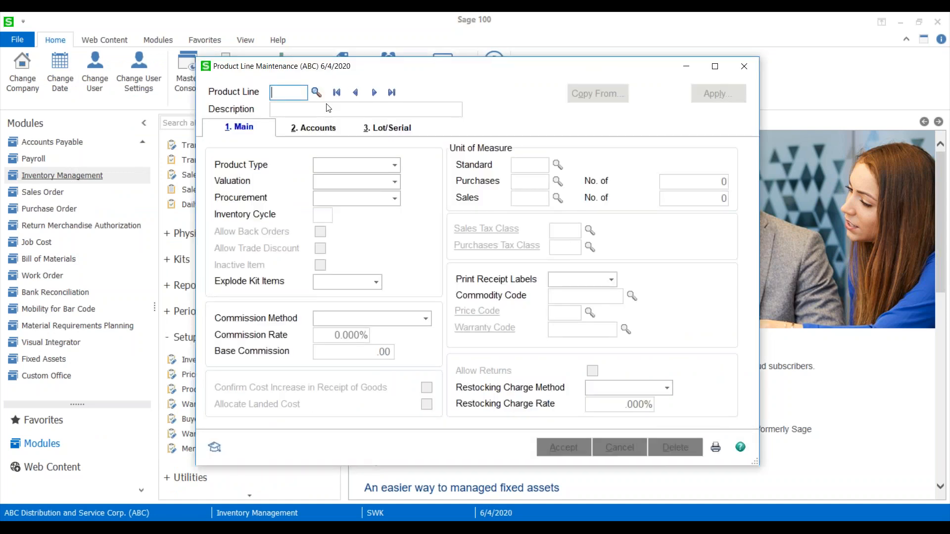
{"action": "left_click", "coordinate": [374, 93]}
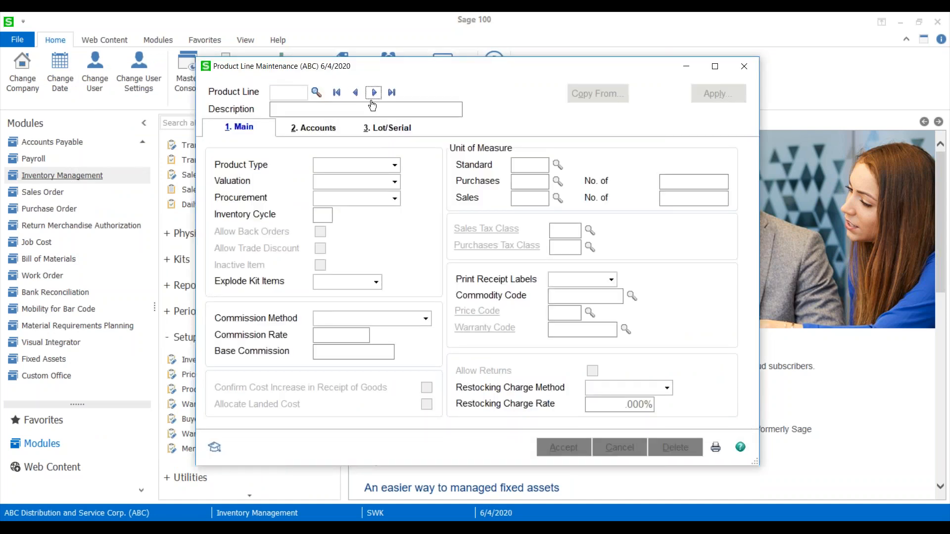
{"action": "left_click", "coordinate": [401, 134]}
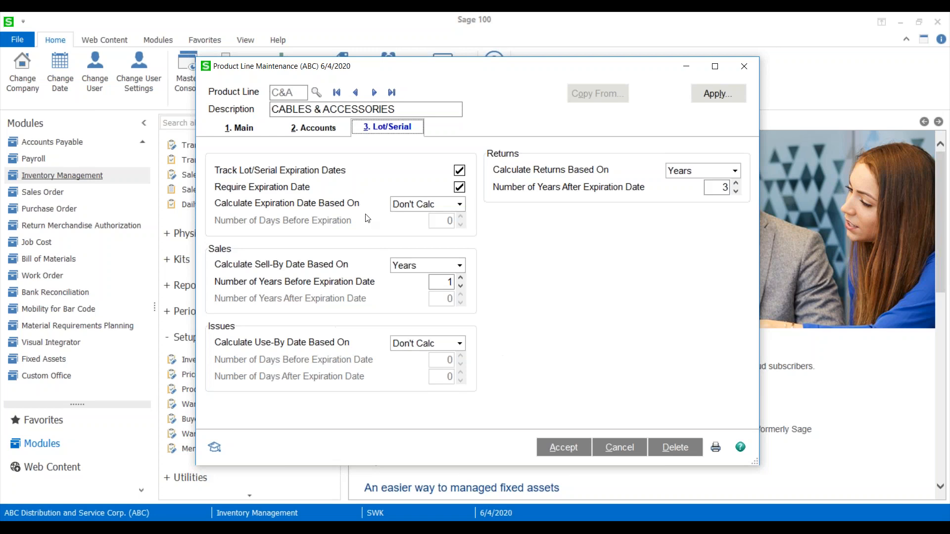
{"action": "left_click", "coordinate": [742, 66]}
Look up item 8983 in Item Maintenance and read its extended description text.
{"action": "scroll", "coordinate": [225, 309], "scroll_direction": "up", "scroll_amount": 3}
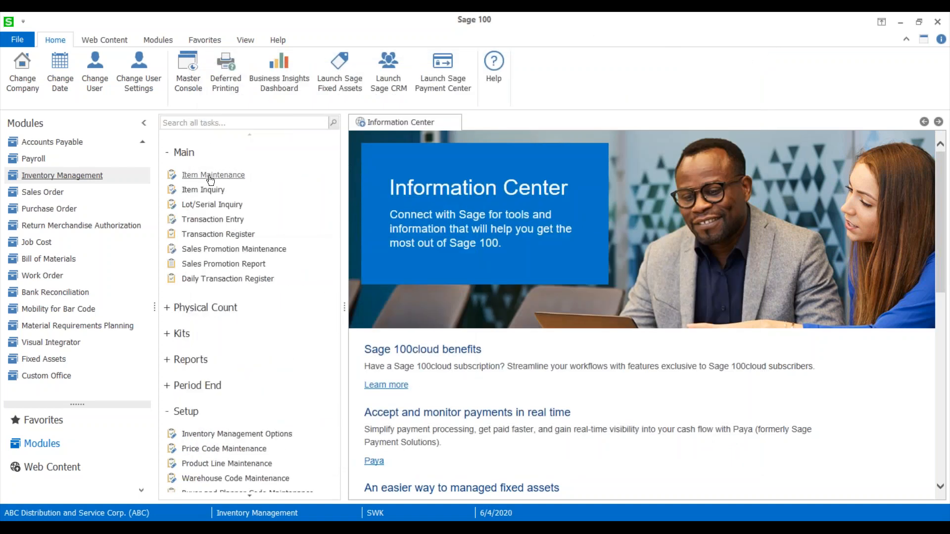
{"action": "left_click", "coordinate": [188, 235]}
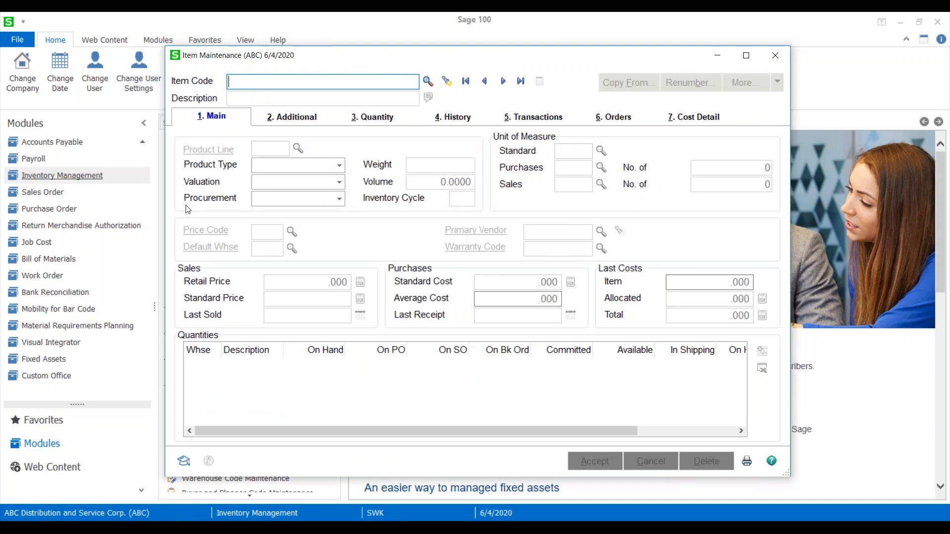
{"action": "left_click", "coordinate": [436, 87]}
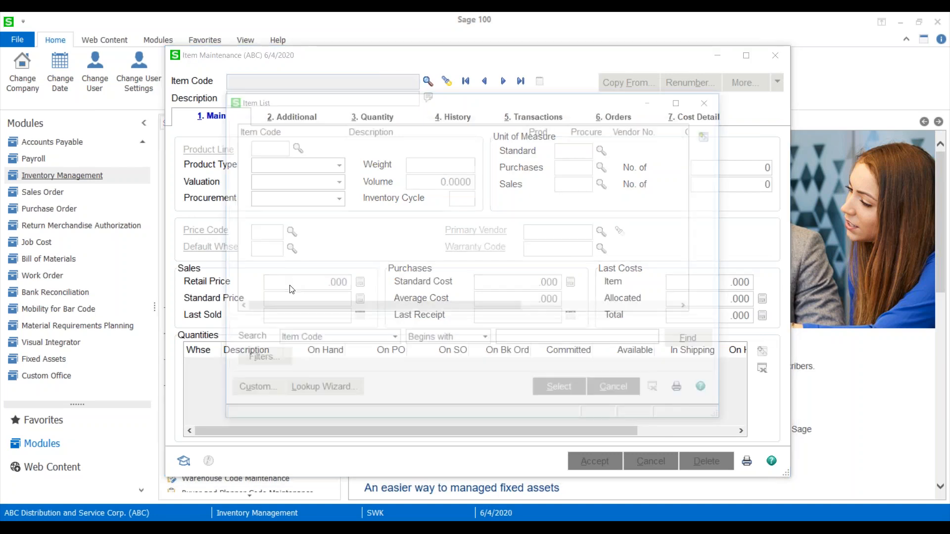
{"action": "scroll", "coordinate": [306, 297], "scroll_direction": "down", "scroll_amount": 2}
{"action": "left_click", "coordinate": [249, 166]}
{"action": "double_click", "coordinate": [249, 167]}
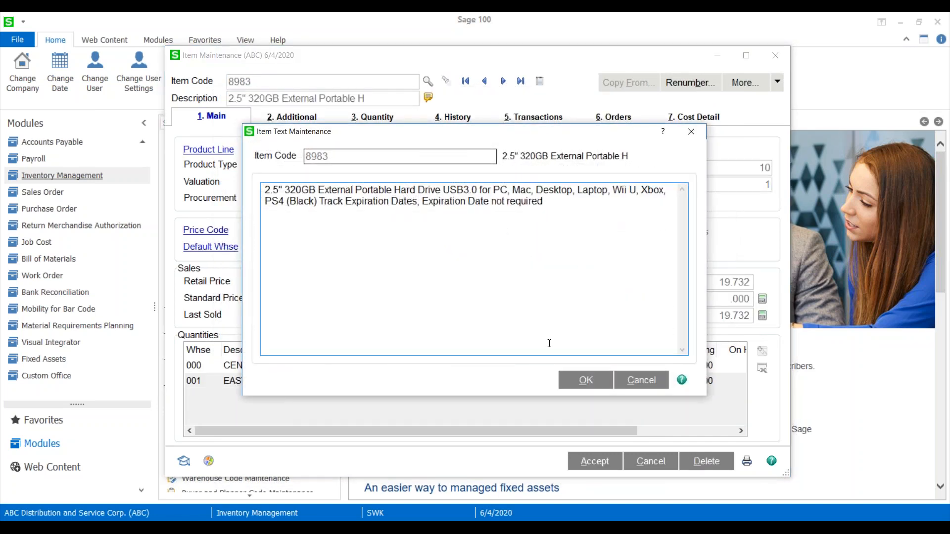
{"action": "left_click", "coordinate": [596, 385]}
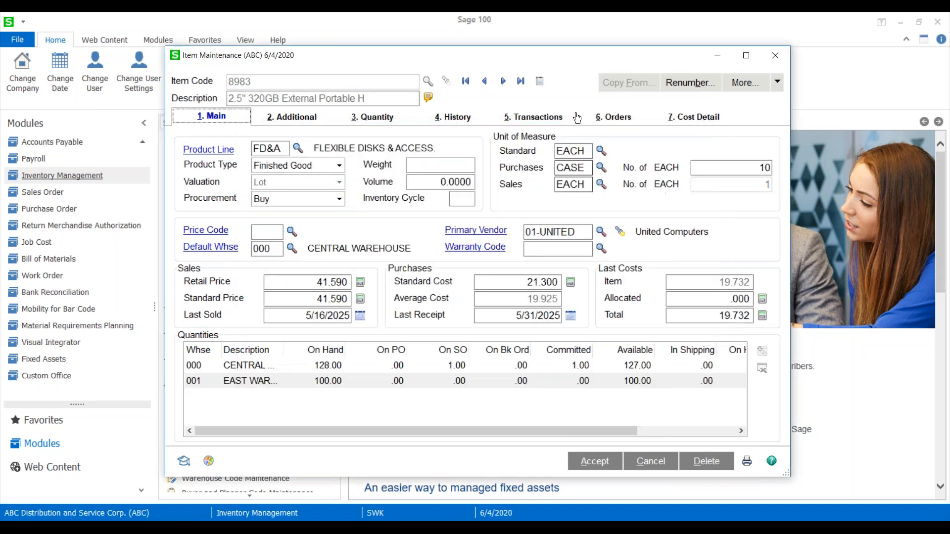
Review the lot/serial expiration settings of item 8983.
{"action": "left_click_drag", "start_coordinate": [538, 63], "coordinate": [447, 57]}
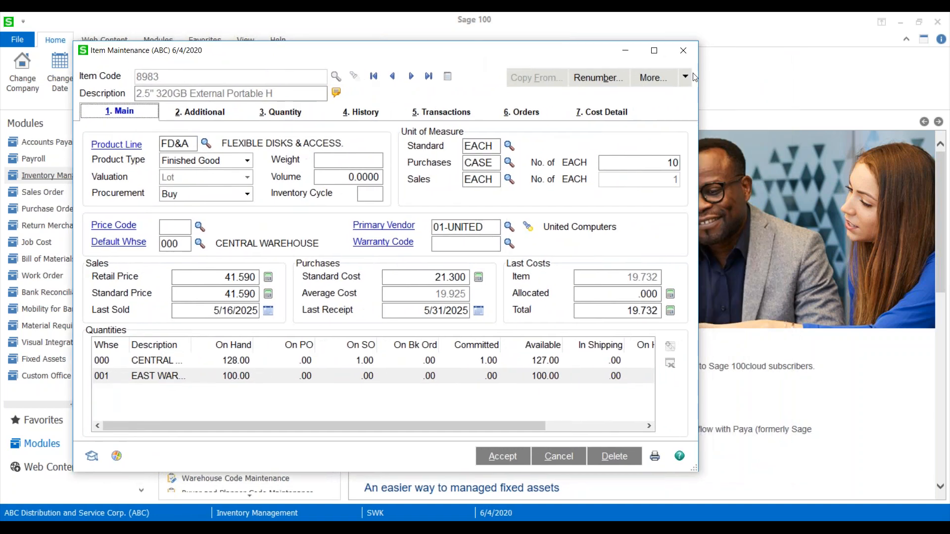
{"action": "left_click", "coordinate": [685, 76]}
{"action": "left_click", "coordinate": [669, 189]}
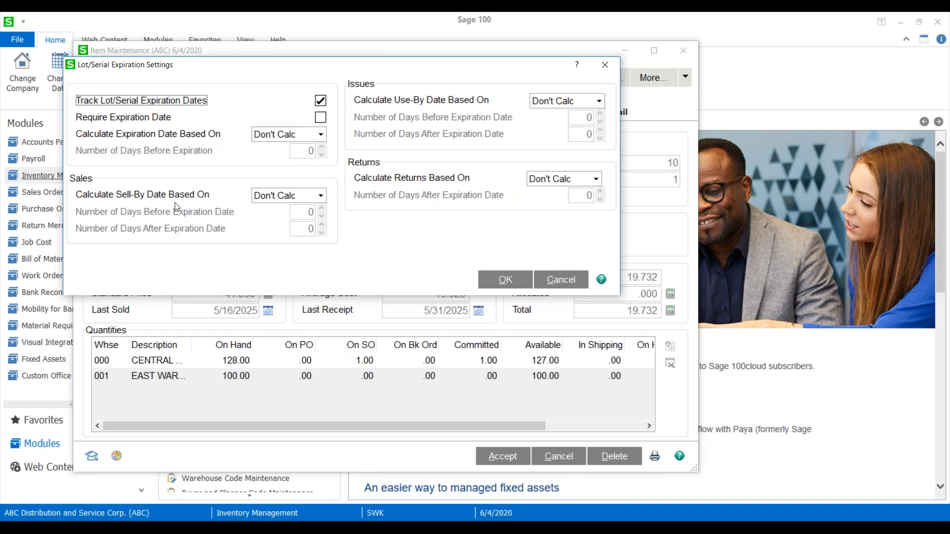
{"action": "left_click", "coordinate": [503, 279]}
Review the extended description and lot/serial expiration settings of item 8984, and close Item Maintenance.
{"action": "left_click", "coordinate": [411, 76]}
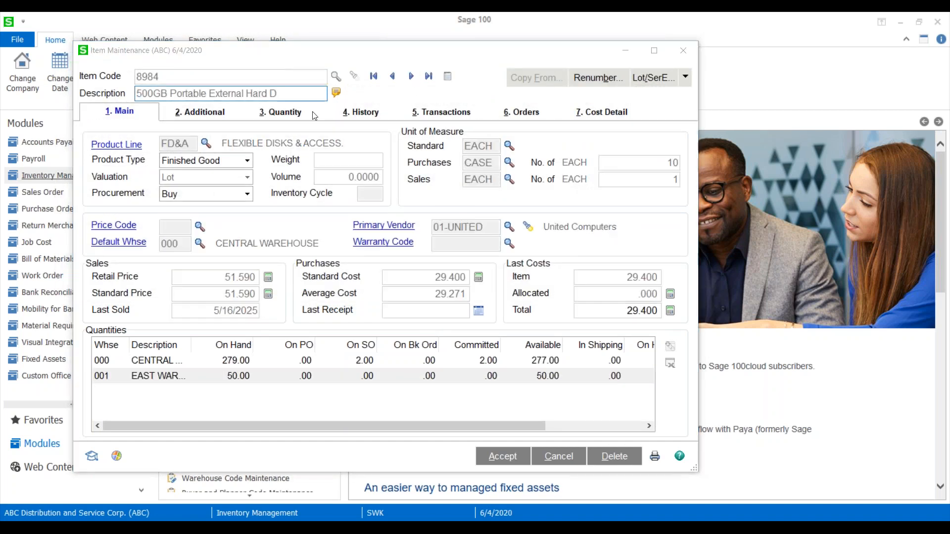
{"action": "left_click", "coordinate": [336, 92]}
{"action": "left_click", "coordinate": [582, 380]}
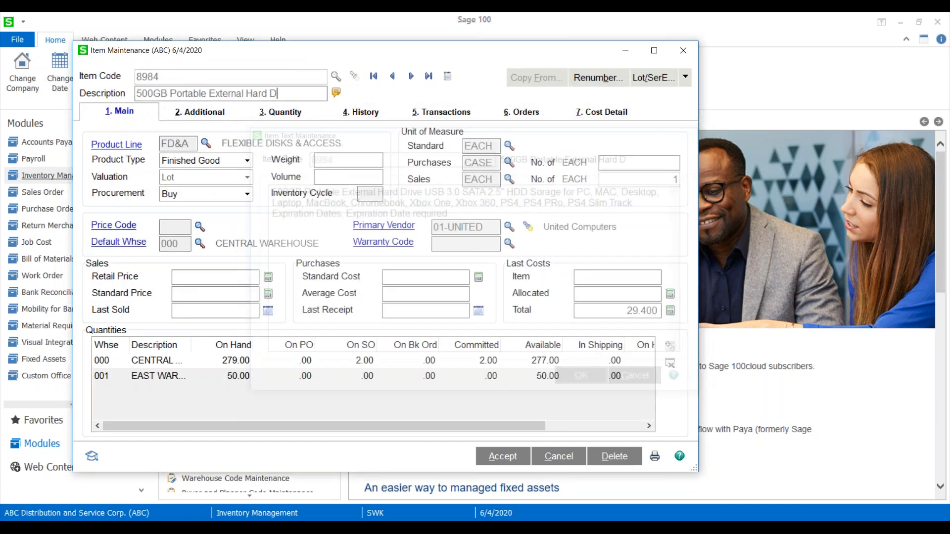
{"action": "left_click", "coordinate": [653, 78]}
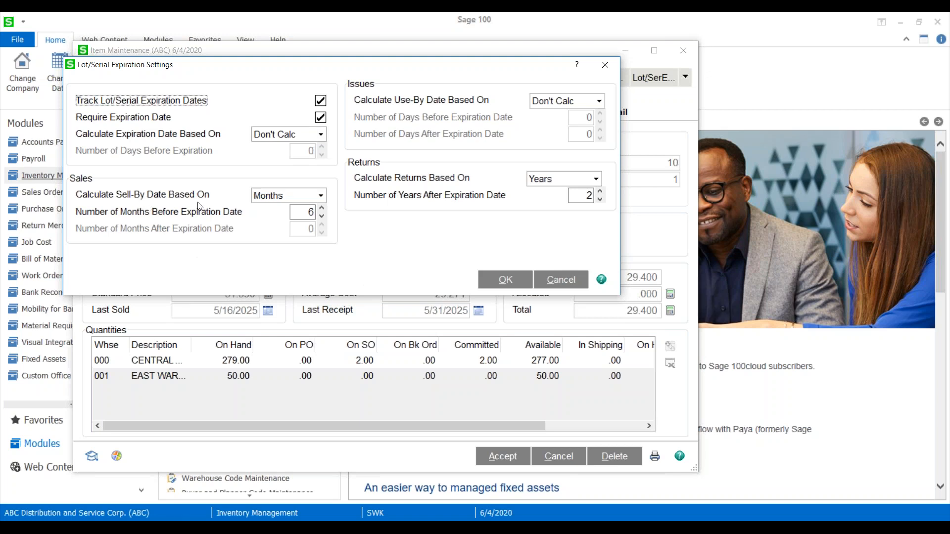
{"action": "left_click", "coordinate": [305, 207]}
{"action": "left_click", "coordinate": [606, 66]}
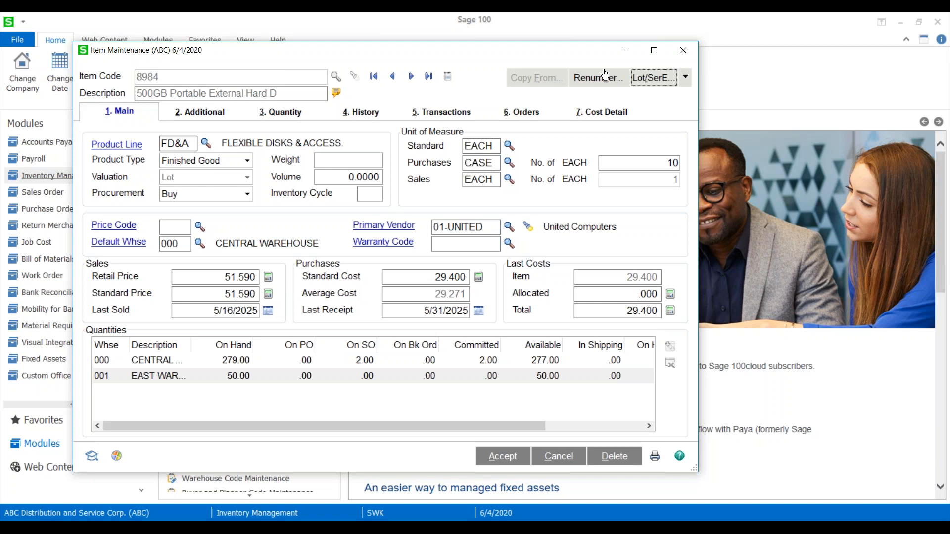
{"action": "left_click", "coordinate": [662, 52]}
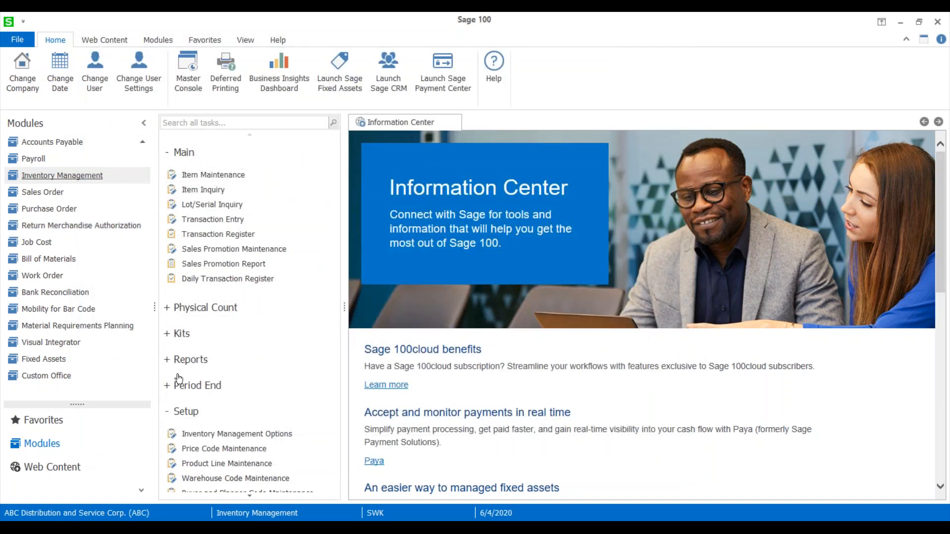
Start a new inventory transaction entry of type Receipts with the next available entry number.
{"action": "left_click", "coordinate": [217, 220]}
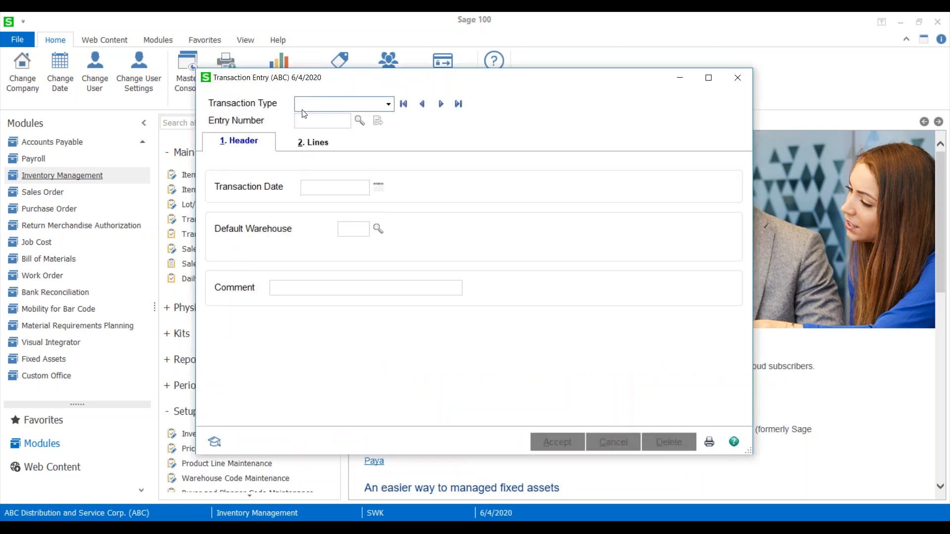
{"action": "left_click", "coordinate": [347, 99]}
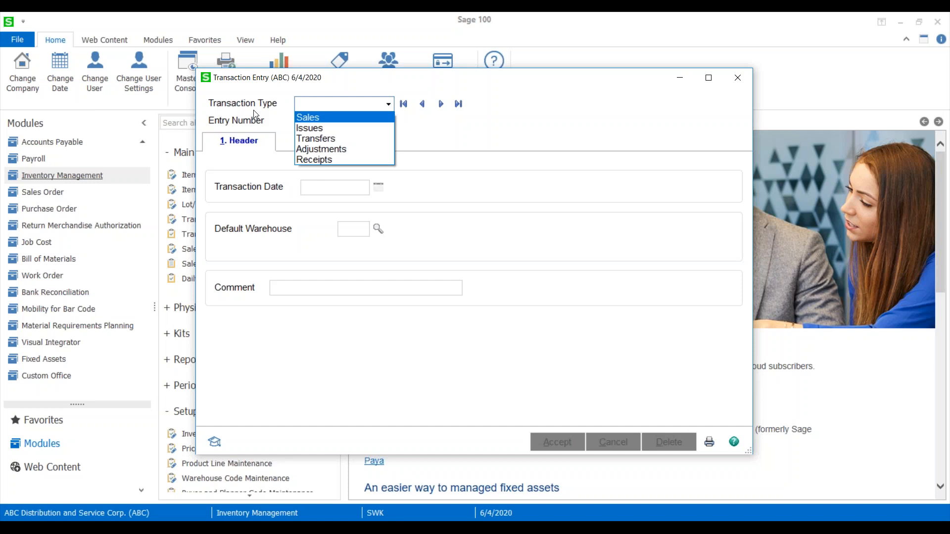
{"action": "left_click", "coordinate": [320, 159]}
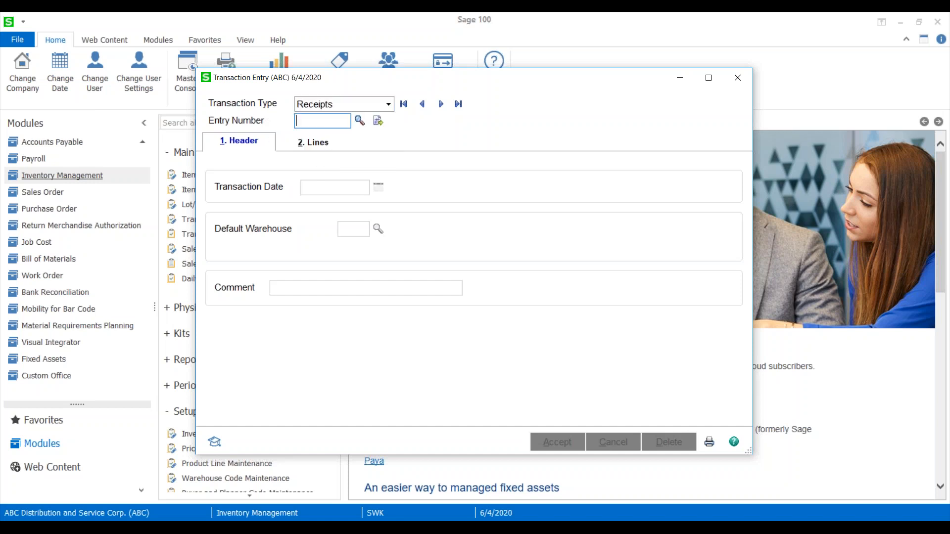
{"action": "left_click", "coordinate": [378, 120]}
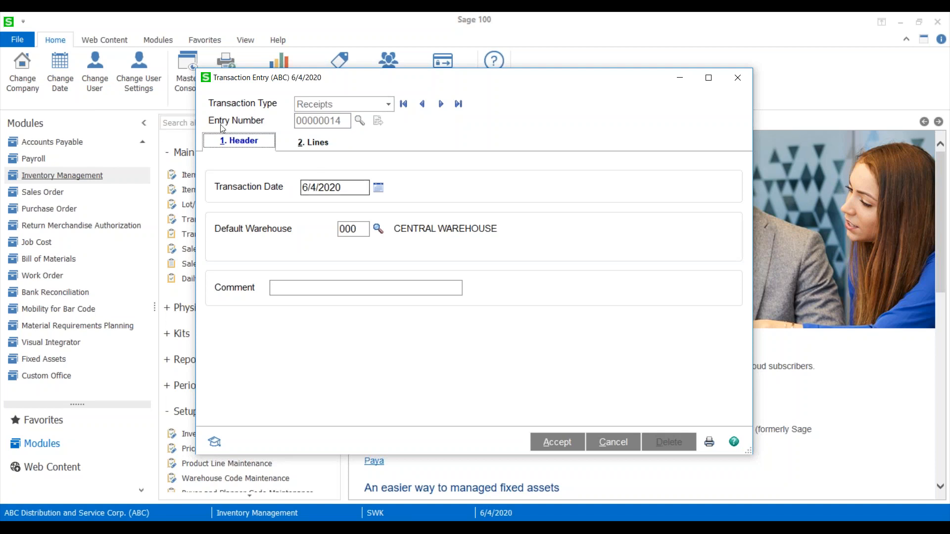
Add item 8983 to the receipt lines with a quantity of 10.
{"action": "left_click", "coordinate": [313, 142]}
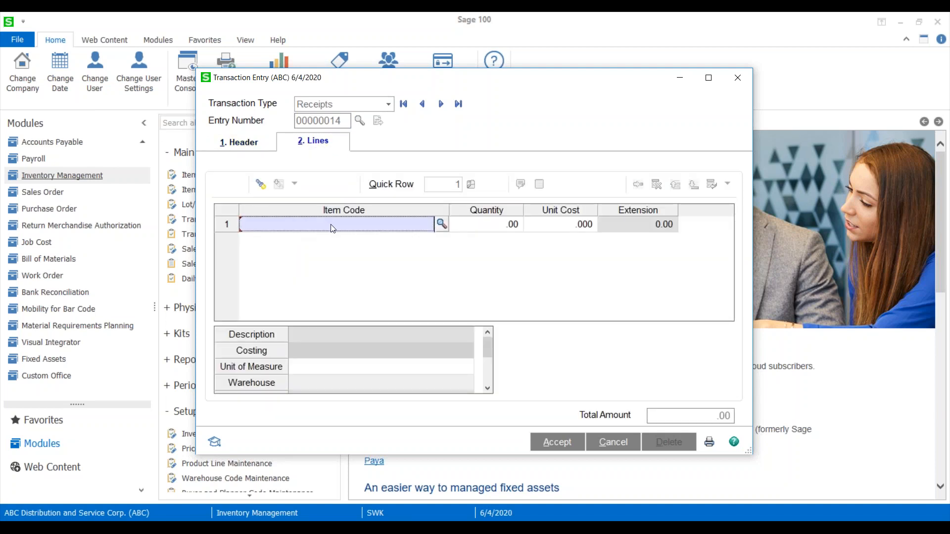
{"action": "type", "text": "8983"}
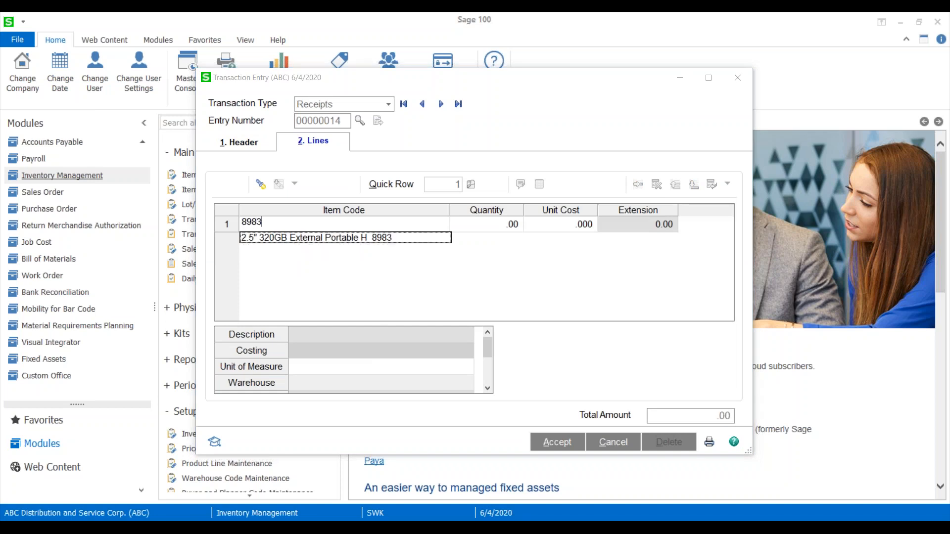
{"action": "key", "text": "Tab"}
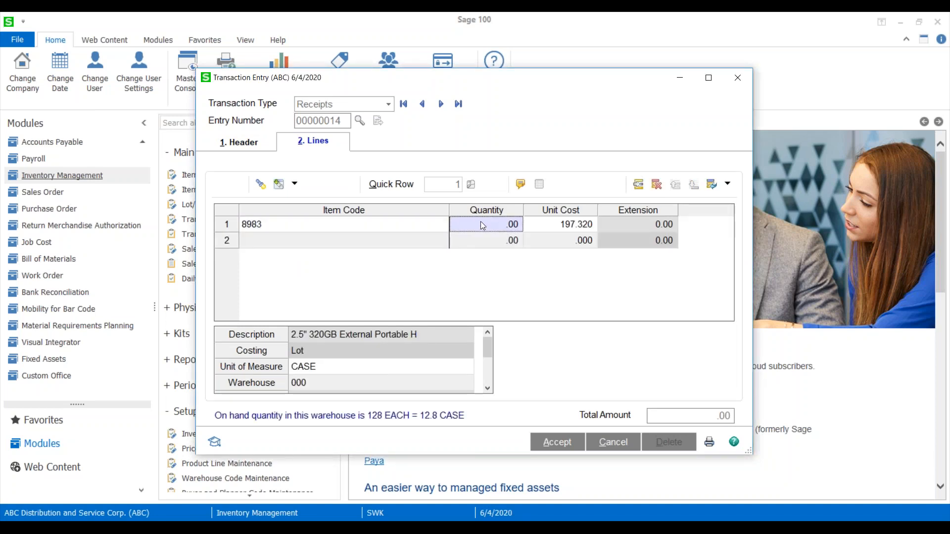
{"action": "type", "text": "10"}
{"action": "key", "text": "Tab"}
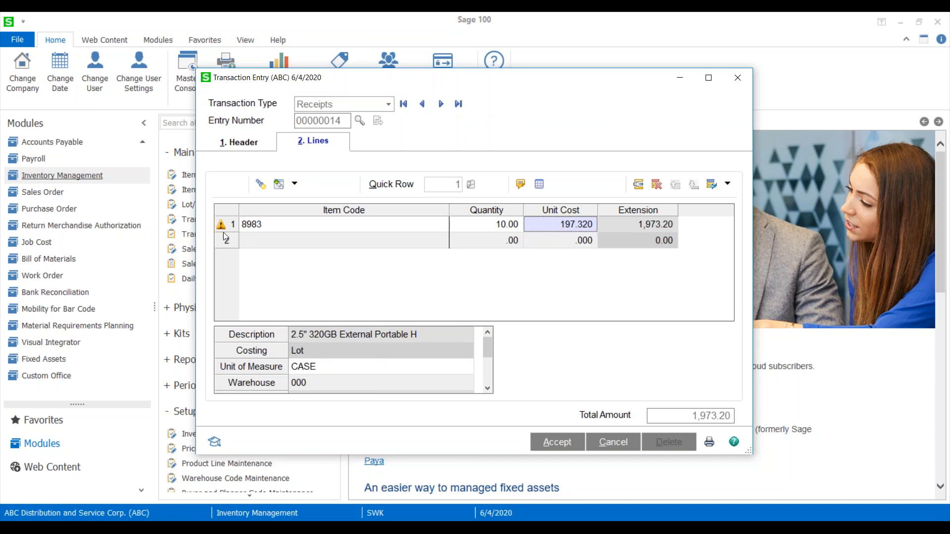
Open the lot distribution for receipt item 8983 and assign the received quantity to lot number 123.
{"action": "left_click", "coordinate": [338, 243]}
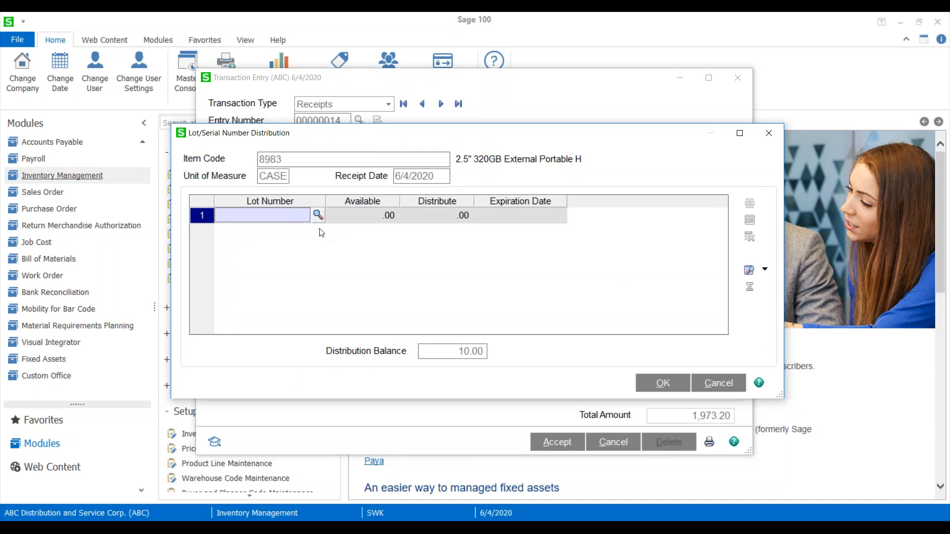
{"action": "type", "text": "123"}
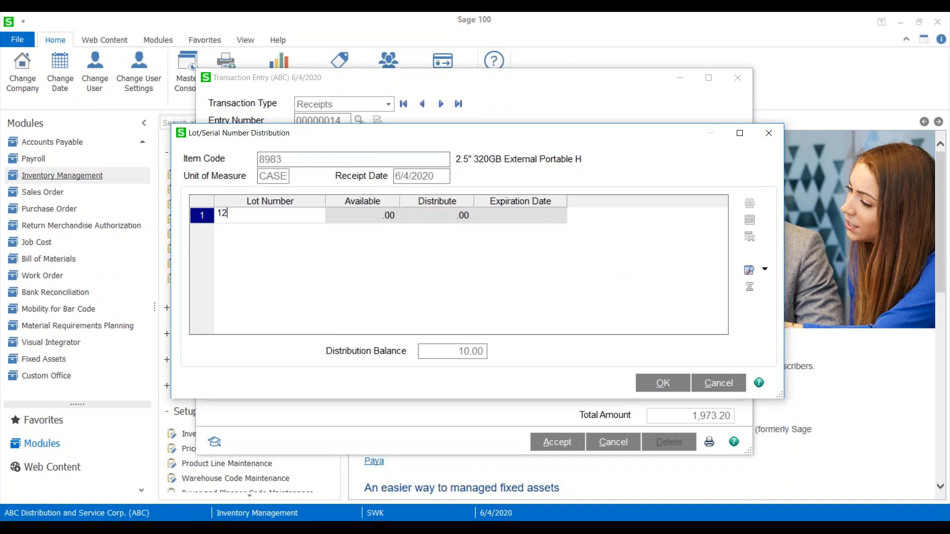
{"action": "key", "text": "Tab"}
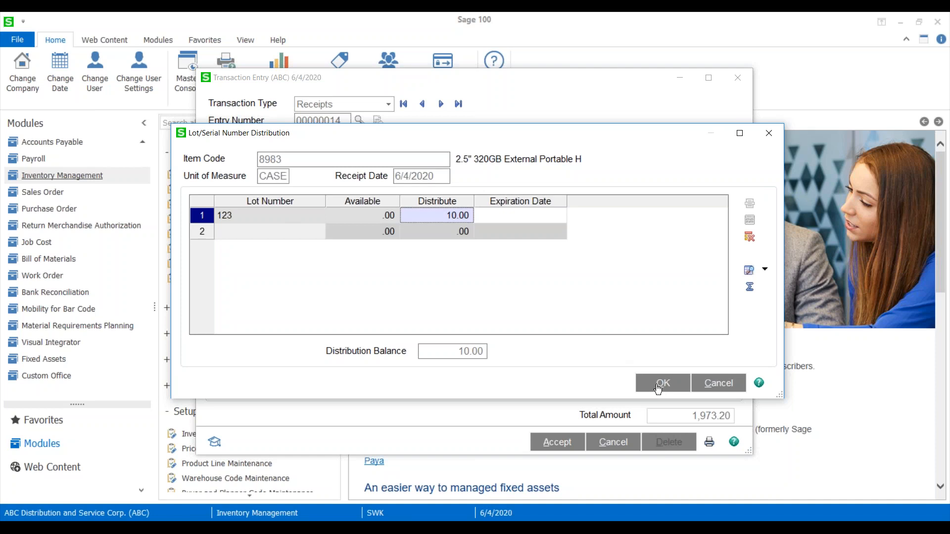
Set the expiration date of lot 123 to 12/4/2020 using the calendar.
{"action": "left_click", "coordinate": [509, 215]}
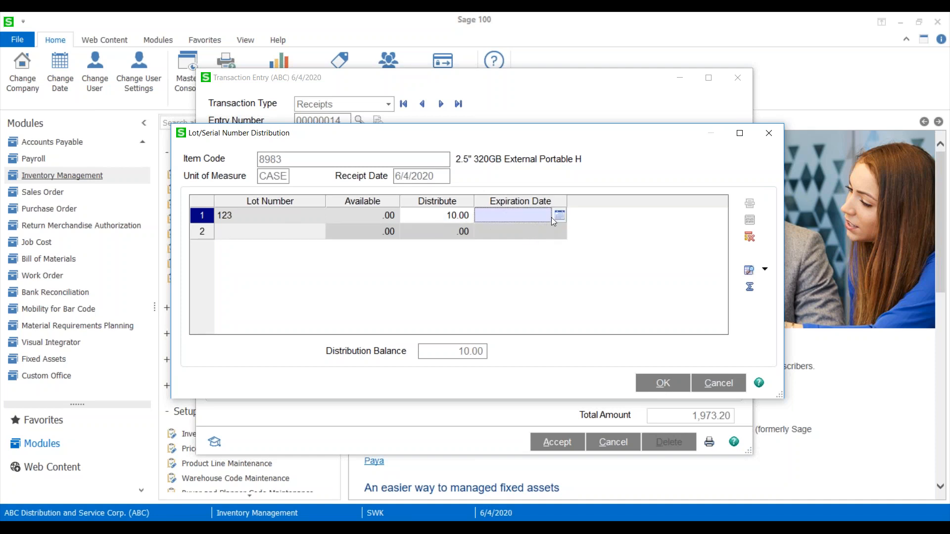
{"action": "left_click", "coordinate": [560, 215]}
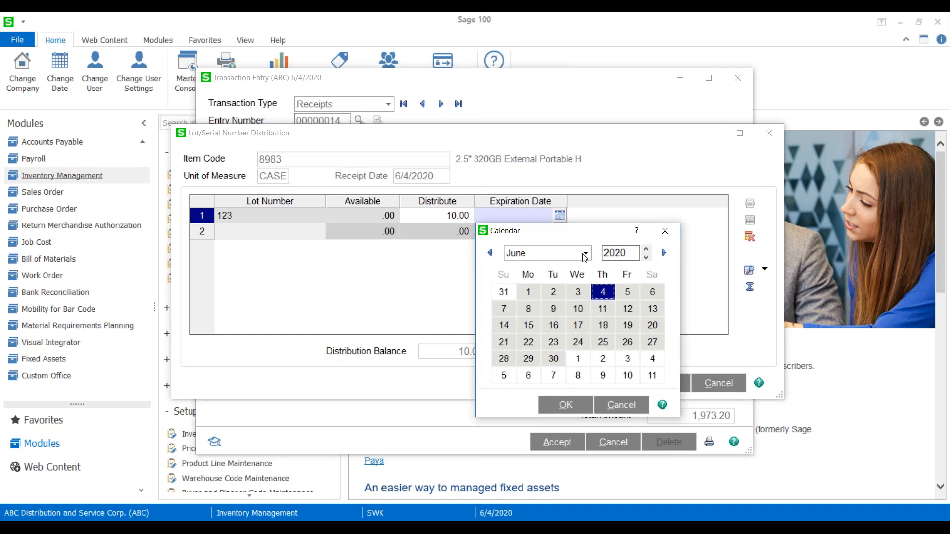
{"action": "left_click", "coordinate": [584, 254]}
{"action": "left_click", "coordinate": [539, 383]}
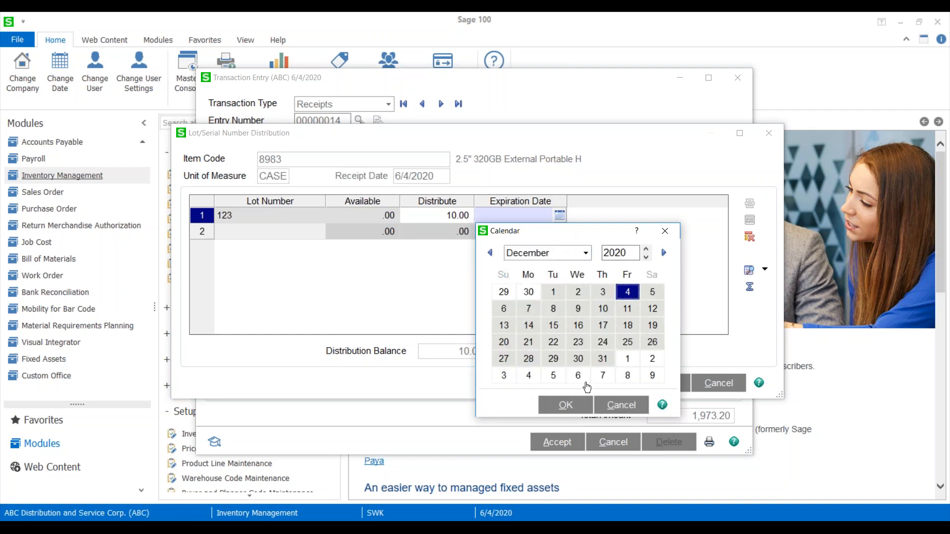
{"action": "left_click", "coordinate": [564, 404]}
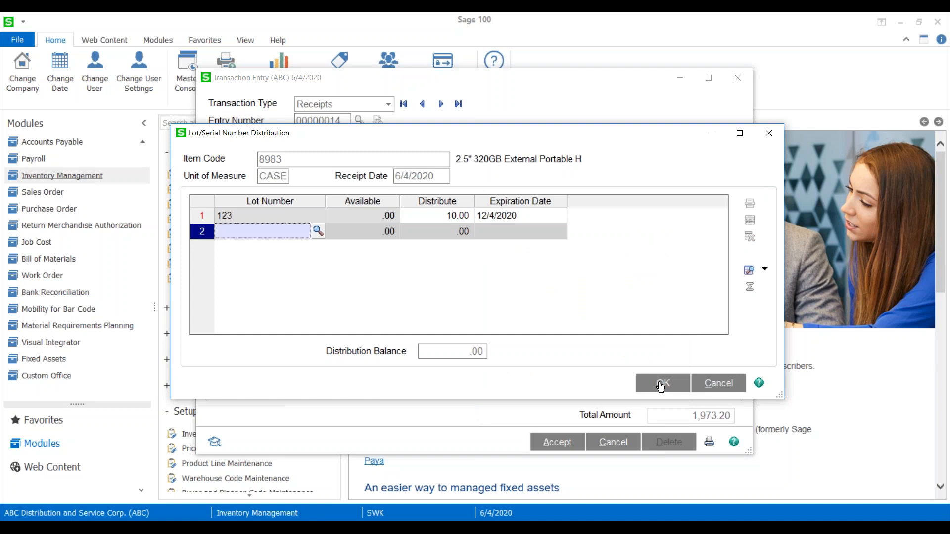
Change the distributed quantity of lot 123 to 5.
{"action": "left_click", "coordinate": [451, 215]}
{"action": "type", "text": "5"}
{"action": "key", "text": "Tab"}
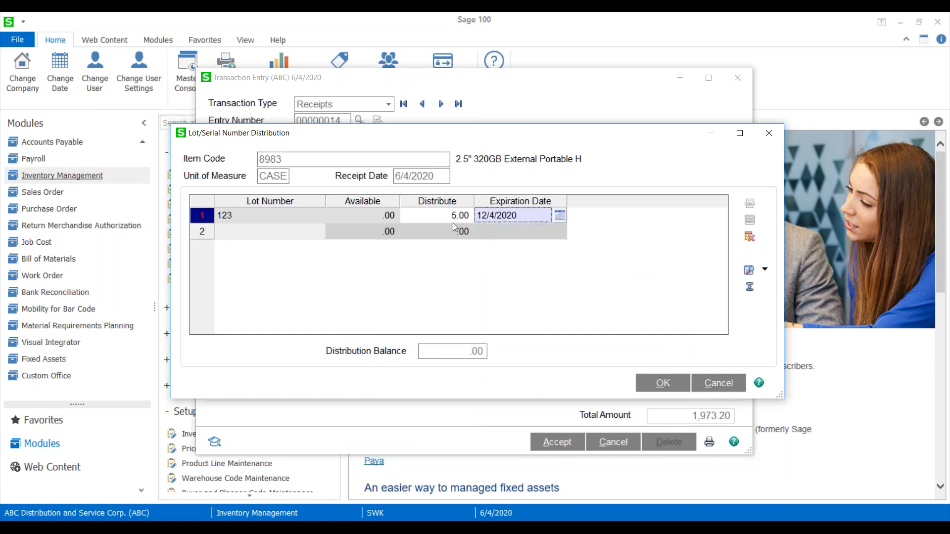
Add lot 234 to item 8983's distribution for the remaining quantity, and accept the distribution and the receipt entry.
{"action": "left_click", "coordinate": [282, 236]}
{"action": "type", "text": "234"}
{"action": "key", "text": "Tab"}
{"action": "left_click", "coordinate": [518, 235]}
{"action": "left_click", "coordinate": [662, 382]}
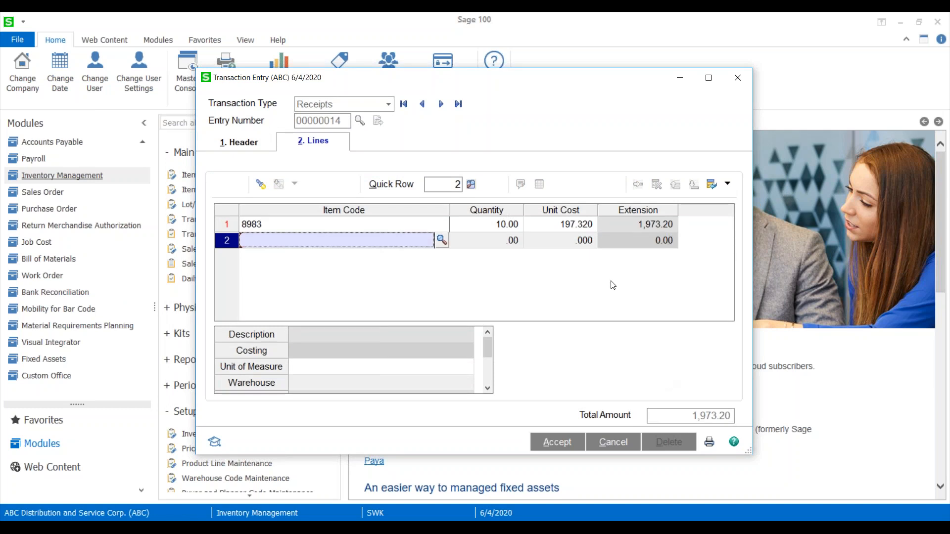
{"action": "left_click", "coordinate": [555, 442]}
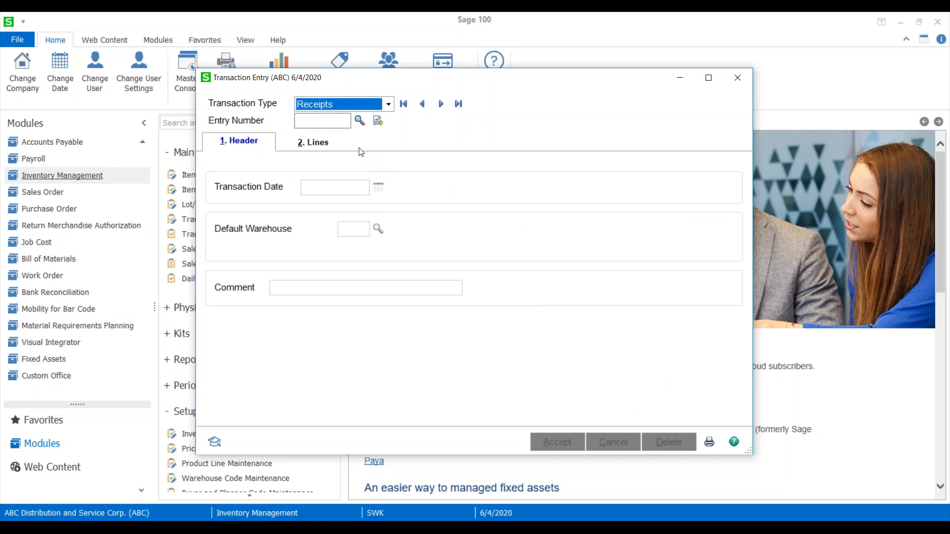
Reopen receipt entry 00000014 and add item 8984 with a quantity of 20 to its lines.
{"action": "left_click", "coordinate": [376, 125]}
{"action": "key", "text": "alt+2"}
{"action": "type", "text": "8984"}
{"action": "key", "text": "Tab"}
{"action": "type", "text": "20"}
{"action": "key", "text": "Tab"}
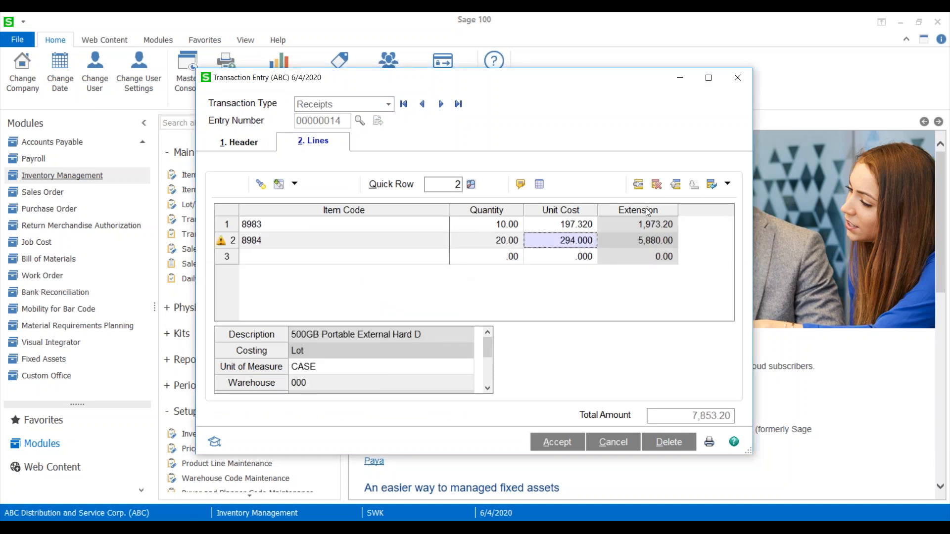
Assign item 8984's received quantity to lot 456 and try to confirm the distribution without an expiration date.
{"action": "key", "text": "Tab"}
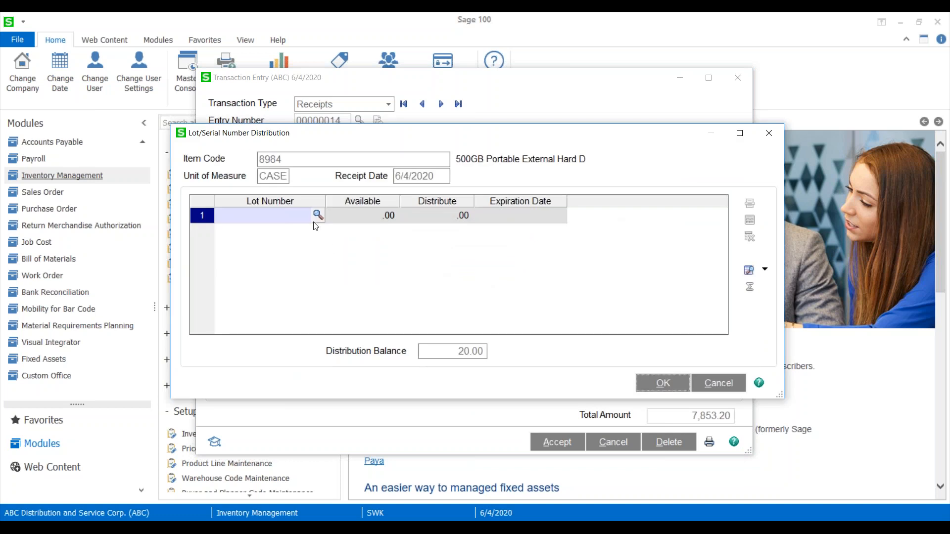
{"action": "left_click", "coordinate": [281, 218]}
{"action": "type", "text": "456"}
{"action": "key", "text": "Tab"}
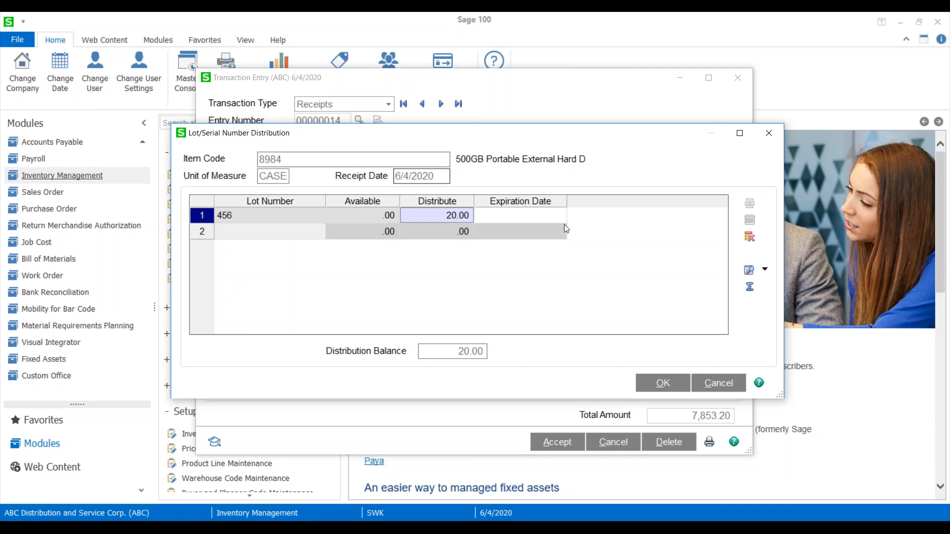
{"action": "left_click", "coordinate": [512, 221]}
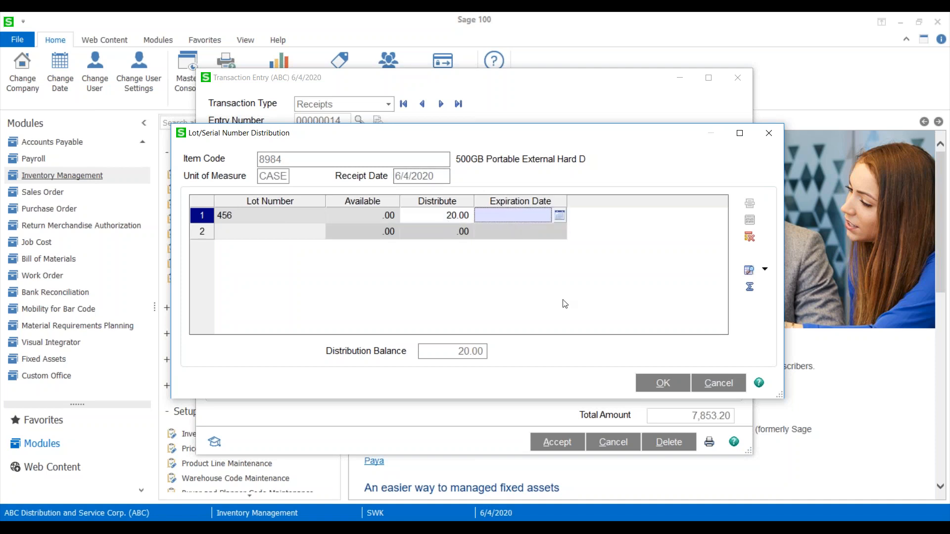
{"action": "left_click", "coordinate": [661, 383]}
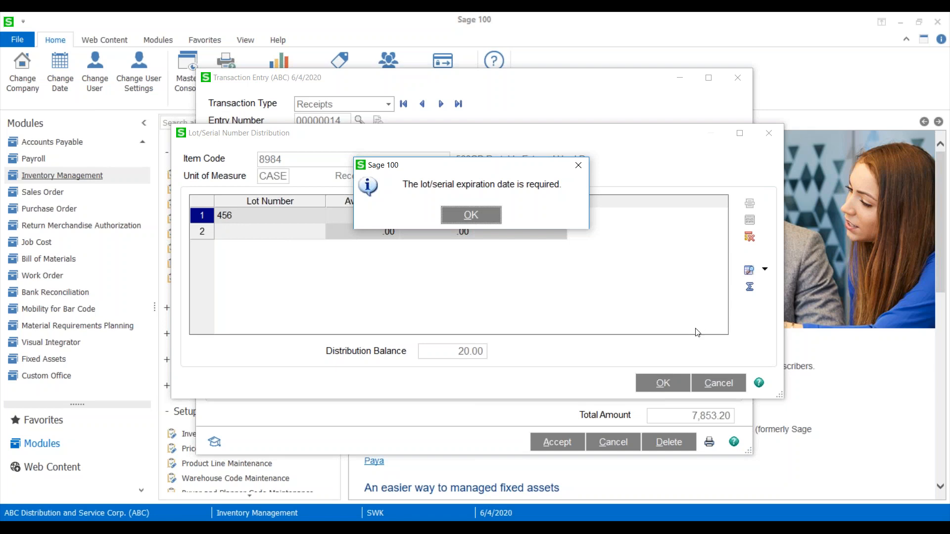
{"action": "key", "text": "Return"}
Set the expiration date of lot 456 to 12/4/2020 and confirm the distribution.
{"action": "left_click", "coordinate": [559, 215]}
{"action": "left_click", "coordinate": [586, 253]}
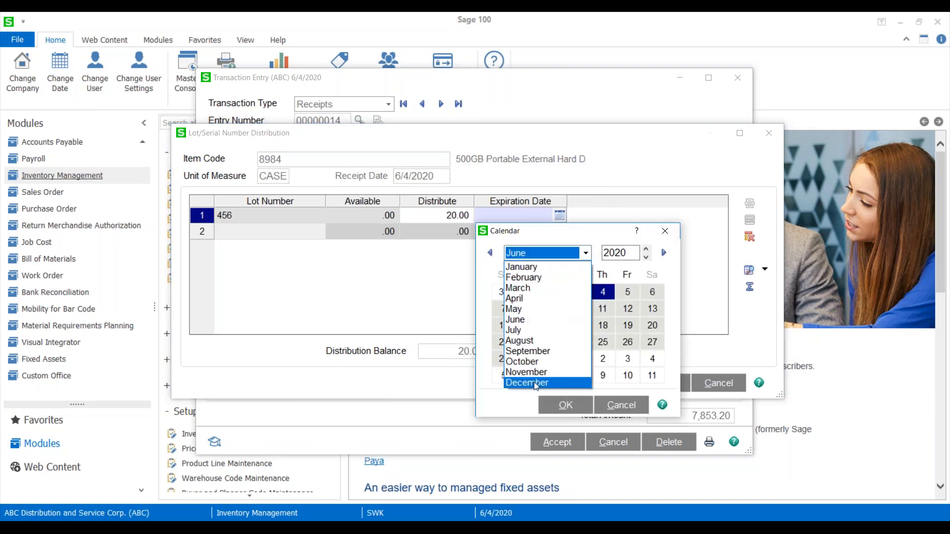
{"action": "left_click", "coordinate": [533, 382]}
{"action": "left_click", "coordinate": [566, 405]}
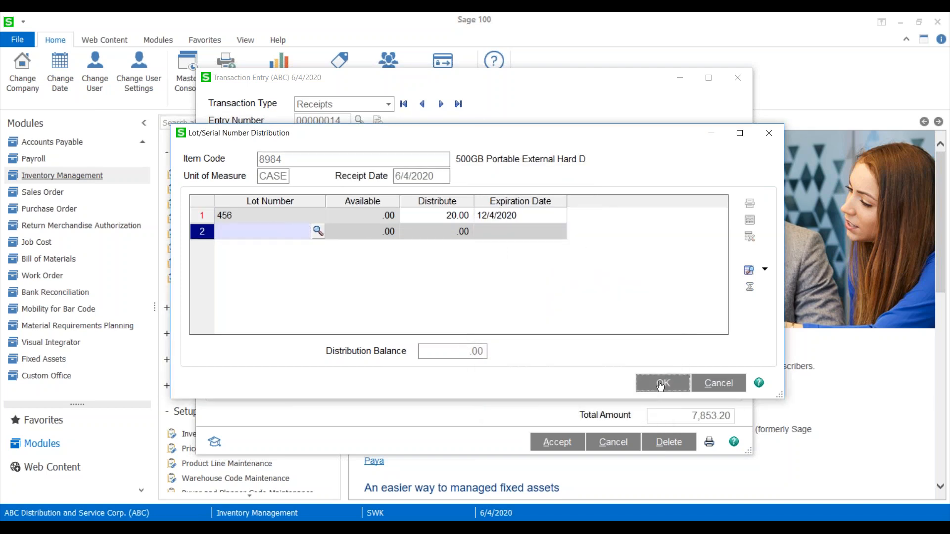
{"action": "left_click", "coordinate": [654, 383]}
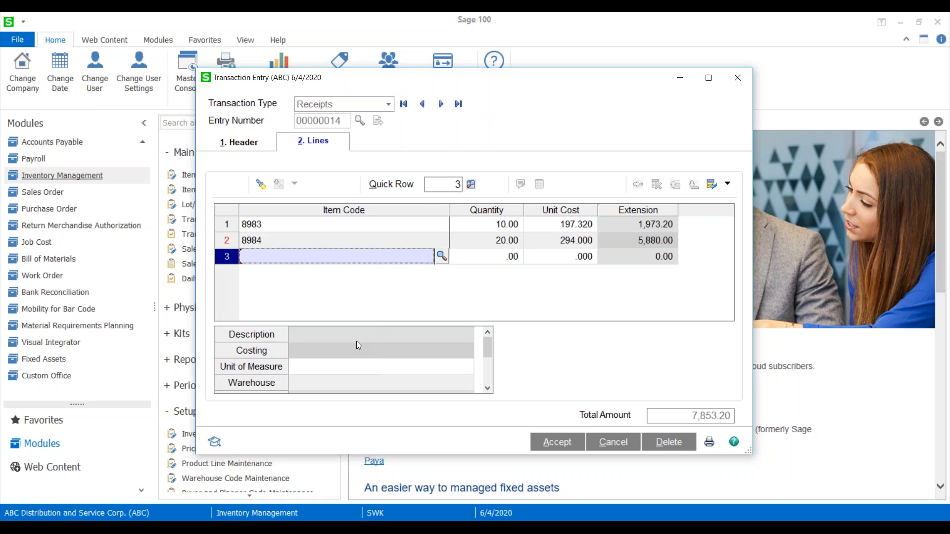
Reopen item 8984's lot distribution, change lot 456's expiration date to 5/31/2002, accept the past date and confirm.
{"action": "left_click", "coordinate": [292, 242]}
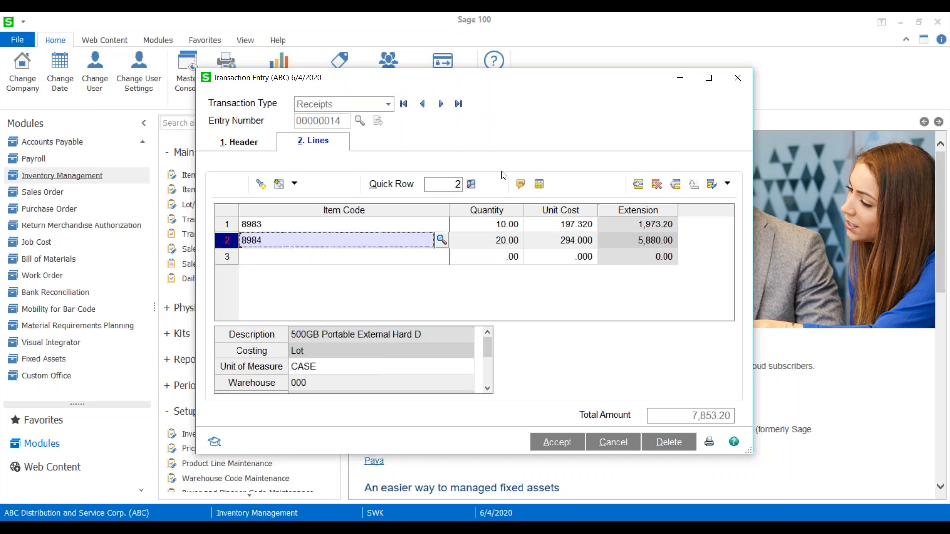
{"action": "left_click", "coordinate": [539, 184]}
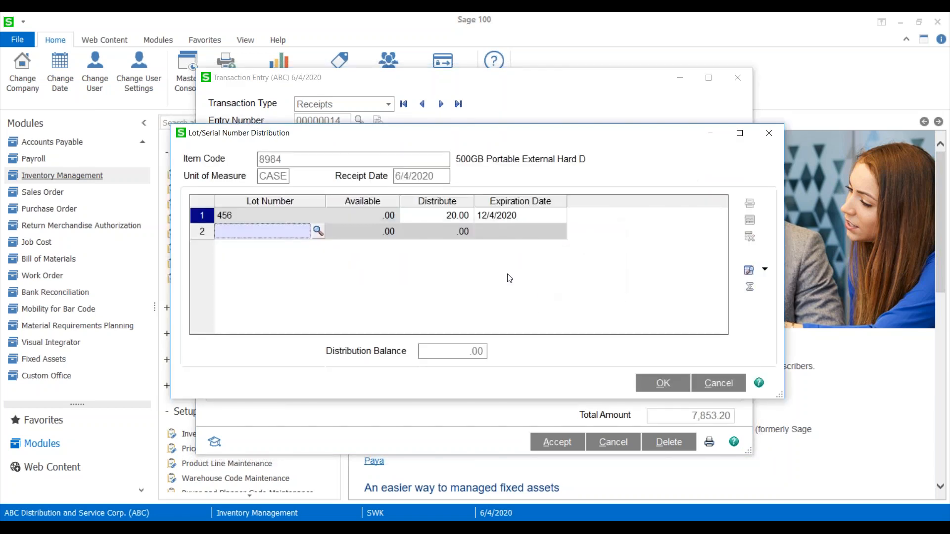
{"action": "left_click", "coordinate": [498, 216]}
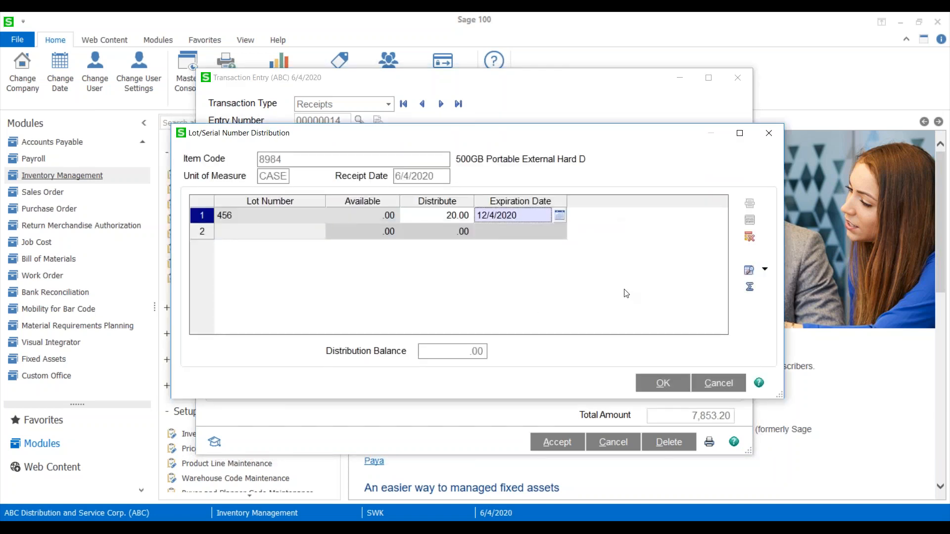
{"action": "type", "text": "5/31/2002"}
{"action": "key", "text": "Tab"}
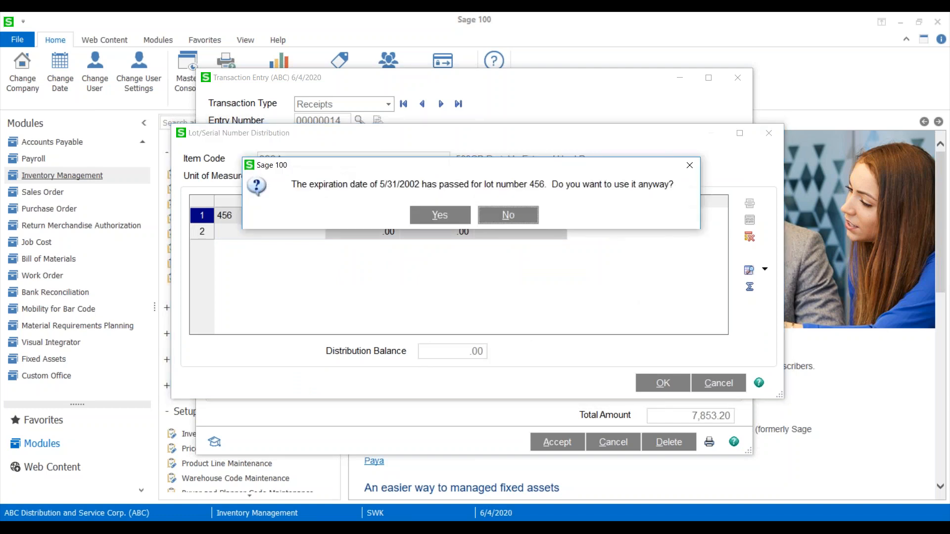
{"action": "left_click", "coordinate": [440, 219]}
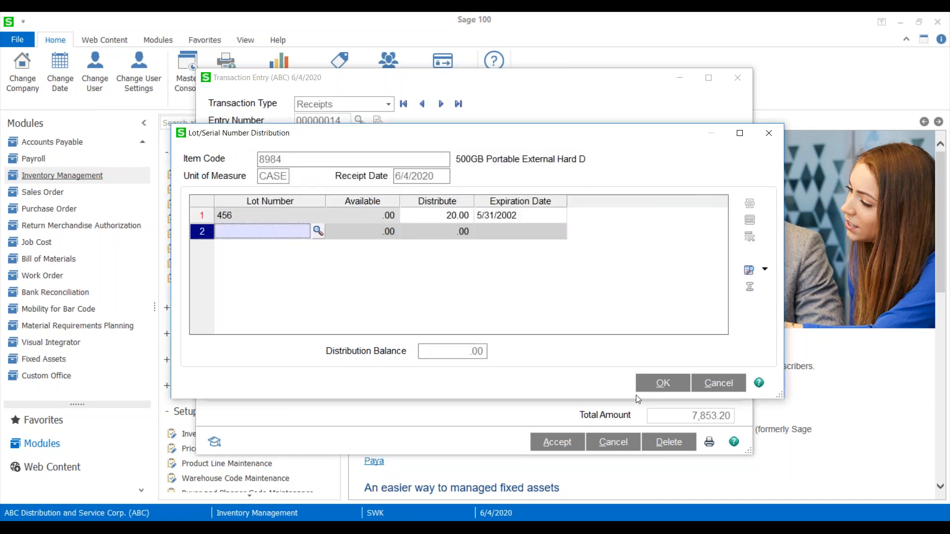
{"action": "left_click", "coordinate": [658, 384]}
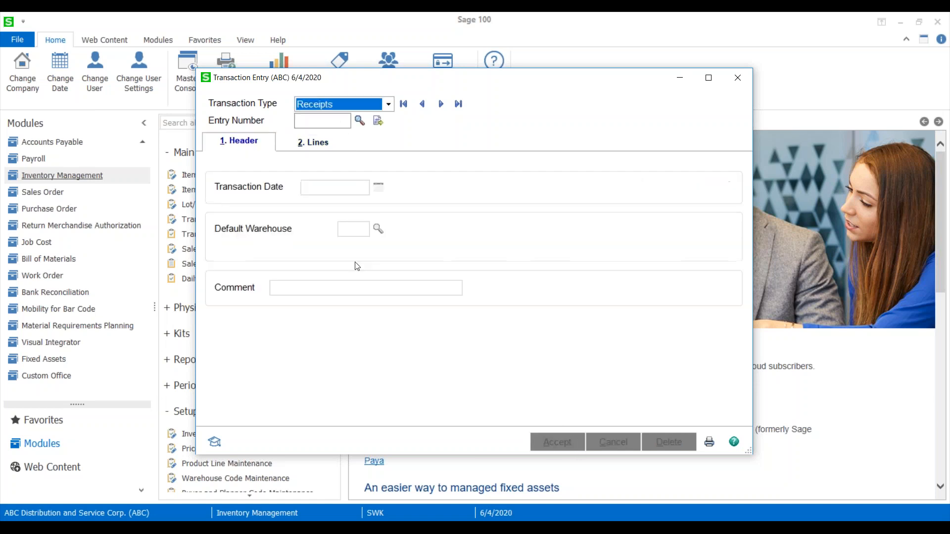
Start a new inventory transaction entry of type Sales with the next available entry number.
{"action": "left_click", "coordinate": [388, 104]}
{"action": "left_click", "coordinate": [302, 118]}
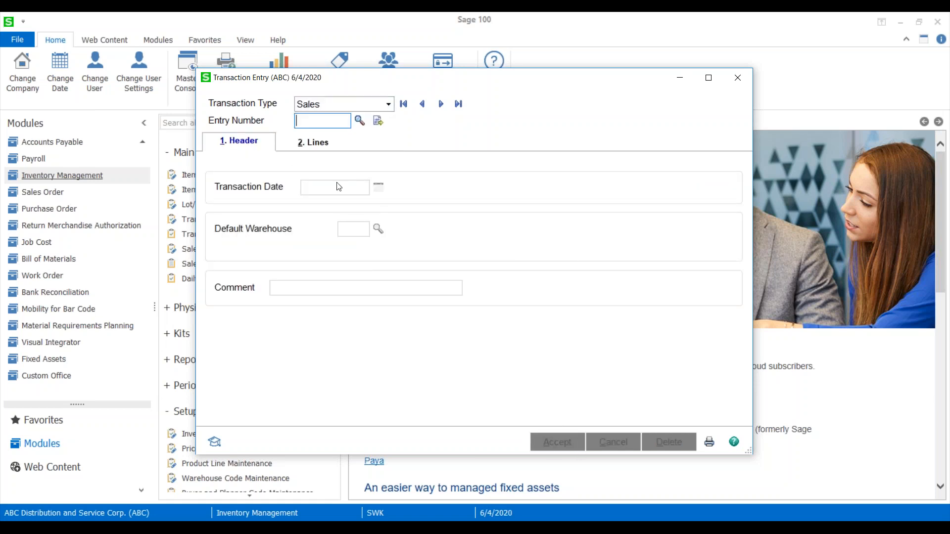
{"action": "left_click", "coordinate": [377, 122]}
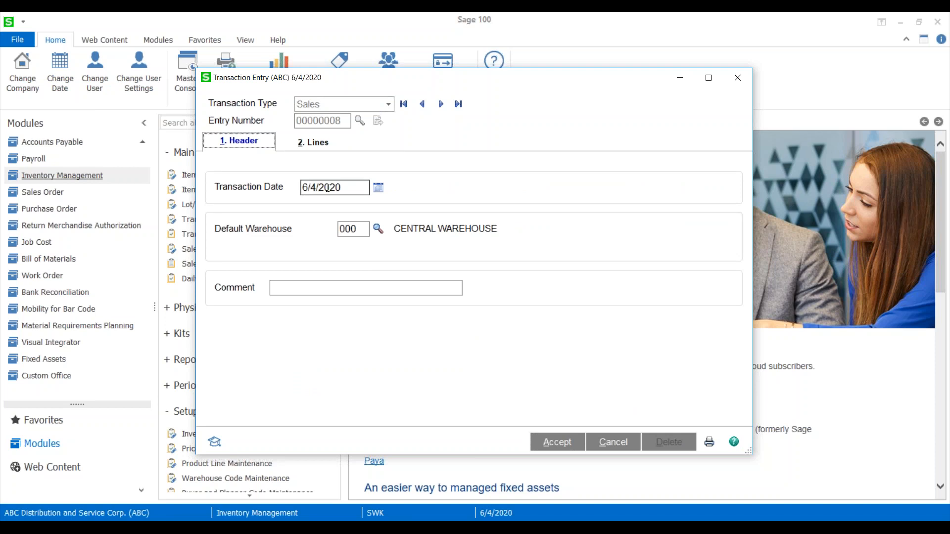
Add item 8984 to the sales lines with a quantity of 2.
{"action": "left_click", "coordinate": [294, 143]}
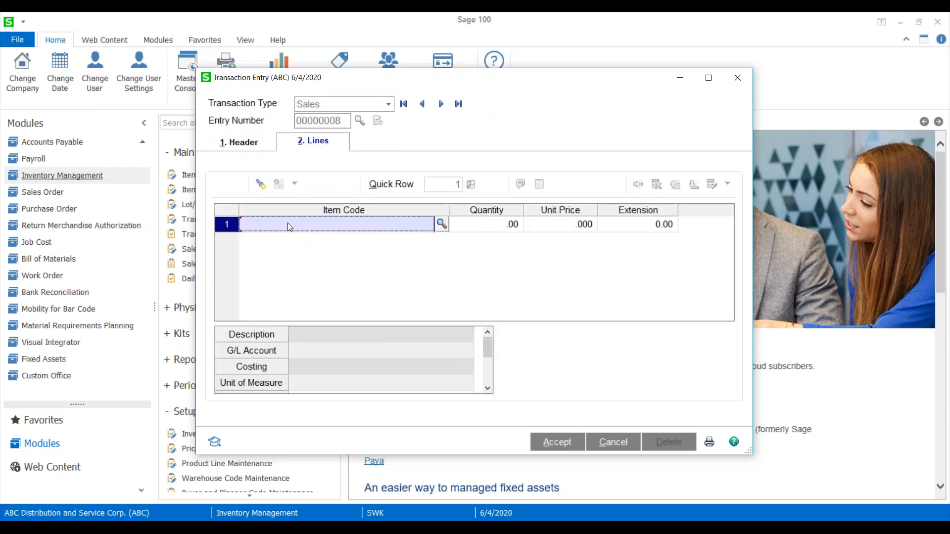
{"action": "type", "text": "8984"}
{"action": "key", "text": "Tab"}
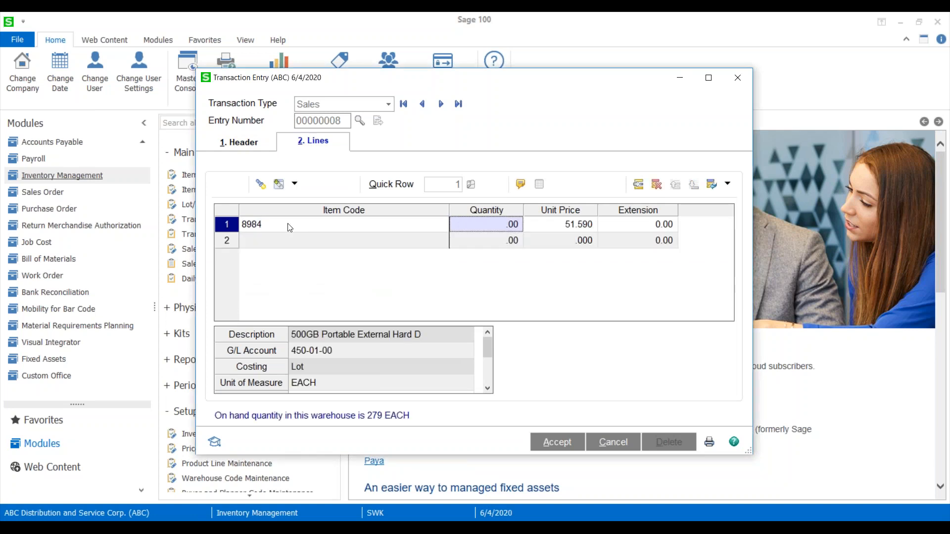
{"action": "type", "text": "2"}
{"action": "key", "text": "Tab"}
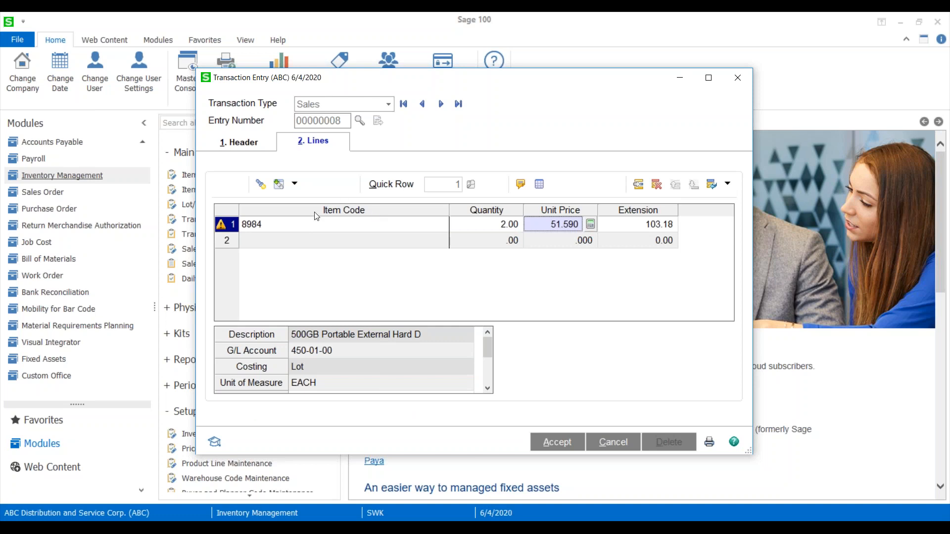
Distribute the 2 units of item 8984 on the first sales line to lot HD-50P0000746 and confirm the distribution.
{"action": "left_click", "coordinate": [546, 187]}
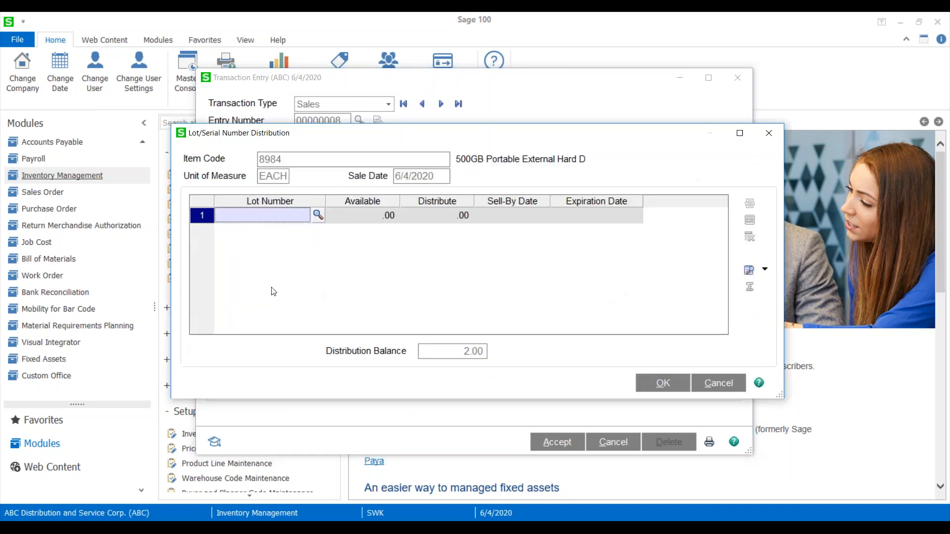
{"action": "left_click", "coordinate": [318, 215]}
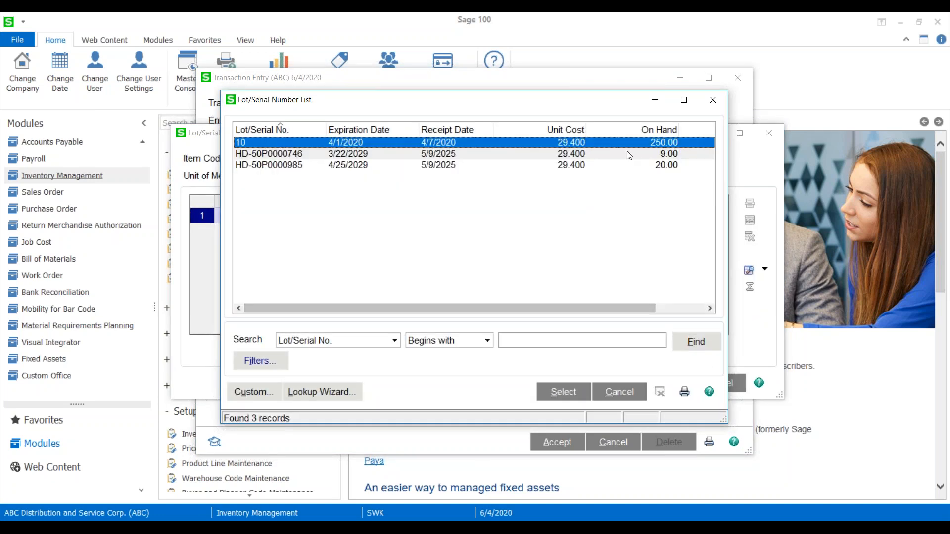
{"action": "left_click", "coordinate": [623, 166]}
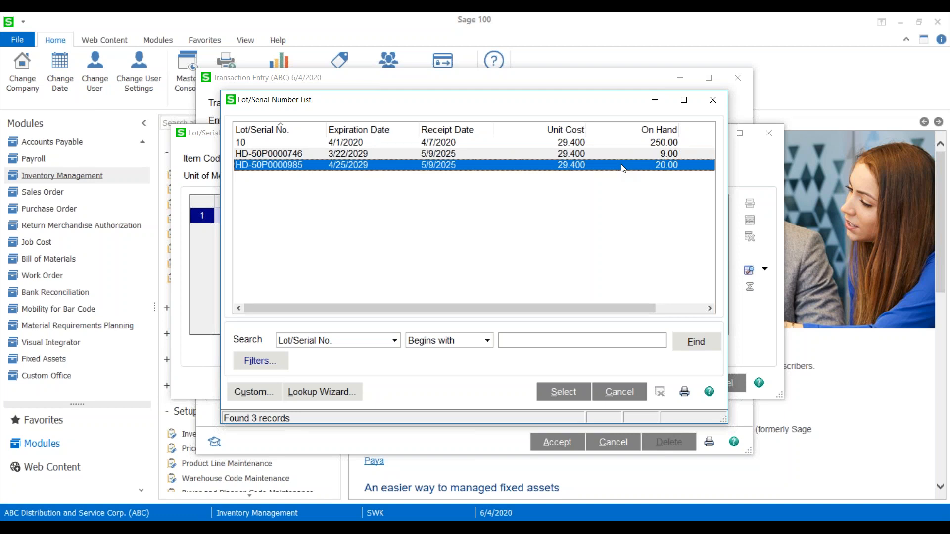
{"action": "left_click", "coordinate": [602, 153]}
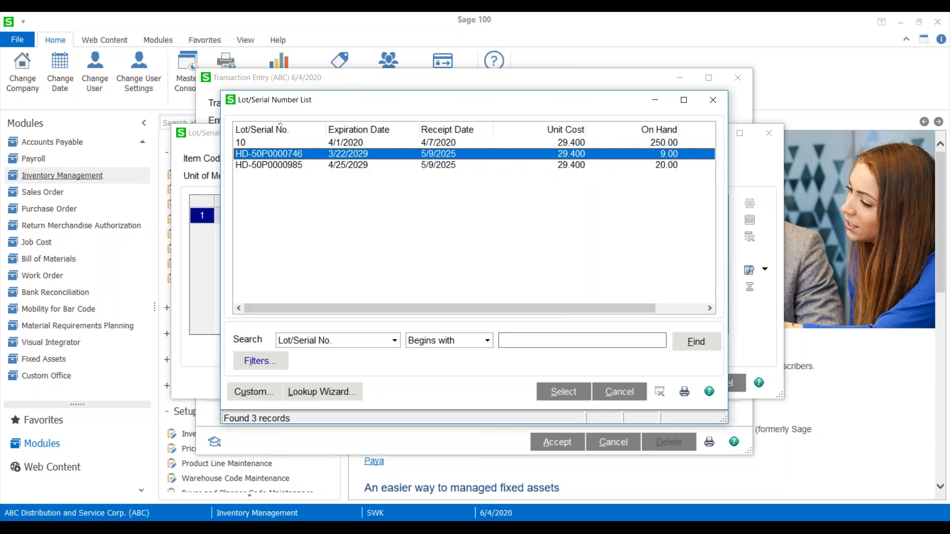
{"action": "left_click", "coordinate": [564, 392]}
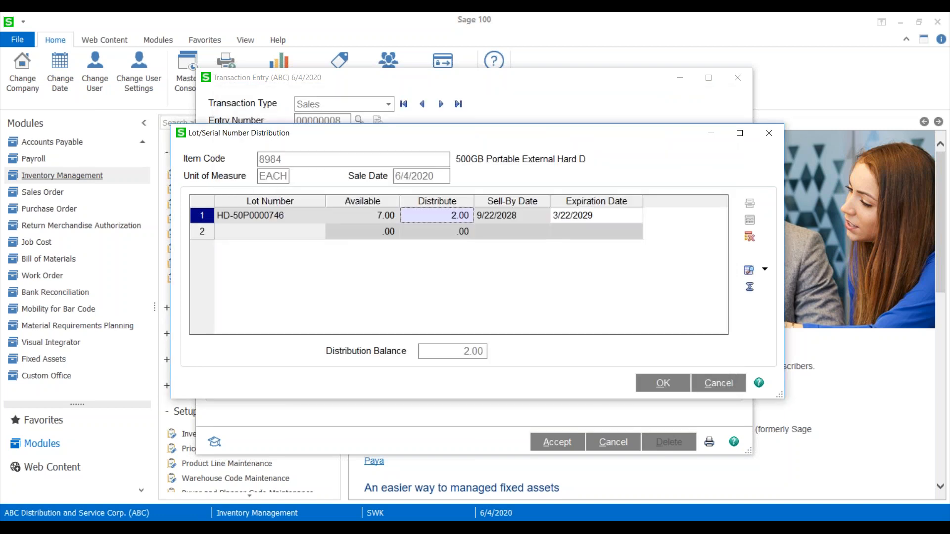
{"action": "left_click", "coordinate": [574, 216]}
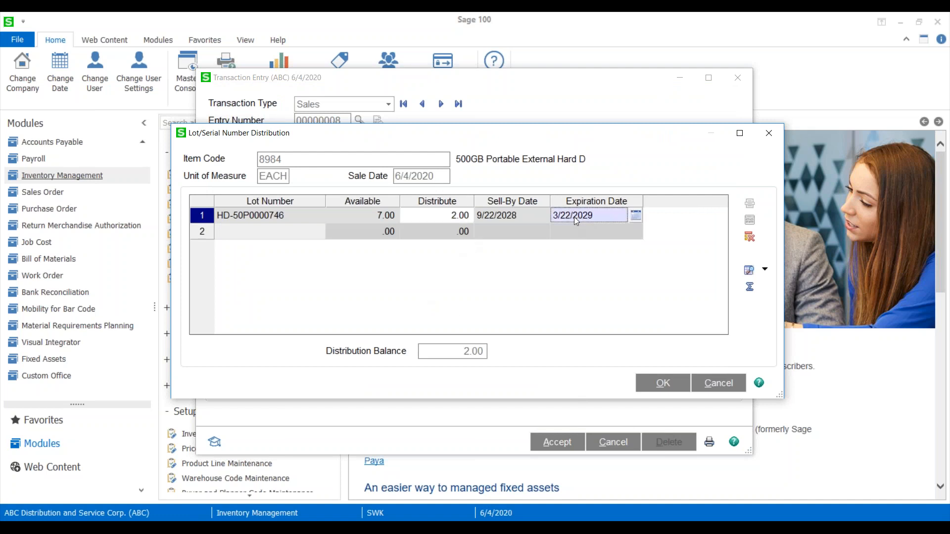
{"action": "left_click", "coordinate": [515, 218]}
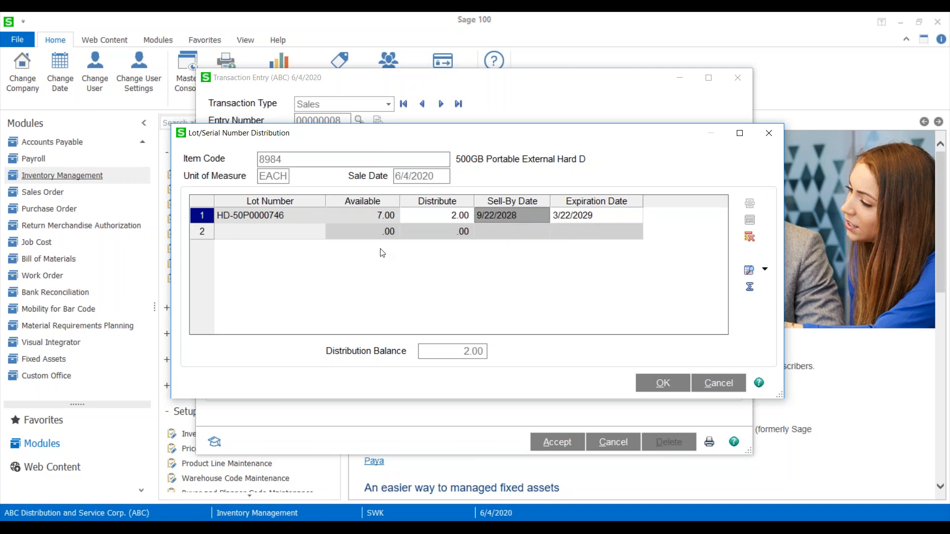
{"action": "left_click", "coordinate": [567, 217]}
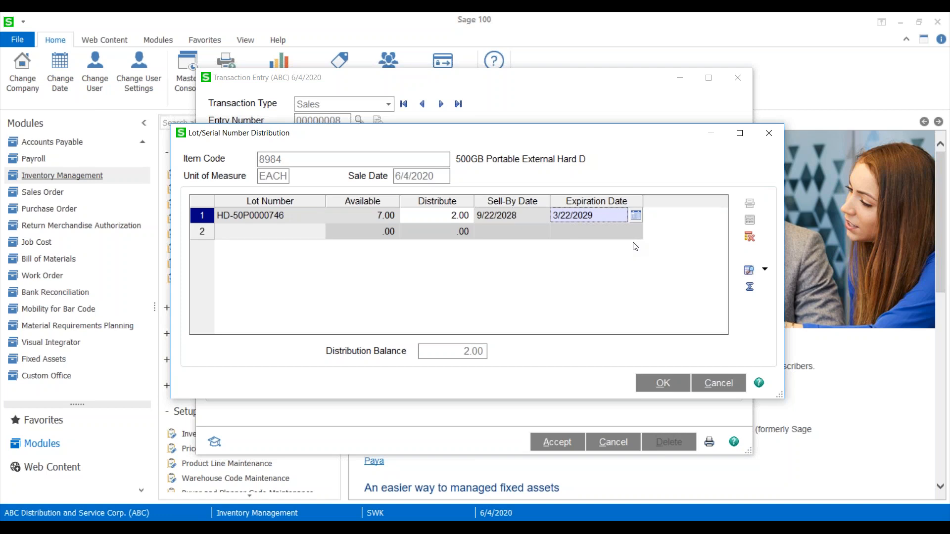
{"action": "left_click", "coordinate": [661, 385]}
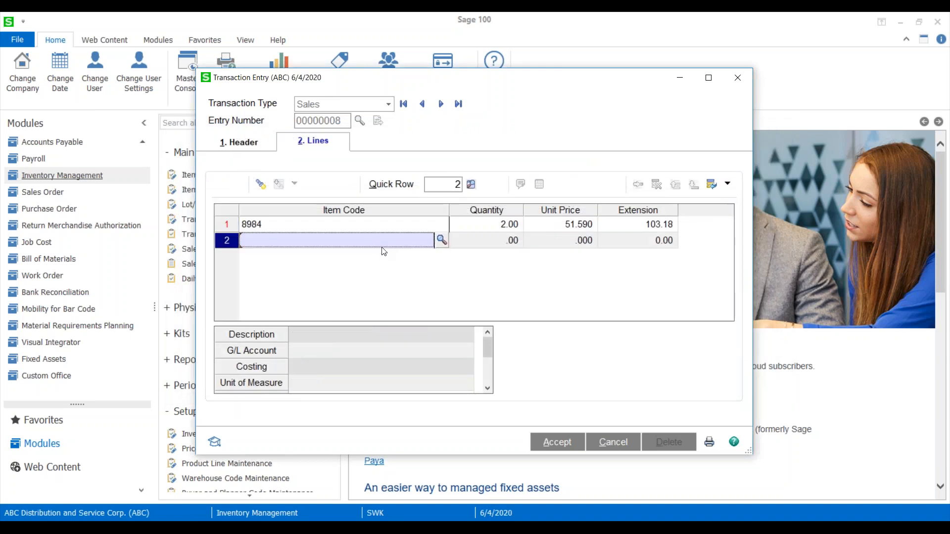
Add a second sales line for item 8984 with a quantity of 4.
{"action": "type", "text": "8984"}
{"action": "key", "text": "Return"}
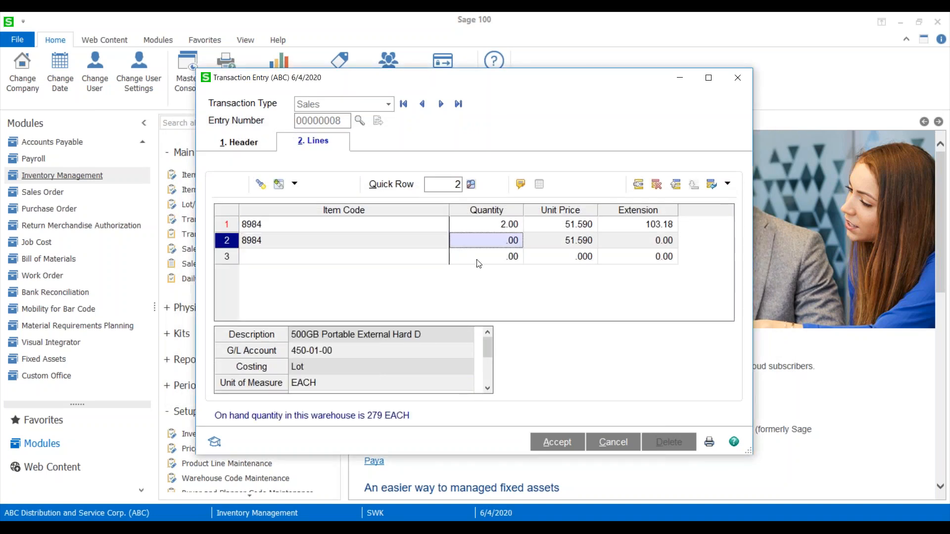
{"action": "type", "text": "4"}
{"action": "key", "text": "Return"}
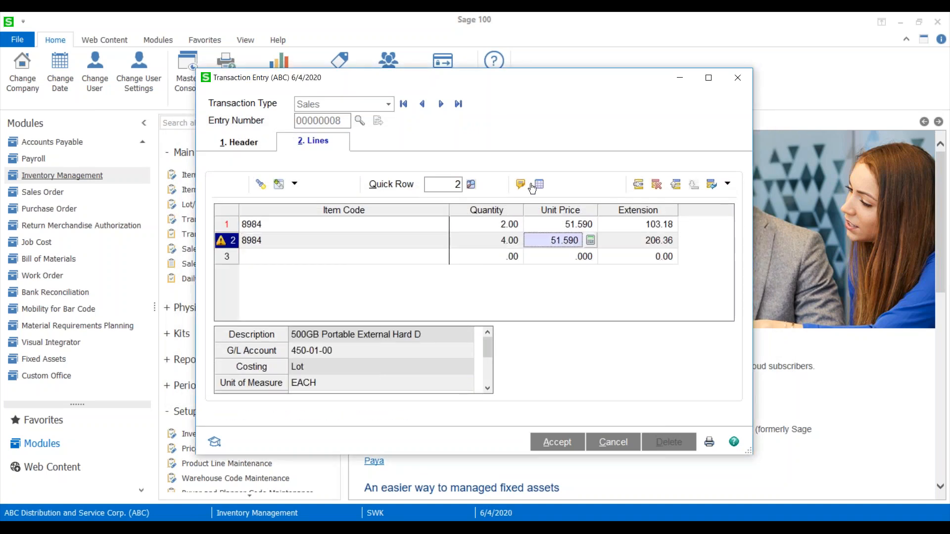
Select lot HD-50P0000985 for the second line's distribution of 4 units.
{"action": "key", "text": "Return"}
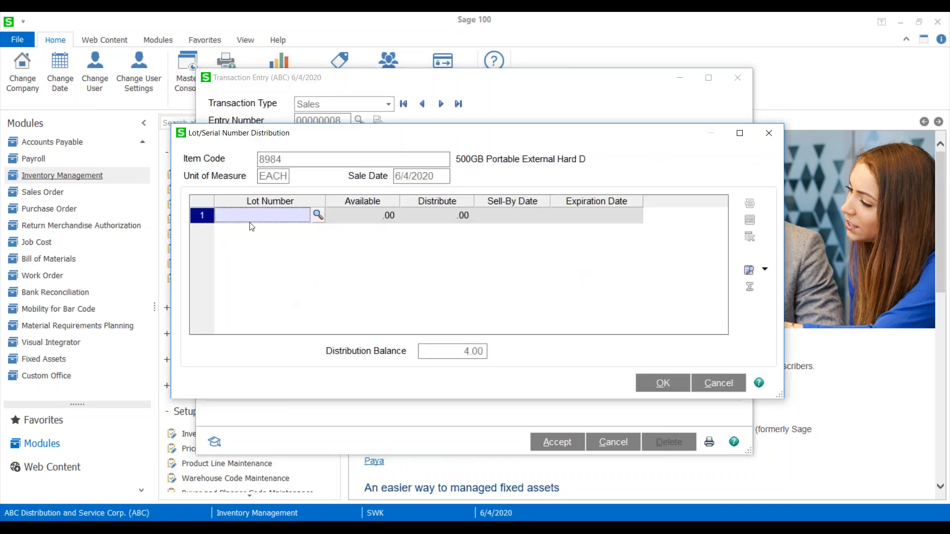
{"action": "key", "text": "F2"}
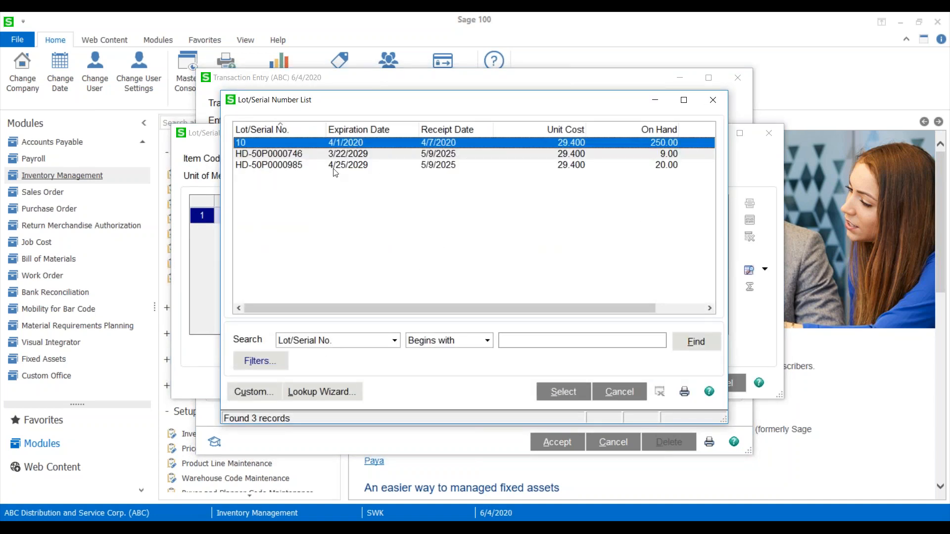
{"action": "key", "text": "Down"}
{"action": "key", "text": "Down"}
{"action": "key", "text": "Return"}
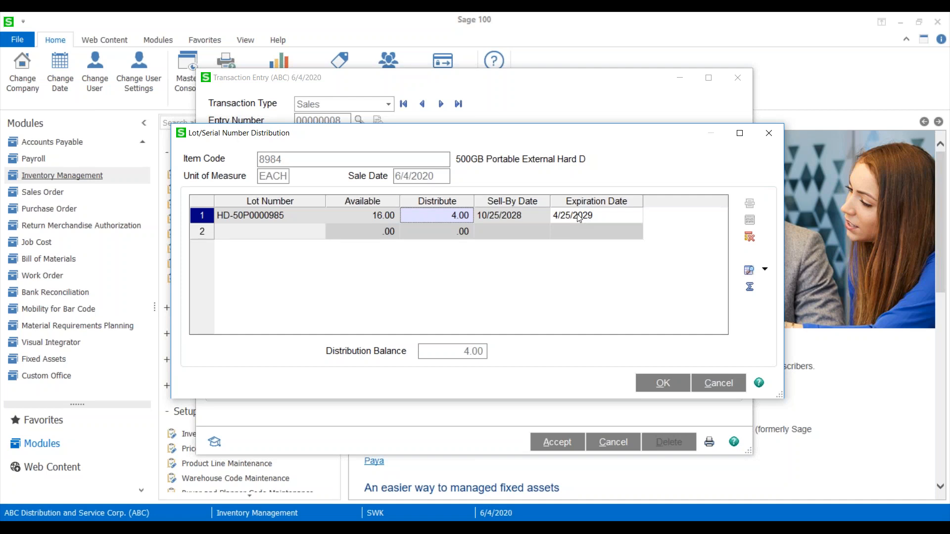
Discard the second line's lot distribution and delete that out-of-balance sales line.
{"action": "left_click_drag", "start_coordinate": [611, 141], "coordinate": [525, 139]}
{"action": "left_click", "coordinate": [681, 130]}
{"action": "left_click", "coordinate": [493, 213]}
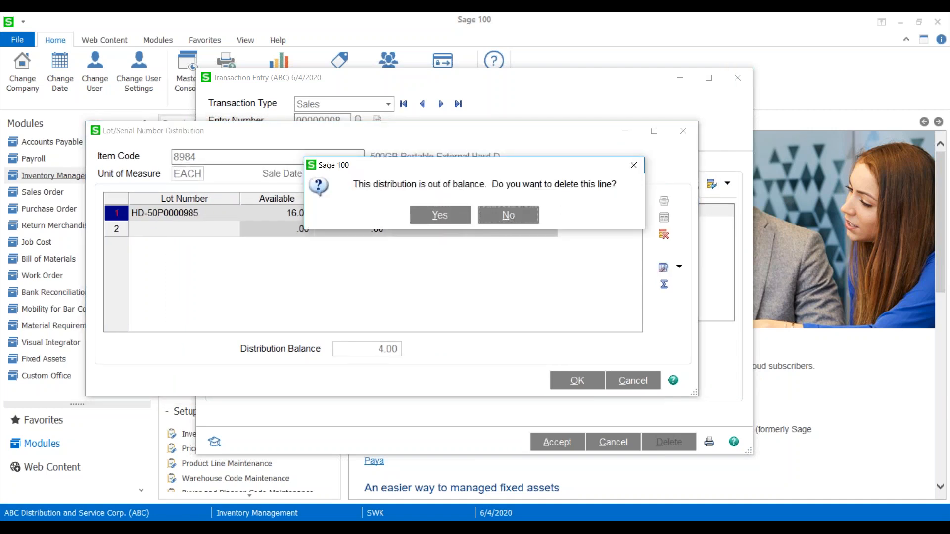
{"action": "left_click", "coordinate": [509, 214]}
{"action": "left_click", "coordinate": [742, 81]}
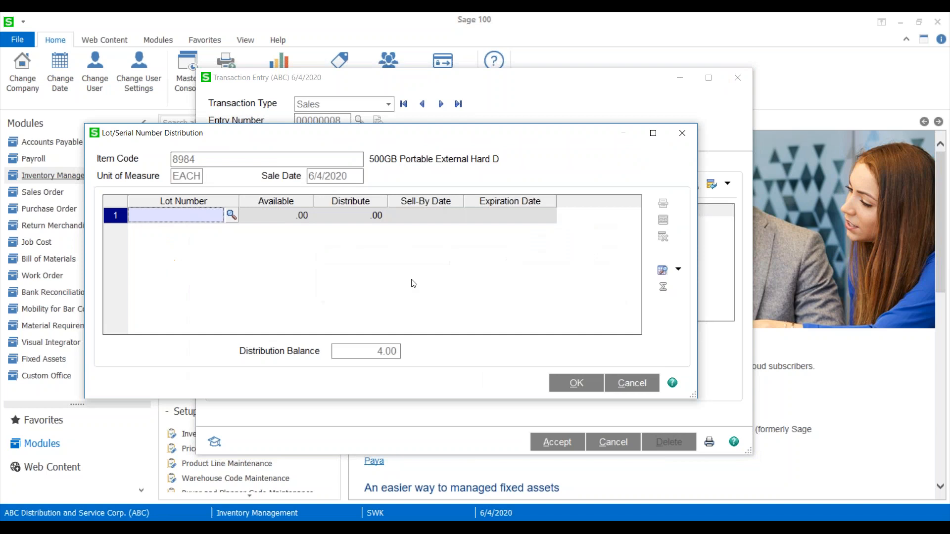
{"action": "left_click", "coordinate": [681, 133]}
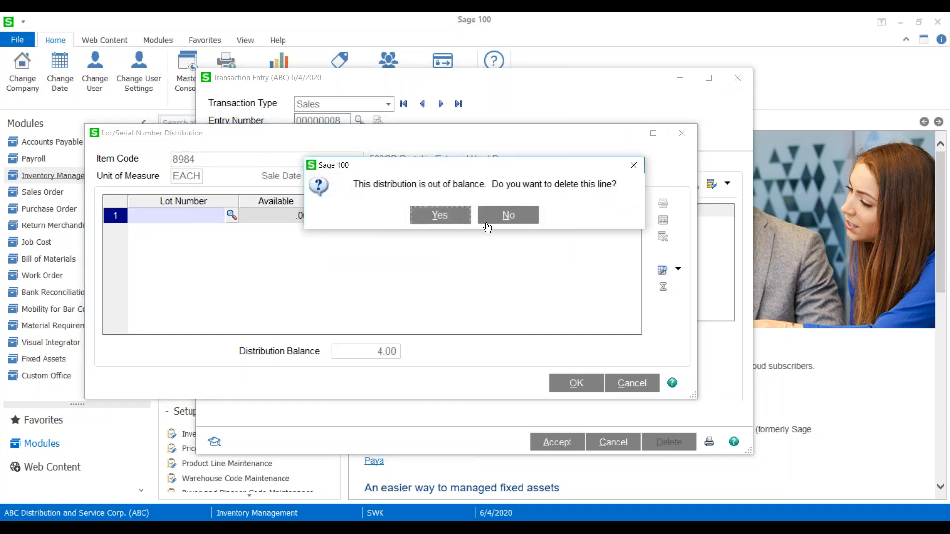
{"action": "left_click", "coordinate": [505, 216]}
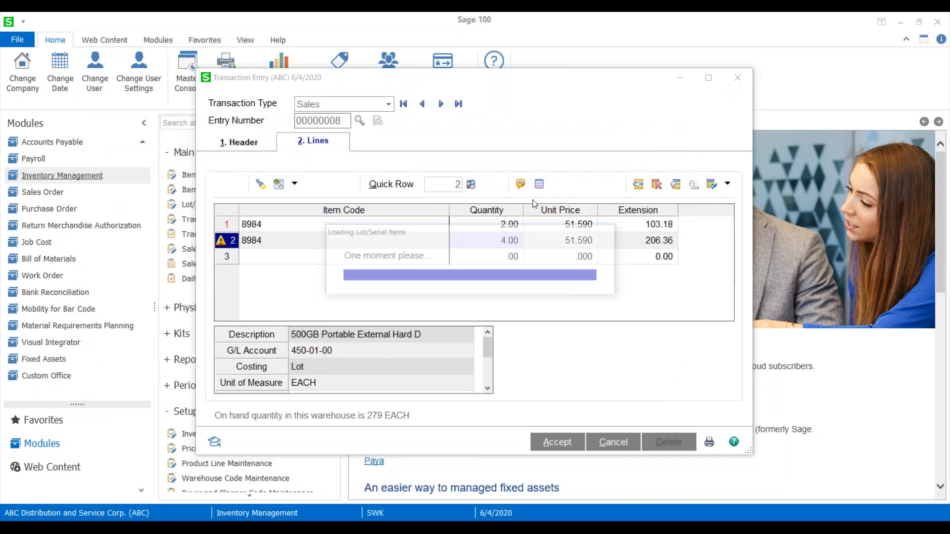
{"action": "left_click", "coordinate": [620, 384]}
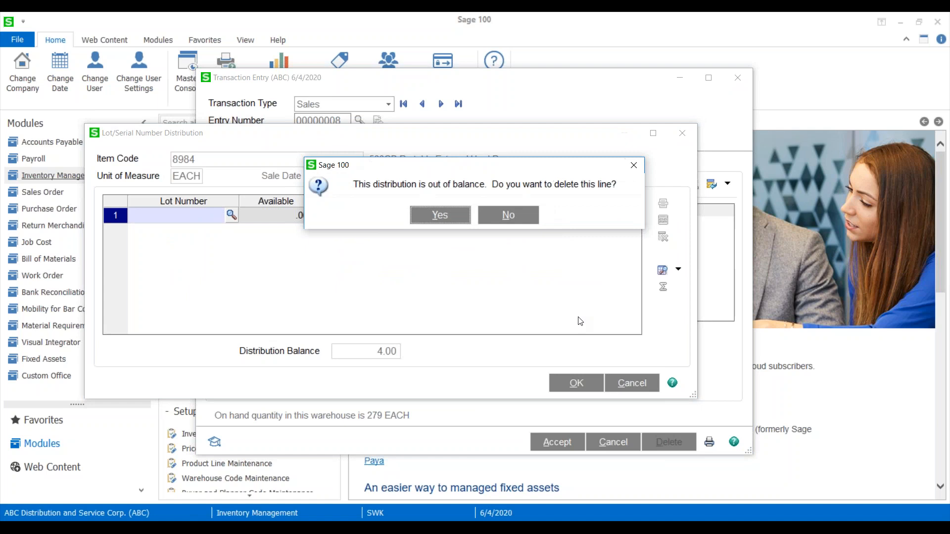
{"action": "left_click", "coordinate": [440, 215]}
Cancel the Sales entry and close Transaction Entry.
{"action": "left_click", "coordinate": [613, 441]}
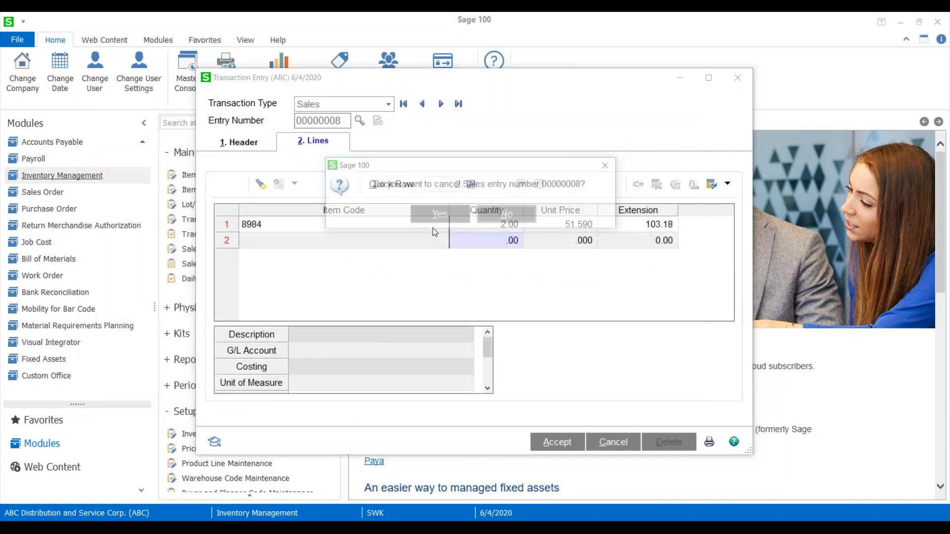
{"action": "left_click", "coordinate": [439, 219]}
{"action": "left_click", "coordinate": [737, 78]}
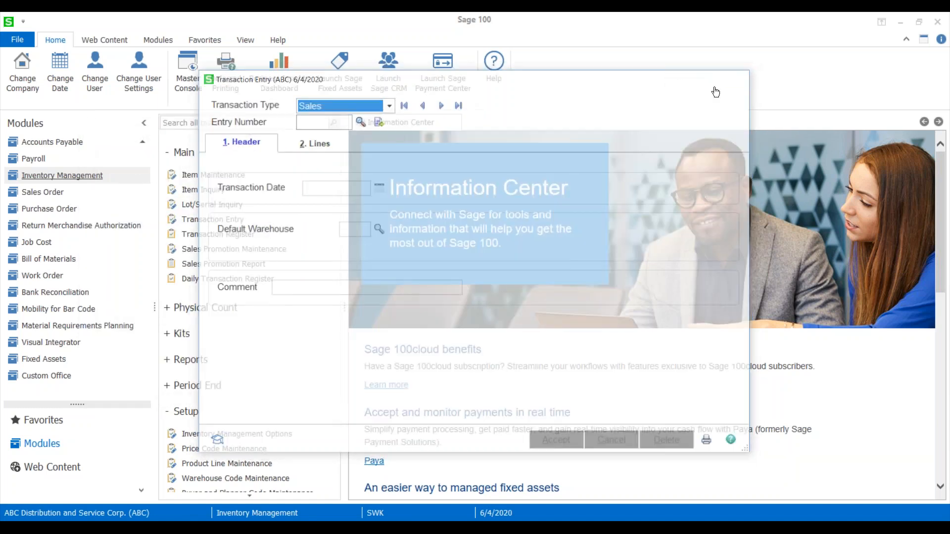
Load item 8984 in Item Maintenance, dismiss its item text and display its cost detail.
{"action": "left_click", "coordinate": [228, 178]}
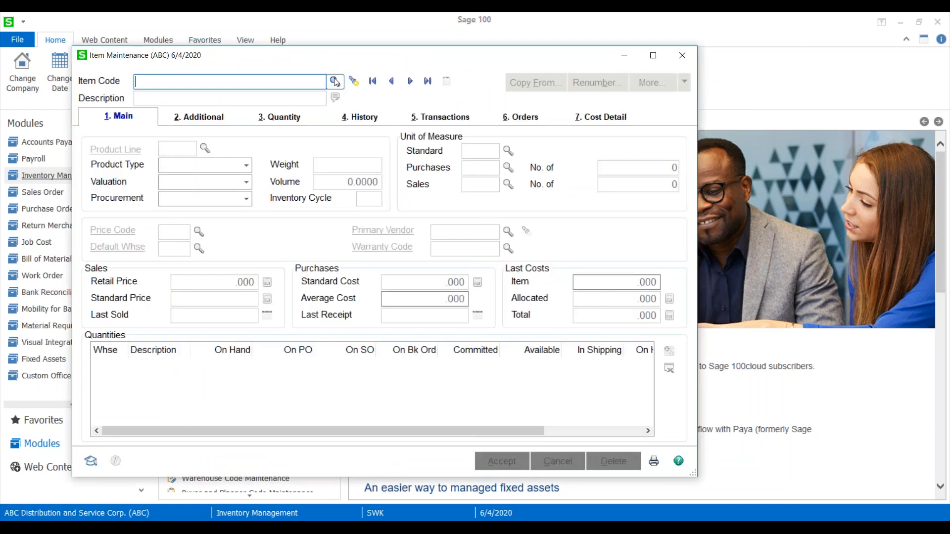
{"action": "type", "text": "8984"}
{"action": "key", "text": "Tab"}
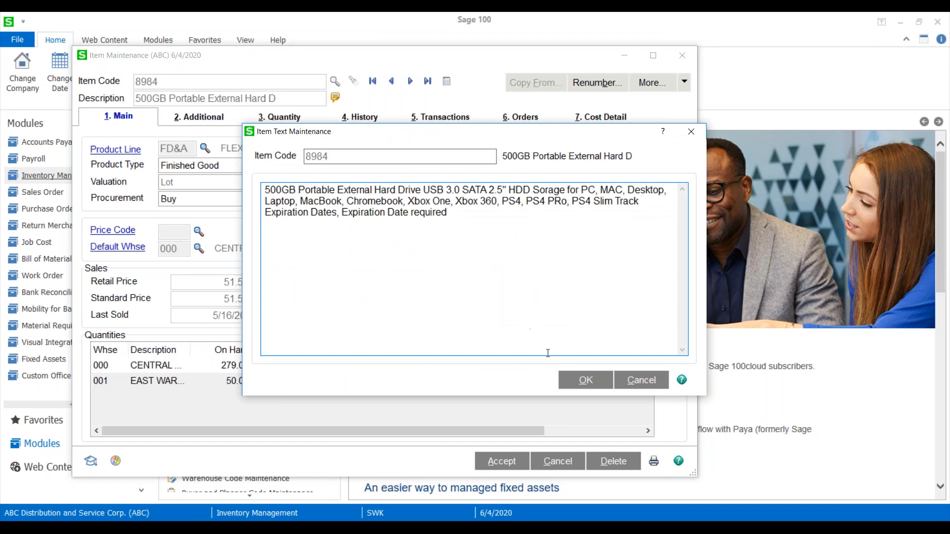
{"action": "left_click", "coordinate": [577, 379]}
{"action": "left_click", "coordinate": [589, 117]}
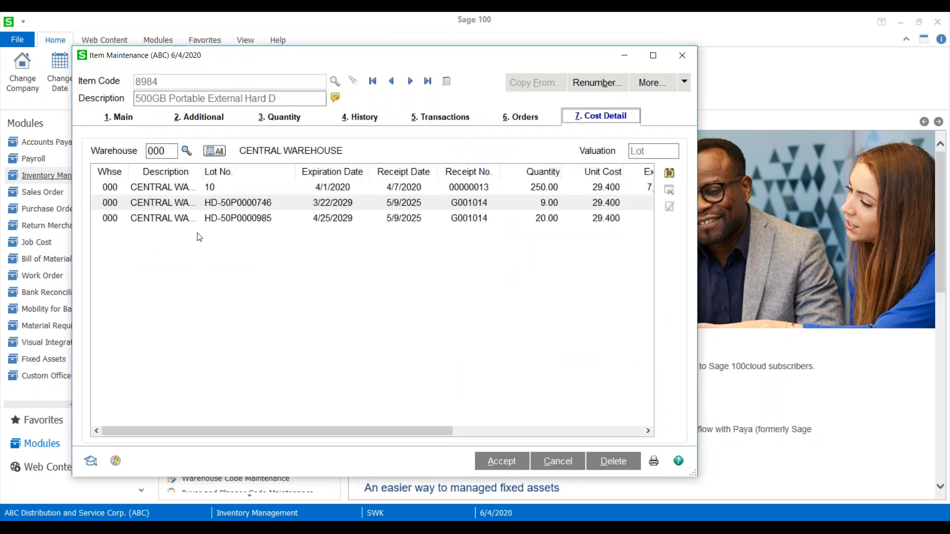
Change the expiration date of item 8984's lot HD-50P0000746 in warehouse 000 to 3/30/2029 and close Item Maintenance.
{"action": "left_click", "coordinate": [298, 220]}
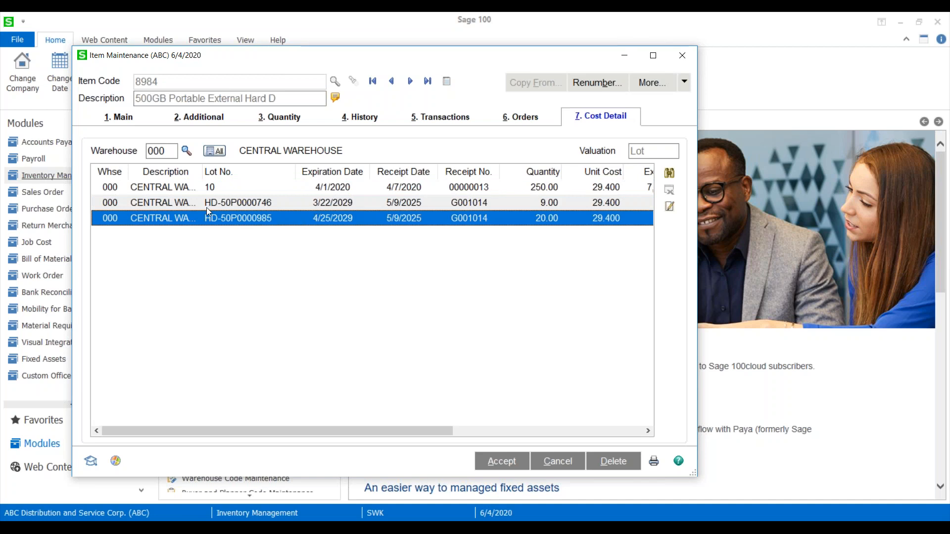
{"action": "left_click", "coordinate": [224, 209]}
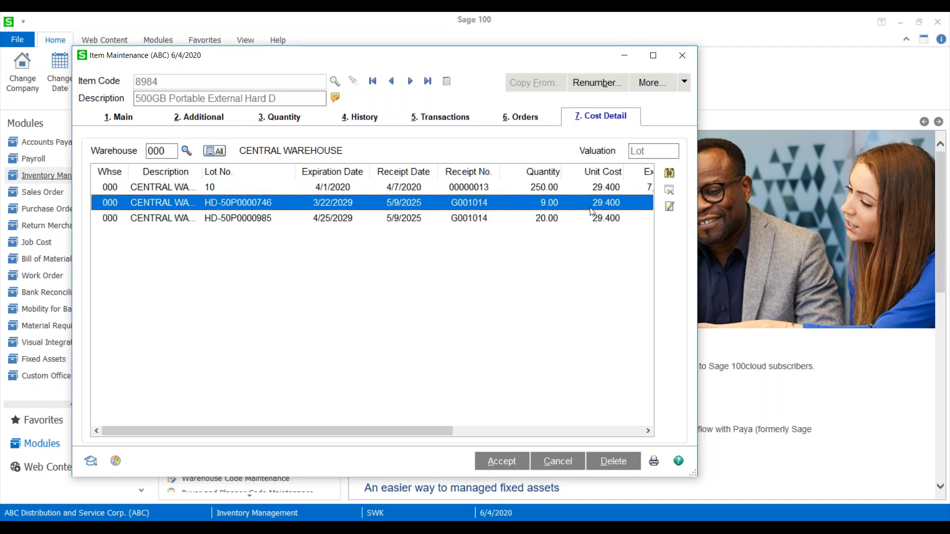
{"action": "left_click", "coordinate": [670, 209]}
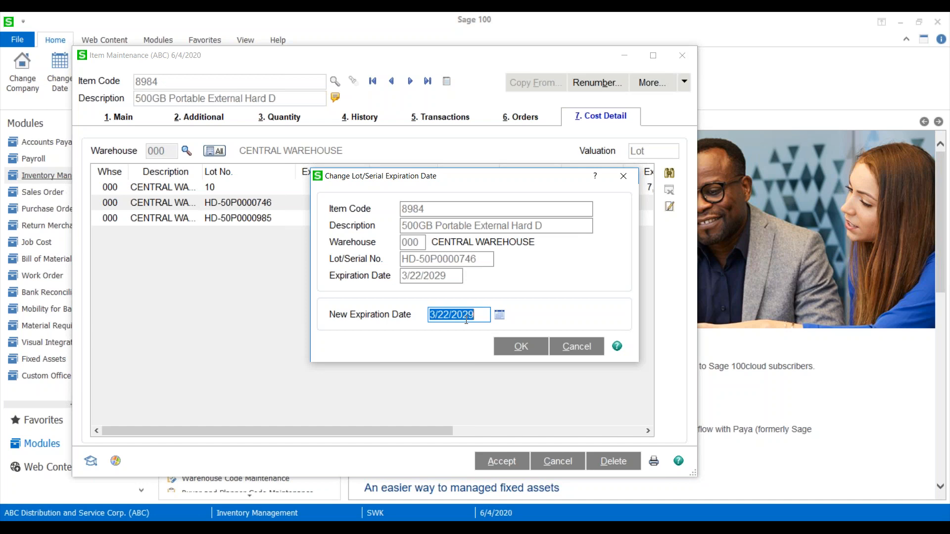
{"action": "type", "text": "3/30/2029"}
{"action": "key", "text": "Tab"}
{"action": "left_click", "coordinate": [521, 347]}
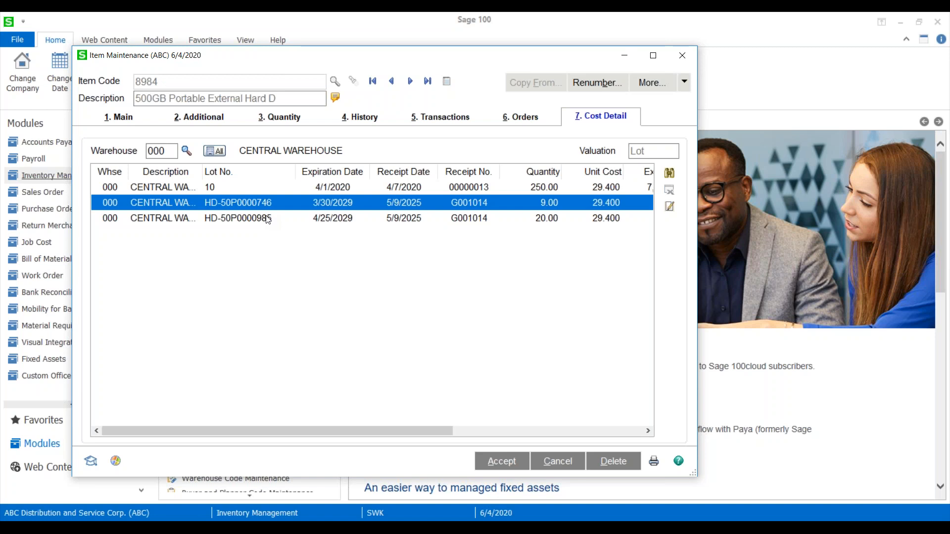
{"action": "left_click", "coordinate": [681, 56]}
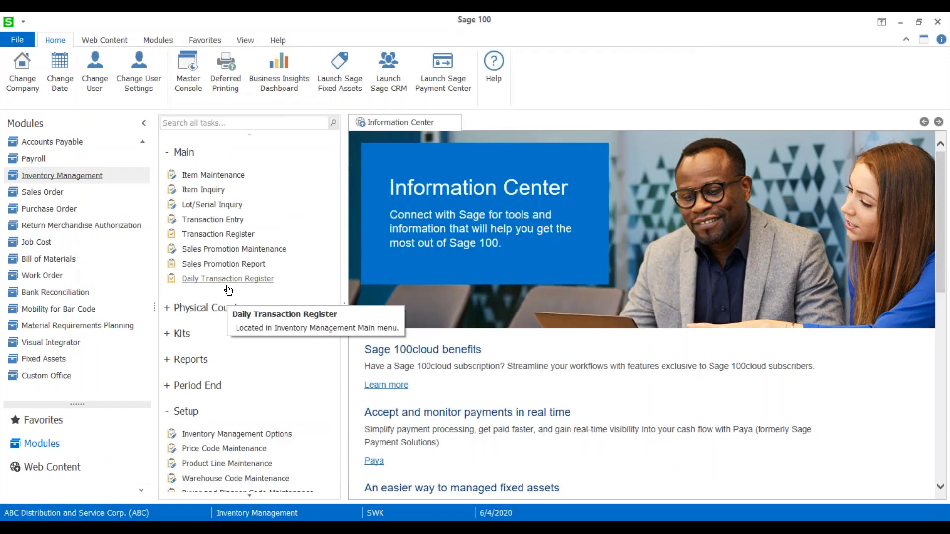
View the Change Lot and Serial Expiration Dates utility's options and close it without processing changes.
{"action": "scroll", "coordinate": [228, 290], "scroll_direction": "down", "scroll_amount": 2}
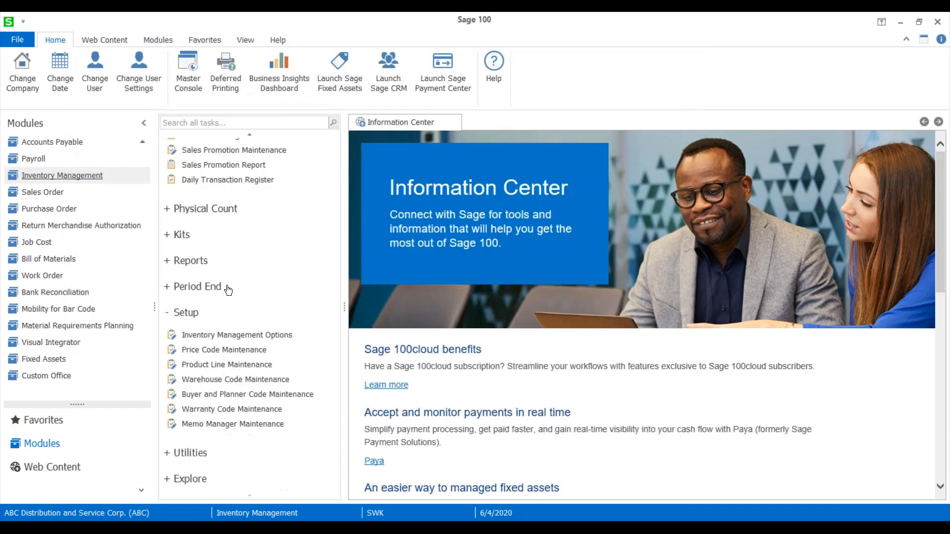
{"action": "left_click", "coordinate": [170, 453]}
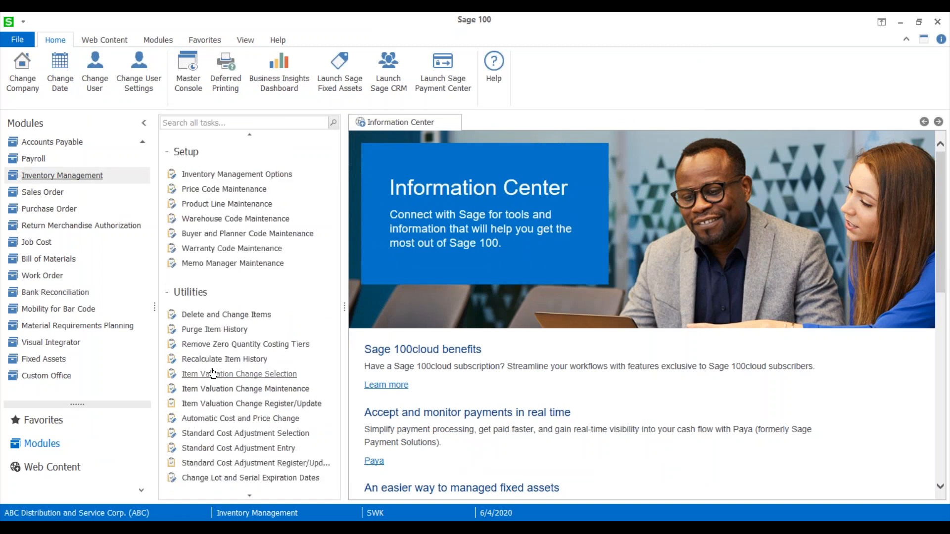
{"action": "scroll", "coordinate": [212, 374], "scroll_direction": "down", "scroll_amount": 1}
{"action": "scroll", "coordinate": [231, 484], "scroll_direction": "up", "scroll_amount": 1}
{"action": "scroll", "coordinate": [218, 493], "scroll_direction": "down", "scroll_amount": 1}
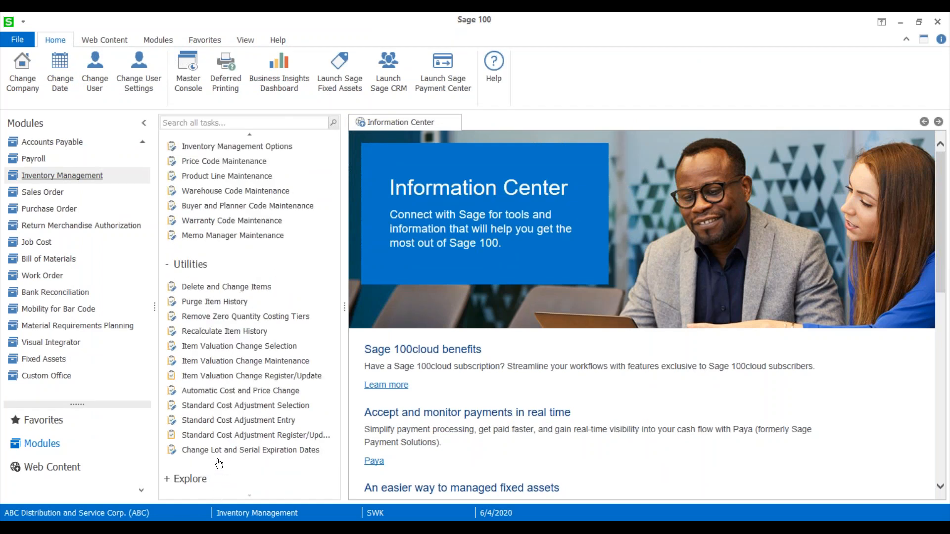
{"action": "left_click", "coordinate": [262, 450]}
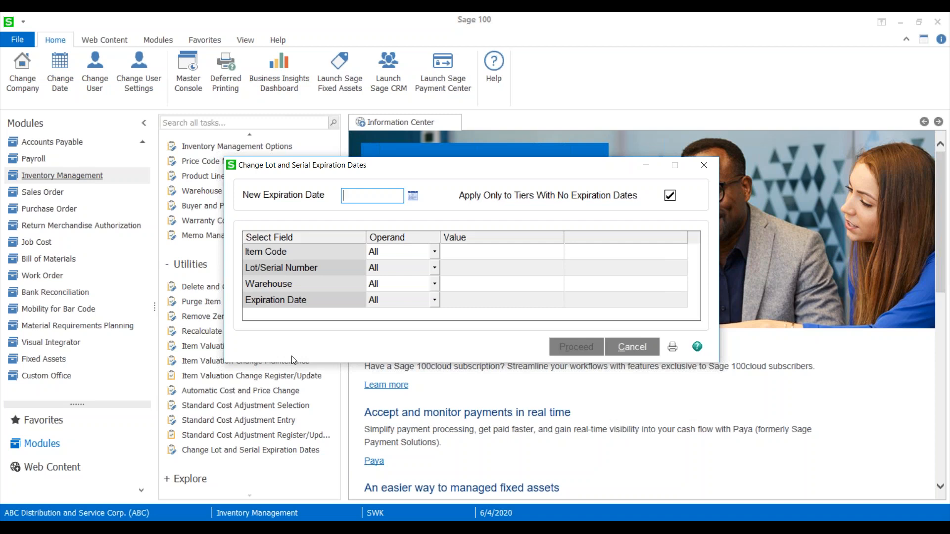
{"action": "left_click", "coordinate": [704, 164]}
Open the Lot and Serial Expiration Status Report from the Inventory Management reports and preview it with the STANDARD setting.
{"action": "scroll", "coordinate": [239, 261], "scroll_direction": "up", "scroll_amount": 2}
{"action": "scroll", "coordinate": [239, 261], "scroll_direction": "up", "scroll_amount": 5}
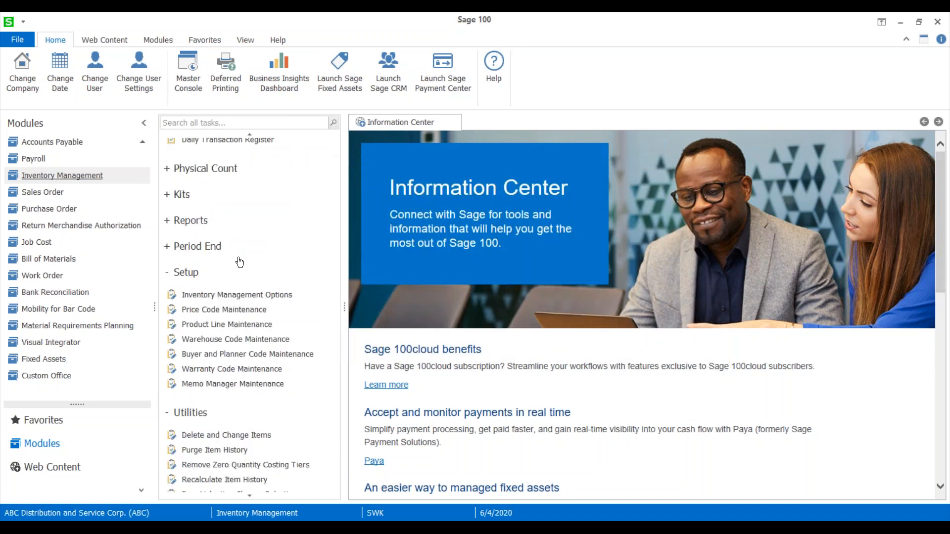
{"action": "left_click", "coordinate": [195, 362]}
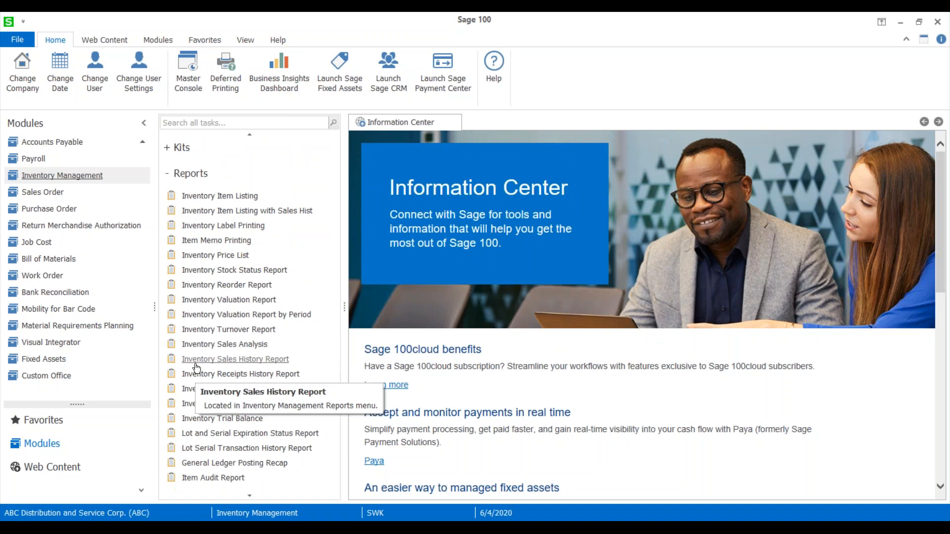
{"action": "scroll", "coordinate": [196, 368], "scroll_direction": "down", "scroll_amount": 3}
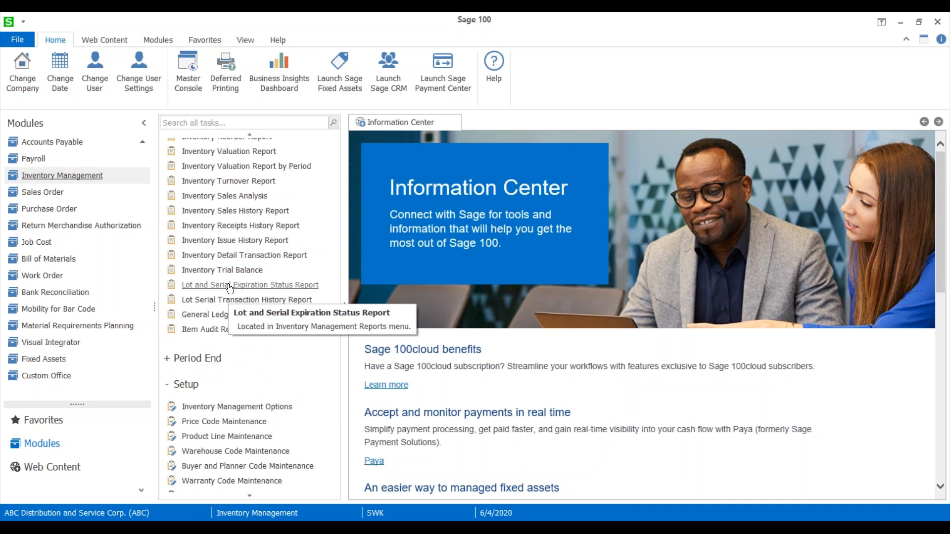
{"action": "left_click", "coordinate": [228, 286]}
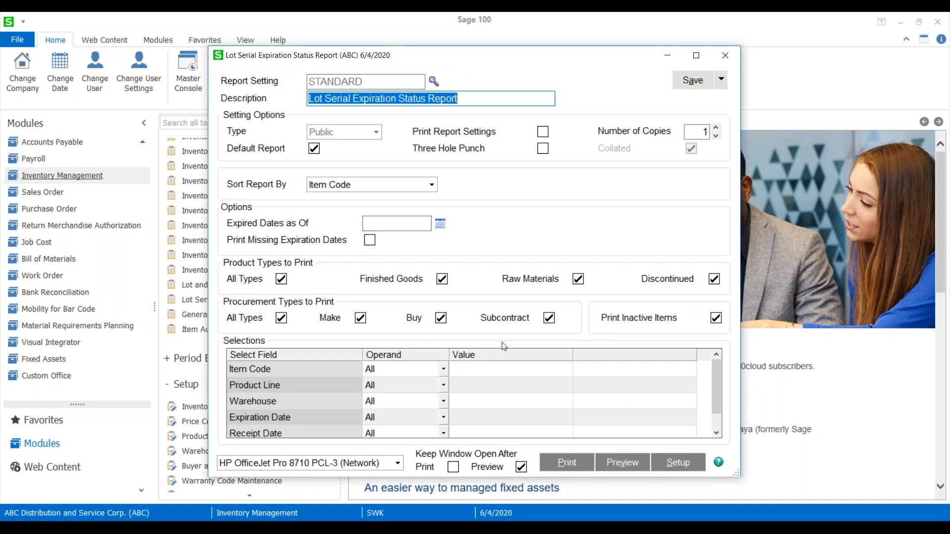
{"action": "left_click", "coordinate": [616, 462]}
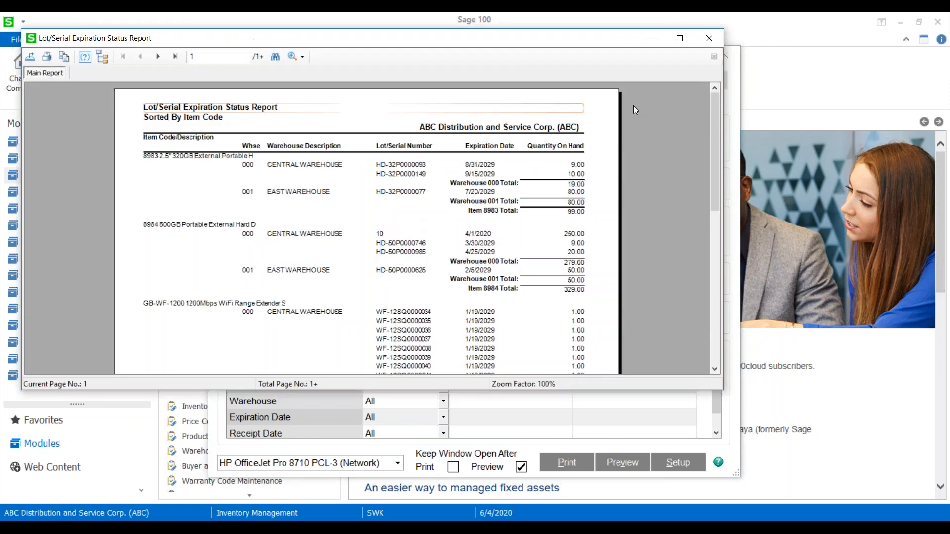
Maximize the expiration status preview at 150% zoom, review lot and serial expiration dates by warehouse, and close the report.
{"action": "left_click", "coordinate": [292, 57]}
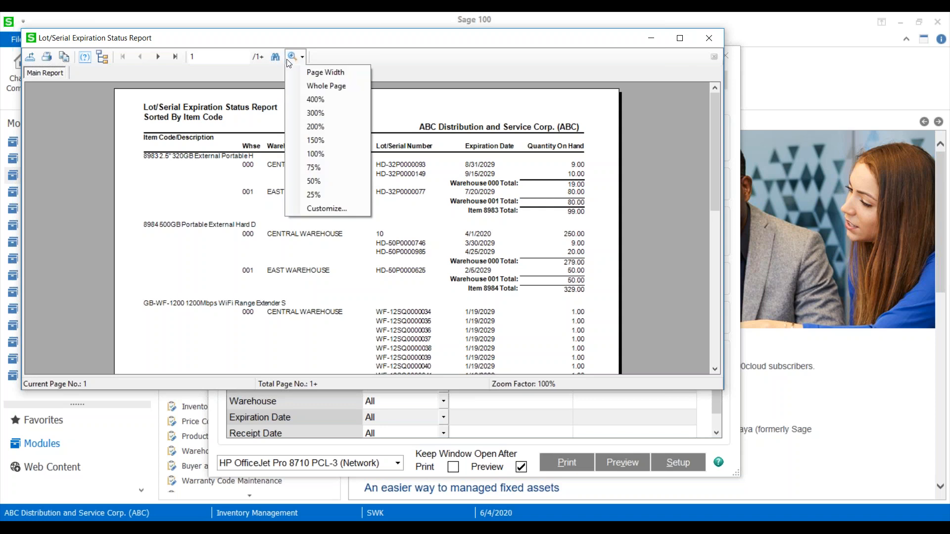
{"action": "left_click", "coordinate": [314, 128]}
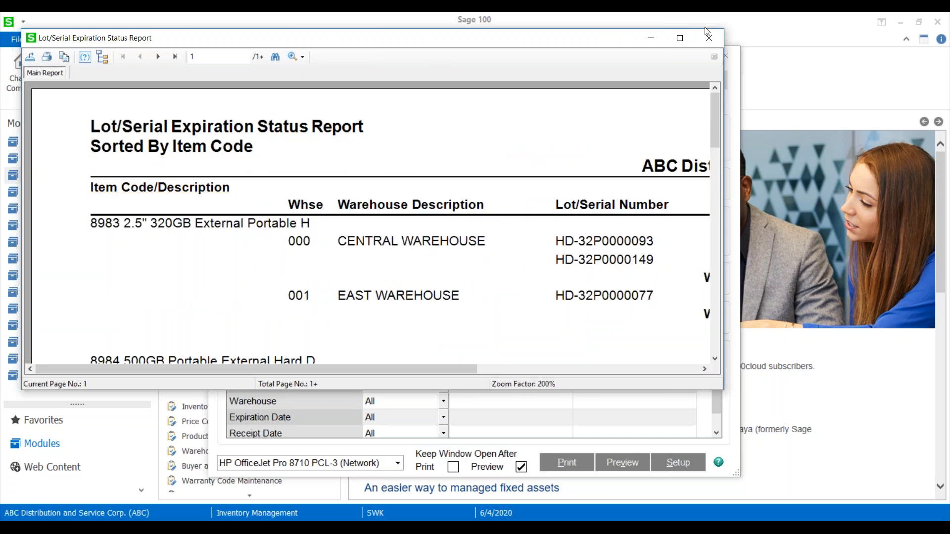
{"action": "left_click", "coordinate": [680, 38]}
{"action": "left_click", "coordinate": [274, 35]}
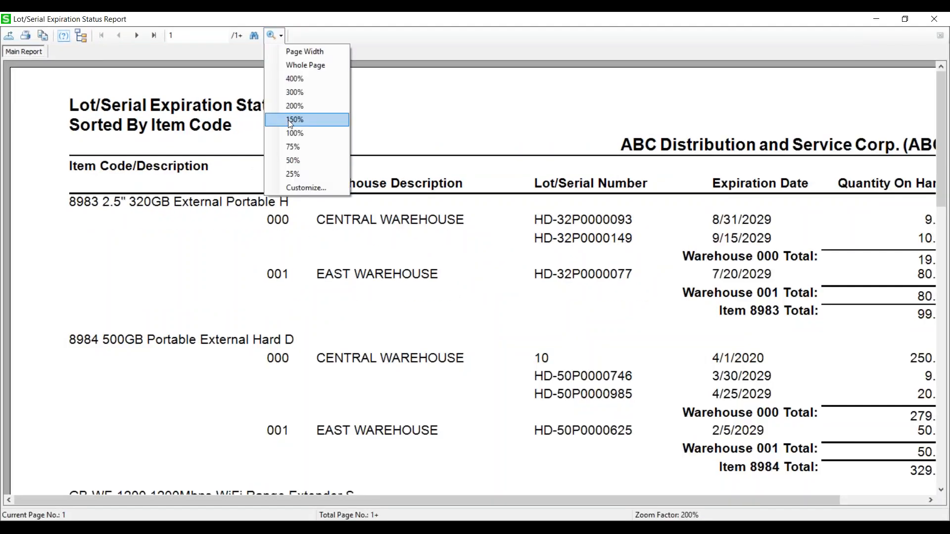
{"action": "left_click", "coordinate": [292, 121]}
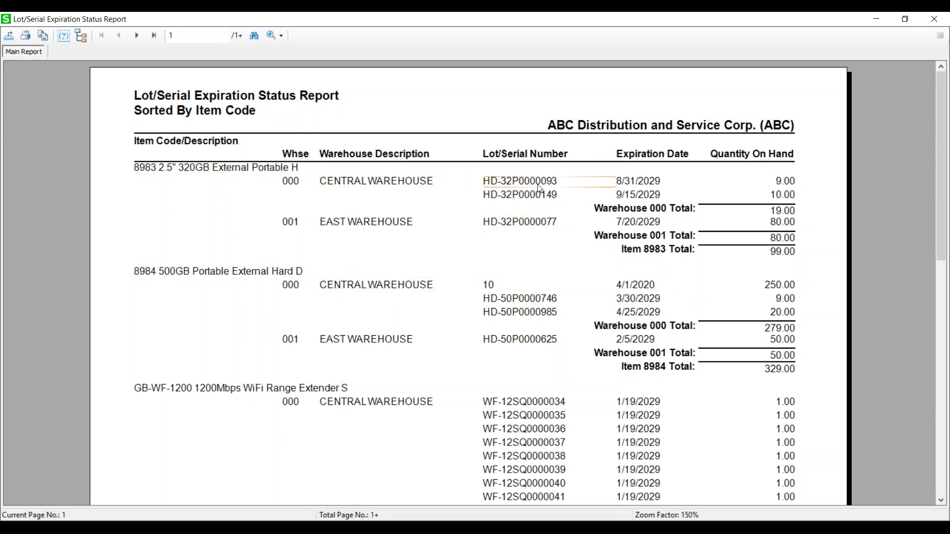
{"action": "scroll", "coordinate": [663, 400], "scroll_direction": "down", "scroll_amount": 10}
{"action": "scroll", "coordinate": [663, 399], "scroll_direction": "down", "scroll_amount": 2}
{"action": "scroll", "coordinate": [663, 398], "scroll_direction": "up", "scroll_amount": 12}
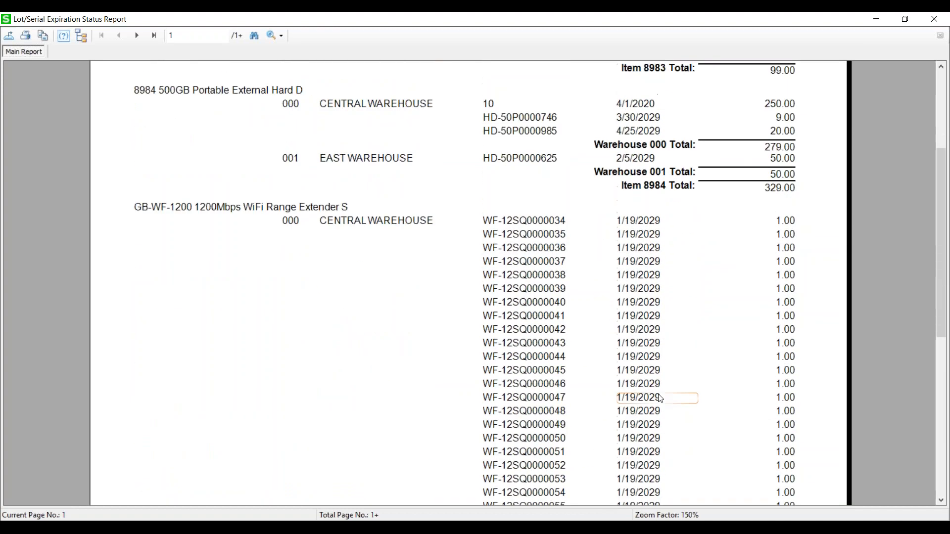
{"action": "left_click", "coordinate": [936, 17]}
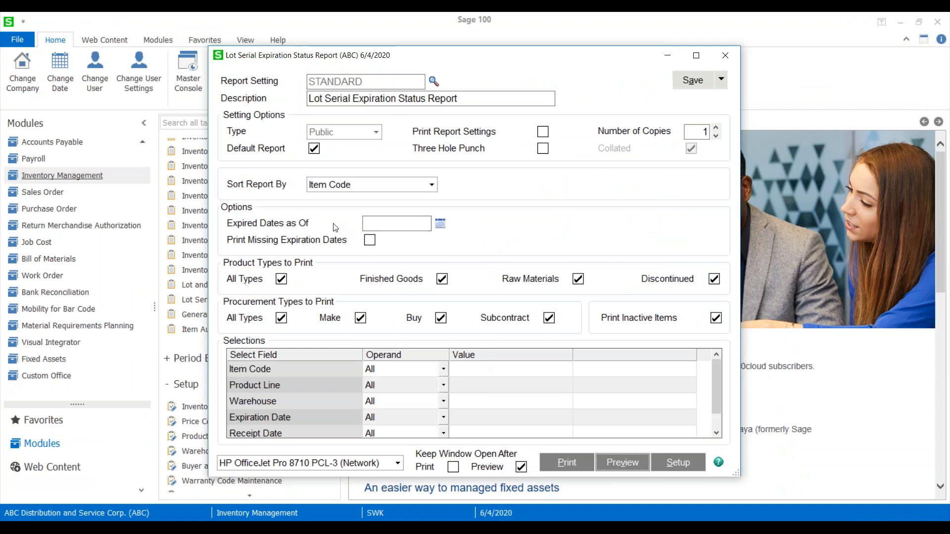
{"action": "left_click", "coordinate": [729, 52]}
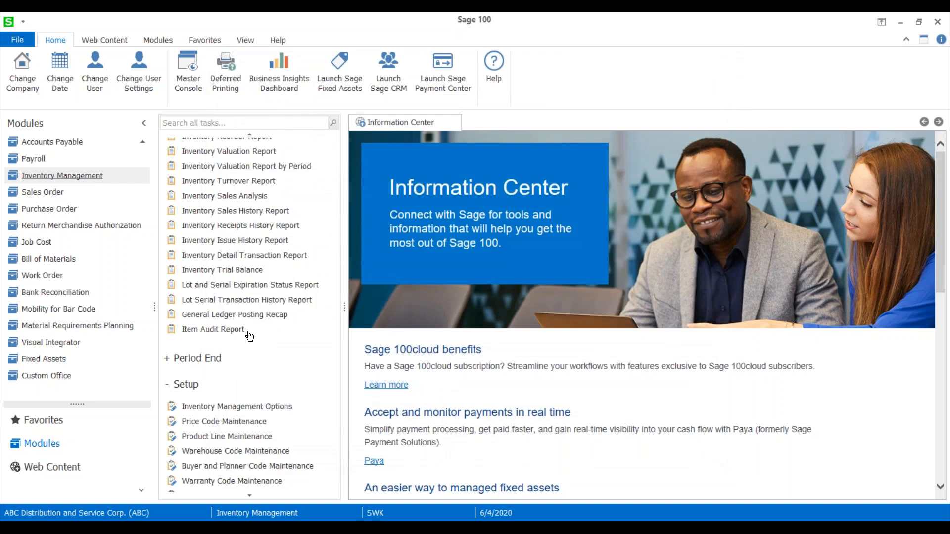
Preview the Lot Serial Transaction History Report sorted by Item Code, keeping its settings window open after preview.
{"action": "left_click", "coordinate": [237, 301]}
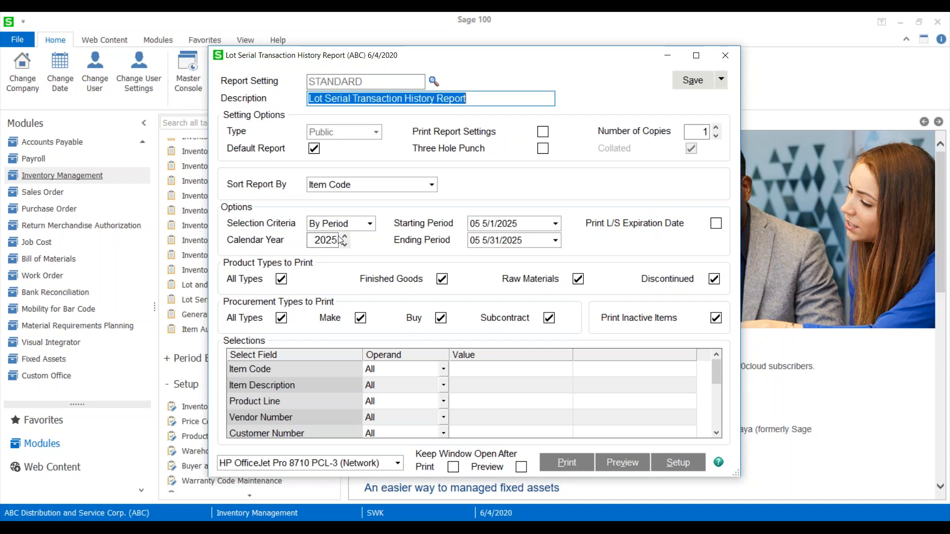
{"action": "left_click", "coordinate": [379, 189]}
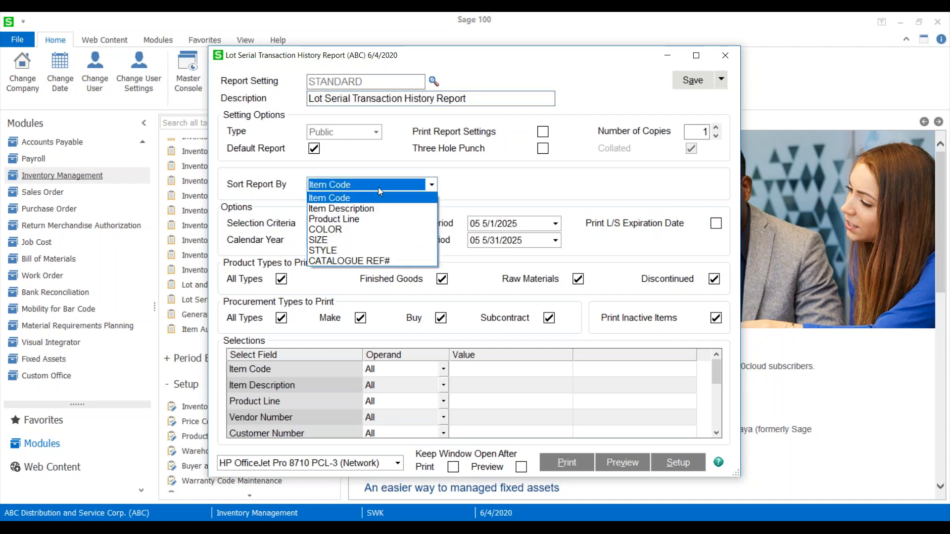
{"action": "left_click", "coordinate": [378, 187]}
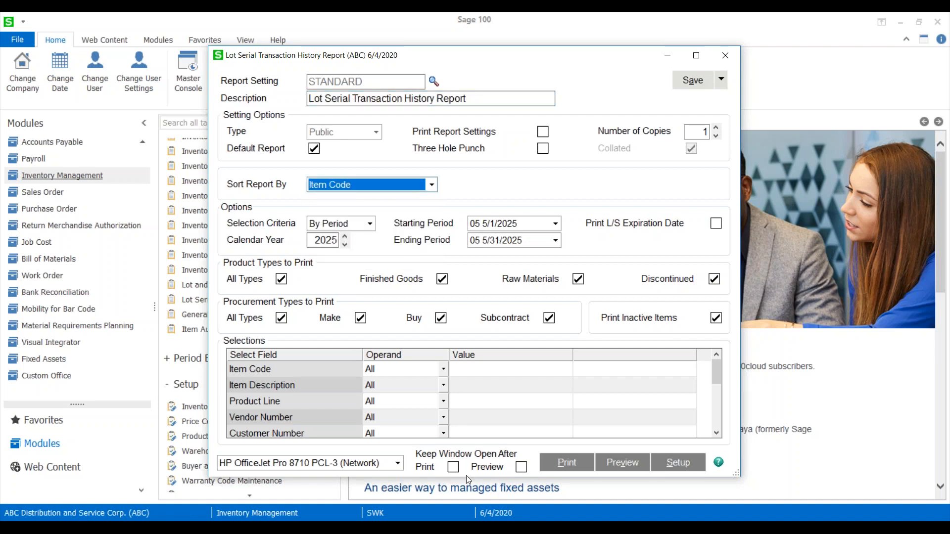
{"action": "left_click", "coordinate": [522, 467]}
{"action": "left_click", "coordinate": [622, 462]}
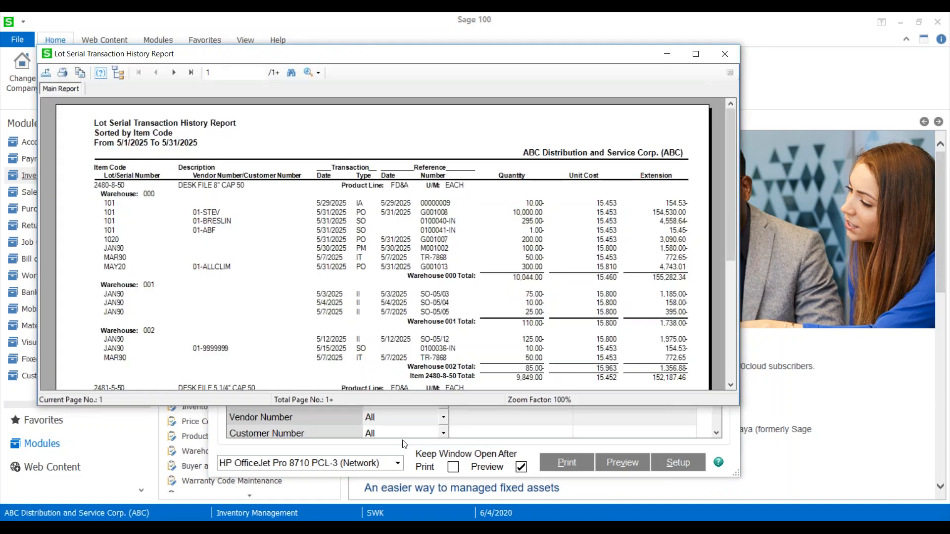
Maximize the transaction history preview, enlarge it to 150%, and close both the preview and the report settings.
{"action": "double_click", "coordinate": [653, 54]}
{"action": "left_click", "coordinate": [281, 36]}
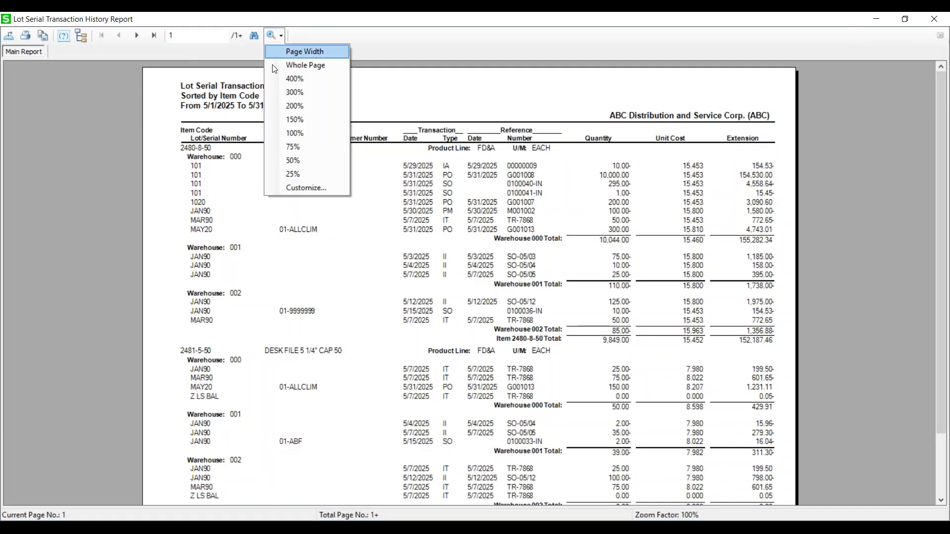
{"action": "left_click", "coordinate": [306, 122]}
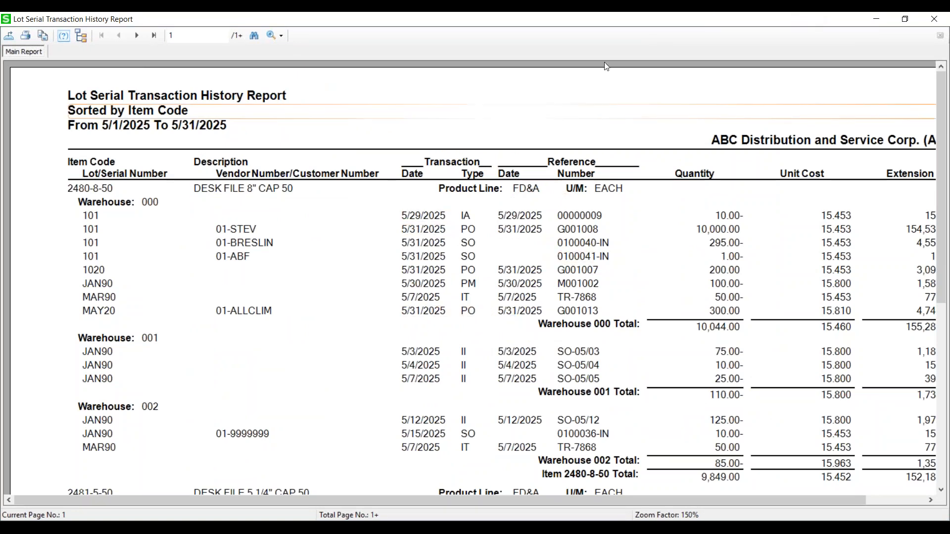
{"action": "left_click", "coordinate": [932, 19]}
{"action": "left_click", "coordinate": [723, 53]}
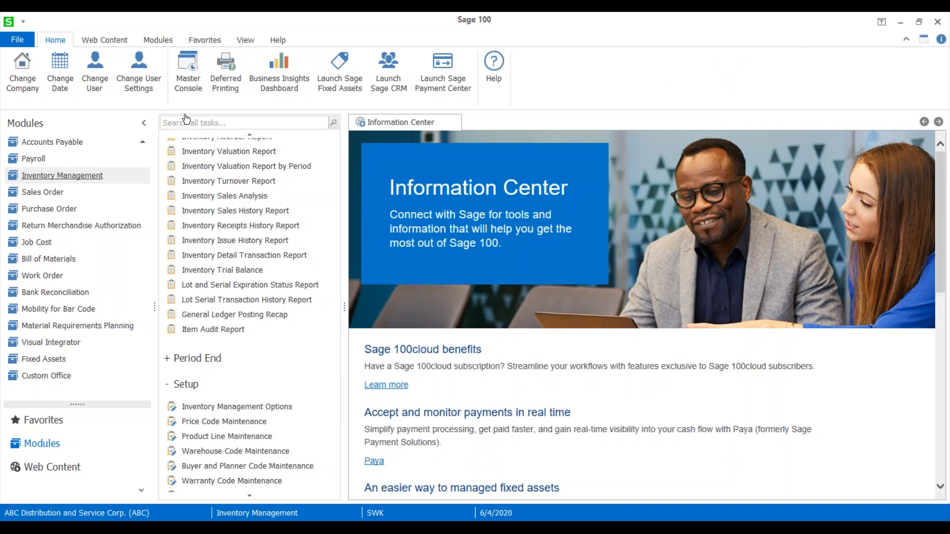
Set the Default Report Preview Zoom in the user settings to 150% and accept the change.
{"action": "left_click", "coordinate": [150, 73]}
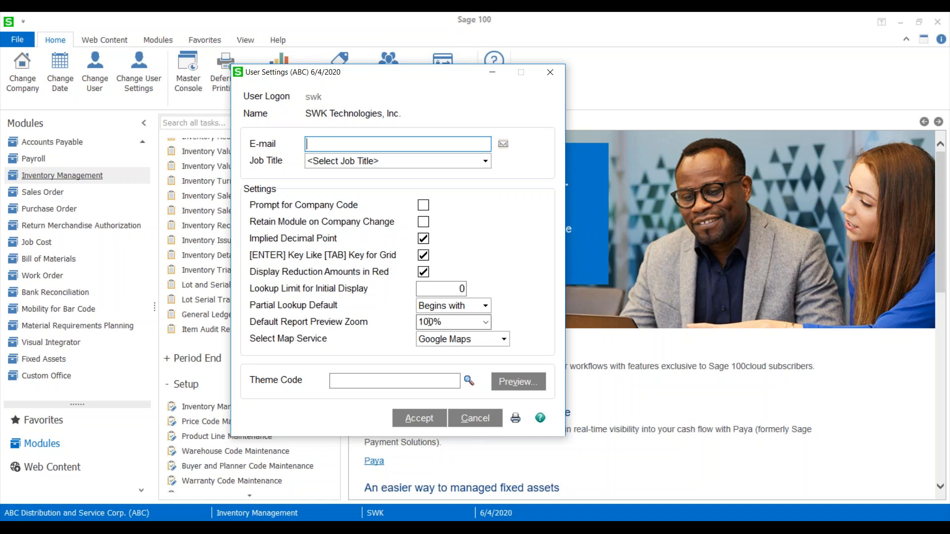
{"action": "left_click", "coordinate": [465, 323]}
{"action": "left_click", "coordinate": [485, 322]}
{"action": "left_click", "coordinate": [430, 378]}
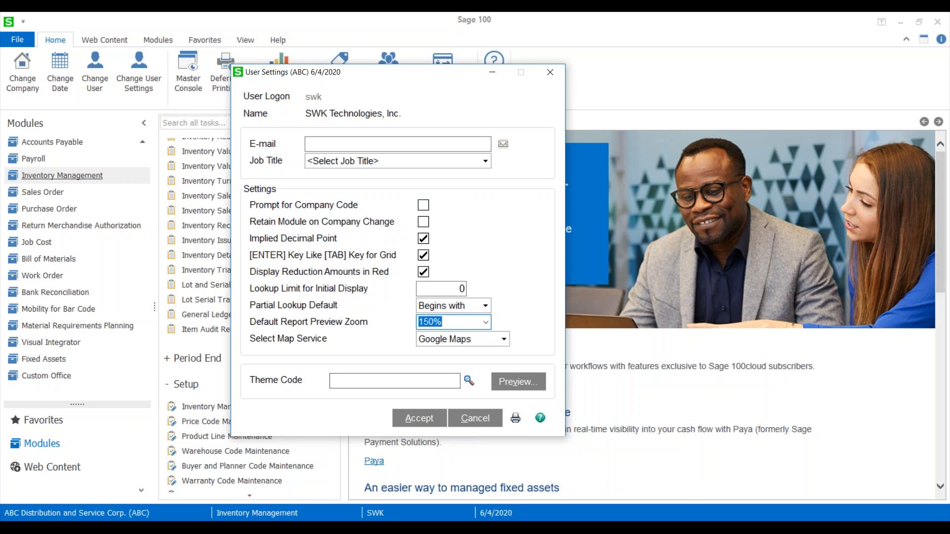
{"action": "left_click", "coordinate": [416, 422]}
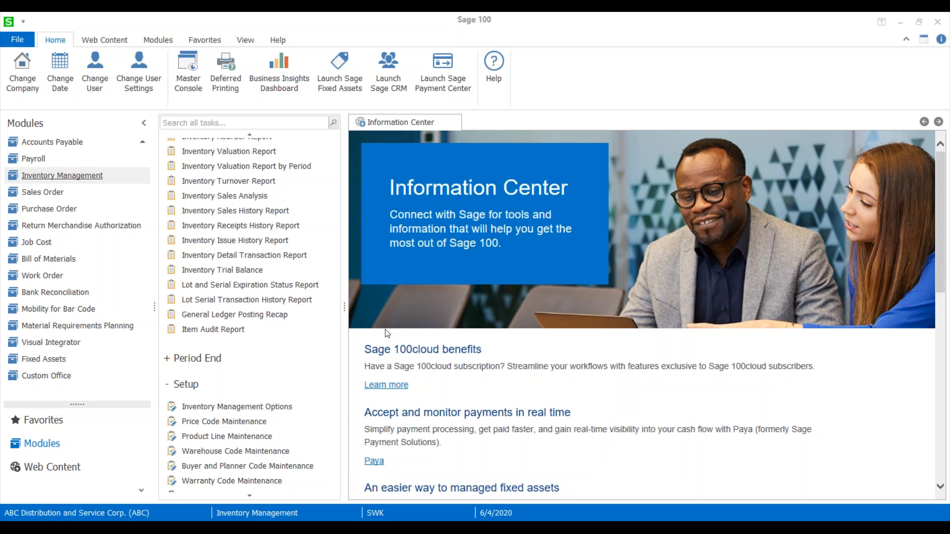
Open Company Maintenance in Library Master, load company ABC and display its payment settings.
{"action": "scroll", "coordinate": [174, 227], "scroll_direction": "up", "scroll_amount": 8}
{"action": "scroll", "coordinate": [74, 158], "scroll_direction": "up", "scroll_amount": 4}
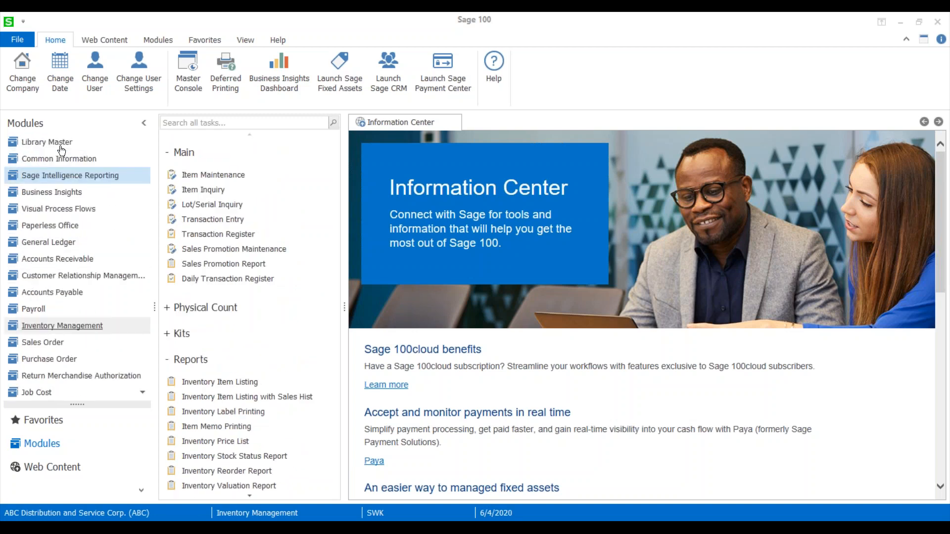
{"action": "left_click", "coordinate": [58, 143]}
{"action": "left_click", "coordinate": [225, 178]}
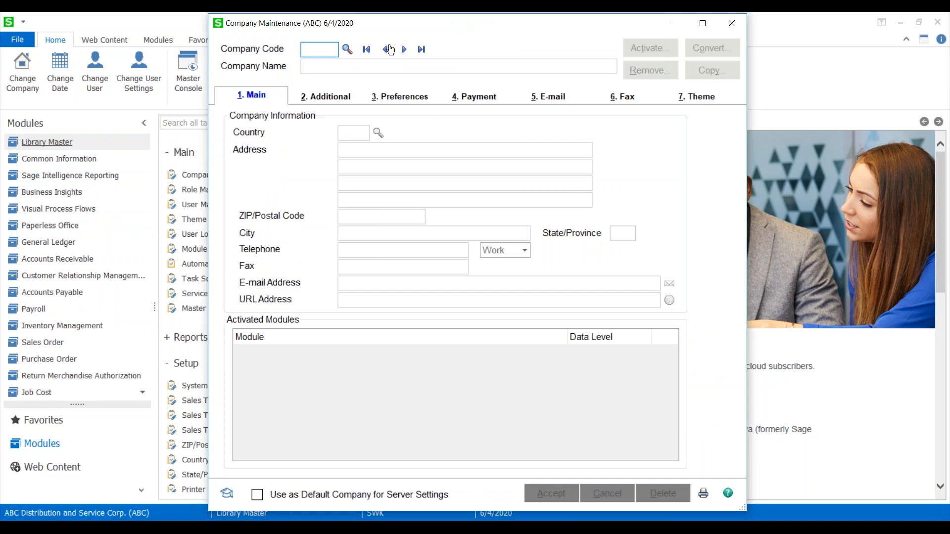
{"action": "left_click", "coordinate": [404, 49]}
{"action": "left_click", "coordinate": [466, 98]}
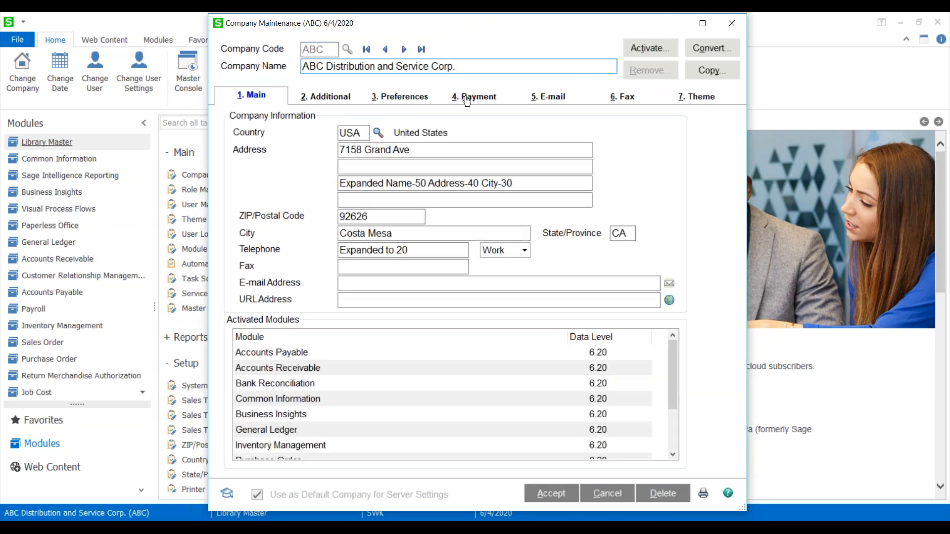
Review the Enable Payments choices and eInvoice payment setting for company ABC, then close Company Maintenance without changes.
{"action": "left_click", "coordinate": [358, 137]}
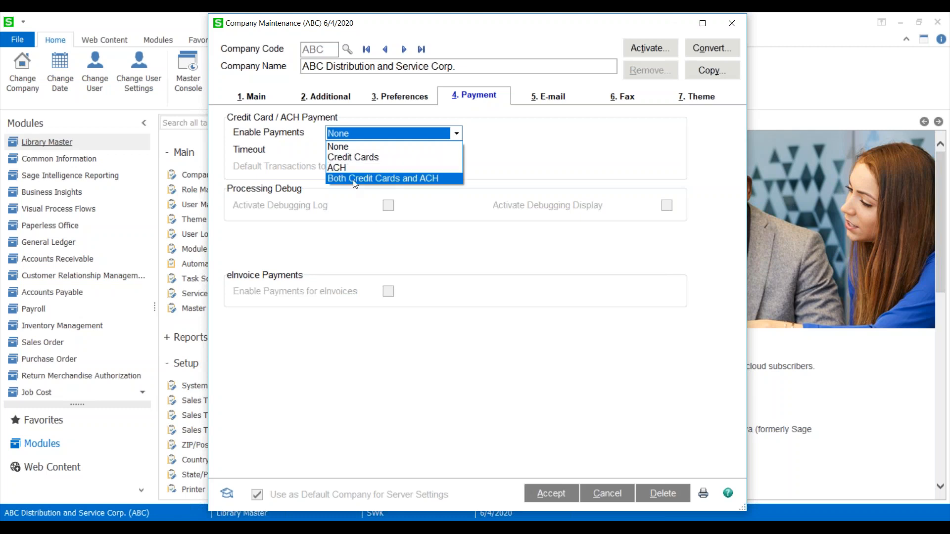
{"action": "left_click", "coordinate": [425, 239]}
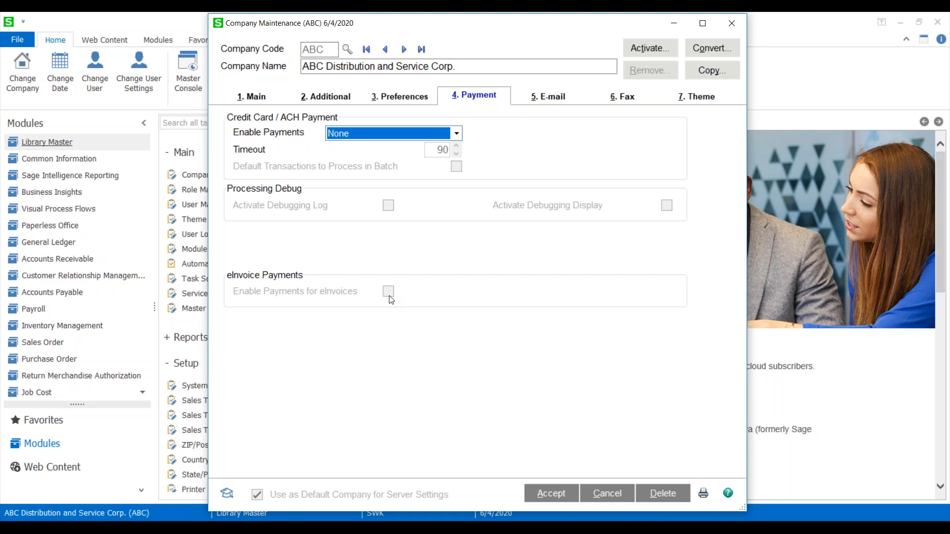
{"action": "left_click", "coordinate": [457, 134]}
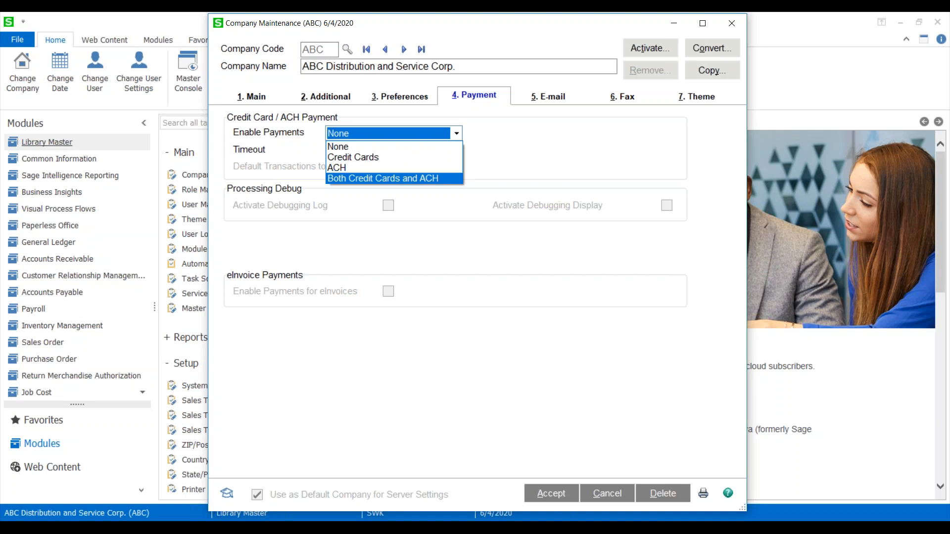
{"action": "left_click", "coordinate": [727, 26]}
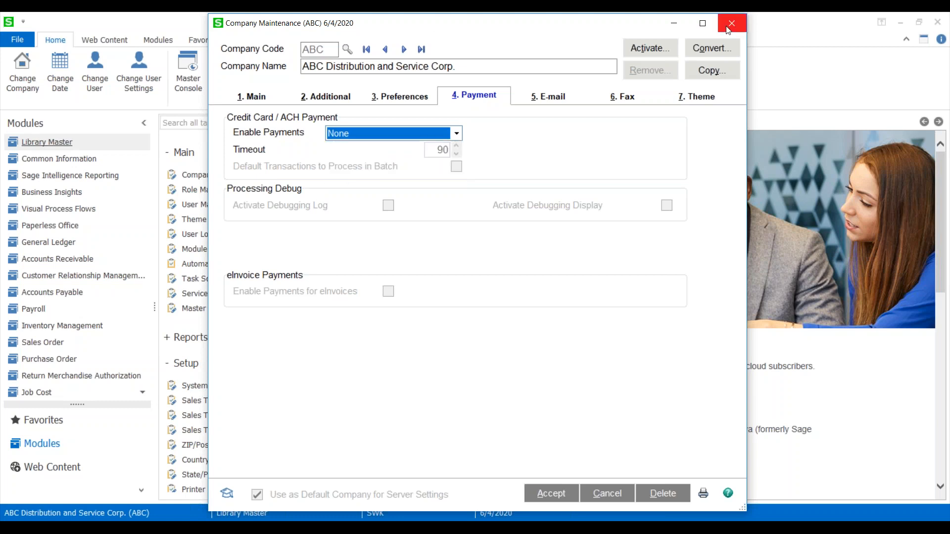
{"action": "left_click", "coordinate": [733, 24]}
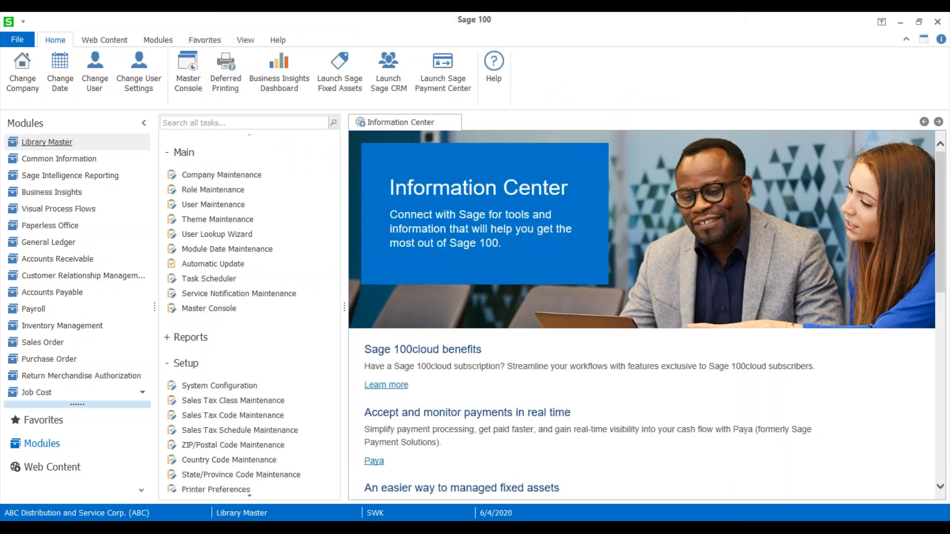
Open What's New from the Resources web content and examine the Version 2020 highlights on multiple purchase orders and eInvoicing.
{"action": "left_click", "coordinate": [88, 465]}
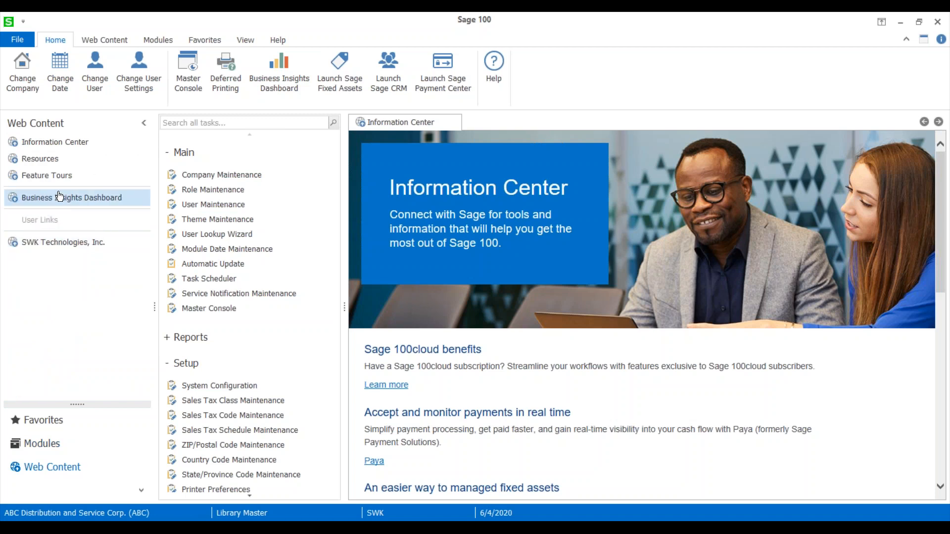
{"action": "scroll", "coordinate": [403, 291], "scroll_direction": "down", "scroll_amount": 3}
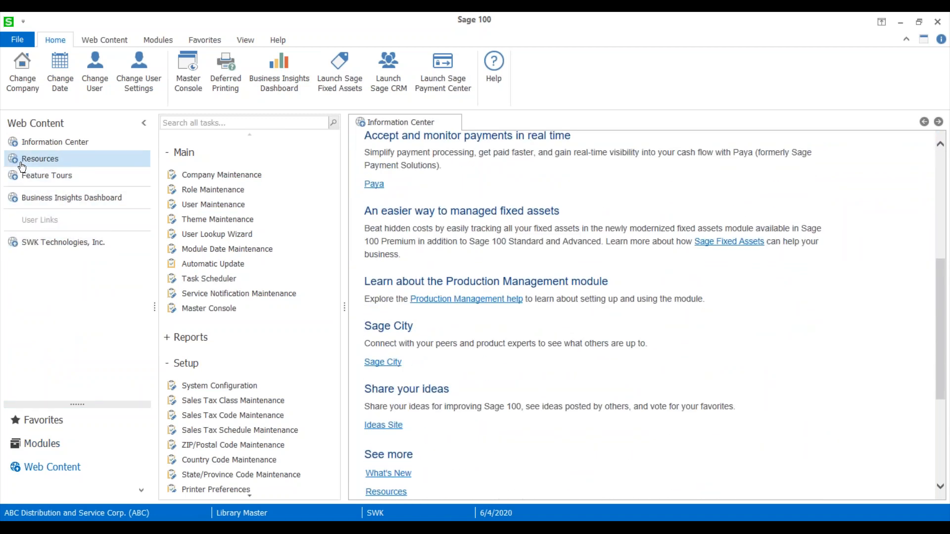
{"action": "left_click", "coordinate": [40, 159]}
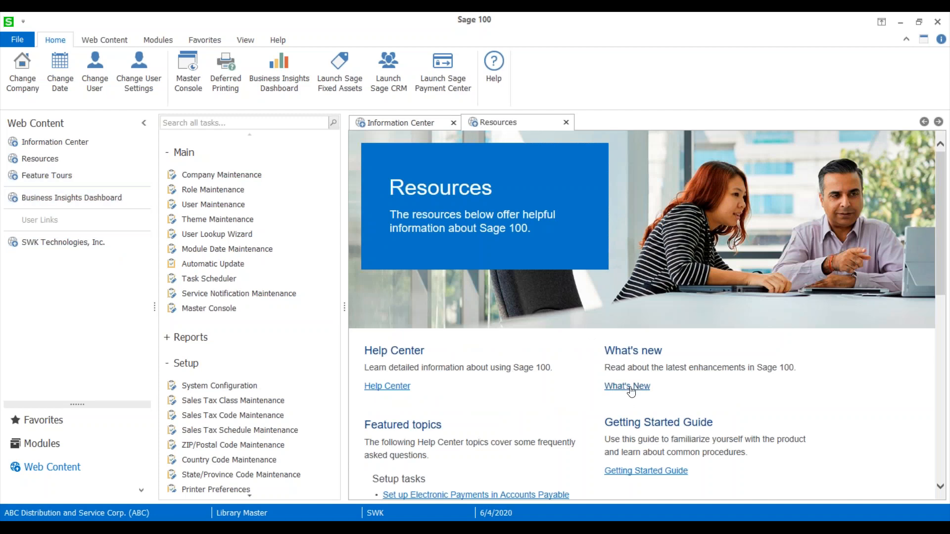
{"action": "left_click", "coordinate": [630, 391]}
{"action": "scroll", "coordinate": [643, 191], "scroll_direction": "down", "scroll_amount": 1}
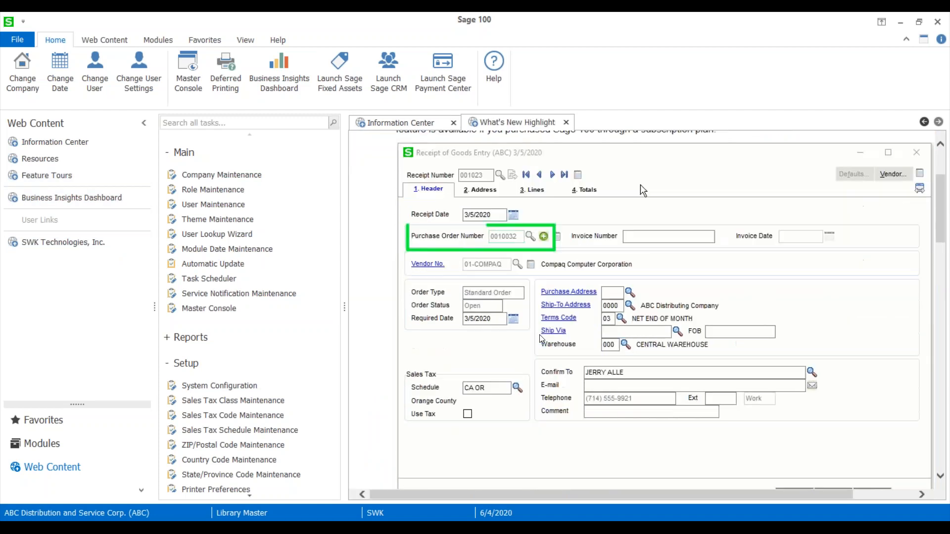
{"action": "scroll", "coordinate": [643, 190], "scroll_direction": "down", "scroll_amount": 15}
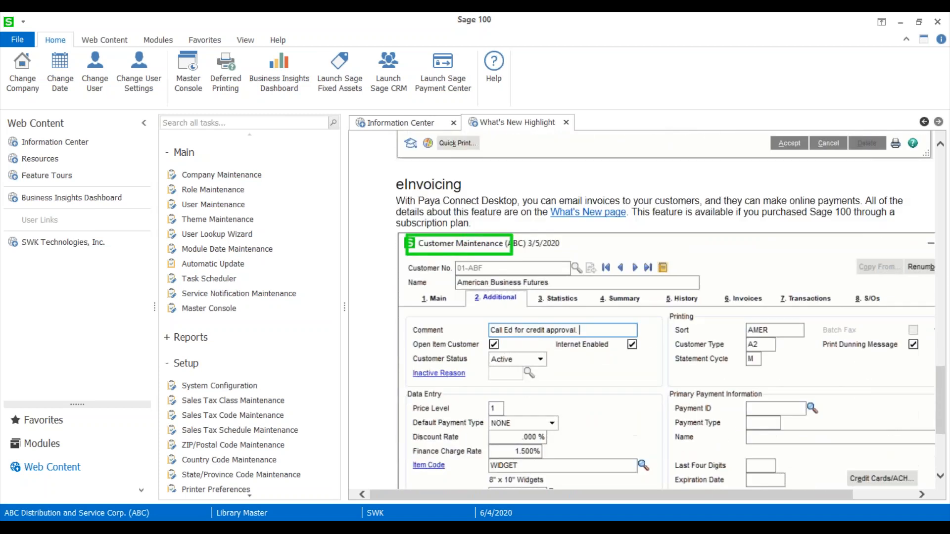
{"action": "scroll", "coordinate": [643, 306], "scroll_direction": "down", "scroll_amount": 1}
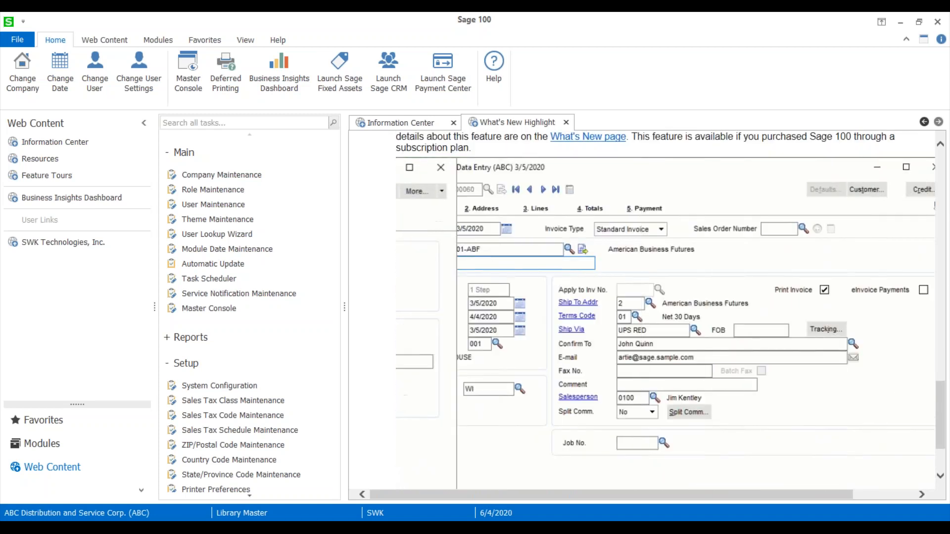
{"action": "scroll", "coordinate": [643, 307], "scroll_direction": "up", "scroll_amount": 10}
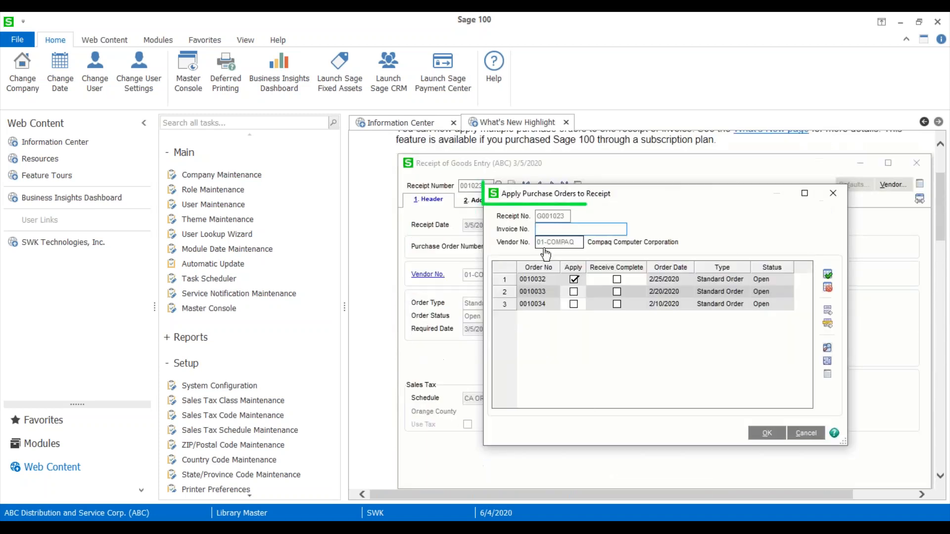
{"action": "scroll", "coordinate": [383, 283], "scroll_direction": "up", "scroll_amount": 2}
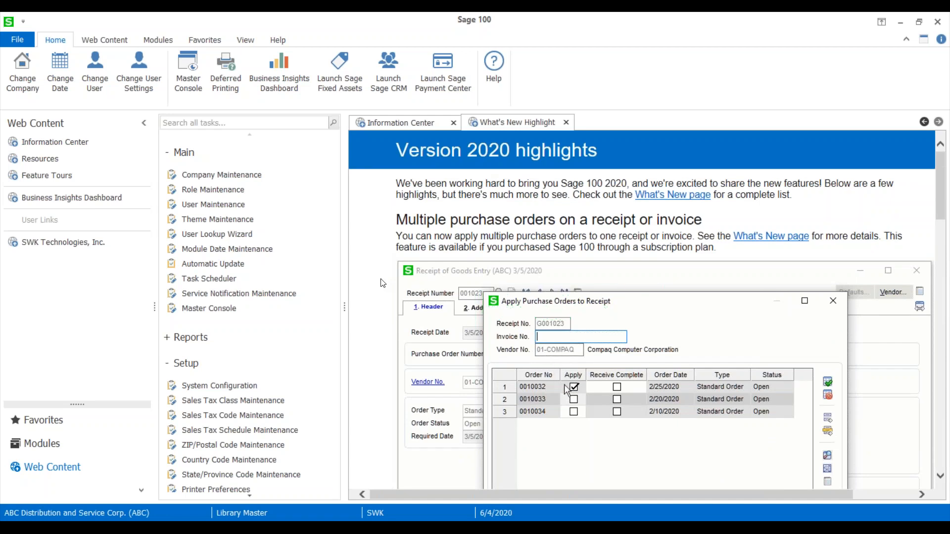